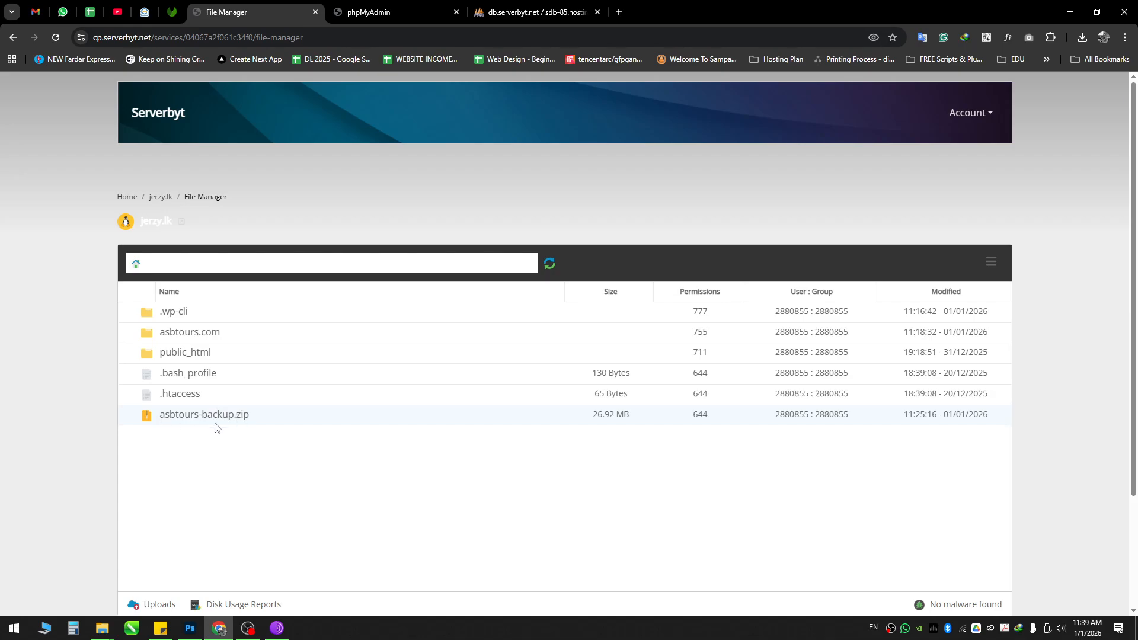
Step: Leave the backup file untouched and load asbtours.com in a new Chrome tab
{"action": "right_click", "coordinate": [328, 422]}
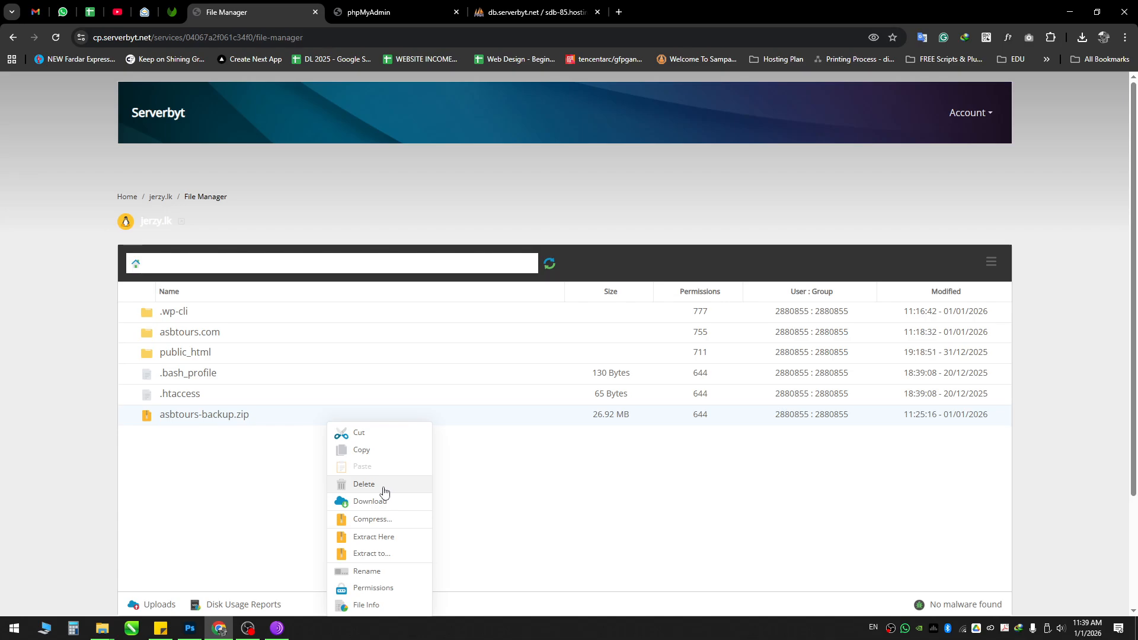
{"action": "left_click", "coordinate": [224, 450]}
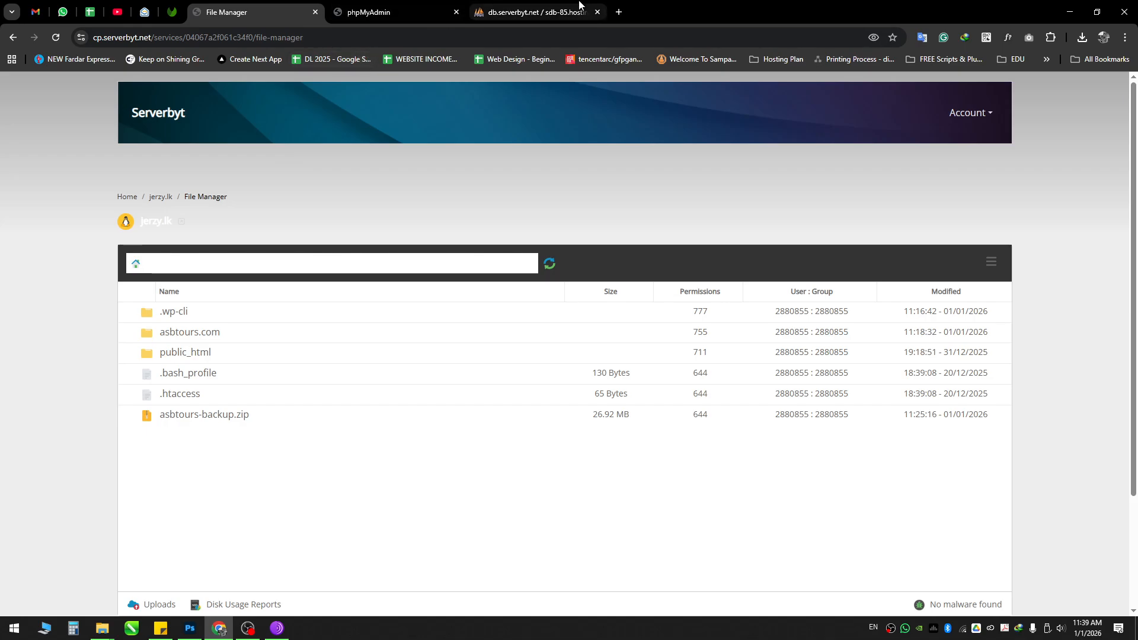
{"action": "left_click", "coordinate": [618, 4]}
{"action": "type", "text": "asb"}
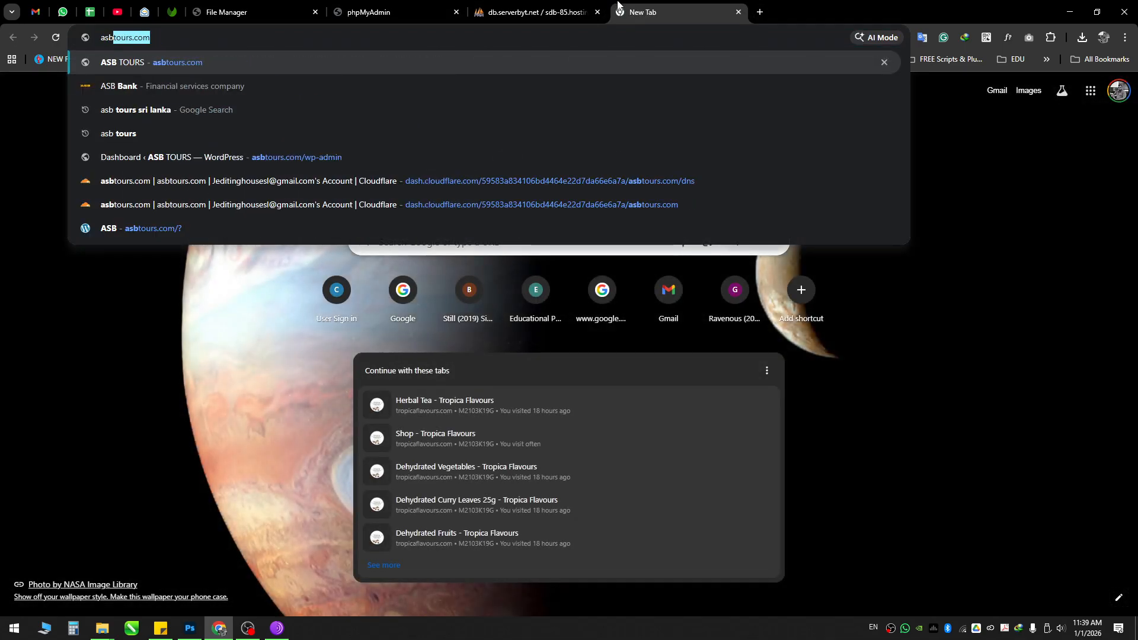
{"action": "key", "text": "Return"}
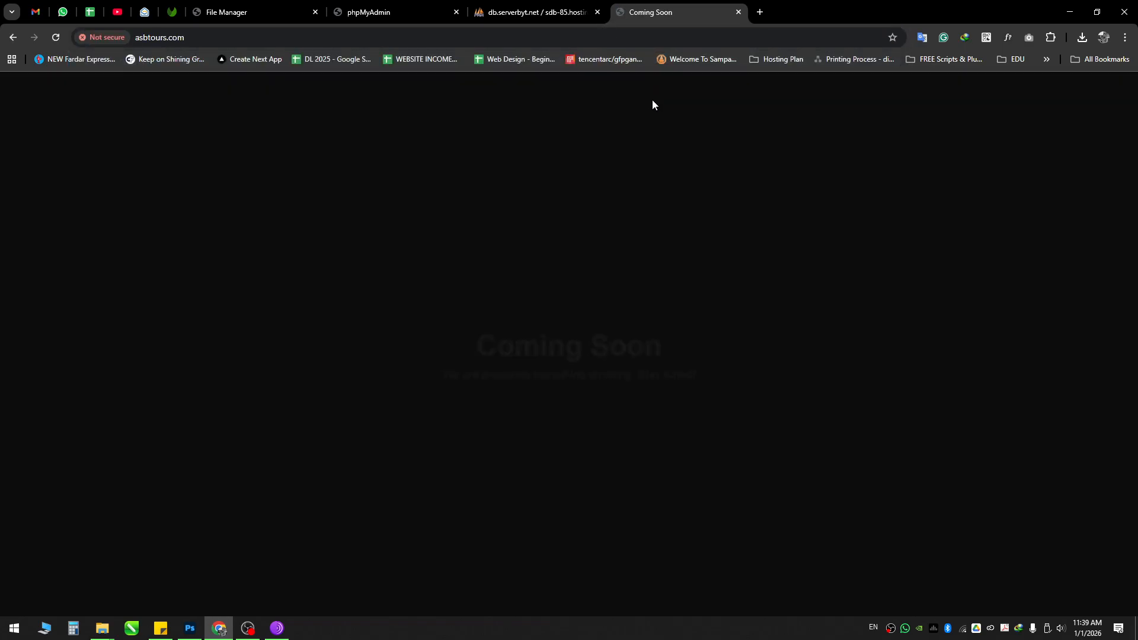
Step: Load asbtours.com/wp-admin, then wp-admin/?, both still showing Coming Soon
{"action": "left_click", "coordinate": [266, 38]}
{"action": "type", "text": "wp-ad"}
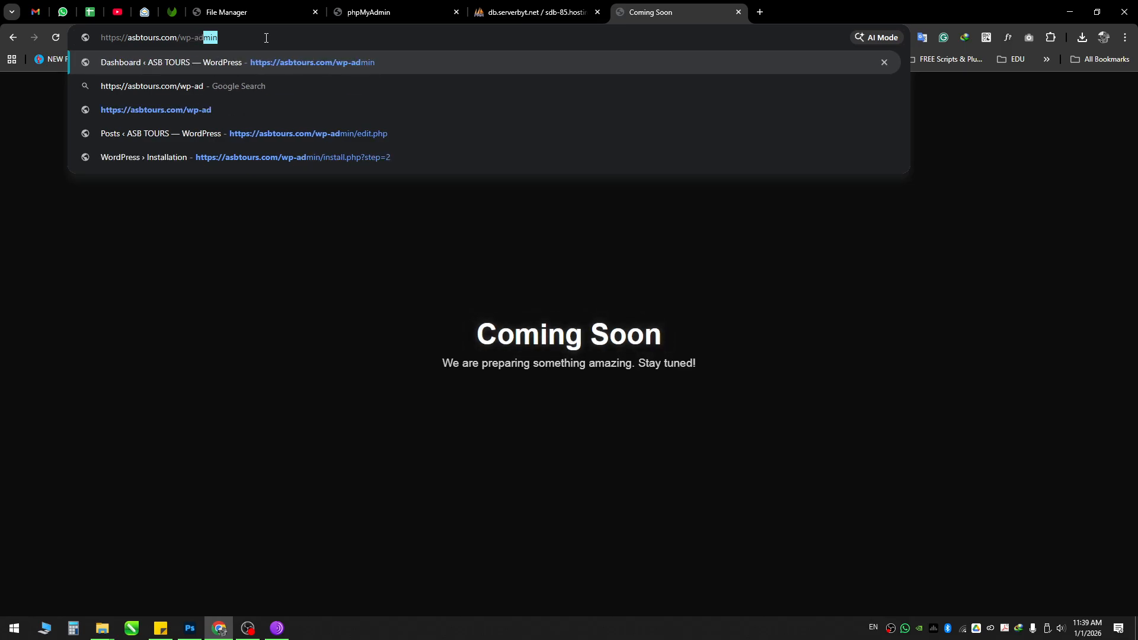
{"action": "key", "text": "Return"}
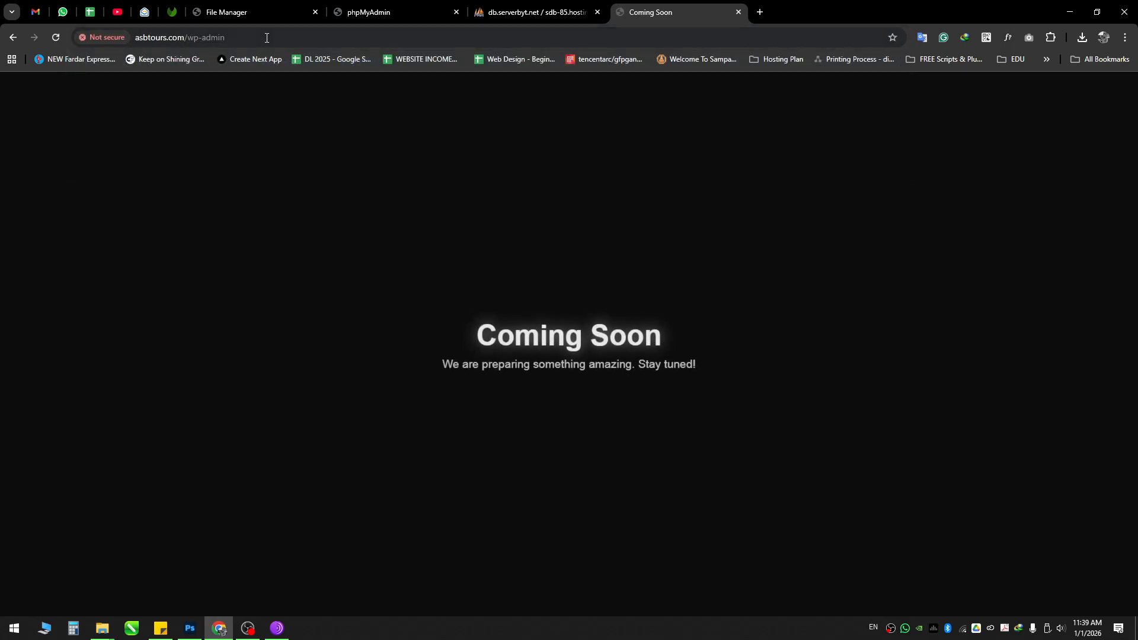
{"action": "left_click", "coordinate": [267, 37]}
{"action": "key", "text": "ctrl+c"}
{"action": "left_click", "coordinate": [271, 37]}
{"action": "type", "text": "/?"}
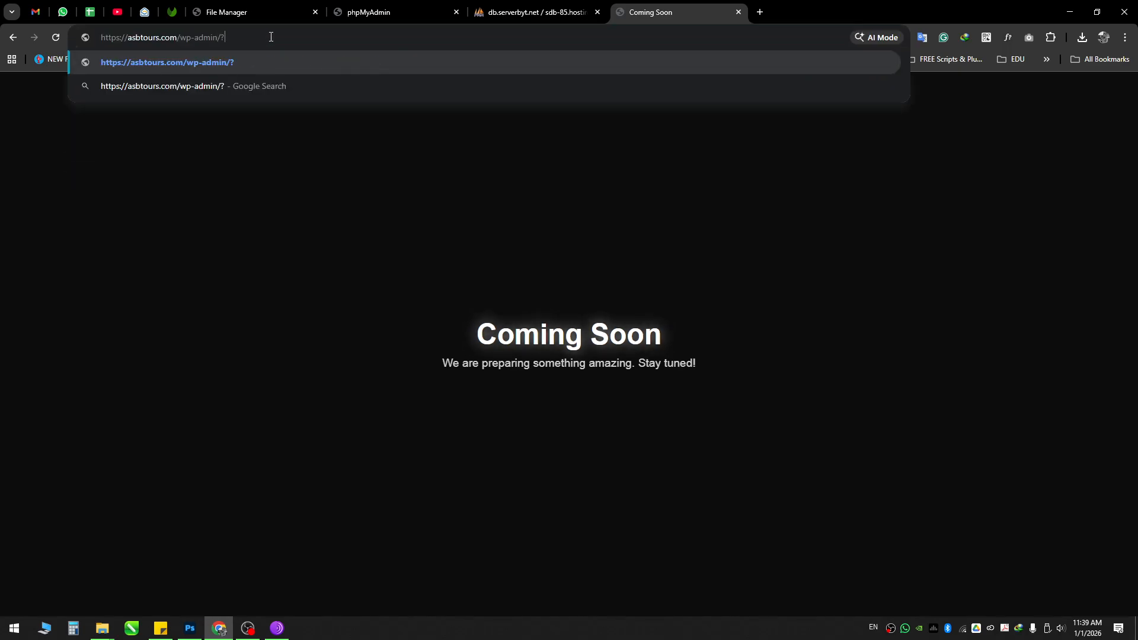
{"action": "key", "text": "Return"}
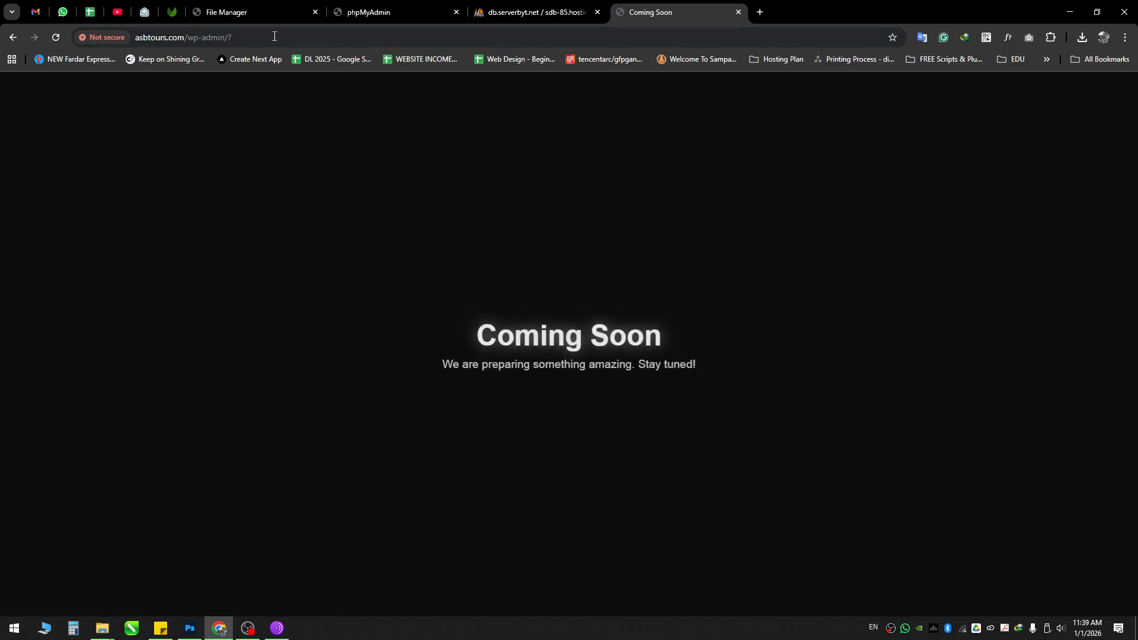
Step: Reload the plain wp-admin address, then clear the address bar and move to Tor Browser
{"action": "left_click", "coordinate": [303, 36]}
{"action": "left_click", "coordinate": [302, 35]}
{"action": "key", "text": "BackSpace"}
{"action": "key", "text": "BackSpace"}
{"action": "key", "text": "Return"}
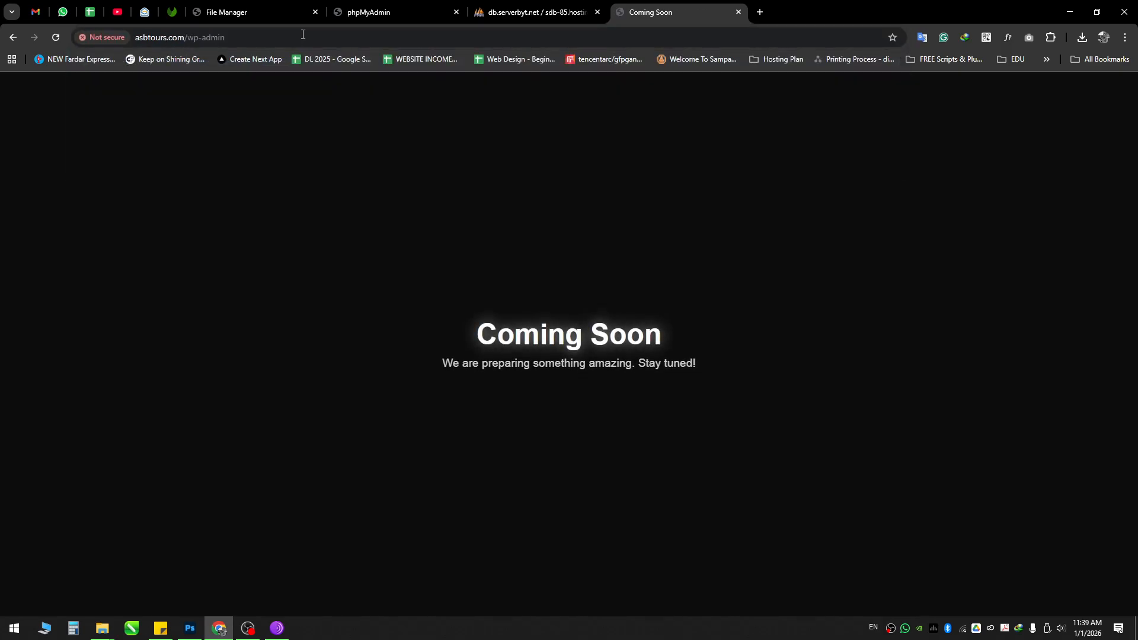
{"action": "left_click", "coordinate": [304, 35]}
{"action": "key", "text": "BackSpace"}
{"action": "left_click", "coordinate": [635, 298]}
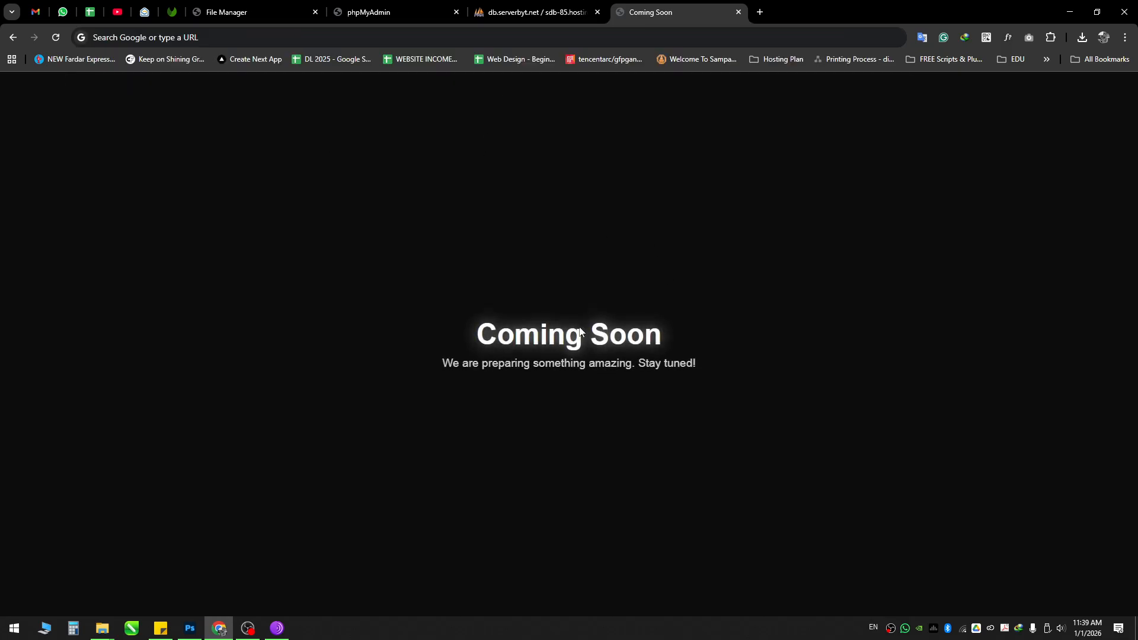
{"action": "left_click", "coordinate": [278, 627]}
{"action": "left_click", "coordinate": [236, 42]}
{"action": "key", "text": "ctrl+v"}
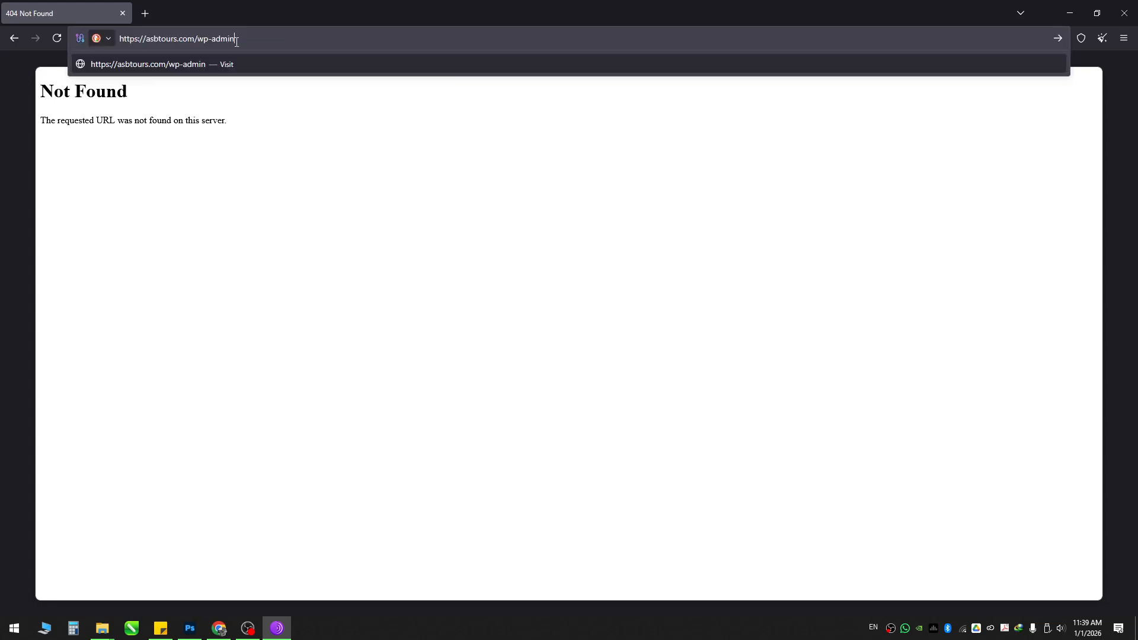
{"action": "key", "text": "Return"}
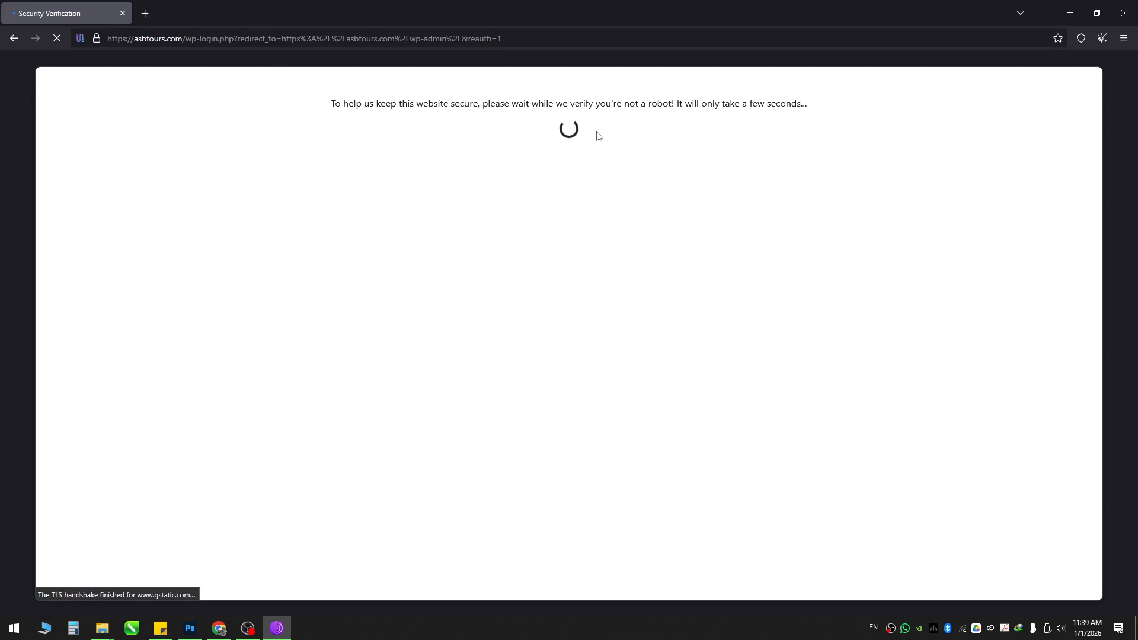
{"action": "left_click", "coordinate": [219, 628]}
{"action": "key", "text": "F5"}
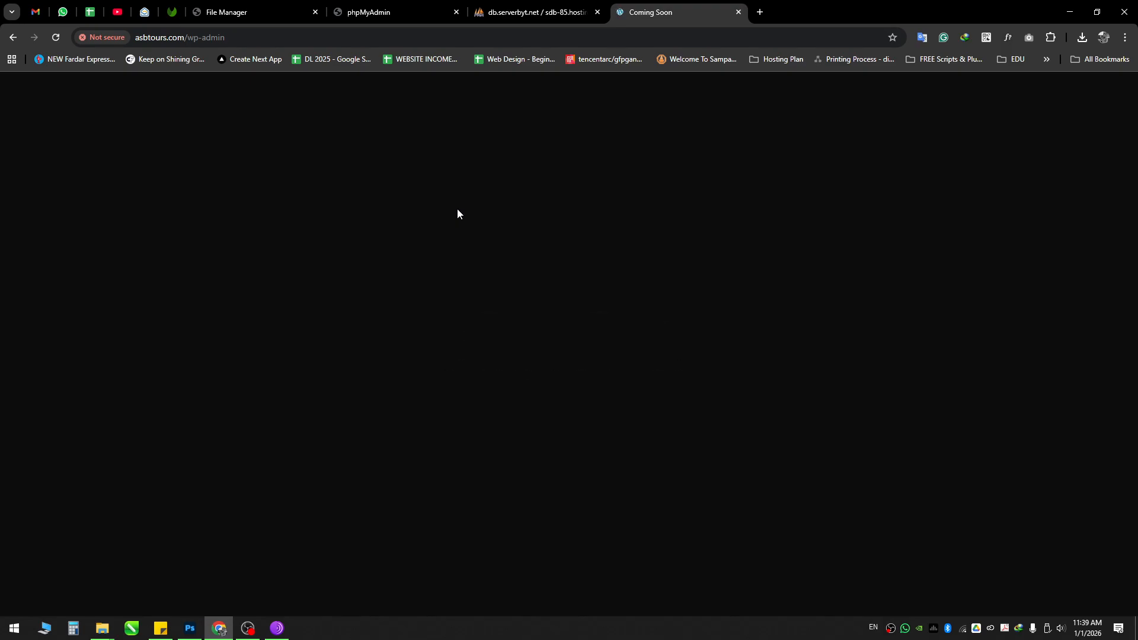
Step: Load asbtours.com/? in Chrome, still Coming Soon, then close that tab for Tor Browser
{"action": "left_click", "coordinate": [192, 36]}
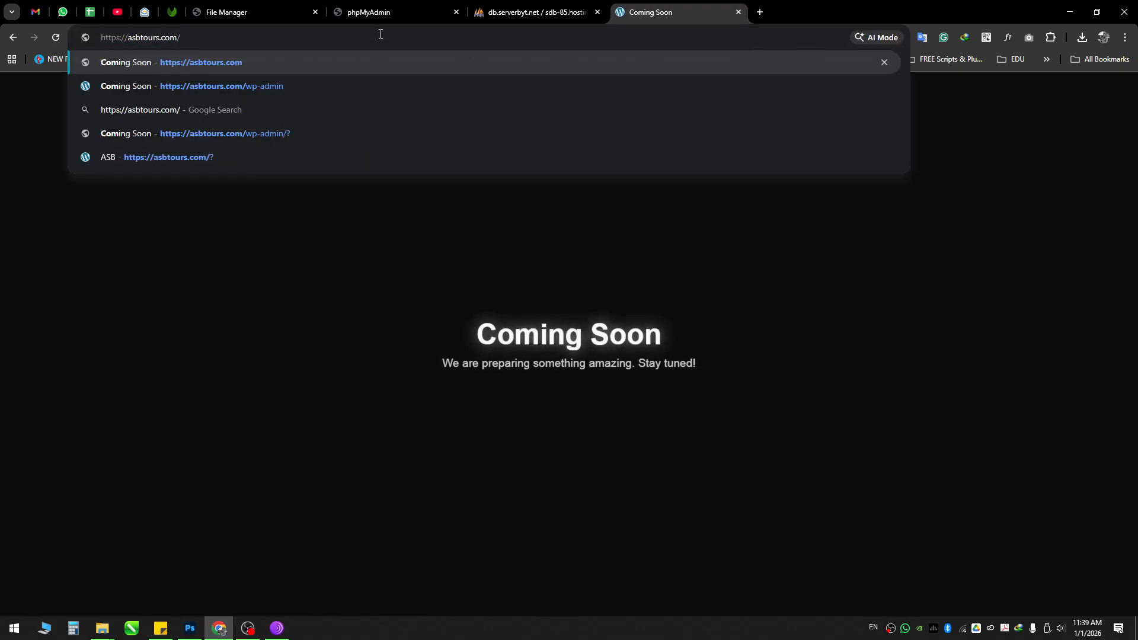
{"action": "key", "text": "Return"}
{"action": "mouse_move", "coordinate": [369, 34]}
{"action": "left_mouse_down"}
{"action": "mouse_move", "coordinate": [192, 37]}
{"action": "mouse_move", "coordinate": [363, 39]}
{"action": "left_mouse_up"}
{"action": "left_click", "coordinate": [192, 37]}
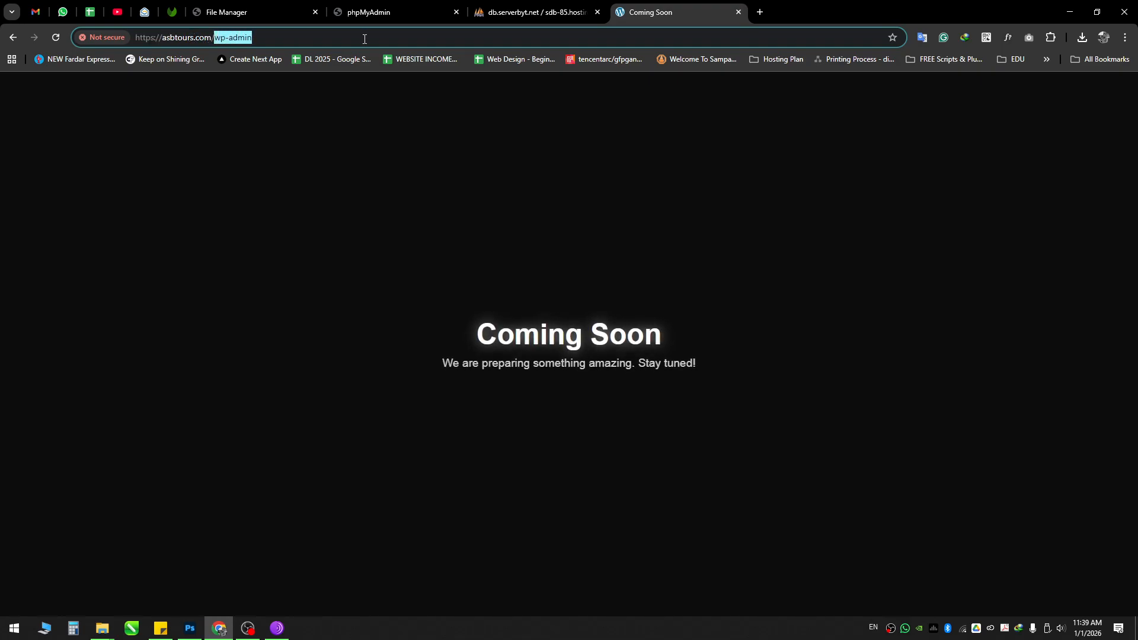
{"action": "type", "text": "?"}
{"action": "key", "text": "Return"}
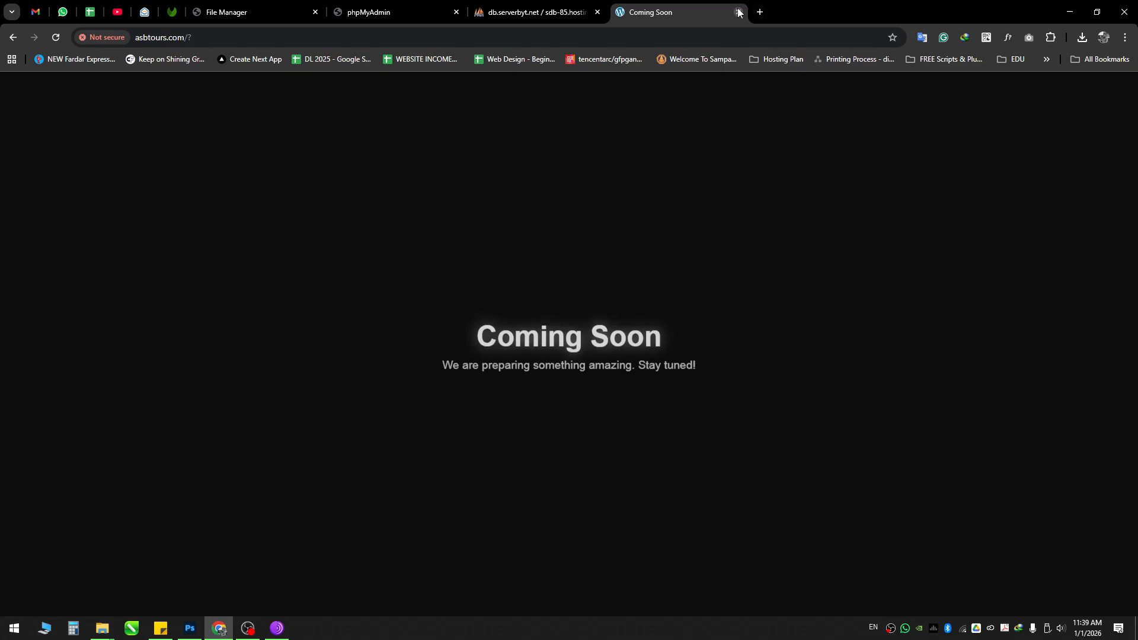
{"action": "left_click", "coordinate": [739, 12]}
{"action": "left_click", "coordinate": [277, 627]}
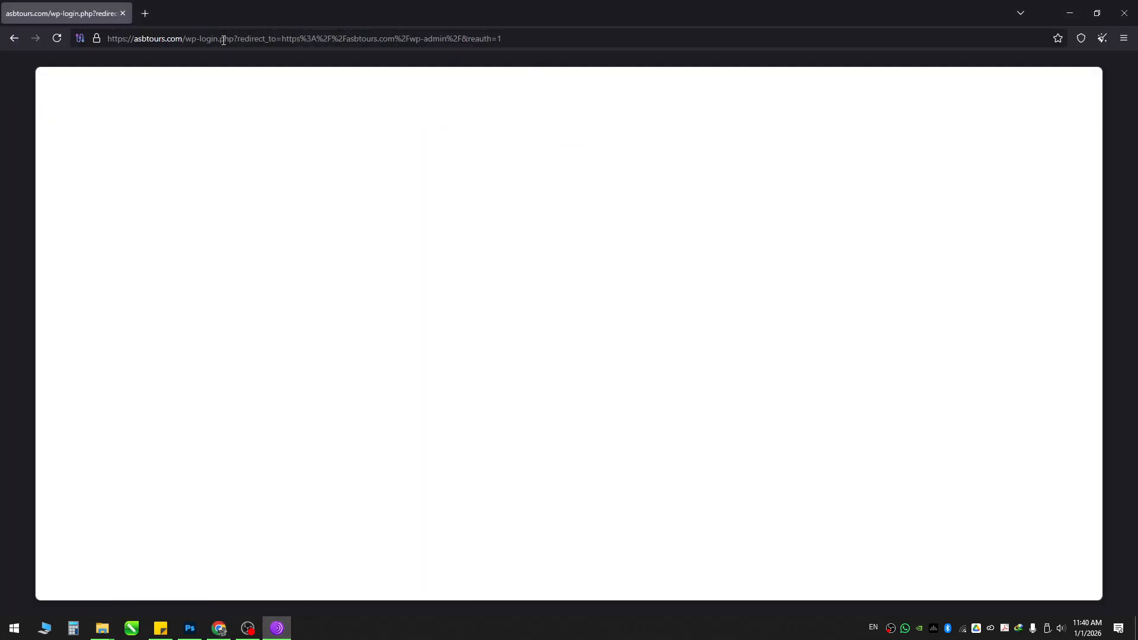
Step: Load plain wp-login.php, then the asbtours.com home page showing the ASB TOURS blog
{"action": "left_click_drag", "start_coordinate": [232, 38], "coordinate": [502, 38]}
{"action": "key", "text": "BackSpace"}
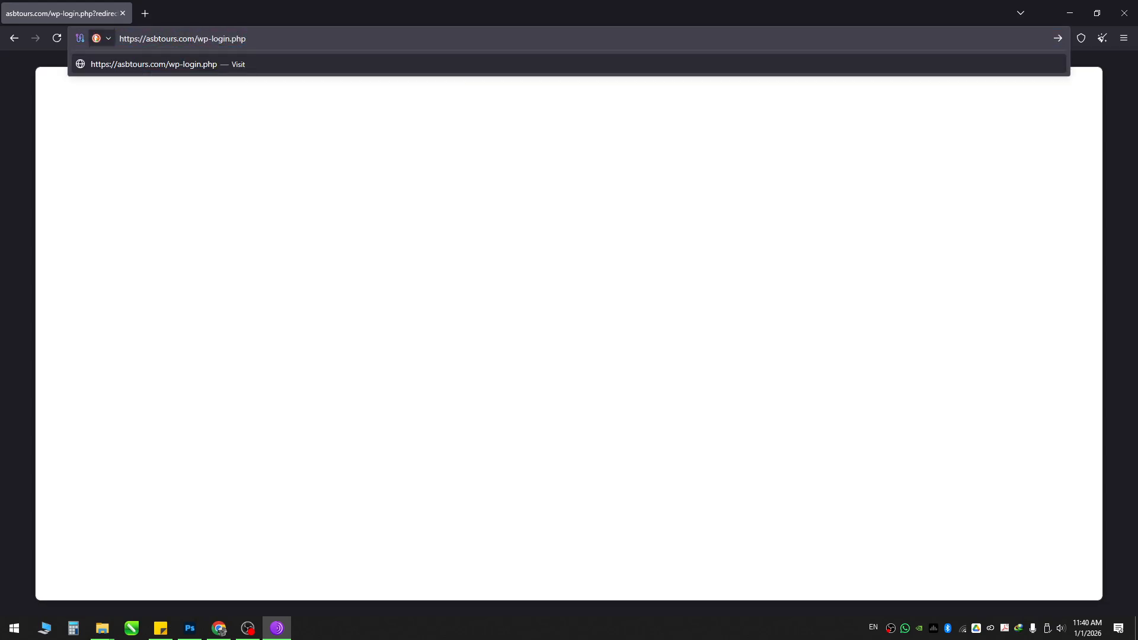
{"action": "key", "text": "Return"}
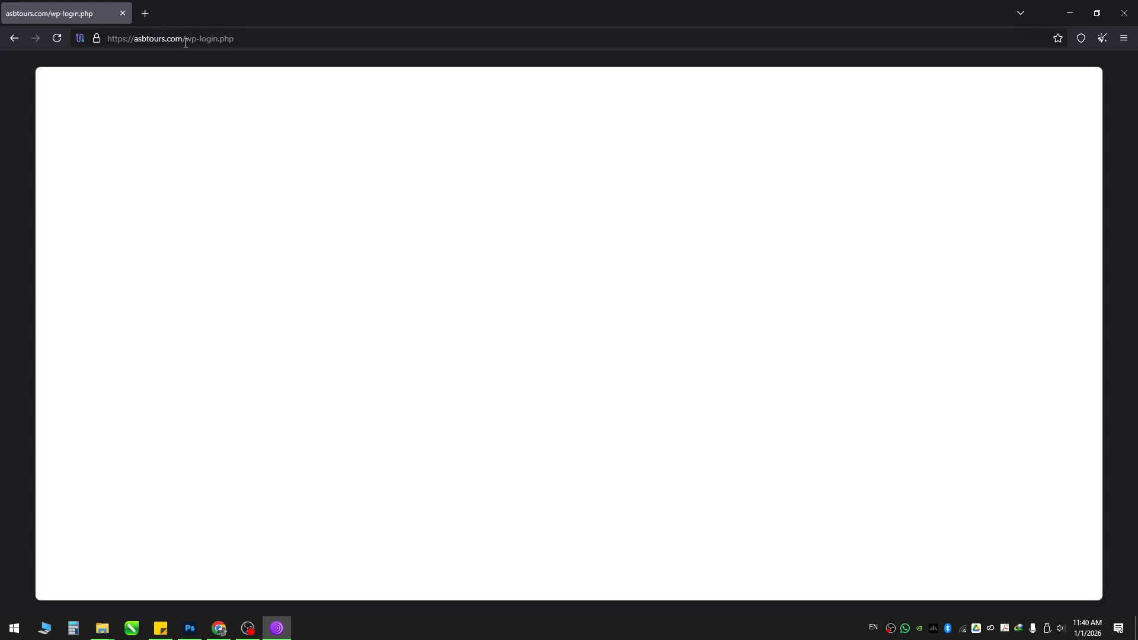
{"action": "left_click_drag", "start_coordinate": [184, 39], "coordinate": [235, 38]}
{"action": "key", "text": "BackSpace"}
{"action": "key", "text": "Return"}
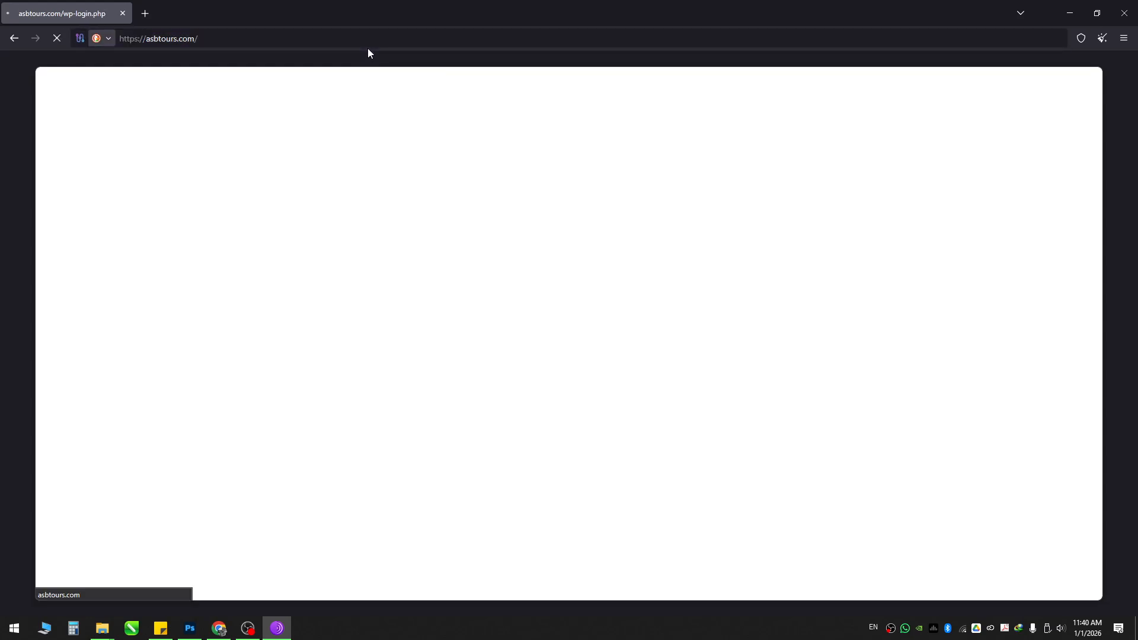
Step: Retry asbtours.com/wp-admin, then strip the redirect query and clear the address bar
{"action": "left_click", "coordinate": [423, 34]}
{"action": "left_click", "coordinate": [423, 33]}
{"action": "type", "text": "w"}
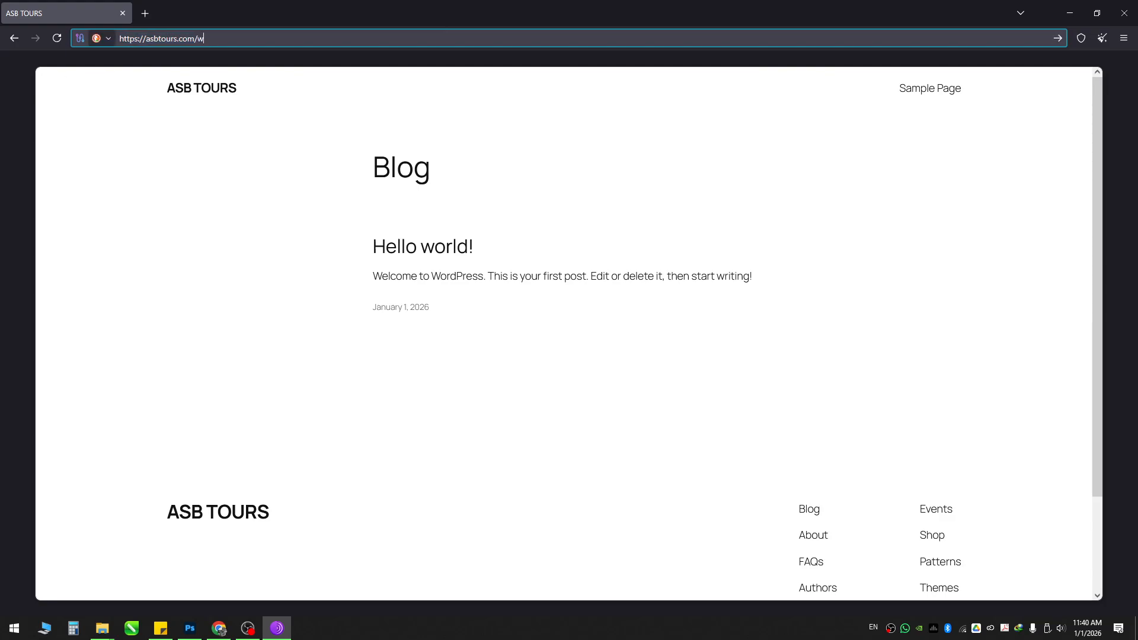
{"action": "type", "text": "p-admin"}
{"action": "key", "text": "Return"}
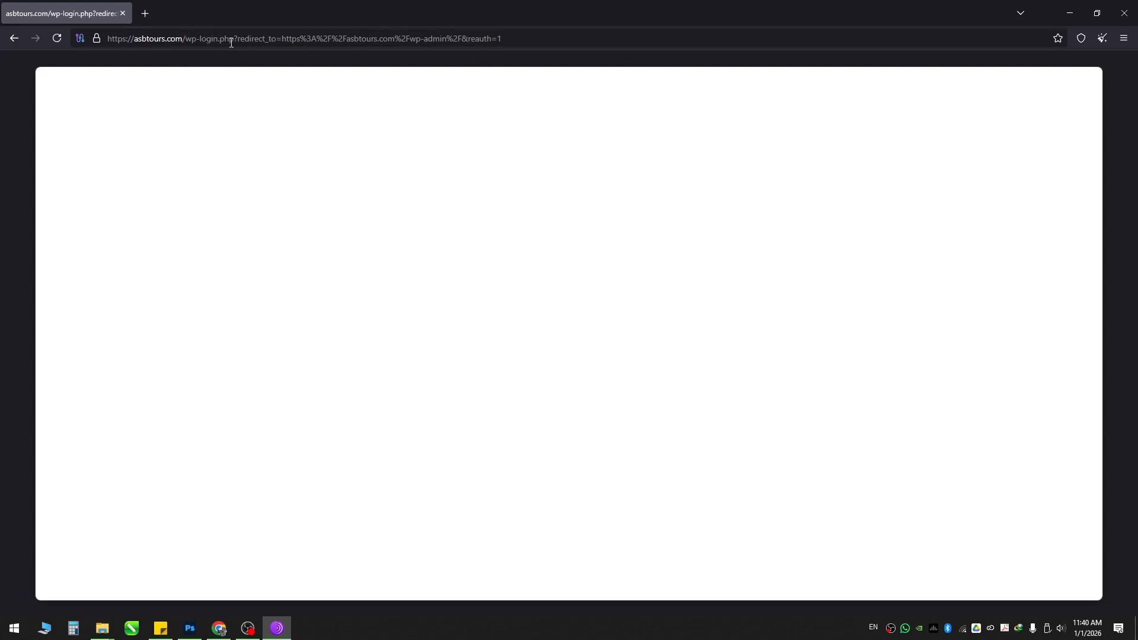
{"action": "left_click_drag", "start_coordinate": [238, 38], "coordinate": [558, 58]}
{"action": "key", "text": "BackSpace"}
{"action": "left_click_drag", "start_coordinate": [288, 37], "coordinate": [71, 41]}
{"action": "key", "text": "ctrl+c"}
{"action": "key", "text": "BackSpace"}
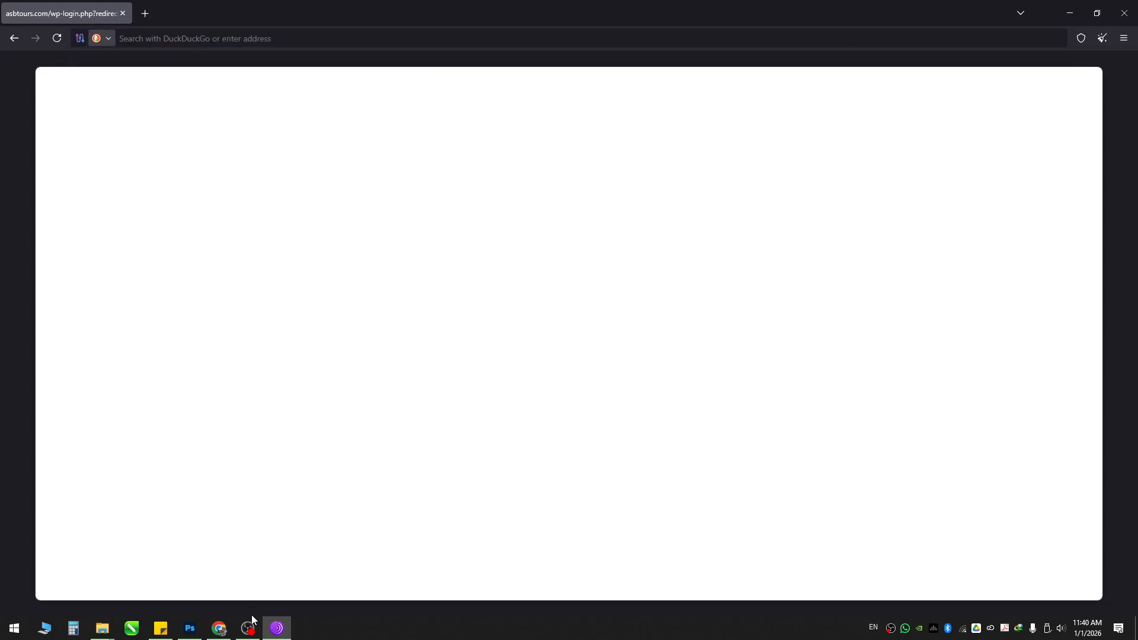
Step: Load asbtours.com/wp-login.php in a new Chrome incognito window
{"action": "left_click", "coordinate": [220, 629]}
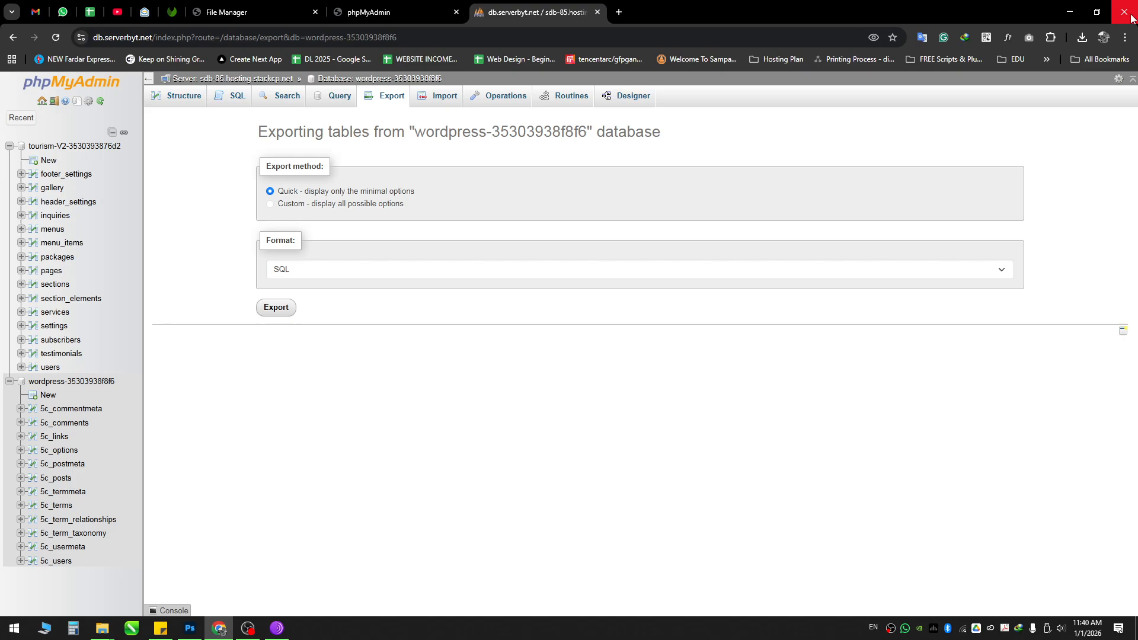
{"action": "left_click", "coordinate": [1126, 37]}
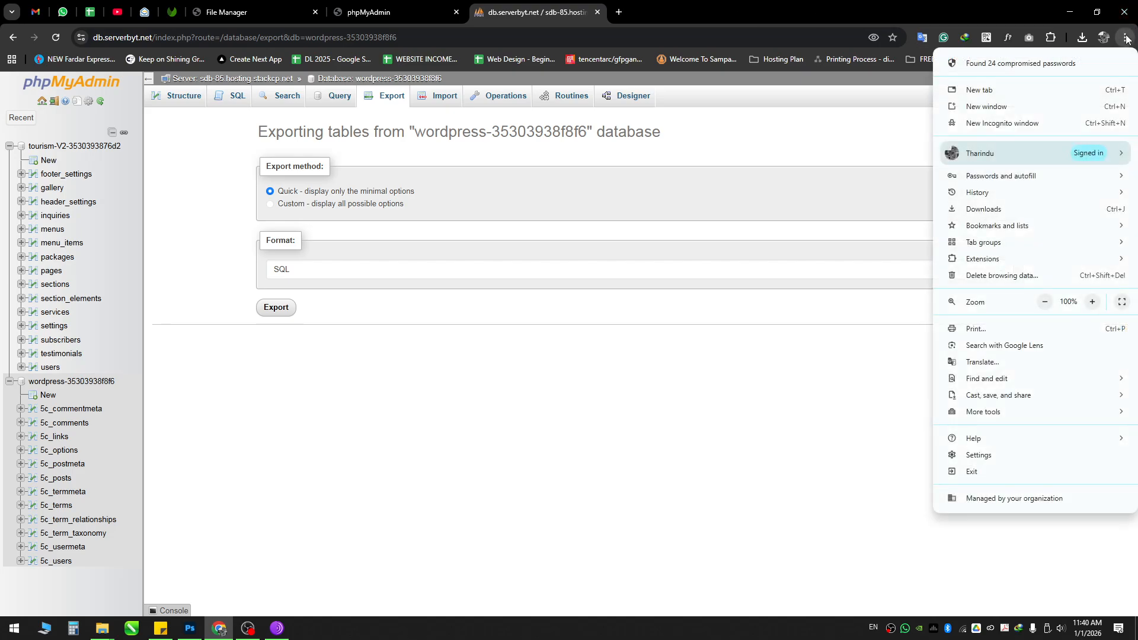
{"action": "left_click", "coordinate": [1126, 38]}
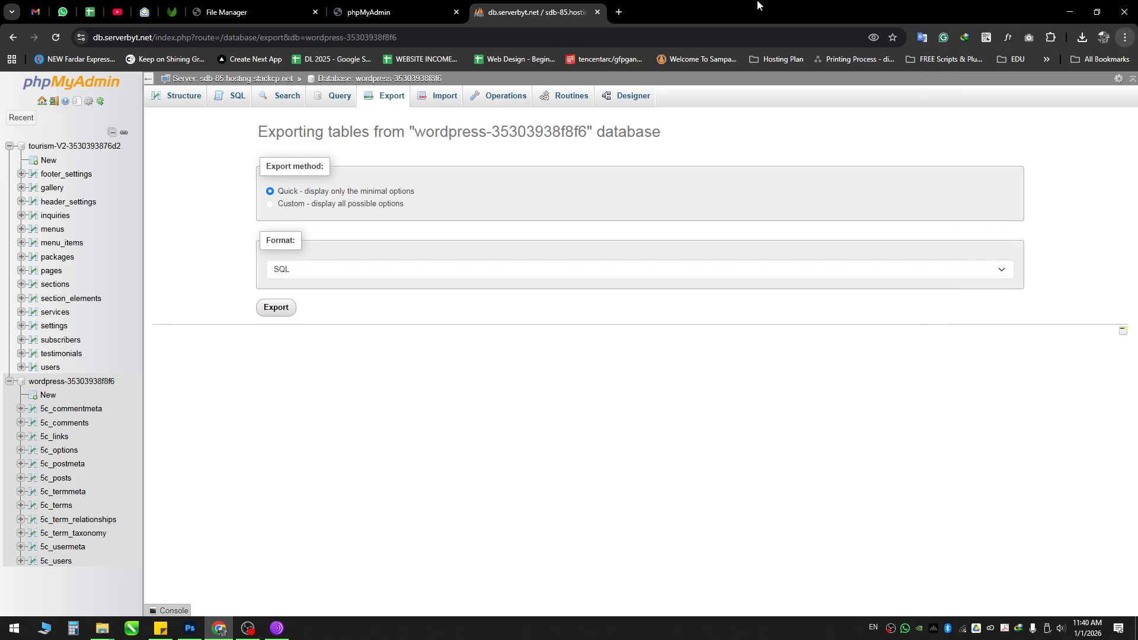
{"action": "left_click", "coordinate": [1127, 38]}
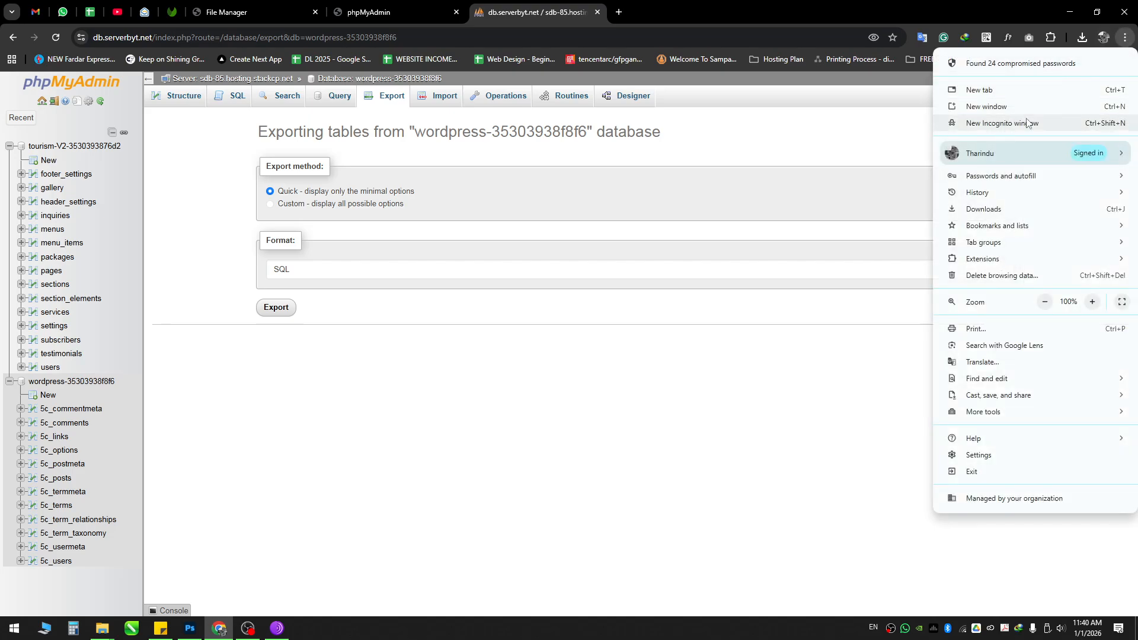
{"action": "left_click", "coordinate": [1003, 124]}
{"action": "key", "text": "ctrl+v"}
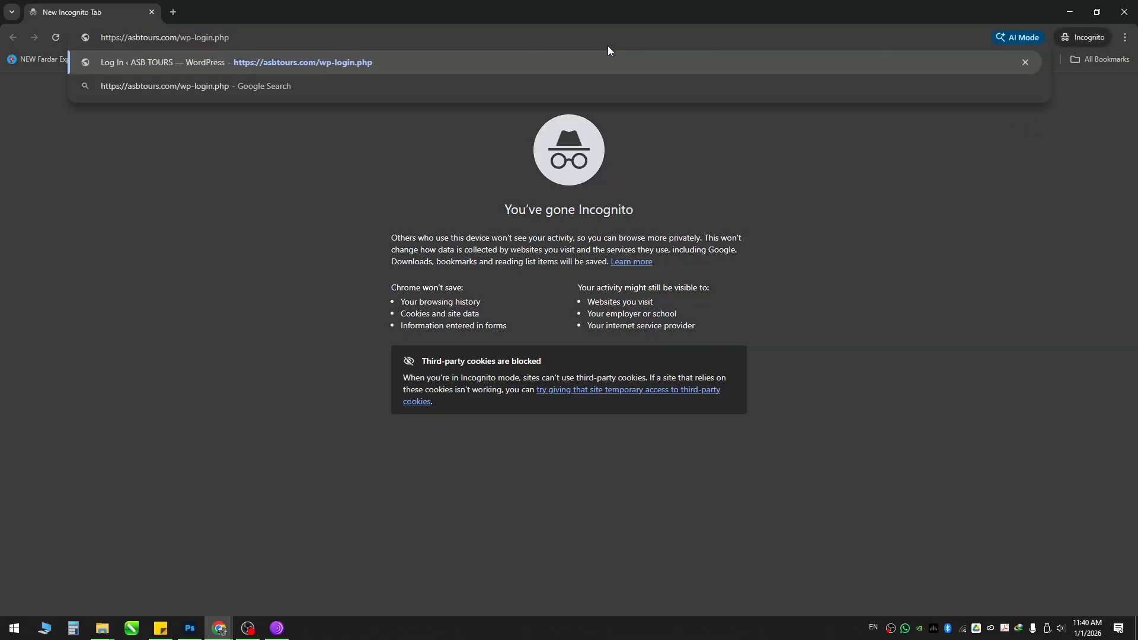
{"action": "key", "text": "Return"}
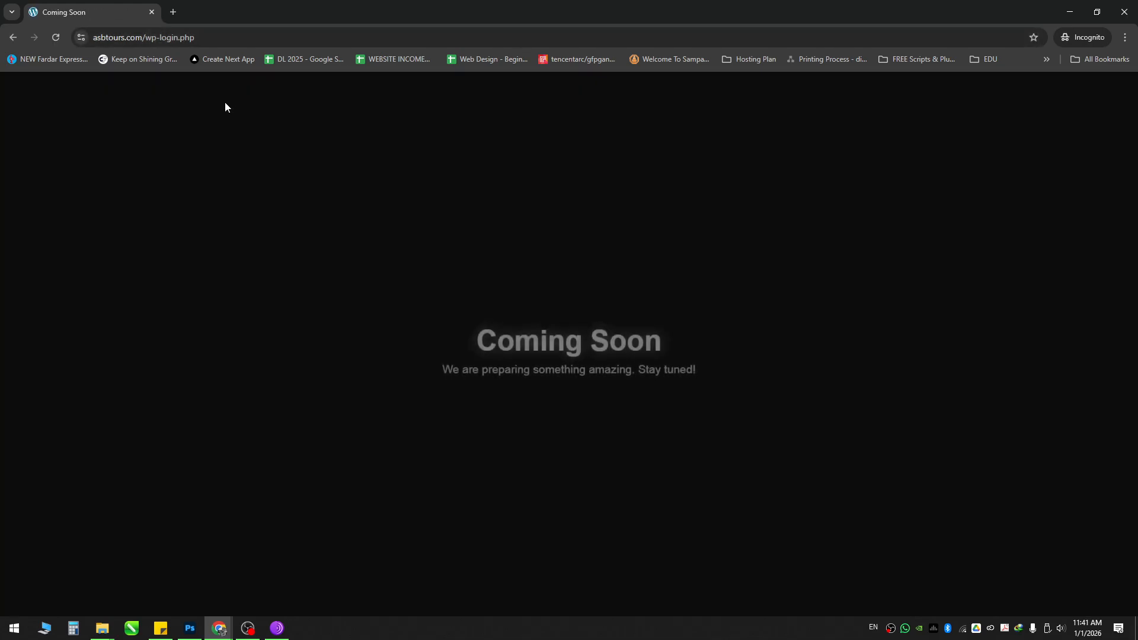
Step: Remove wp-login.php from the address and load the asbtours.com home page
{"action": "left_click_drag", "start_coordinate": [510, 328], "coordinate": [673, 330]}
{"action": "left_click", "coordinate": [606, 265]}
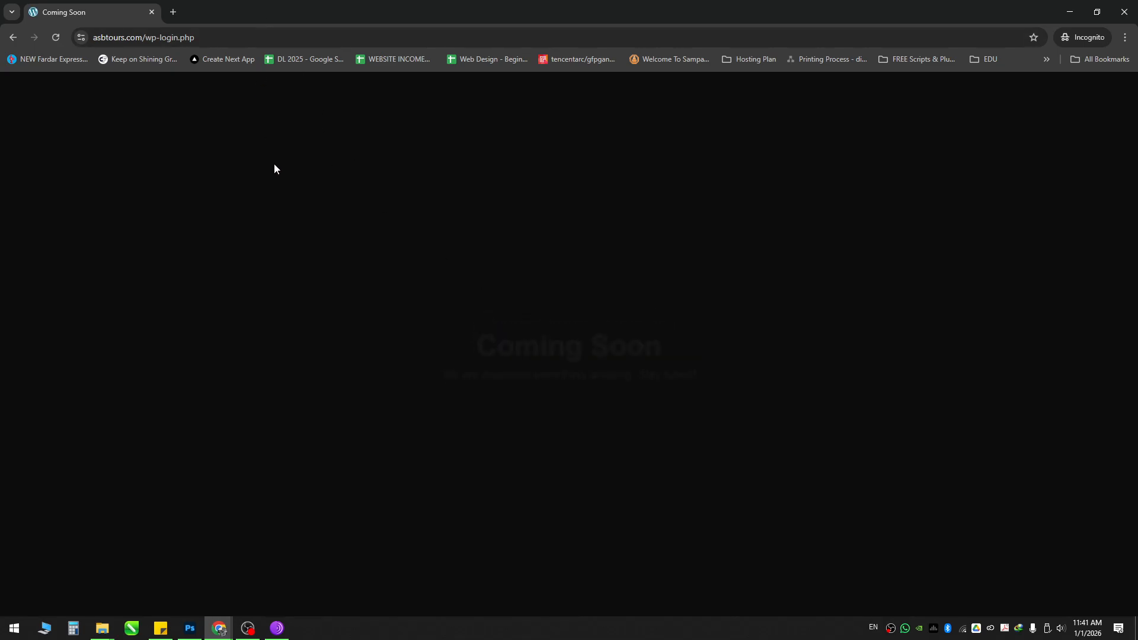
{"action": "left_click_drag", "start_coordinate": [147, 35], "coordinate": [327, 48]}
{"action": "key", "text": "BackSpace"}
{"action": "key", "text": "Return"}
Step: Open DevTools via Inspect and run Empty Cache and Hard Reload twice on the home page
{"action": "right_click", "coordinate": [354, 170]}
{"action": "left_click", "coordinate": [393, 410]}
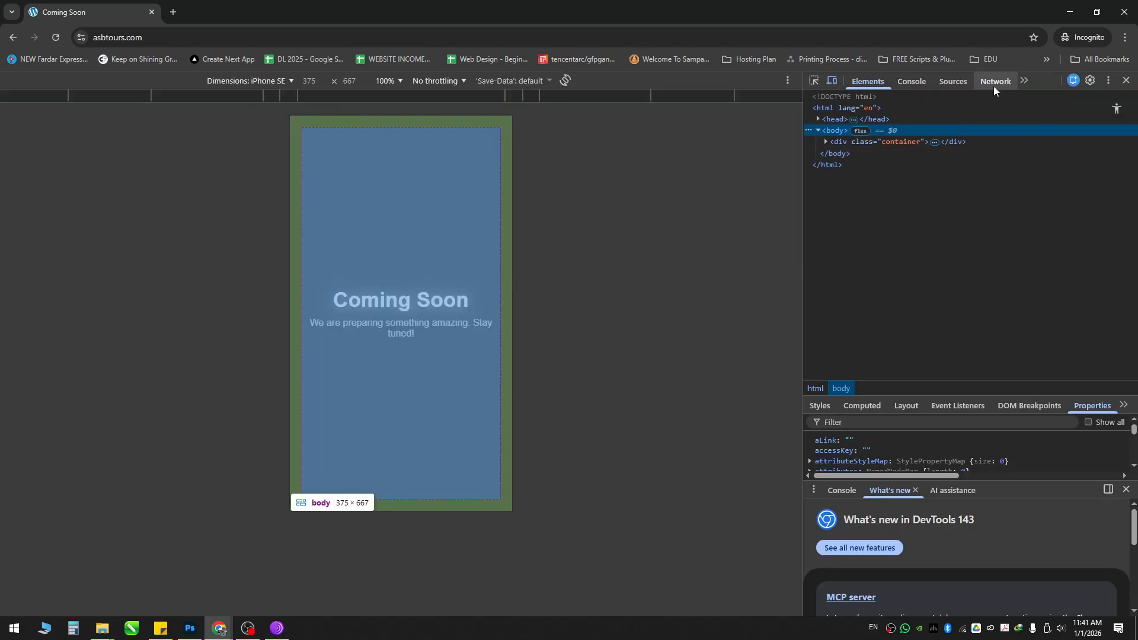
{"action": "right_click", "coordinate": [56, 37]}
{"action": "left_click", "coordinate": [97, 95]}
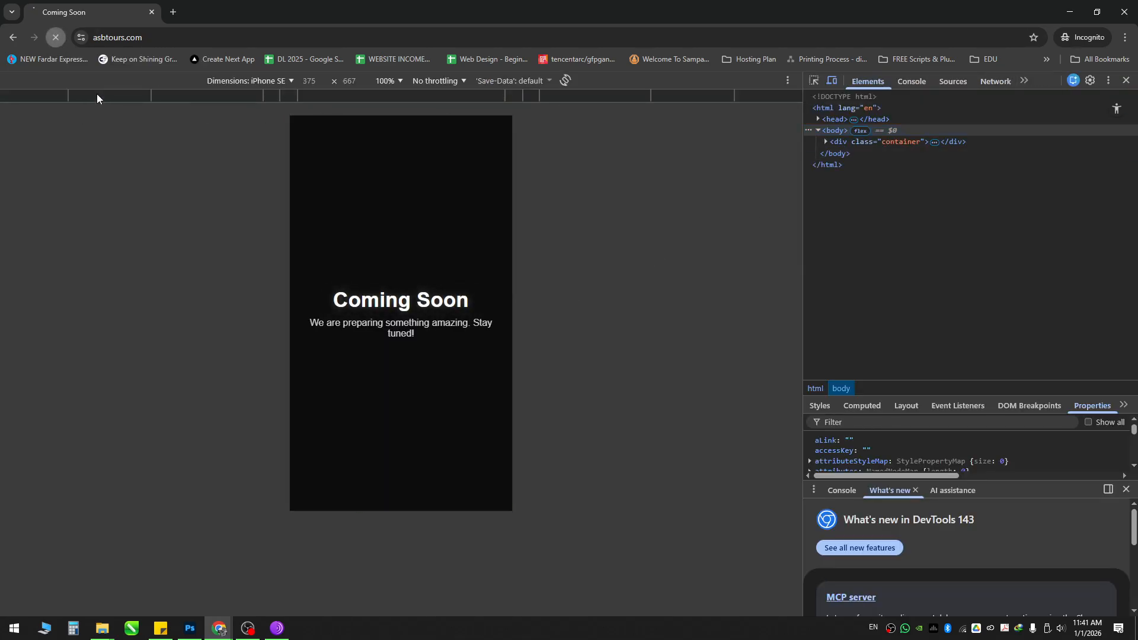
{"action": "right_click", "coordinate": [56, 37]}
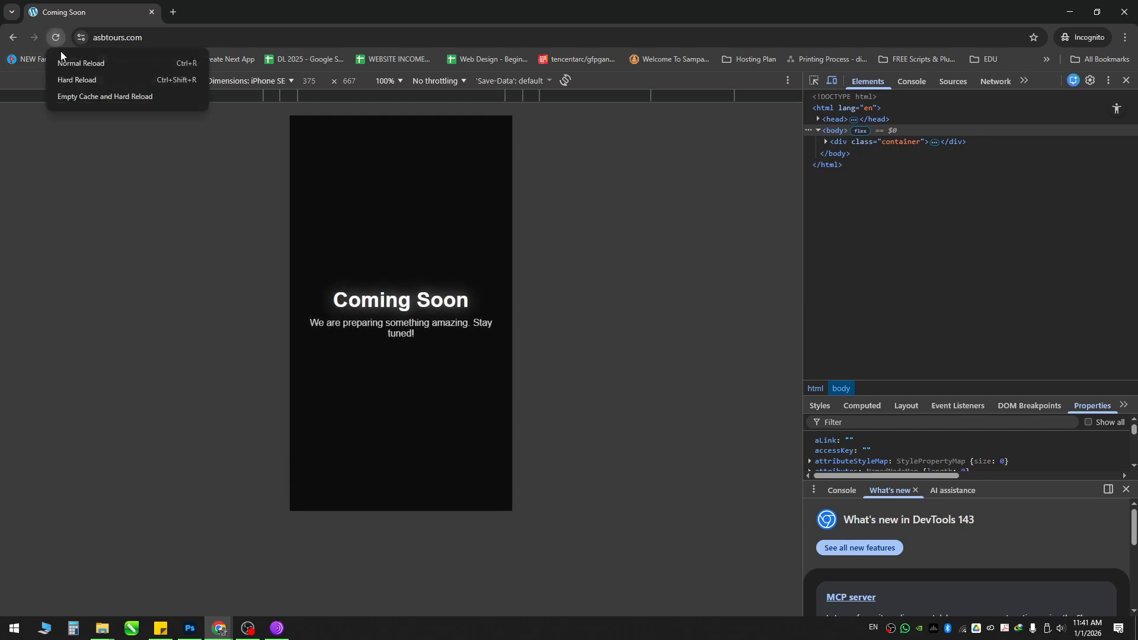
{"action": "left_click", "coordinate": [87, 98]}
Step: Load /wp-admin and empty the cache and hard reload it
{"action": "left_click", "coordinate": [183, 31]}
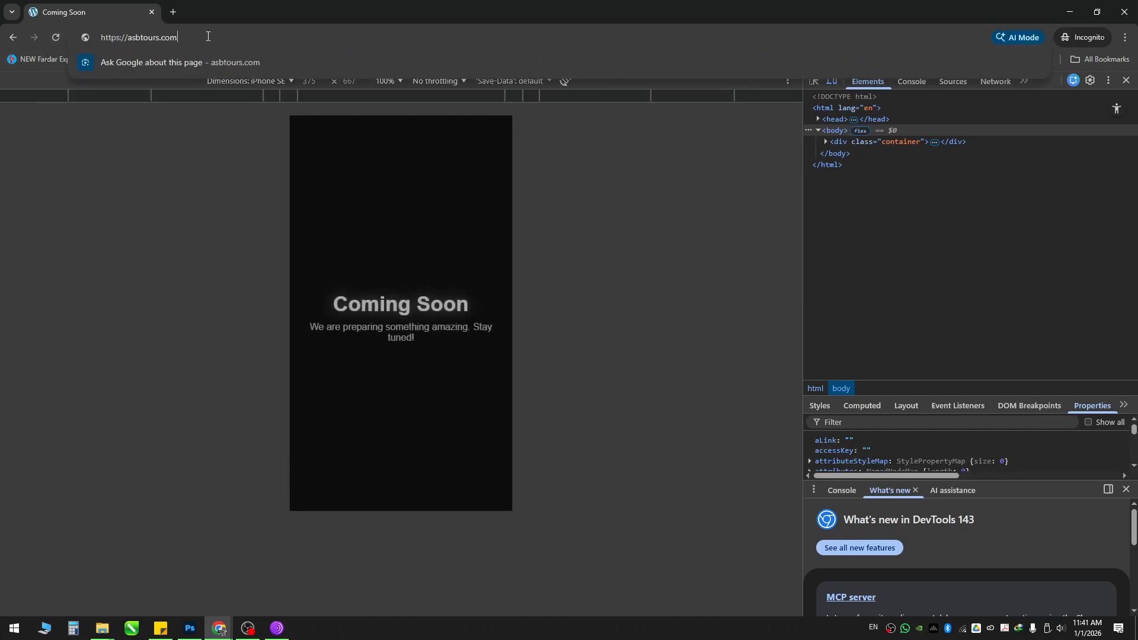
{"action": "type", "text": "/wp-admin"}
{"action": "key", "text": "Return"}
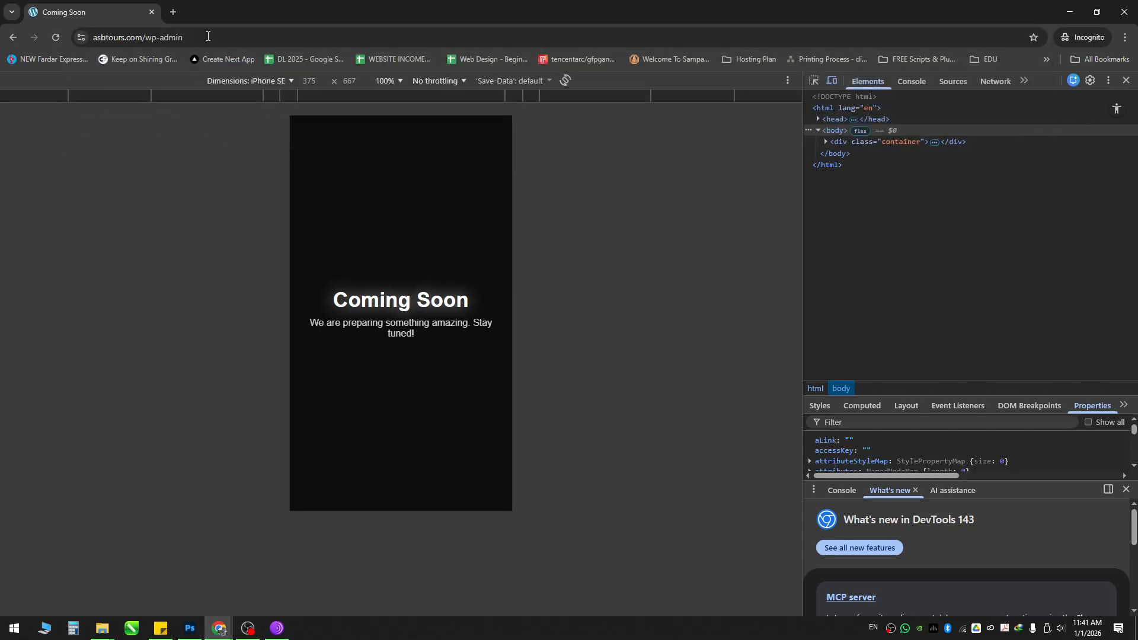
{"action": "right_click", "coordinate": [55, 42]}
{"action": "left_click", "coordinate": [70, 95]}
Step: Turn off the device toolbar and hard reload wp-admin twice more
{"action": "left_click", "coordinate": [834, 82]}
{"action": "right_click", "coordinate": [54, 38]}
{"action": "left_click", "coordinate": [85, 81]}
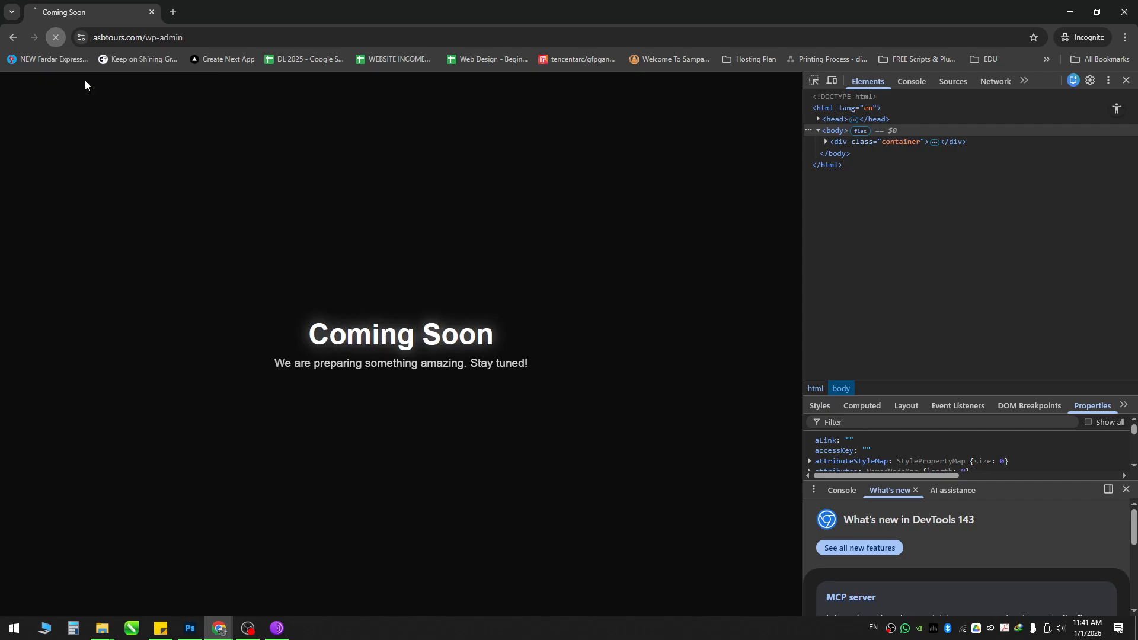
{"action": "right_click", "coordinate": [57, 36]}
{"action": "left_click", "coordinate": [80, 96]}
Step: Close the incognito window and load asbtours.com/wp-login.php in Firefox, dismissing the tracker notice
{"action": "left_click", "coordinate": [151, 12]}
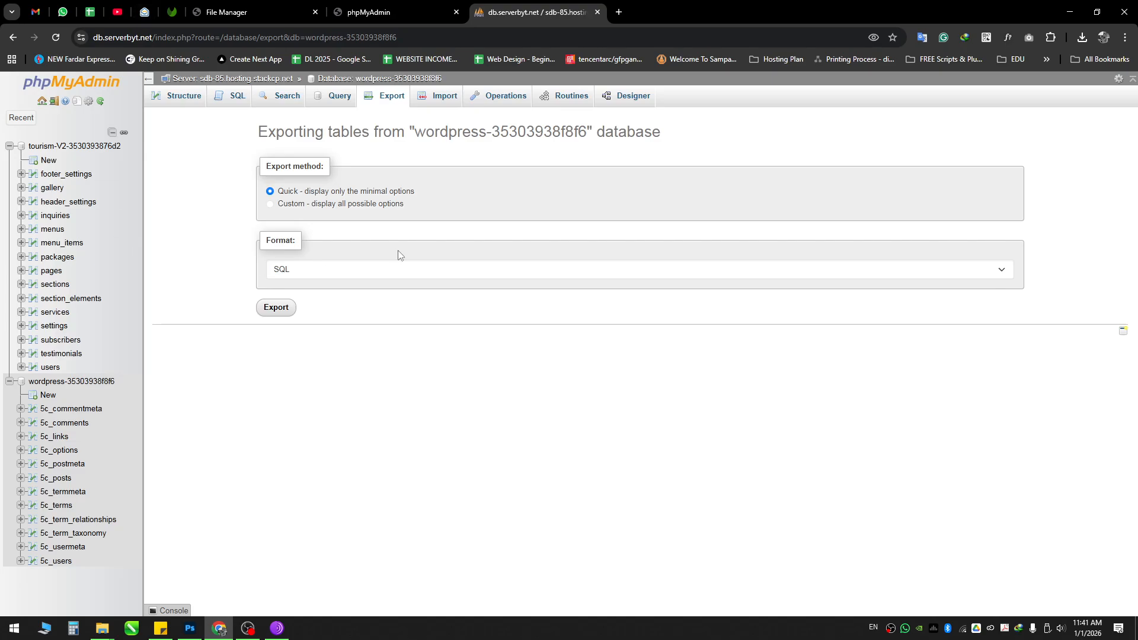
{"action": "left_click", "coordinate": [277, 628]}
{"action": "key", "text": "super"}
{"action": "type", "text": "fire"}
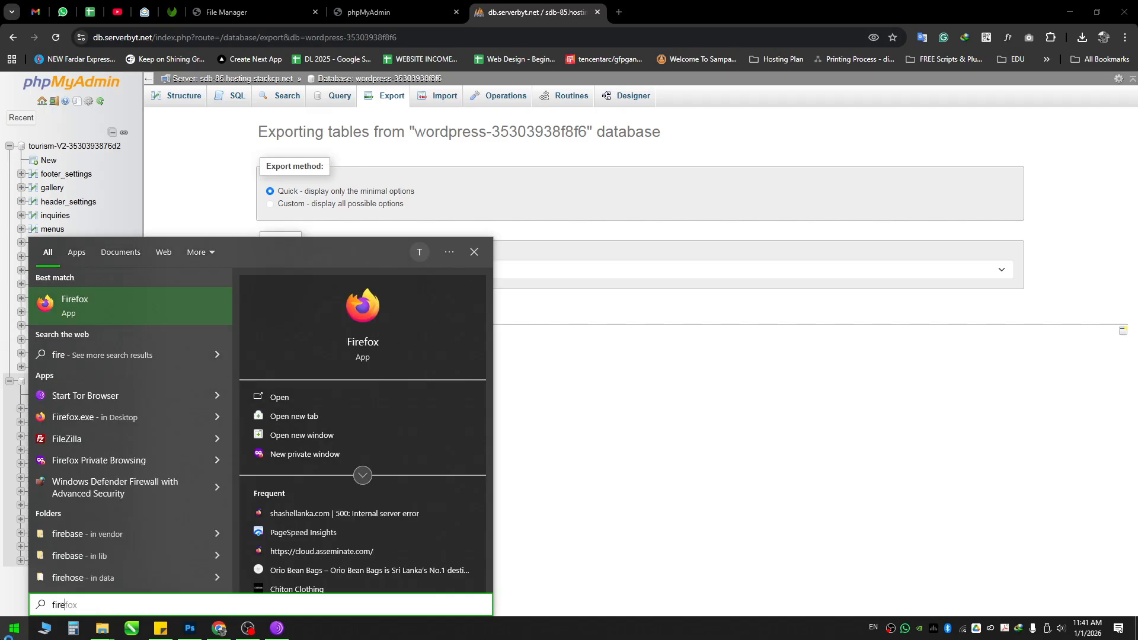
{"action": "key", "text": "Return"}
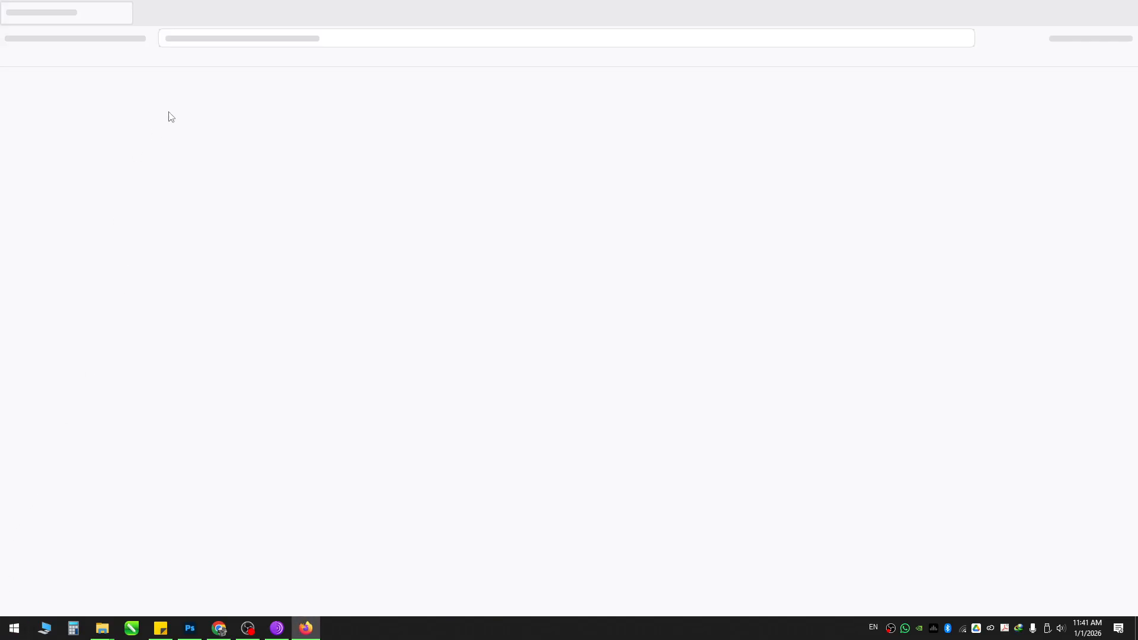
{"action": "type", "text": "https://asbtours.com/wp-login.php"}
{"action": "key", "text": "Return"}
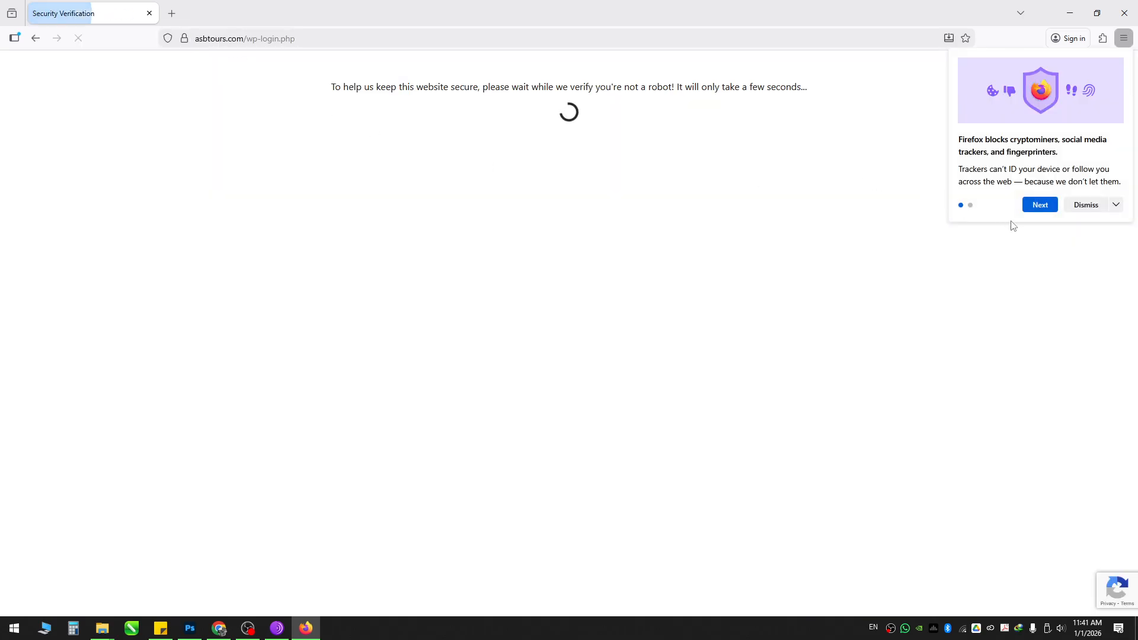
{"action": "left_click", "coordinate": [1087, 205]}
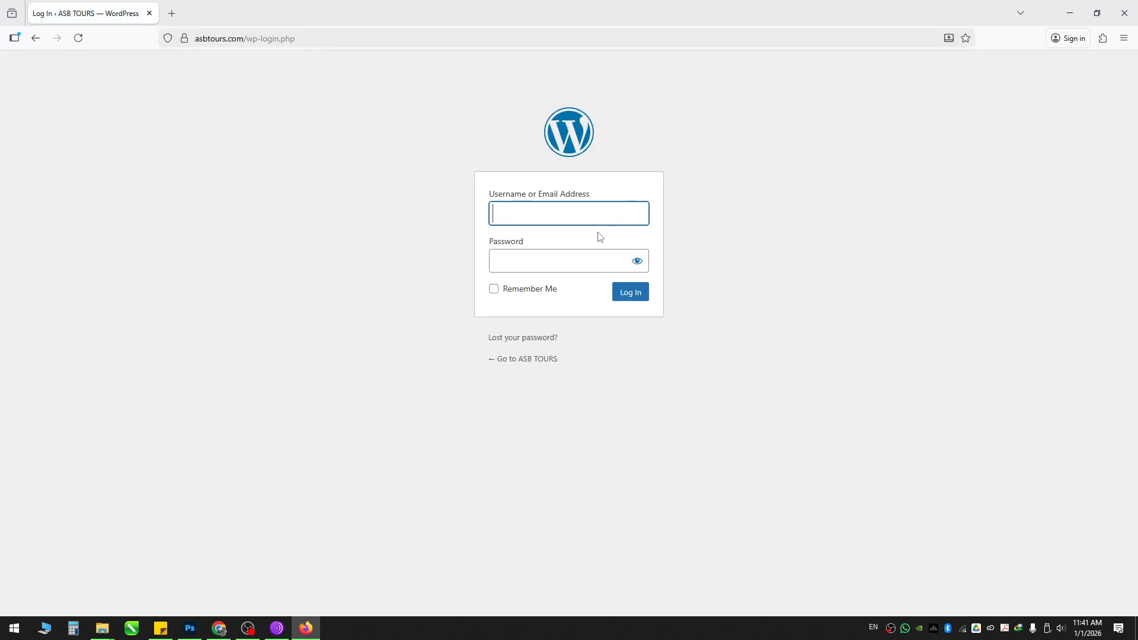
Step: Open a new tab in Chrome and show the remaining bookmarks
{"action": "left_click", "coordinate": [229, 628]}
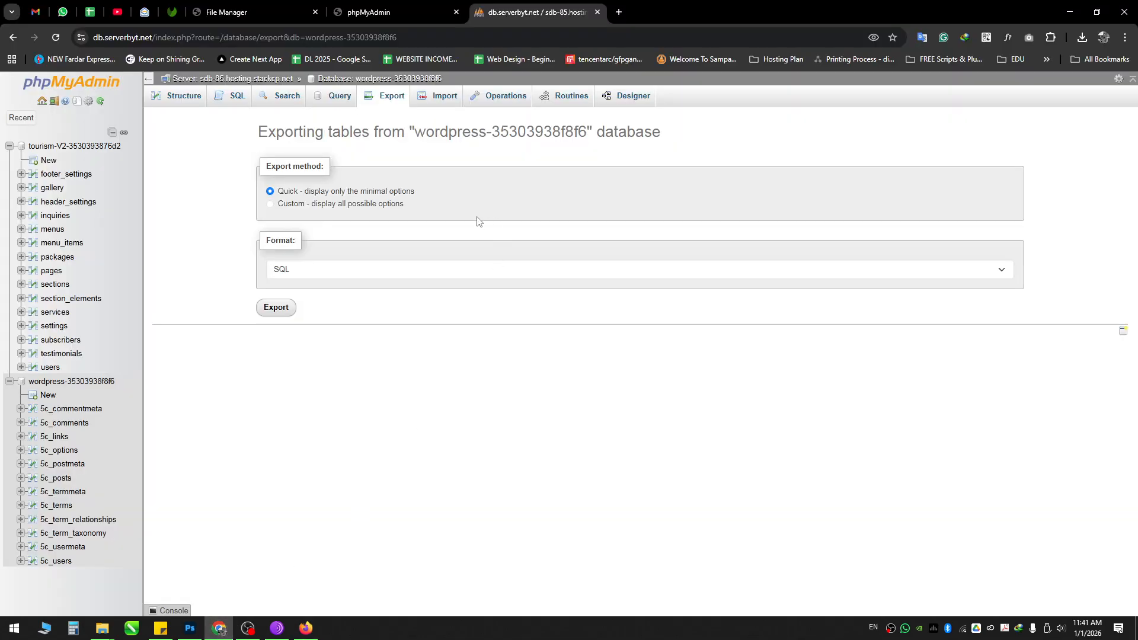
{"action": "left_click", "coordinate": [617, 9]}
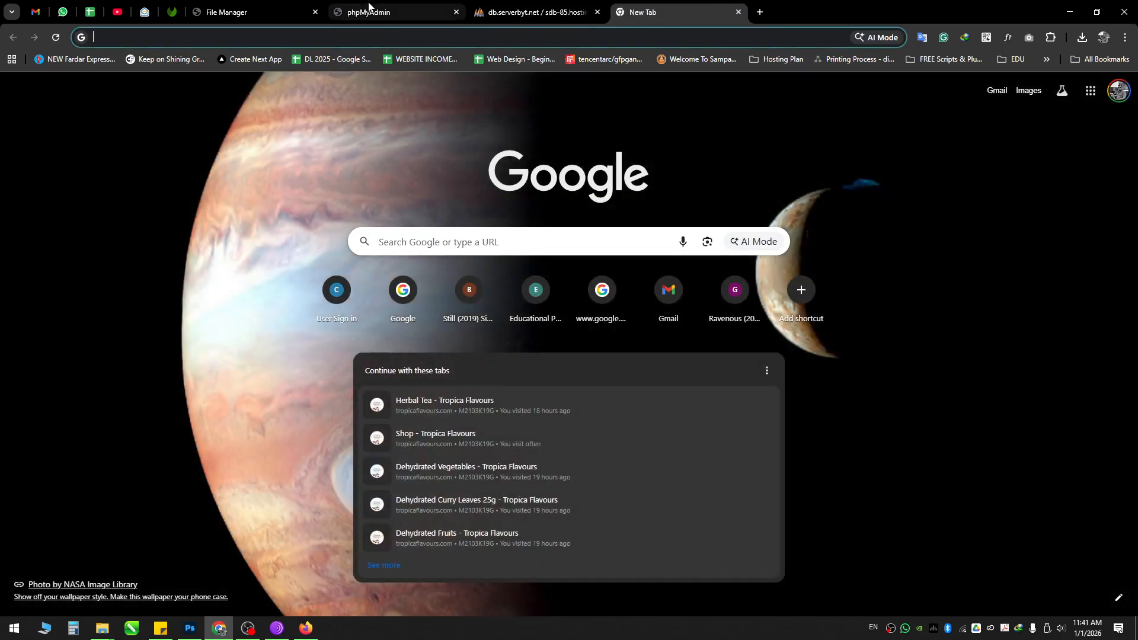
{"action": "left_click", "coordinate": [1047, 59]}
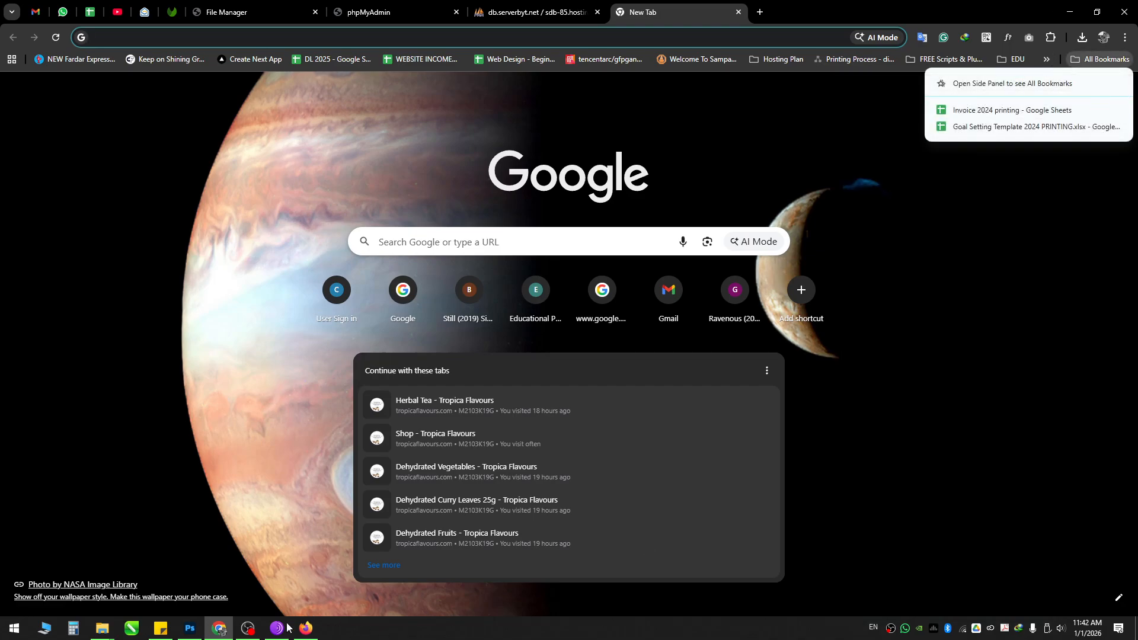
Step: View the ASB TOURS Password Reset email in Gmail, then return to the Firefox WordPress dashboard
{"action": "left_click", "coordinate": [248, 628]}
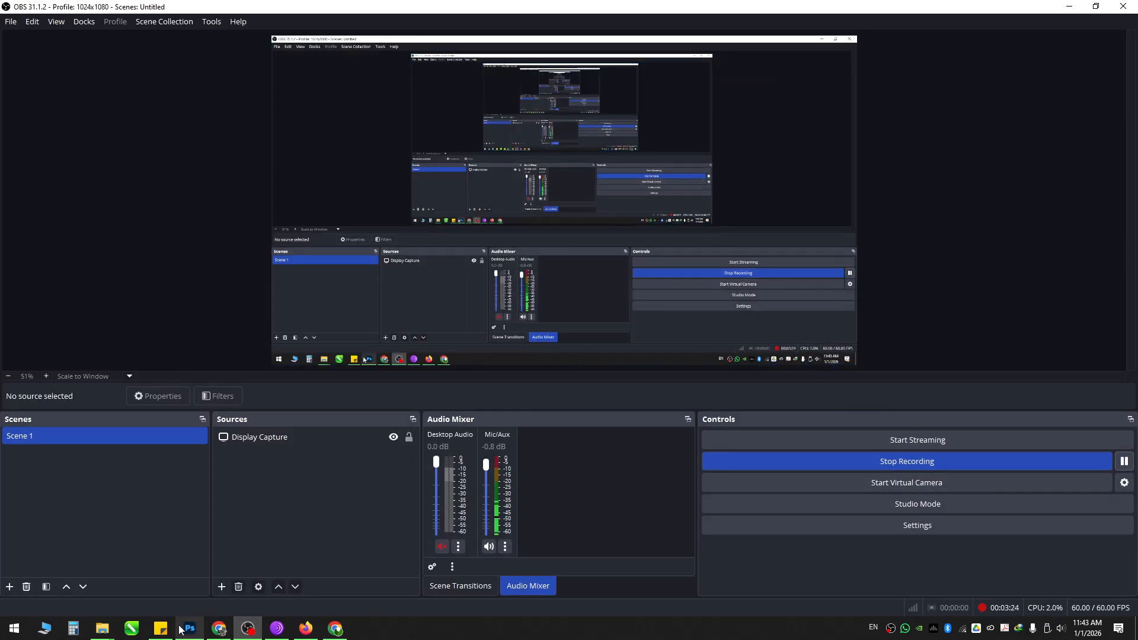
{"action": "left_click", "coordinate": [335, 628]}
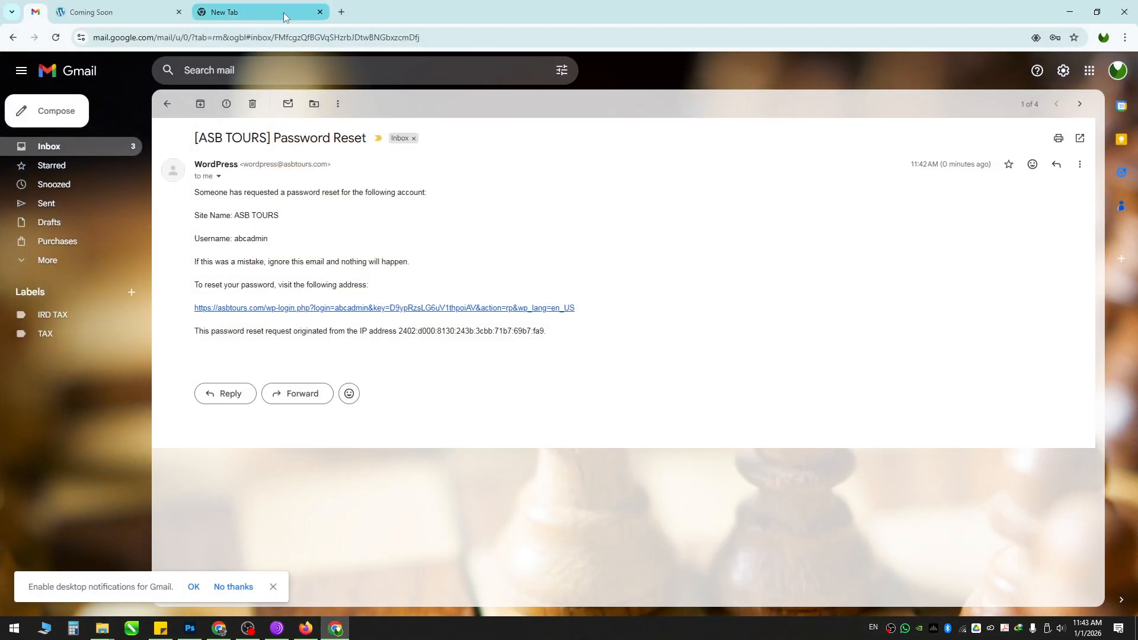
{"action": "left_click", "coordinate": [306, 628]}
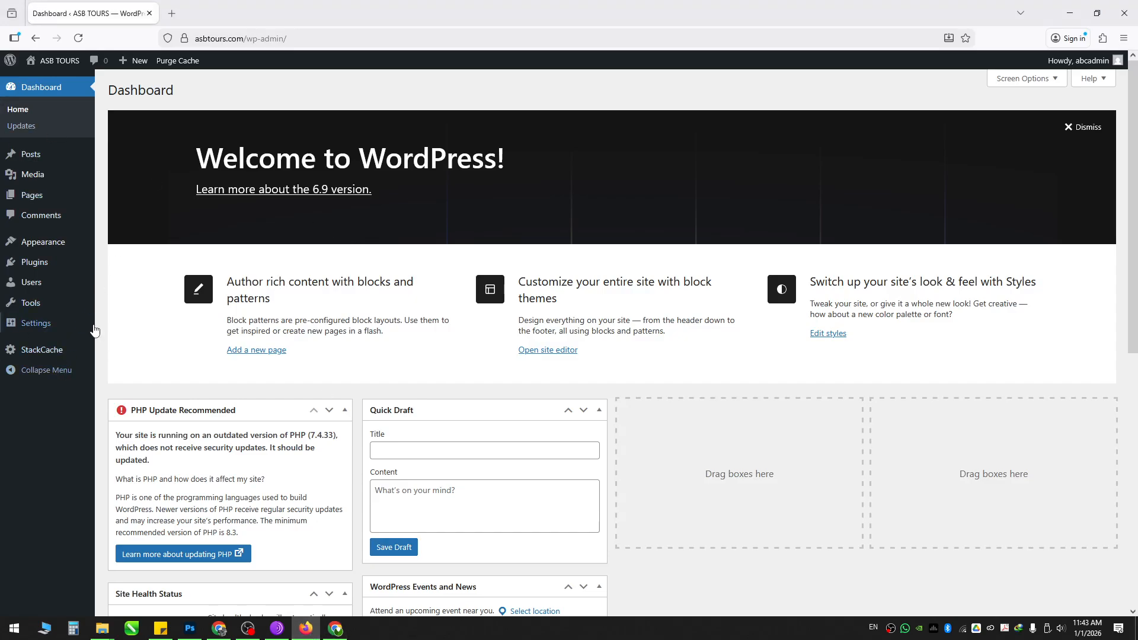
Step: Choose Add Plugin under Plugins in the sidebar and click into the plugin search box
{"action": "scroll", "coordinate": [307, 203], "scroll_direction": "down", "scroll_amount": 3}
{"action": "scroll", "coordinate": [305, 216], "scroll_direction": "up", "scroll_amount": 3}
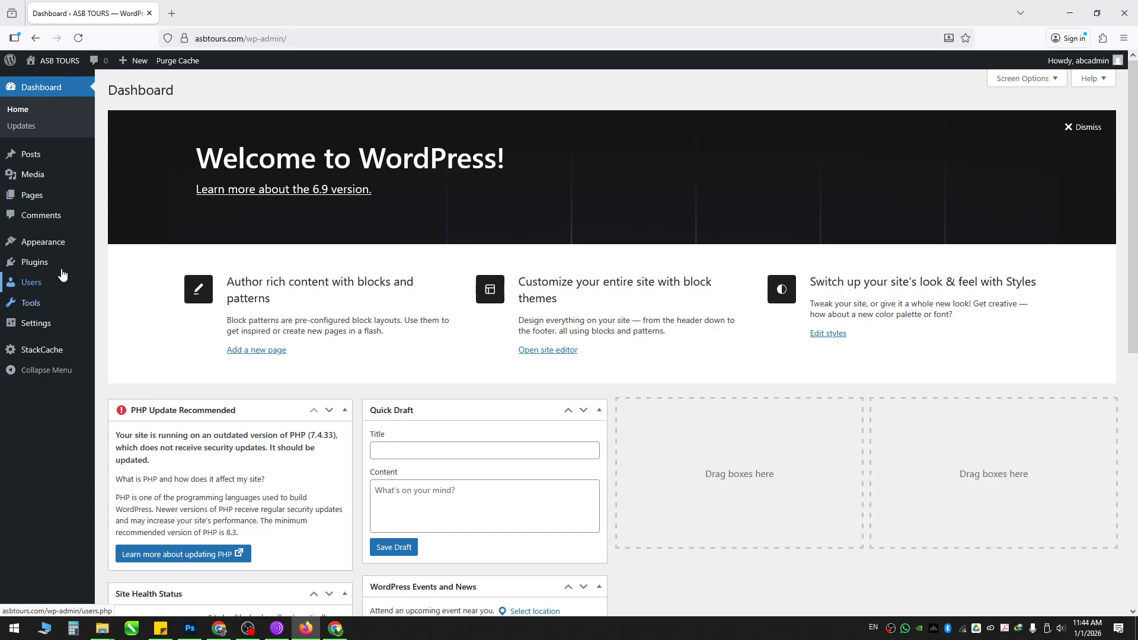
{"action": "mouse_move", "coordinate": [59, 263]}
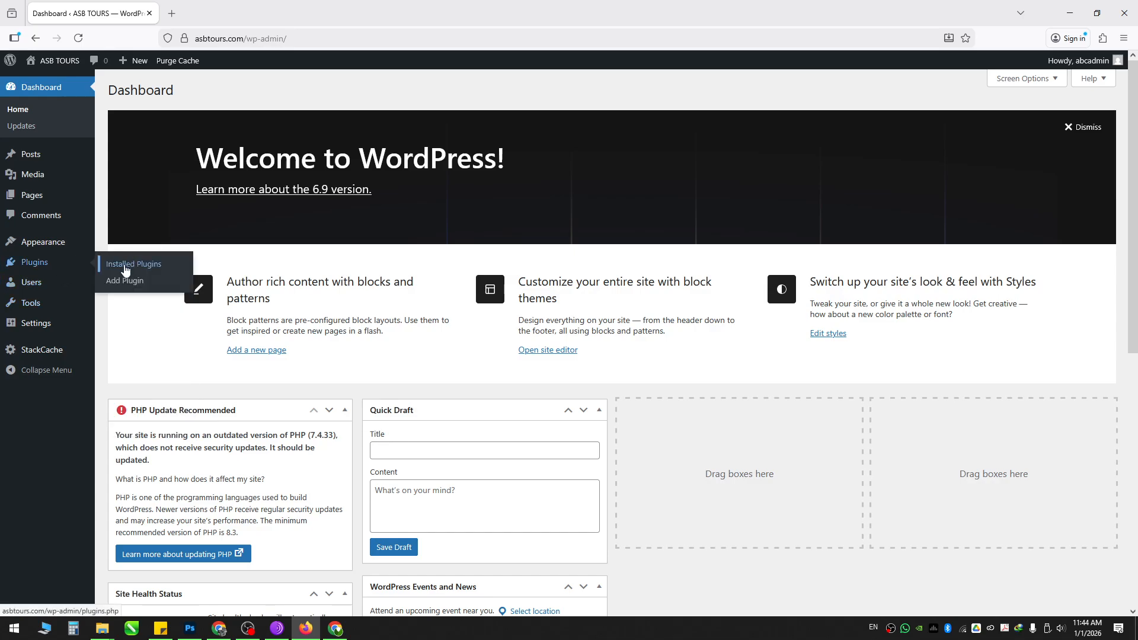
{"action": "left_click", "coordinate": [116, 283]}
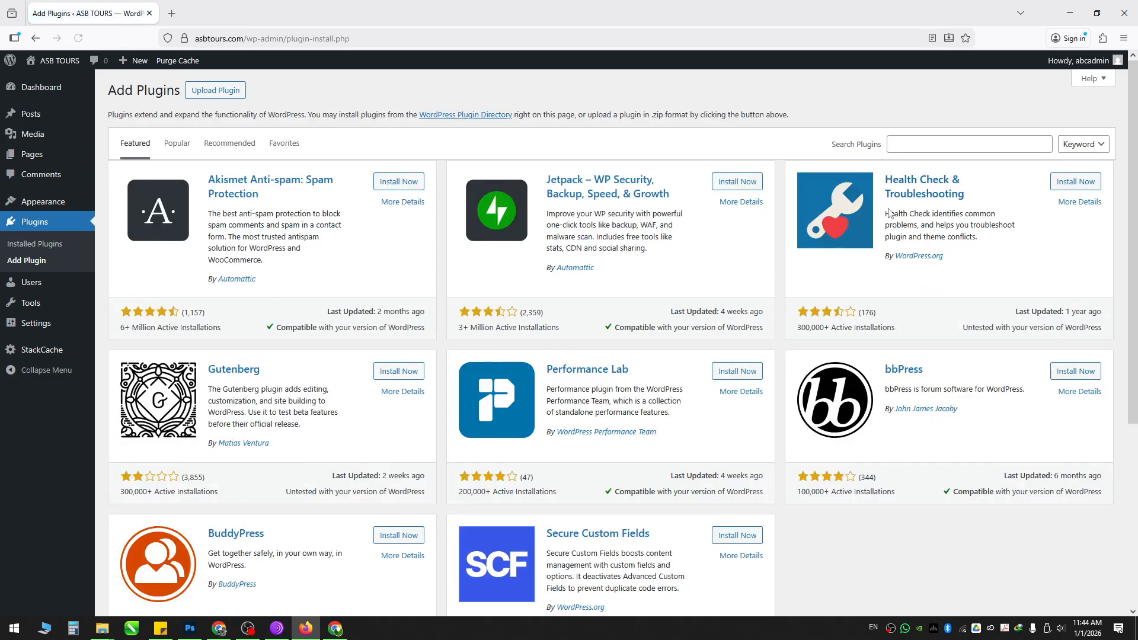
{"action": "left_click", "coordinate": [922, 146]}
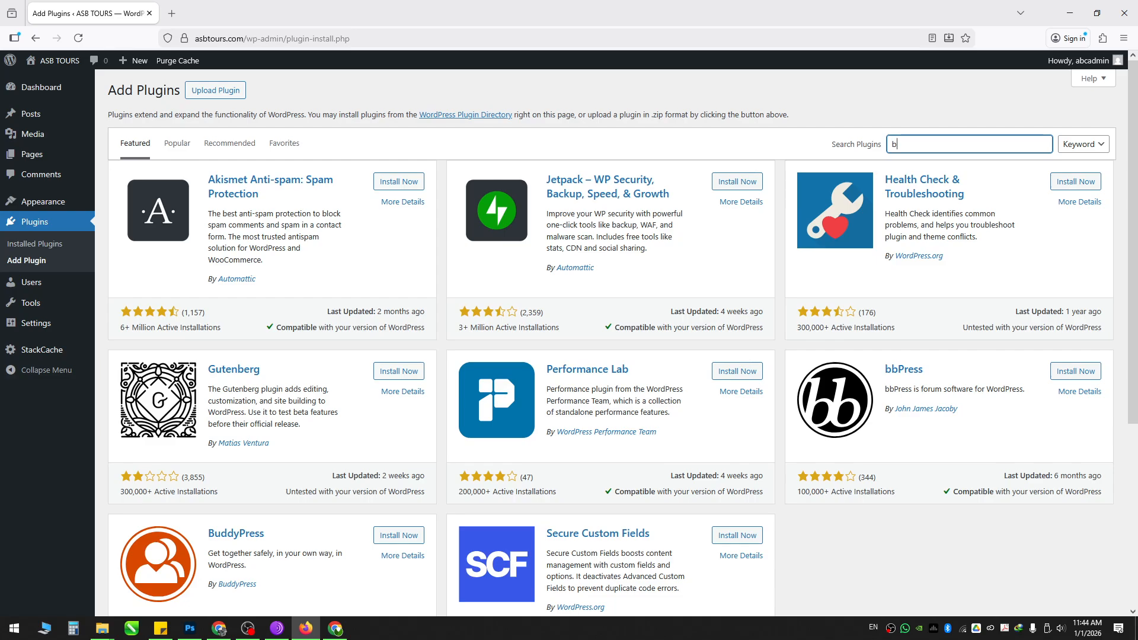
Step: Search for Backuply and install it with Install Now
{"action": "type", "text": "backuply"}
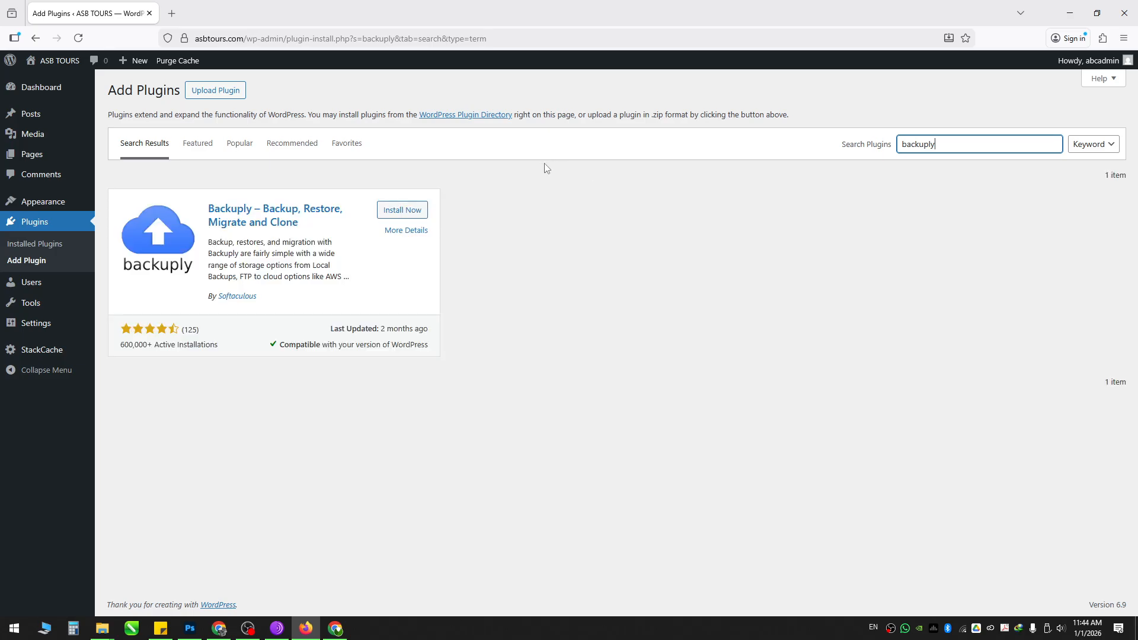
{"action": "left_click", "coordinate": [403, 210]}
{"action": "left_click", "coordinate": [957, 144]}
Step: Broaden the search to 'backup', find Backuply and activate it
{"action": "key", "text": "BackSpace"}
{"action": "key", "text": "BackSpace"}
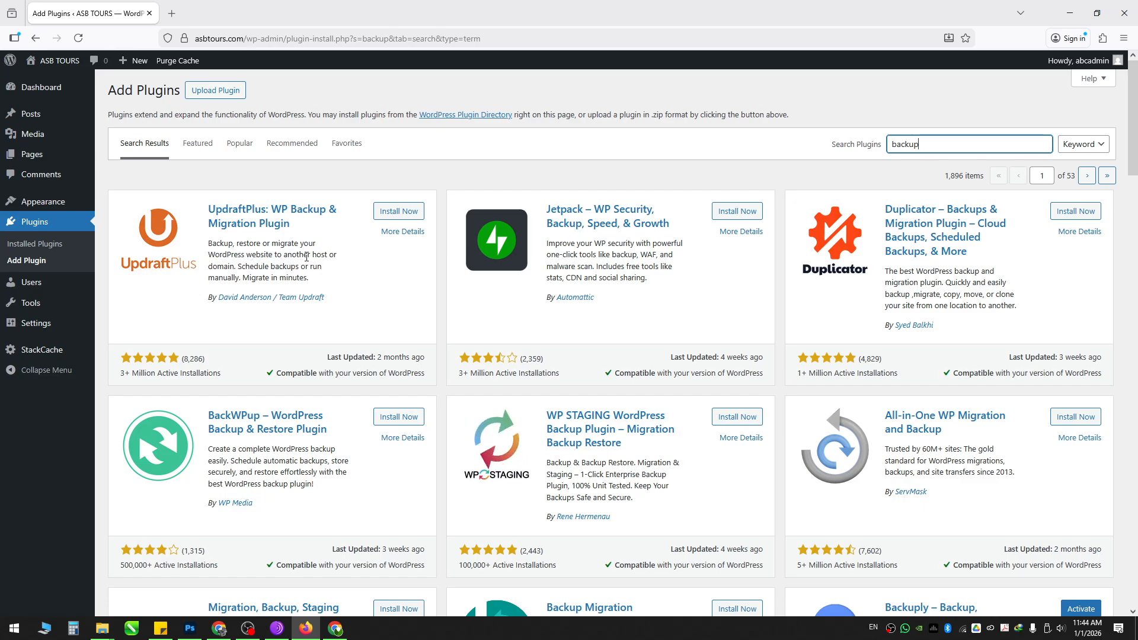
{"action": "scroll", "coordinate": [591, 299], "scroll_direction": "down", "scroll_amount": 3}
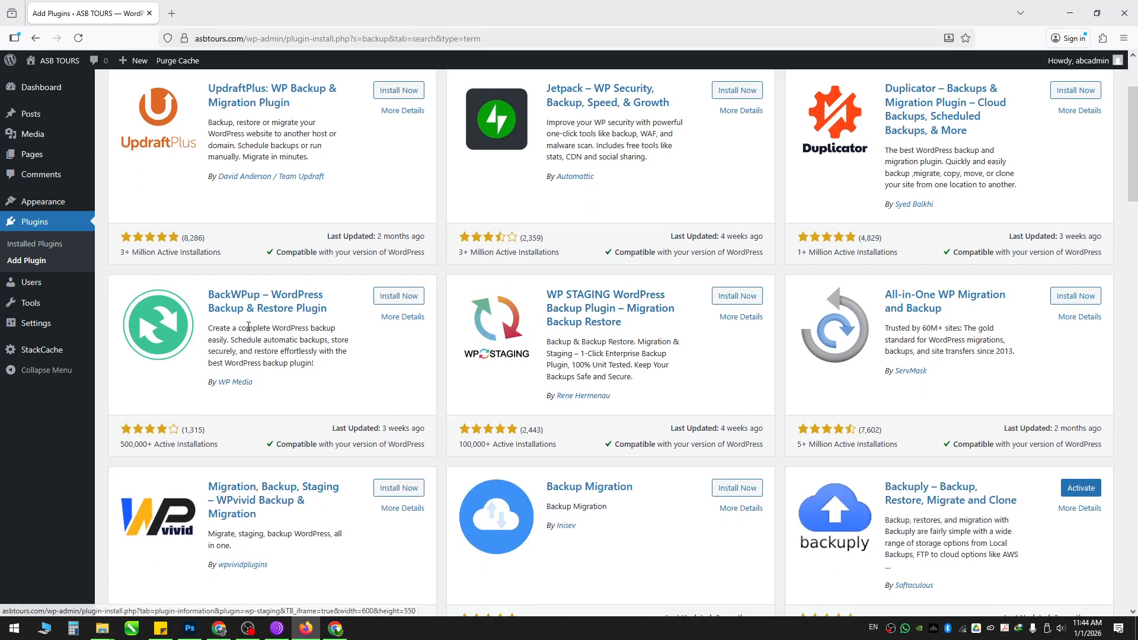
{"action": "scroll", "coordinate": [563, 428], "scroll_direction": "down", "scroll_amount": 2}
{"action": "scroll", "coordinate": [859, 438], "scroll_direction": "down", "scroll_amount": 1}
{"action": "scroll", "coordinate": [859, 439], "scroll_direction": "up", "scroll_amount": 2}
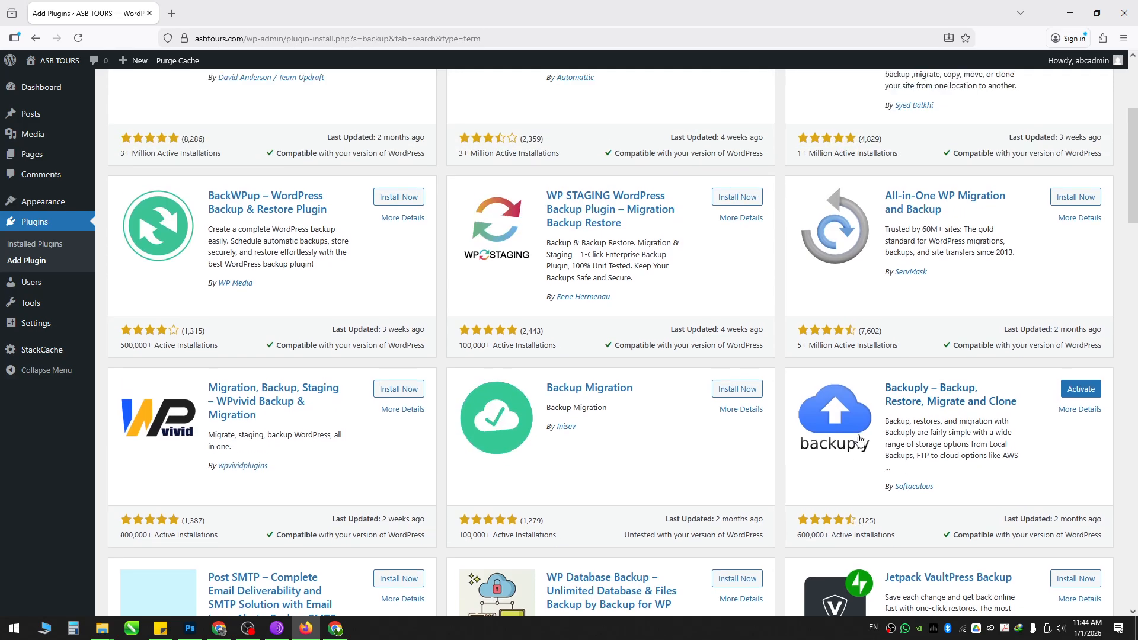
{"action": "scroll", "coordinate": [793, 368], "scroll_direction": "down", "scroll_amount": 2}
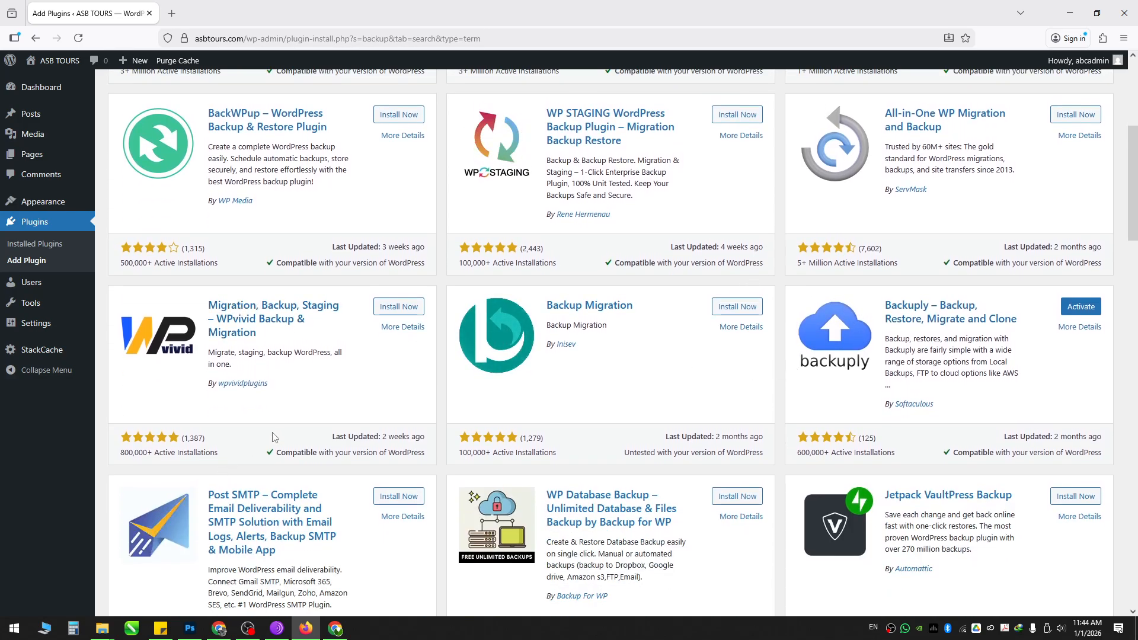
{"action": "left_click", "coordinate": [1082, 306]}
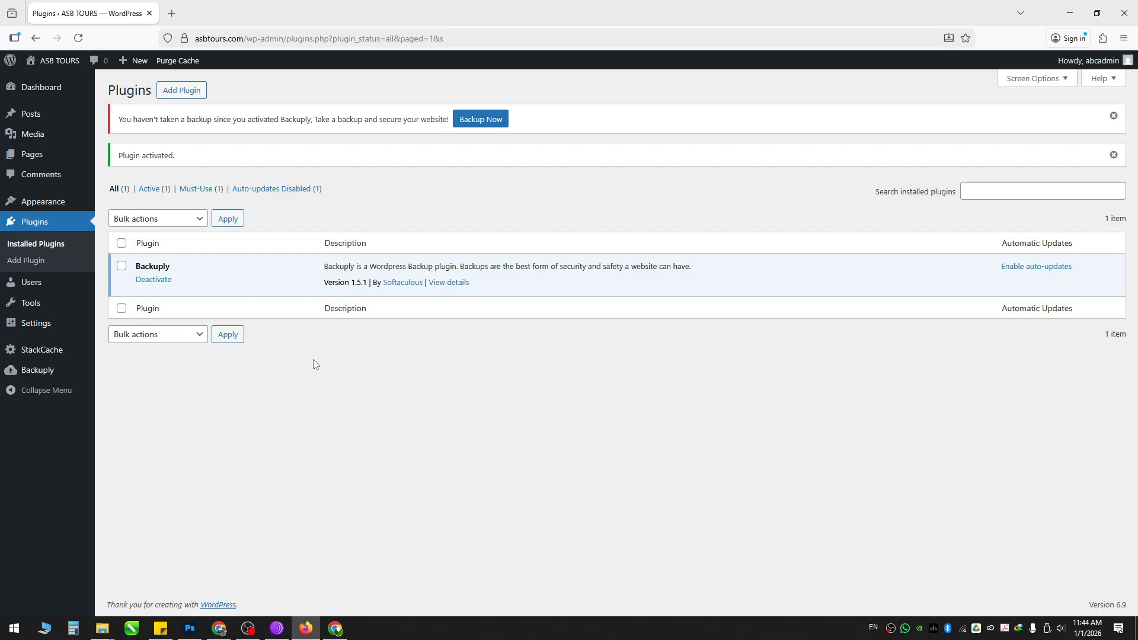
Step: Open Backuply's dashboard and highlight its Last Backup: None and Last Restore status lines
{"action": "left_click", "coordinate": [40, 373]}
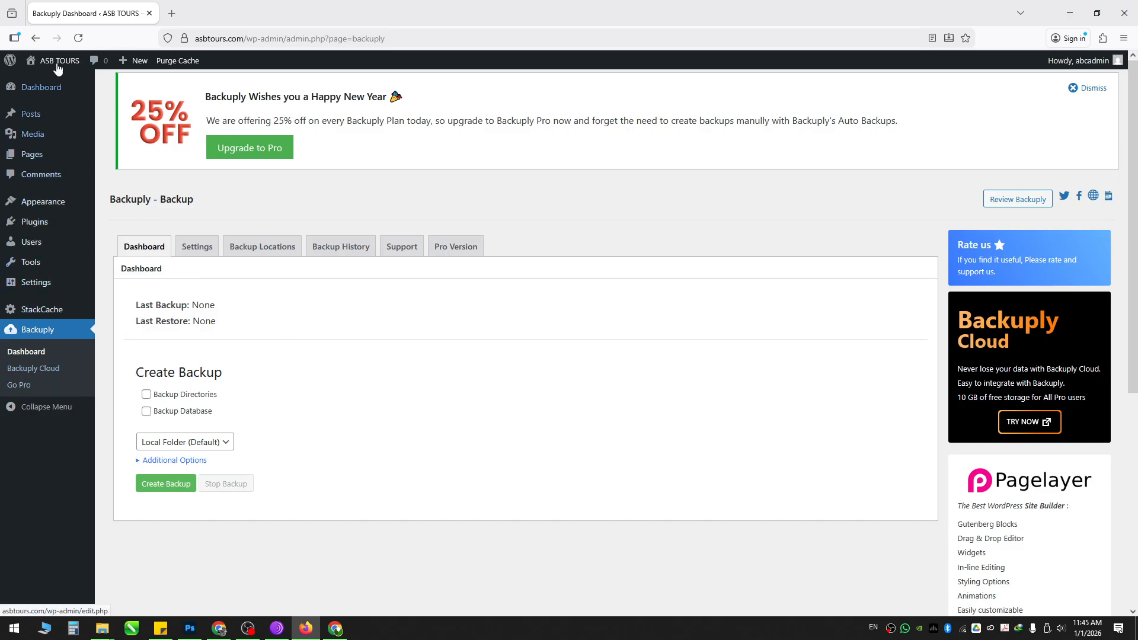
{"action": "left_click", "coordinate": [33, 331]}
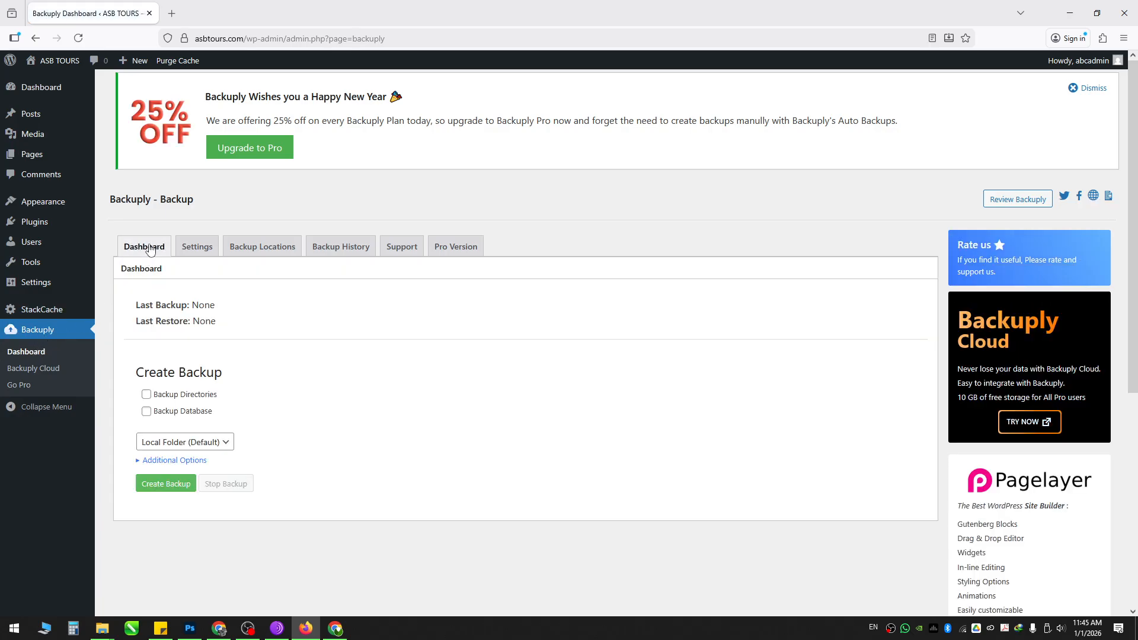
{"action": "left_click_drag", "start_coordinate": [137, 304], "coordinate": [221, 313]}
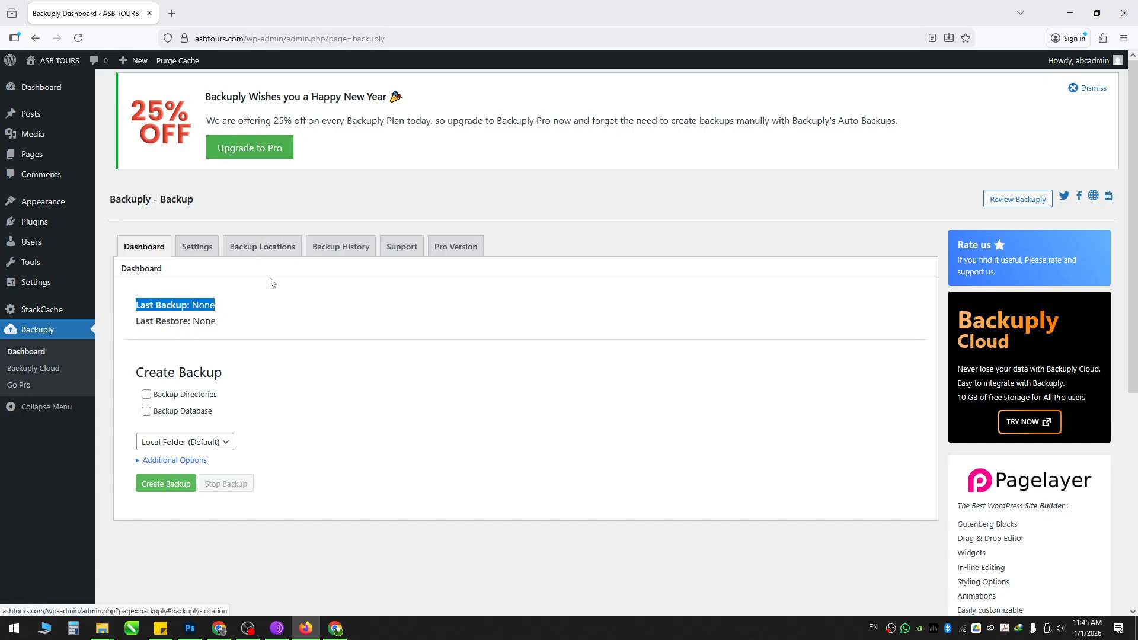
{"action": "left_click", "coordinate": [194, 325]}
{"action": "left_click_drag", "start_coordinate": [137, 320], "coordinate": [223, 321]}
{"action": "left_click", "coordinate": [297, 319]}
{"action": "scroll", "coordinate": [297, 318], "scroll_direction": "down", "scroll_amount": 2}
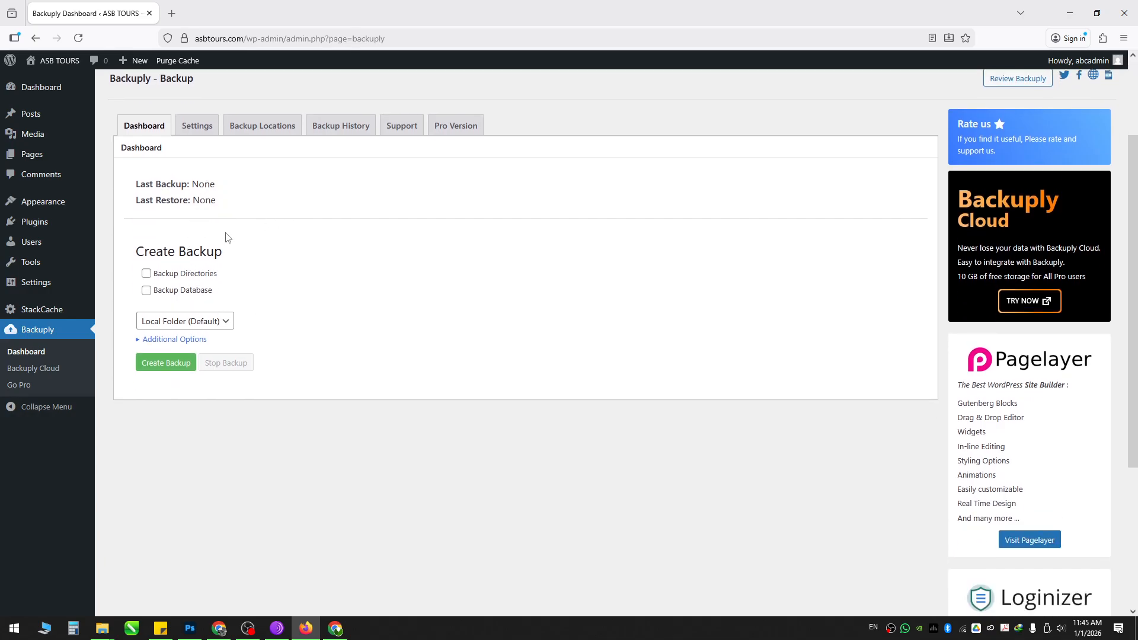
{"action": "left_click_drag", "start_coordinate": [137, 251], "coordinate": [267, 257]}
{"action": "left_click", "coordinate": [257, 264]}
Step: Tick Backup Database, keep Local Folder (Default) as destination, and start Create Backup
{"action": "left_click", "coordinate": [159, 294]}
{"action": "left_click", "coordinate": [194, 325]}
{"action": "left_click", "coordinate": [254, 311]}
{"action": "left_click", "coordinate": [198, 340]}
{"action": "left_click", "coordinate": [199, 340]}
{"action": "left_click", "coordinate": [162, 367]}
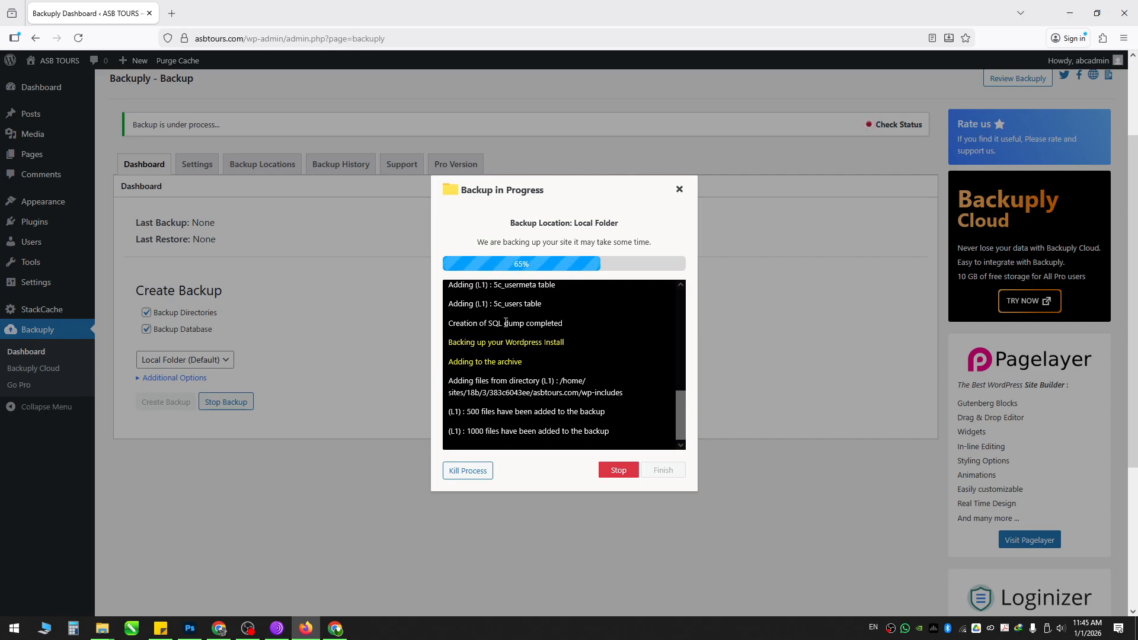
Step: Let the backup log keep running and bring up Serverbyt File Manager's home directory
{"action": "scroll", "coordinate": [497, 433], "scroll_direction": "down", "scroll_amount": 1}
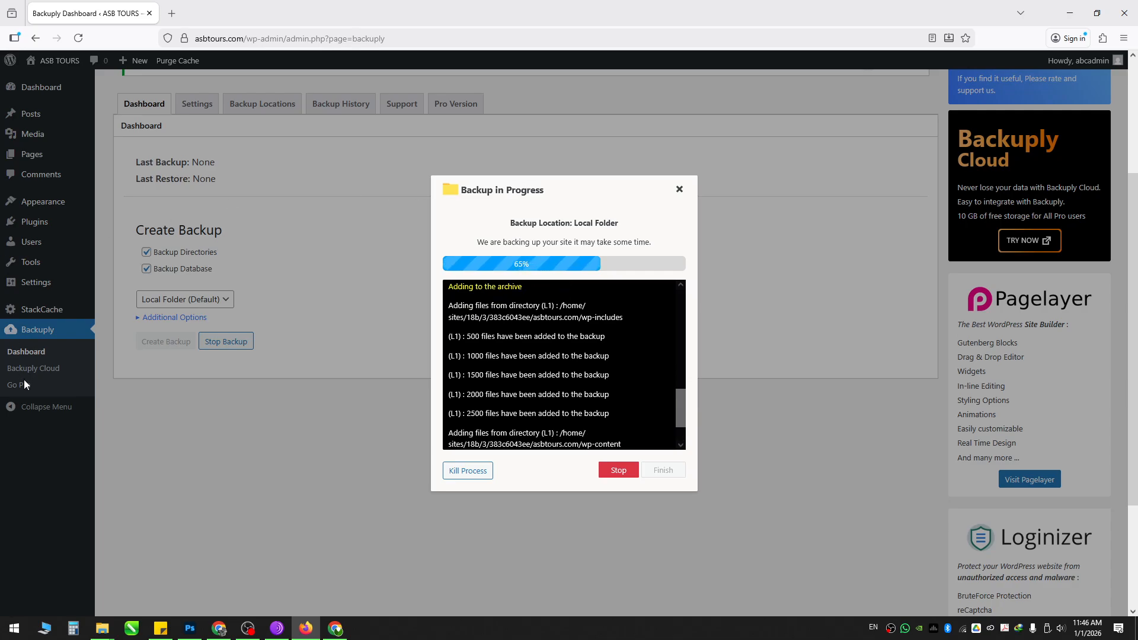
{"action": "left_click", "coordinate": [227, 630]}
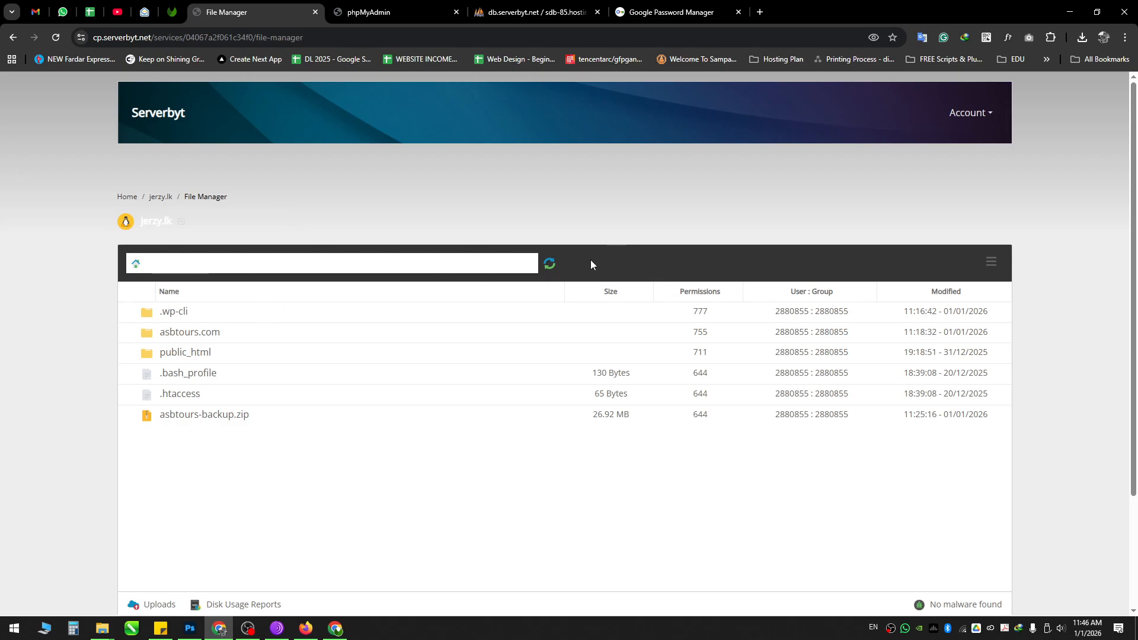
Step: Browse asbtours.com > wp-content > backuply for backup files, then return to Backuply's finished backup
{"action": "left_click", "coordinate": [550, 264]}
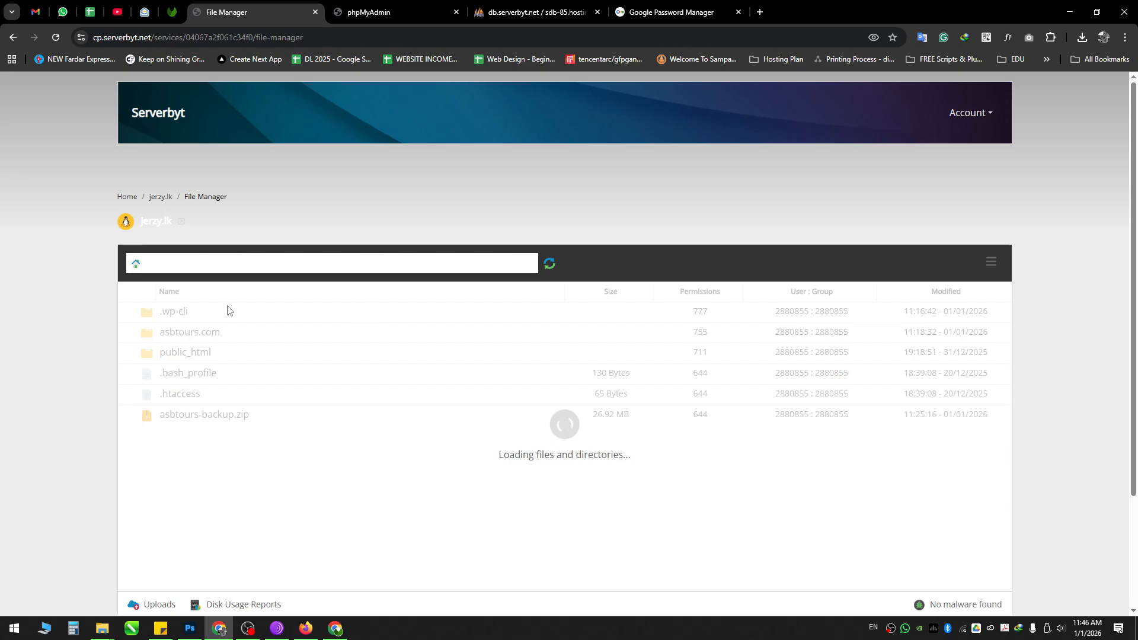
{"action": "double_click", "coordinate": [237, 337]}
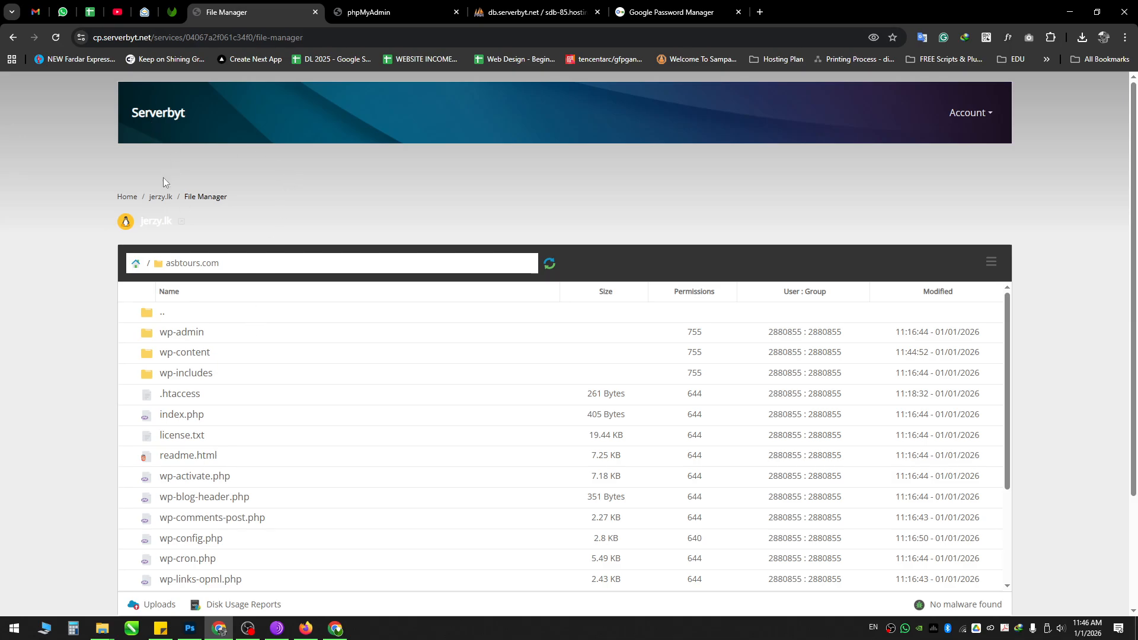
{"action": "scroll", "coordinate": [381, 338], "scroll_direction": "down", "scroll_amount": 2}
{"action": "scroll", "coordinate": [237, 356], "scroll_direction": "up", "scroll_amount": 2}
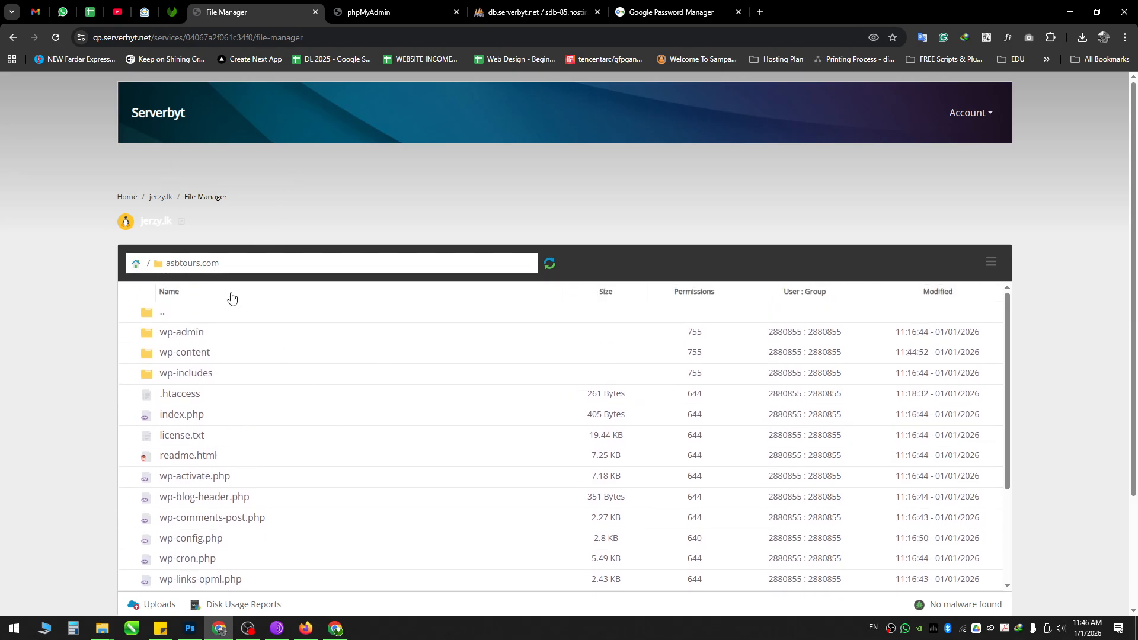
{"action": "double_click", "coordinate": [235, 356]}
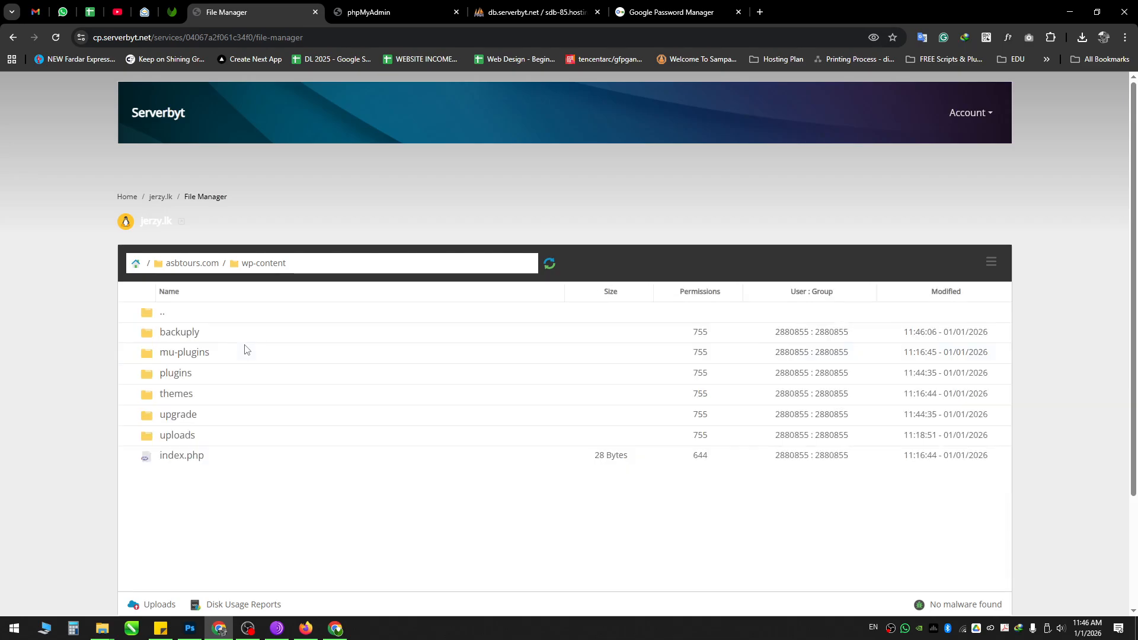
{"action": "double_click", "coordinate": [203, 375]}
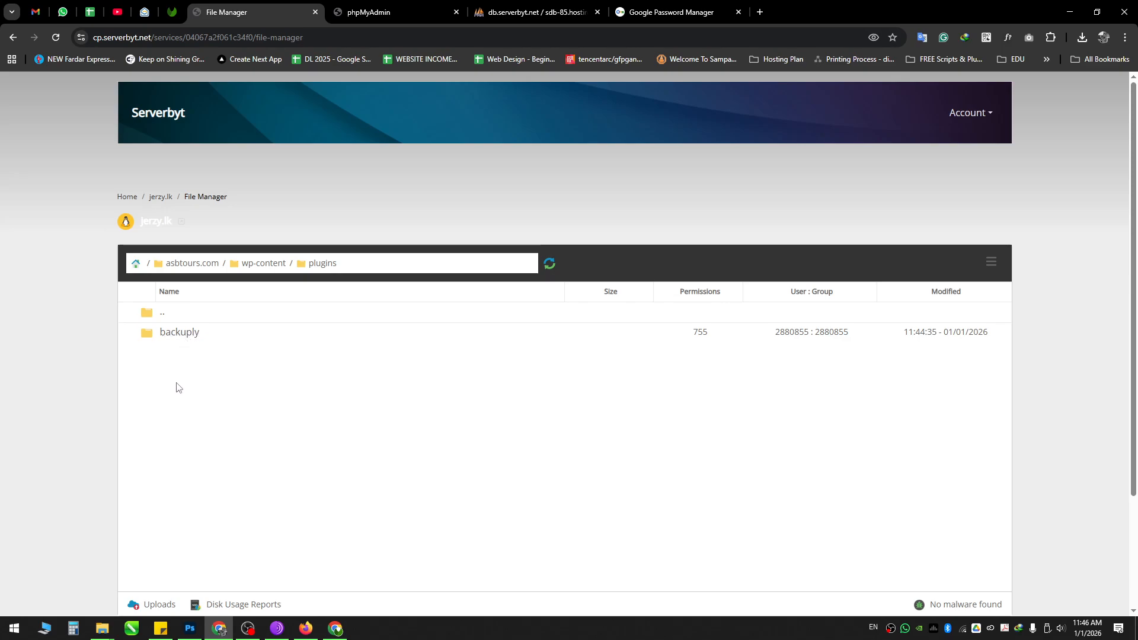
{"action": "left_click", "coordinate": [257, 265]}
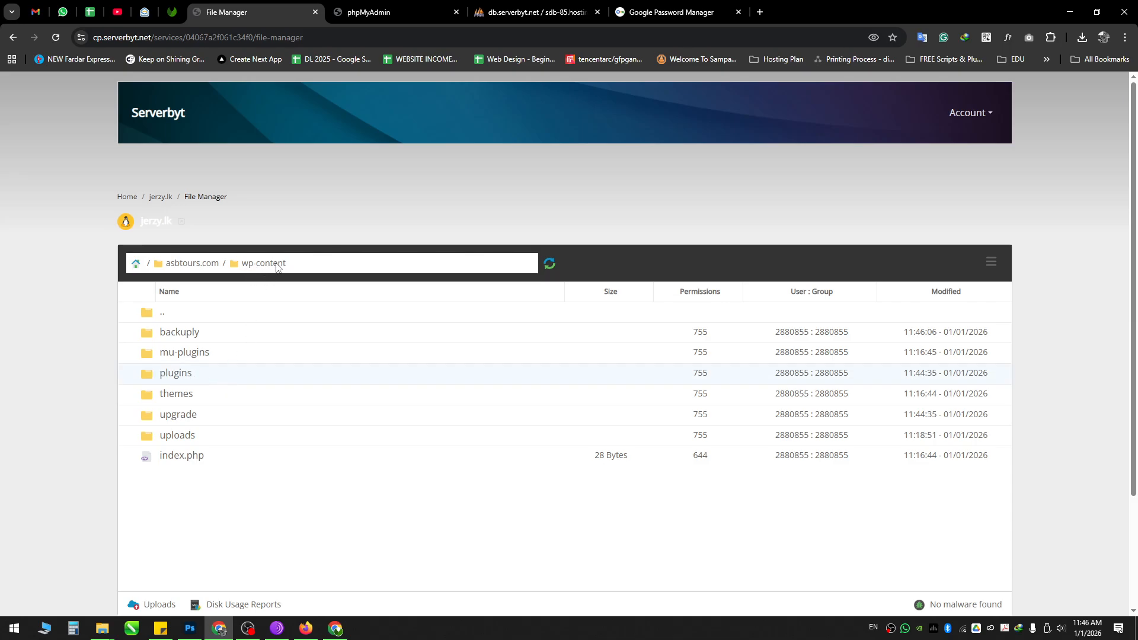
{"action": "double_click", "coordinate": [223, 333]}
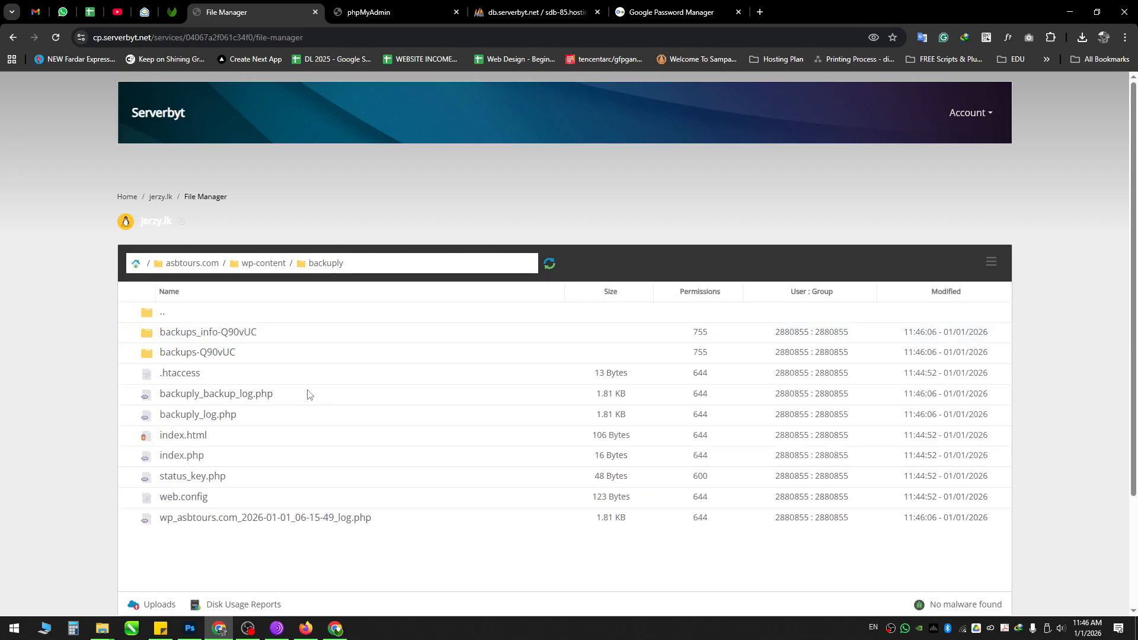
{"action": "left_click", "coordinate": [393, 8]}
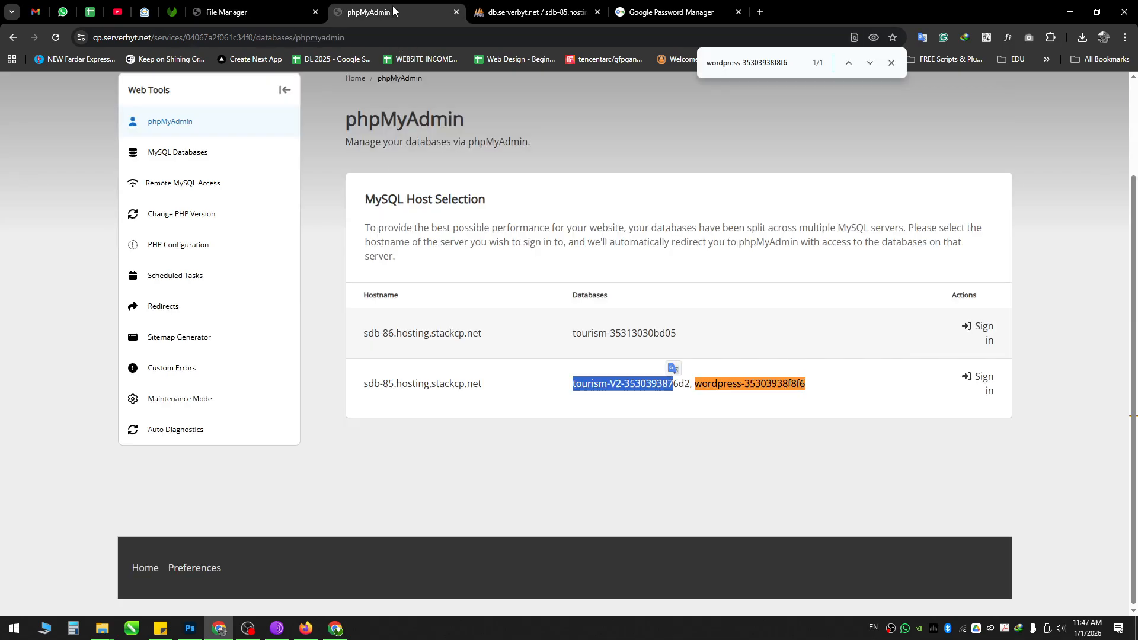
{"action": "left_click", "coordinate": [225, 12]}
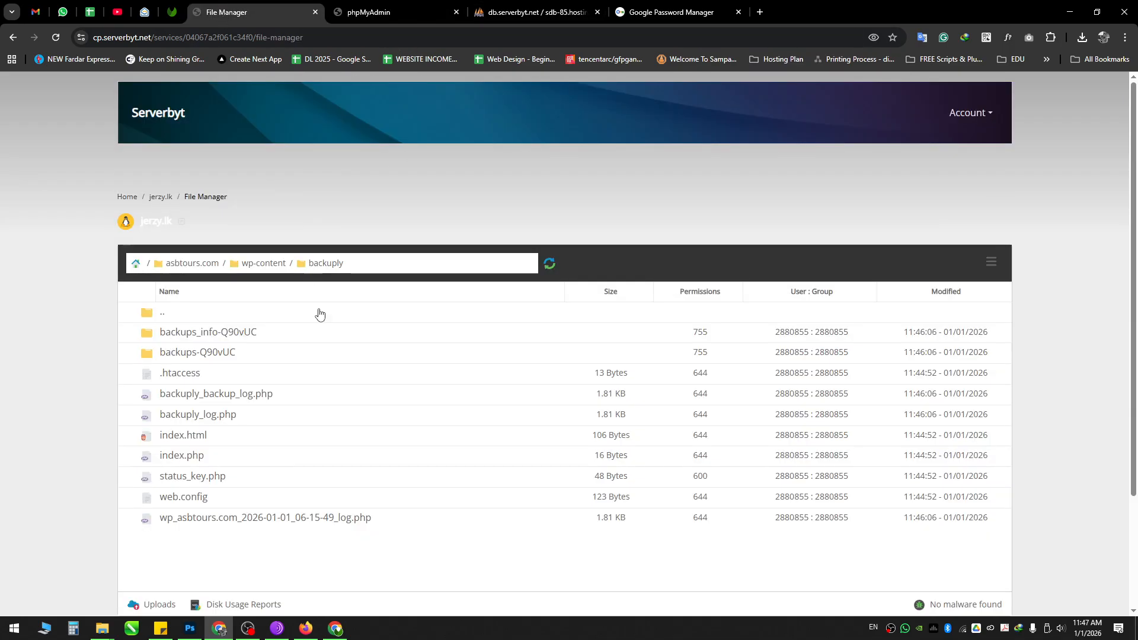
{"action": "left_click", "coordinate": [305, 629]}
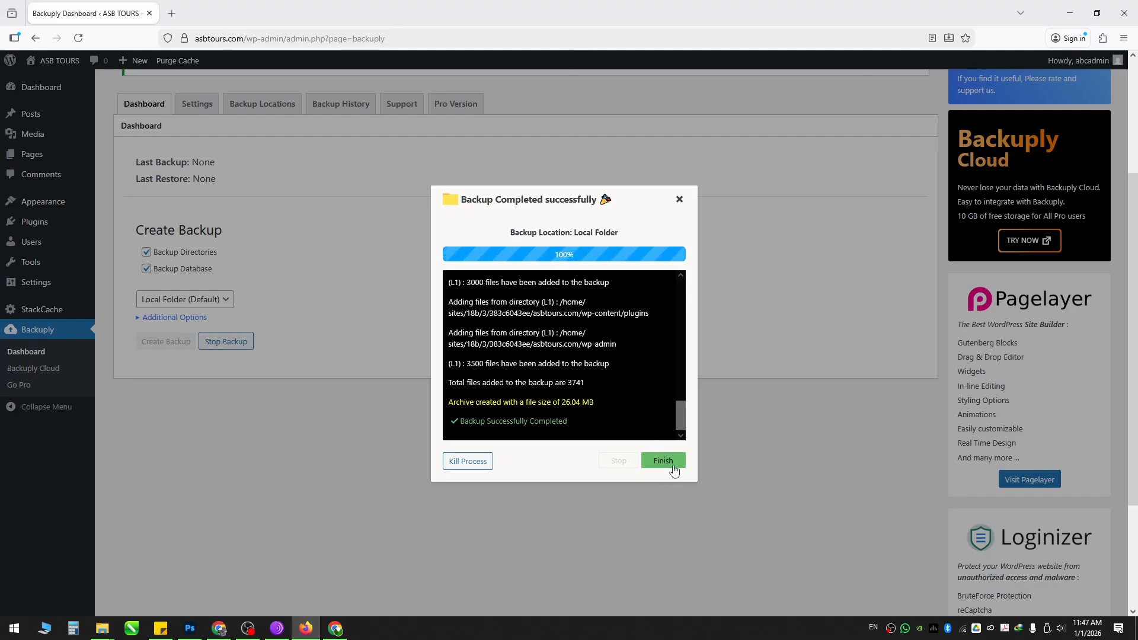
Step: Finish the completed backup and check the new Last Backup date on the dashboard
{"action": "left_click_drag", "start_coordinate": [465, 421], "coordinate": [575, 421]}
{"action": "left_click", "coordinate": [664, 461]}
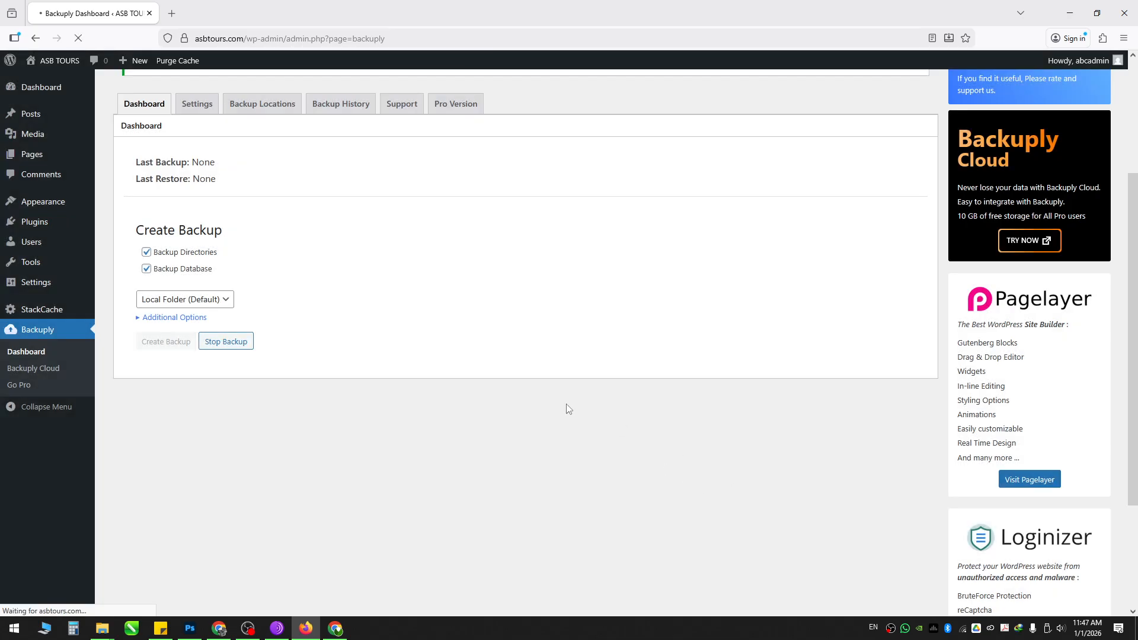
{"action": "scroll", "coordinate": [368, 343], "scroll_direction": "up", "scroll_amount": 2}
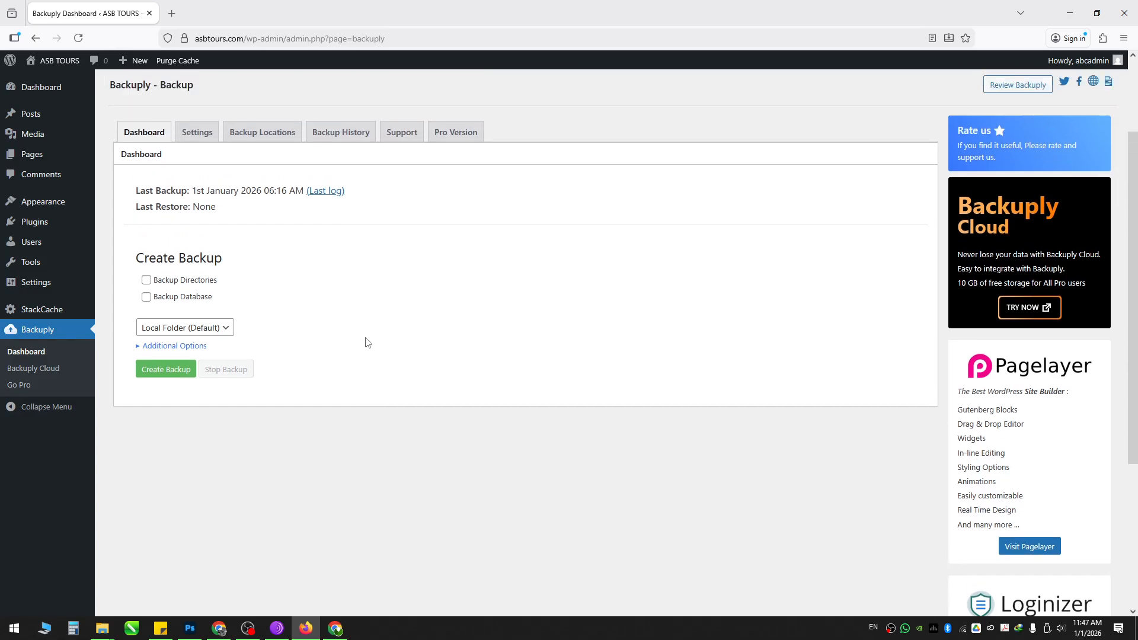
{"action": "left_click_drag", "start_coordinate": [139, 249], "coordinate": [290, 247]}
{"action": "left_click", "coordinate": [307, 282]}
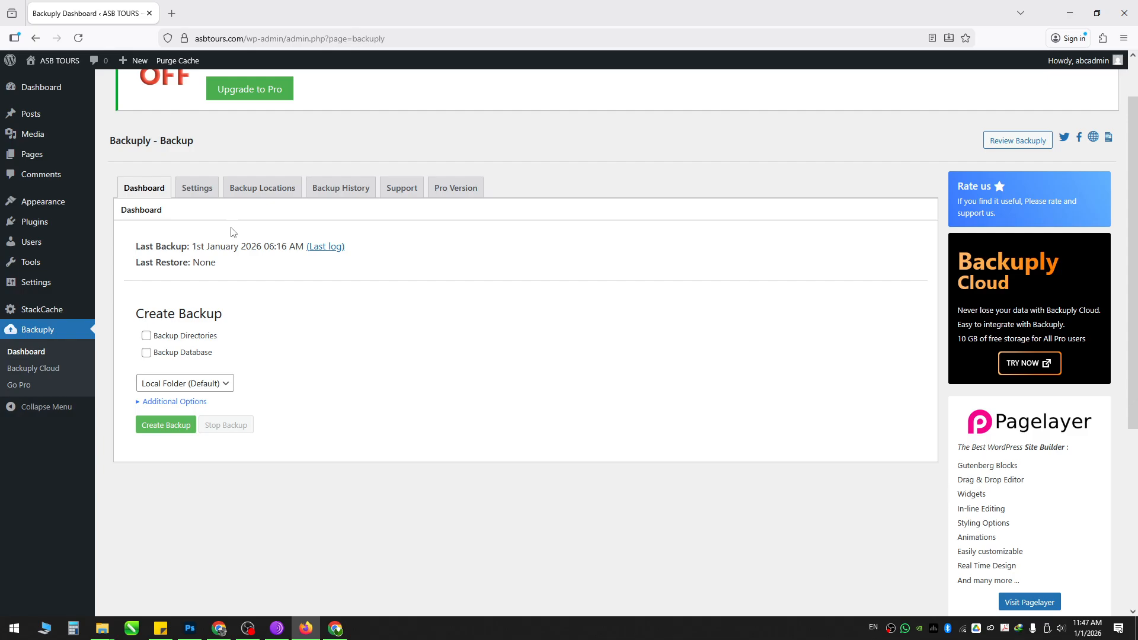
Step: Download the 1st January 2026 backup archive wp_asbtours.com_2026-01-01_06-15-49.tar.gz from Backup History
{"action": "left_click", "coordinate": [334, 190]}
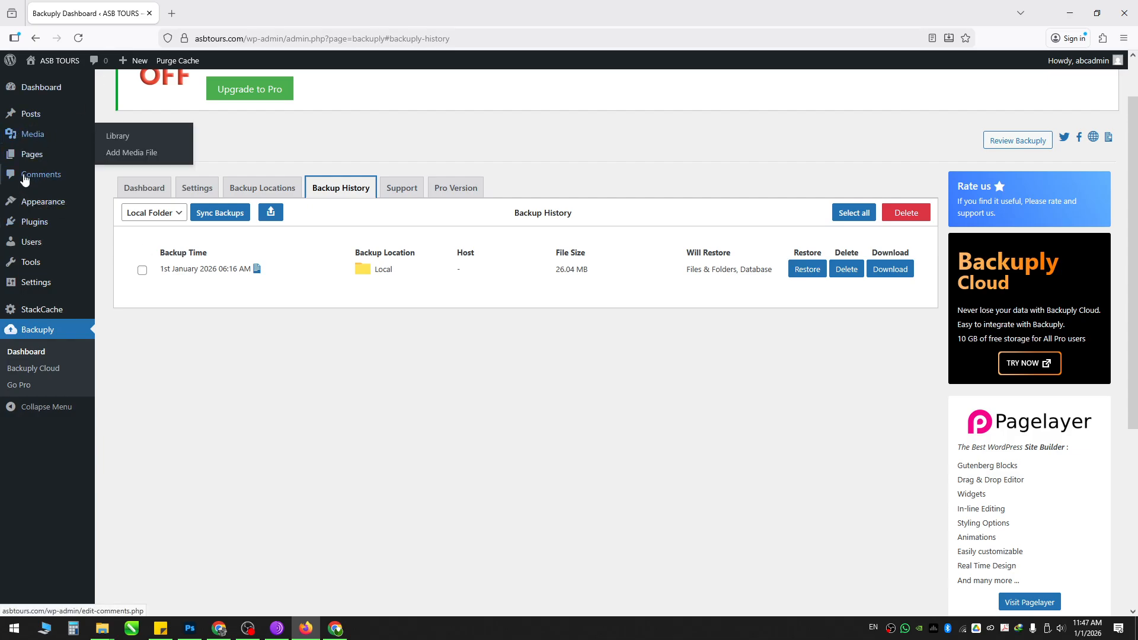
{"action": "scroll", "coordinate": [56, 275], "scroll_direction": "up", "scroll_amount": 1}
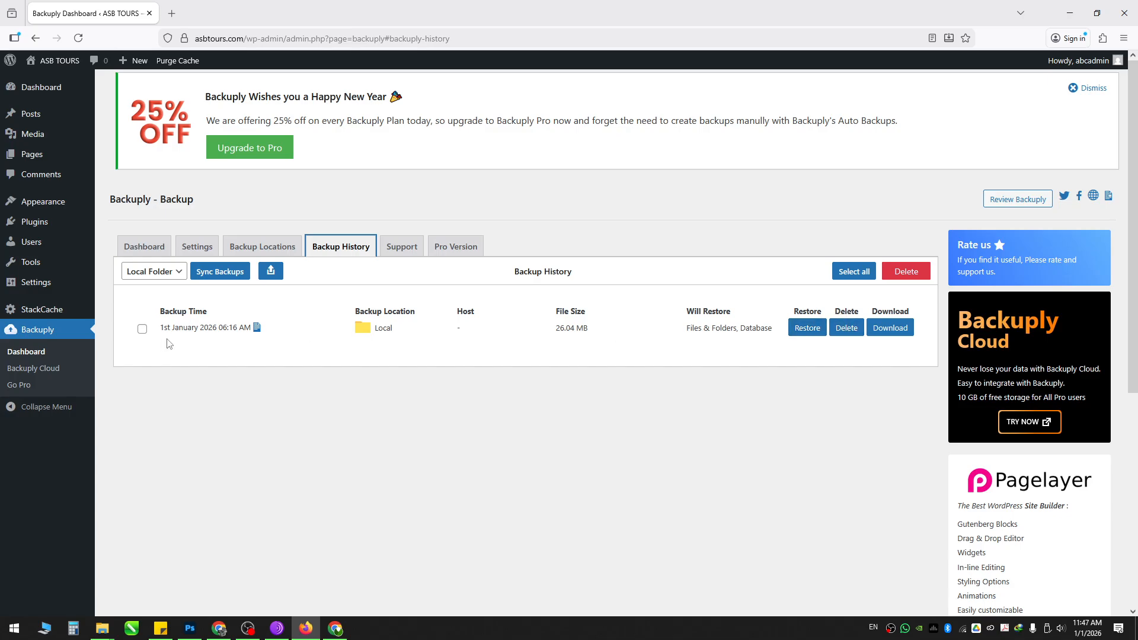
{"action": "left_click", "coordinate": [907, 331]}
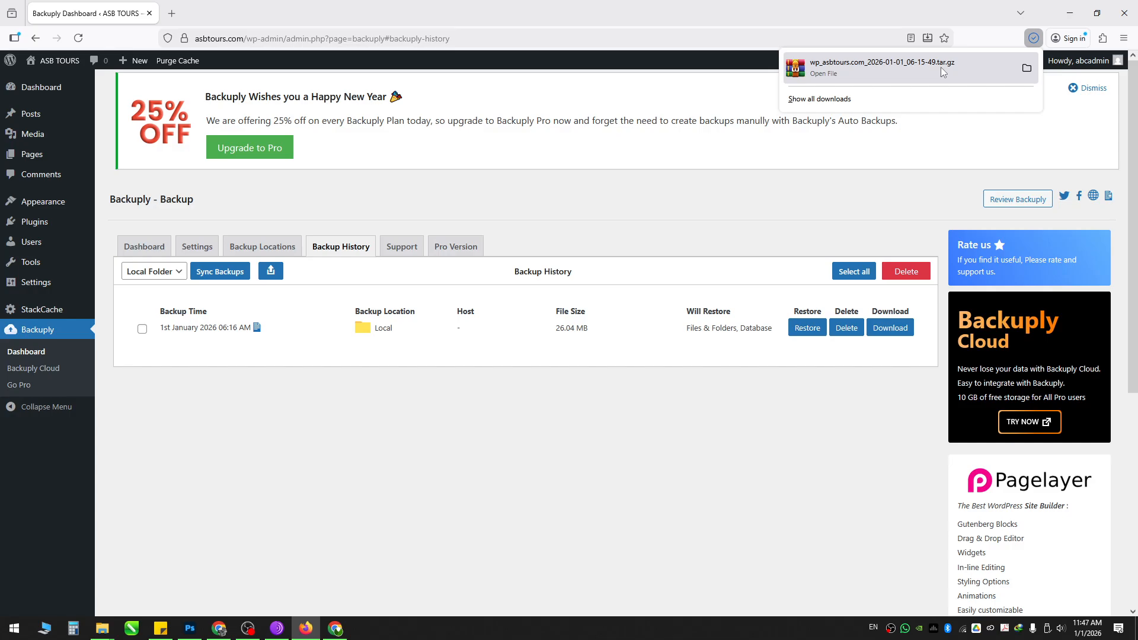
Step: Extract the downloaded tar.gz backup into its own folder and locate softsql.sql inside
{"action": "left_click", "coordinate": [1027, 70]}
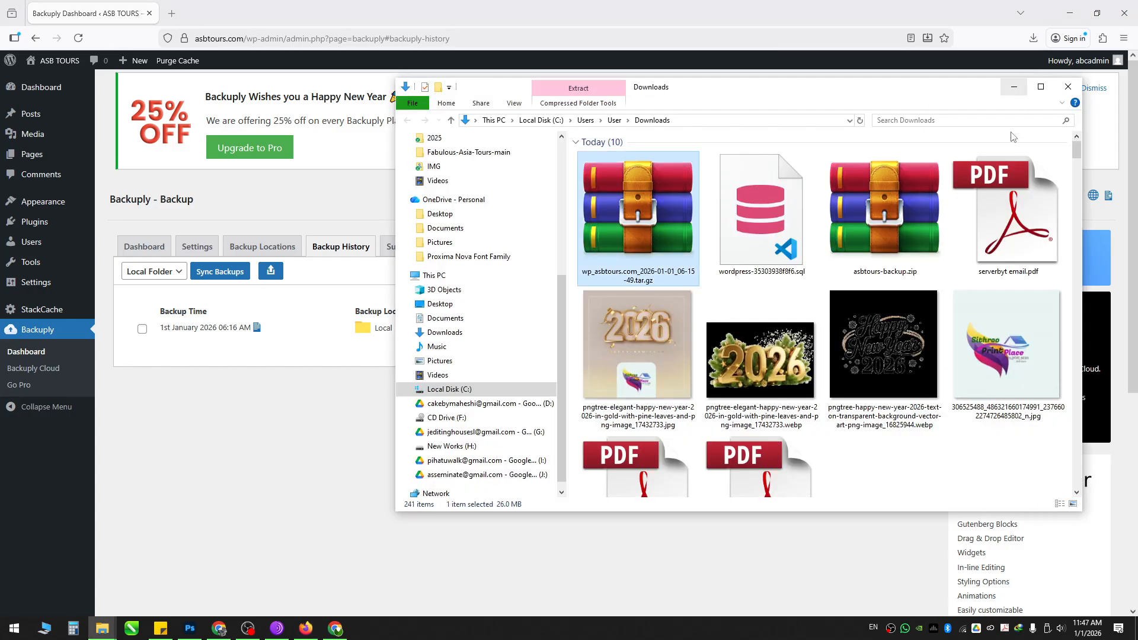
{"action": "key", "text": "Return"}
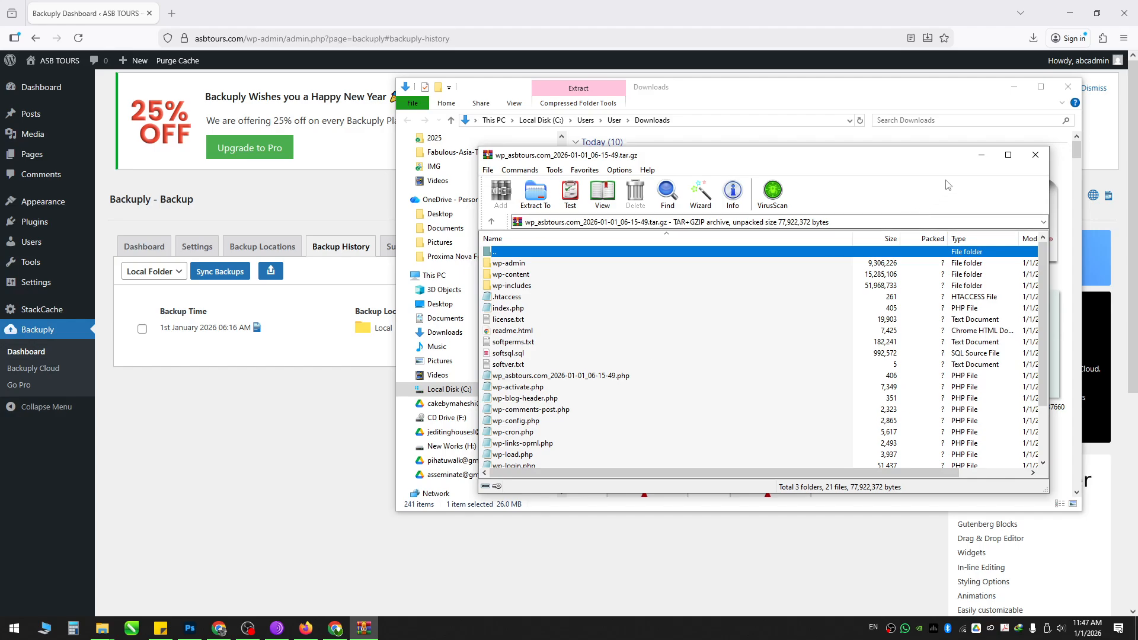
{"action": "left_click", "coordinate": [1036, 155]}
{"action": "right_click", "coordinate": [661, 218]}
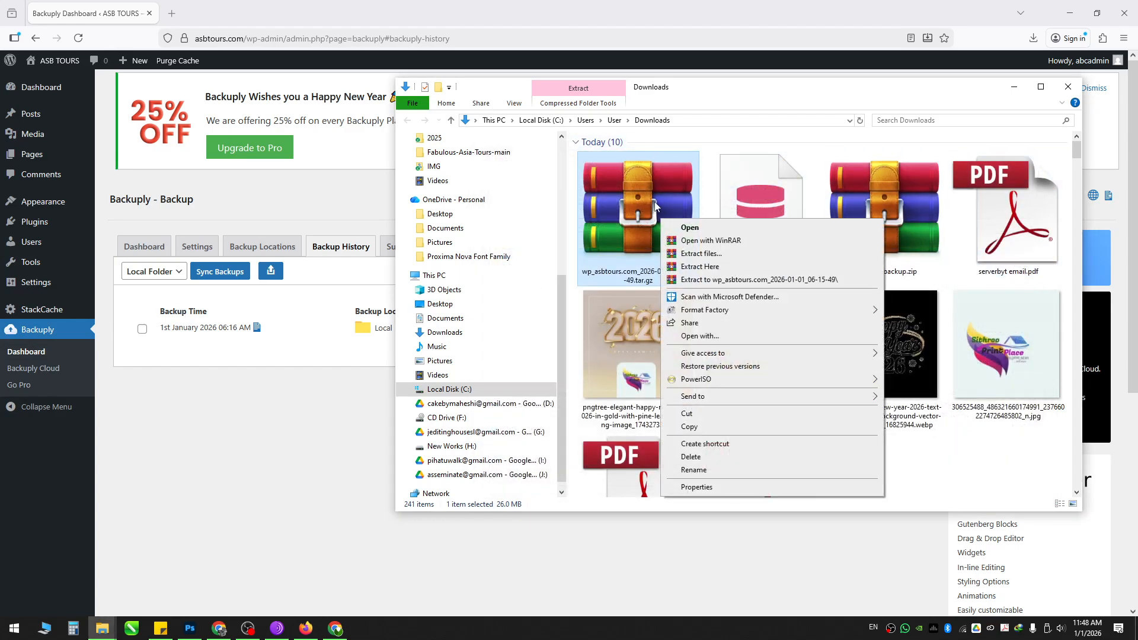
{"action": "left_click", "coordinate": [722, 282]}
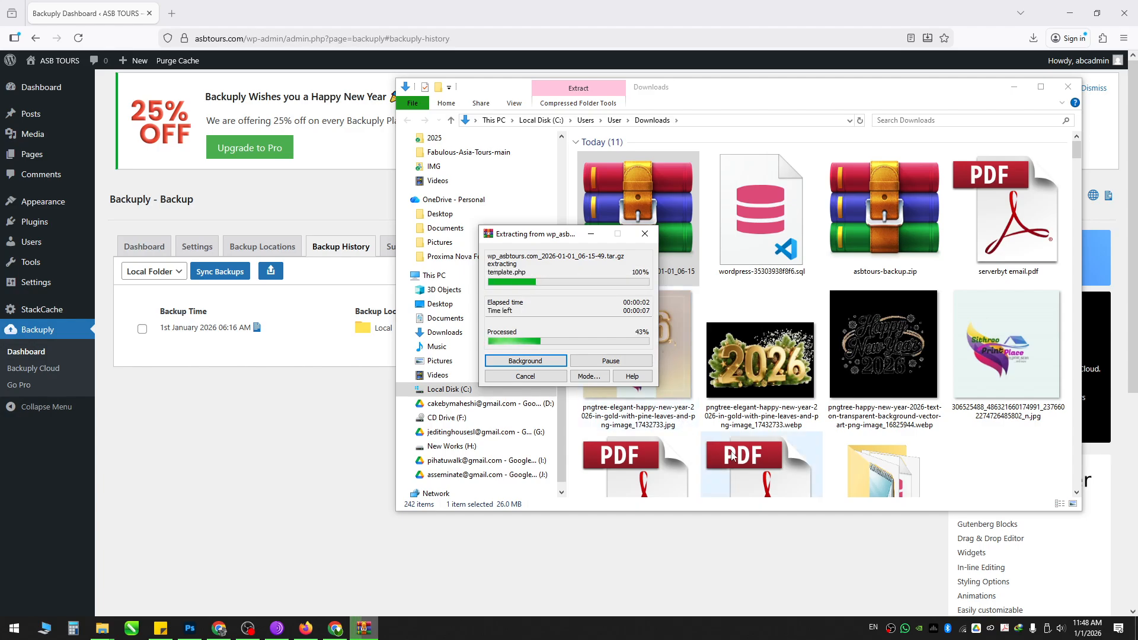
{"action": "double_click", "coordinate": [876, 473]}
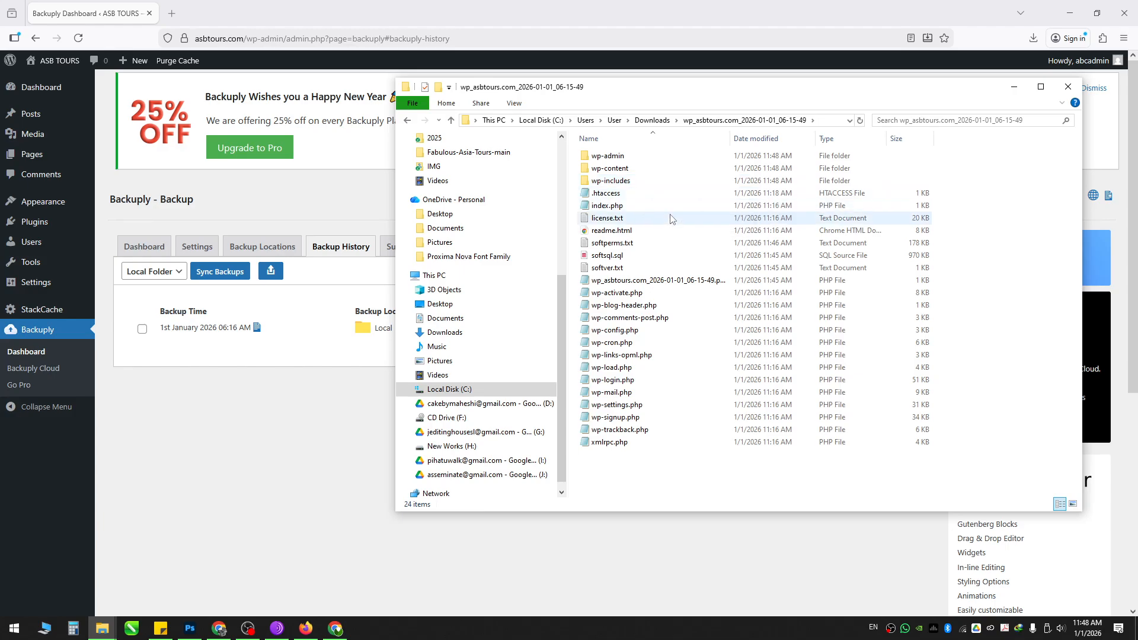
{"action": "left_click", "coordinate": [603, 258]}
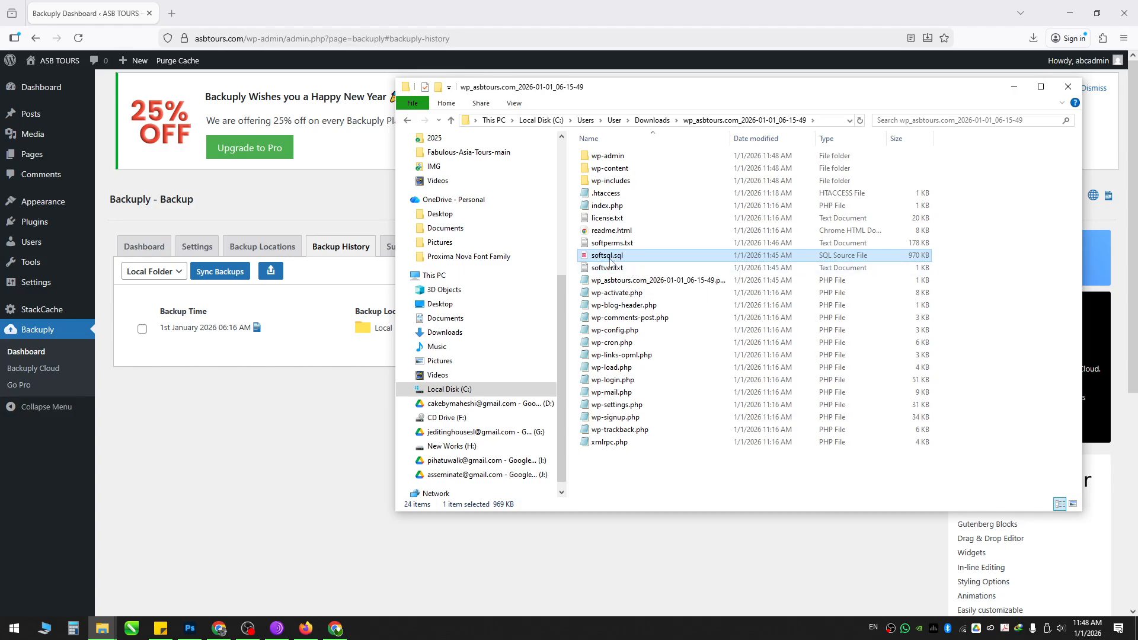
Step: Inspect the asbtours.com folder inside asbtours-backup.zip in Downloads
{"action": "left_click", "coordinate": [407, 121]}
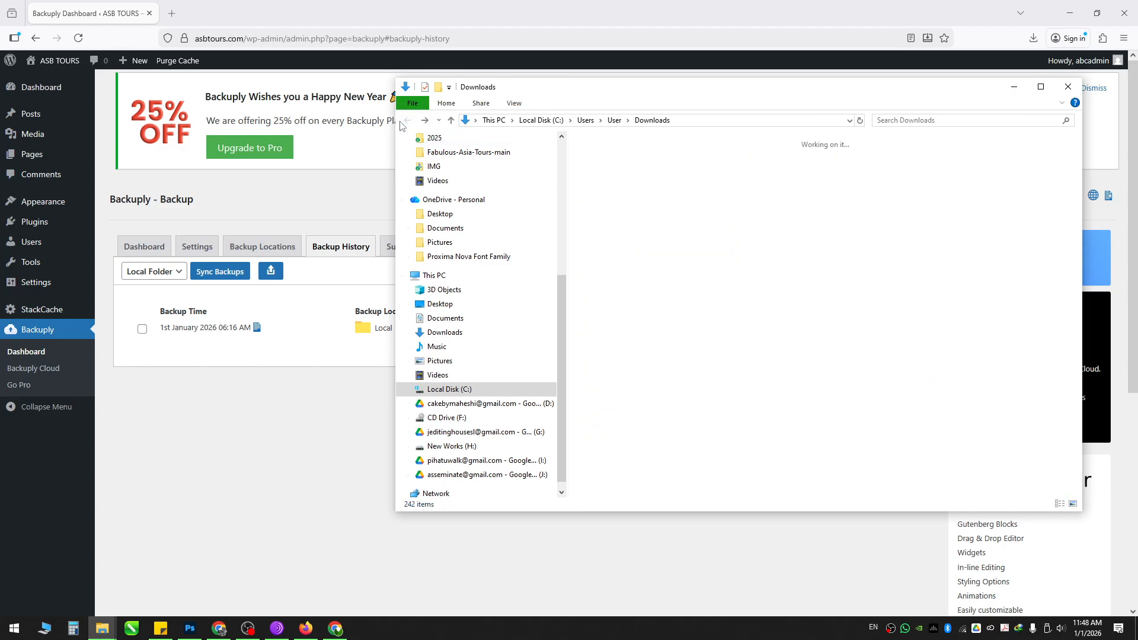
{"action": "scroll", "coordinate": [905, 410], "scroll_direction": "up", "scroll_amount": 2}
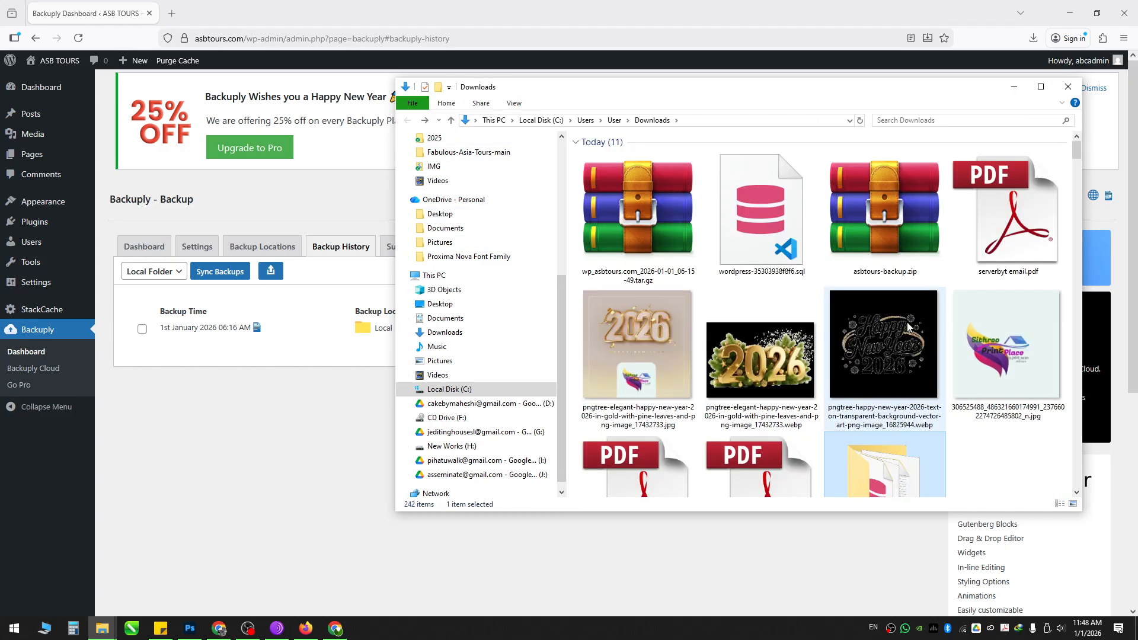
{"action": "left_click", "coordinate": [854, 237]}
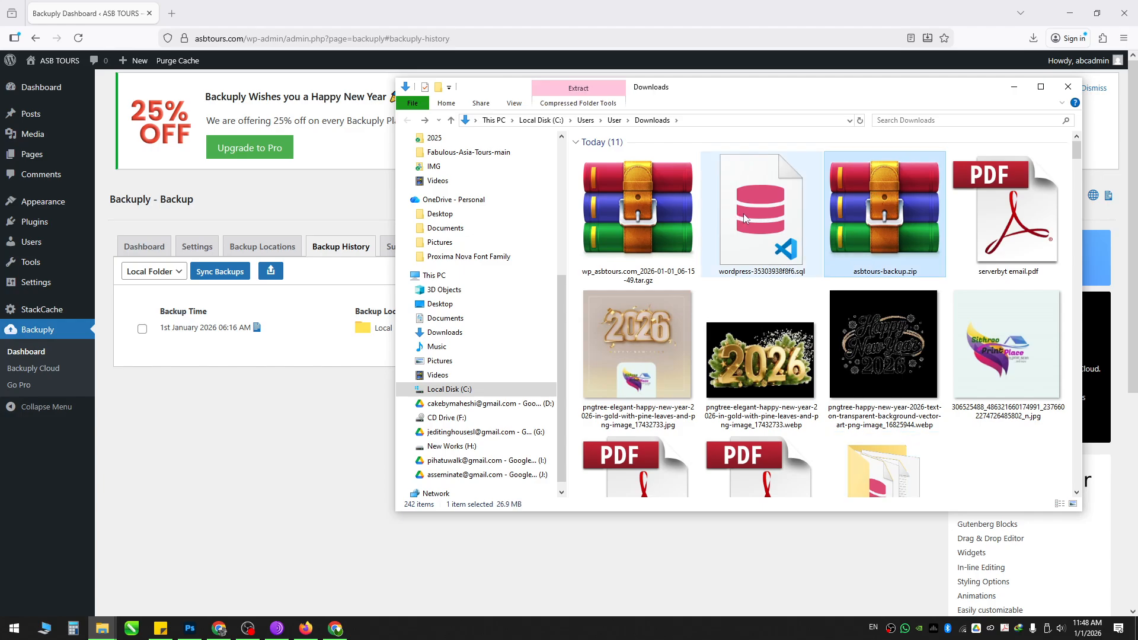
{"action": "double_click", "coordinate": [869, 241]}
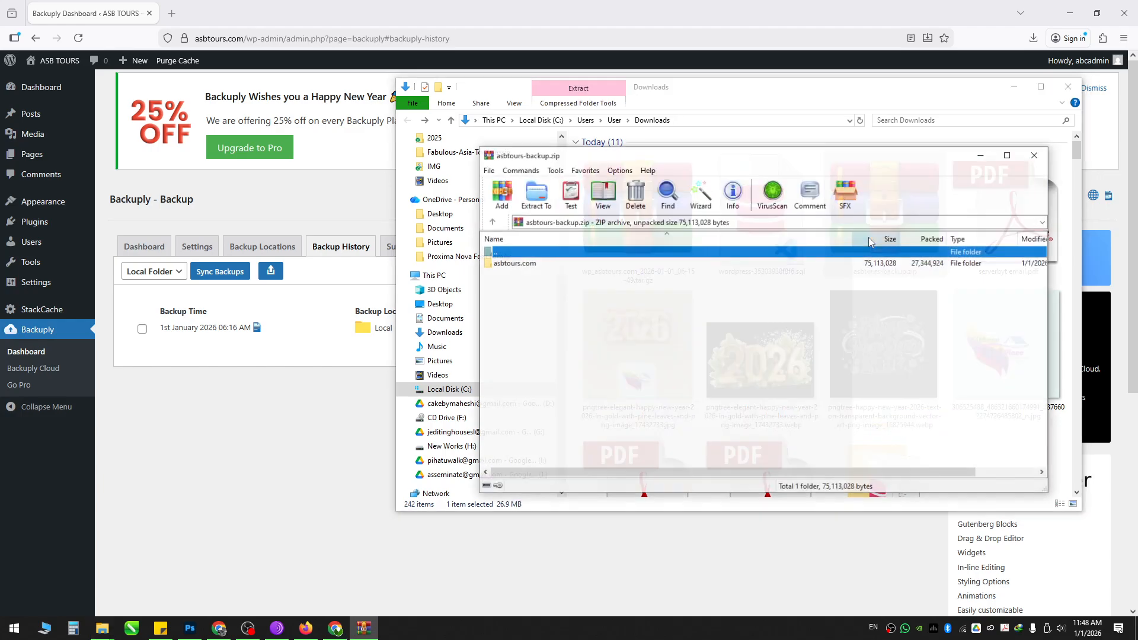
{"action": "double_click", "coordinate": [514, 263]}
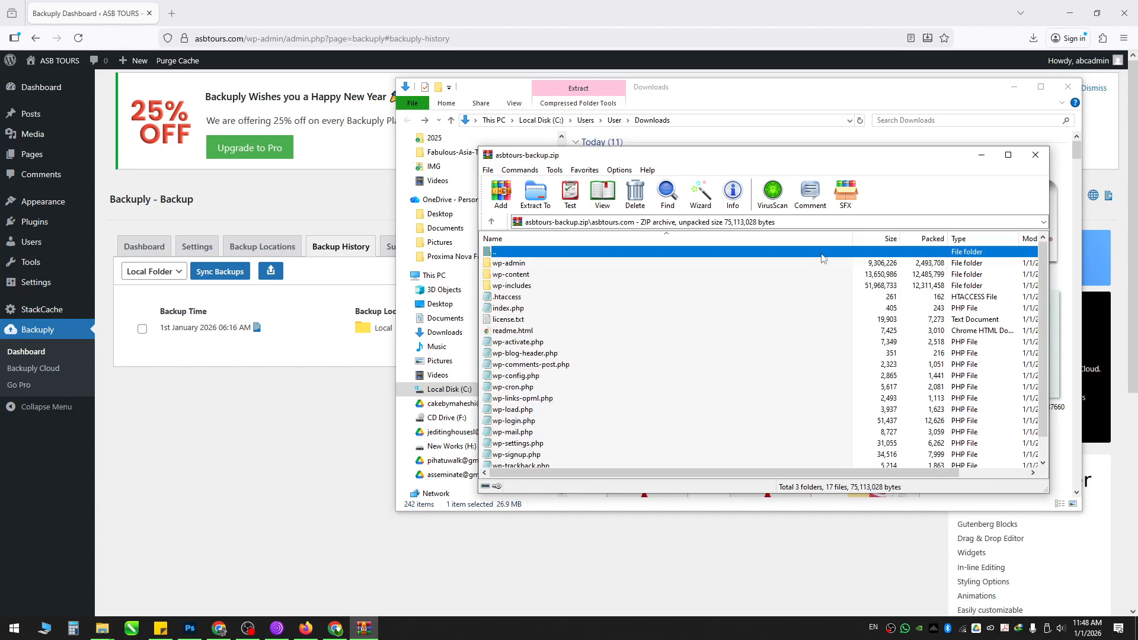
{"action": "left_click", "coordinate": [1036, 155]}
Step: Reopen the extracted wp_asbtours_2026-01-01_06-15-49 folder and move the Explorer window lower
{"action": "left_click", "coordinate": [745, 222]}
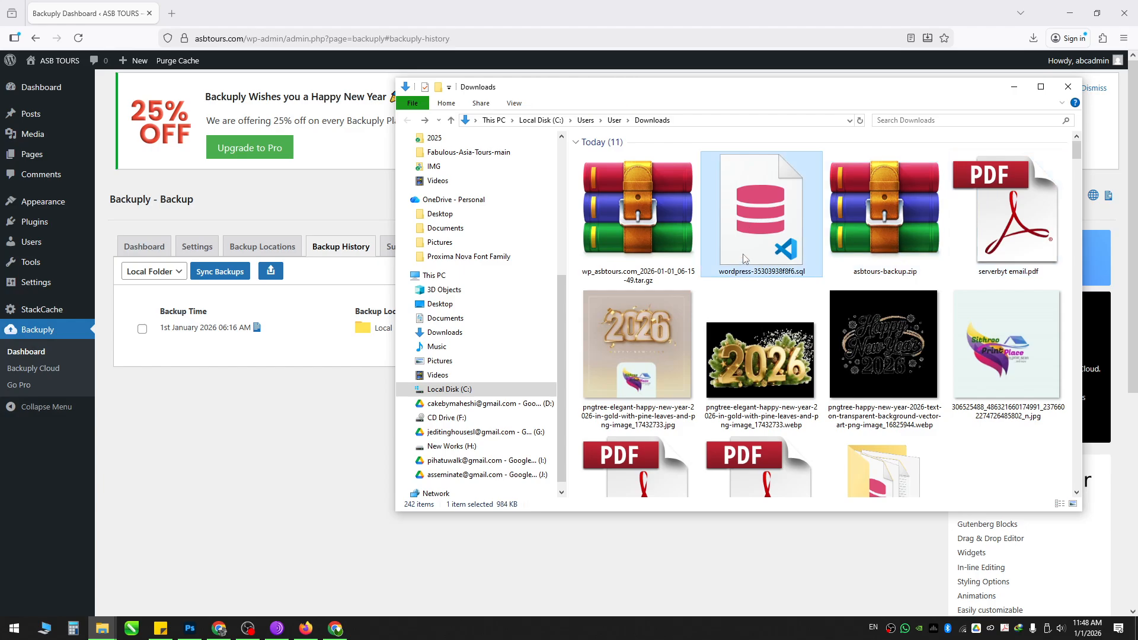
{"action": "scroll", "coordinate": [854, 213], "scroll_direction": "down", "scroll_amount": 2}
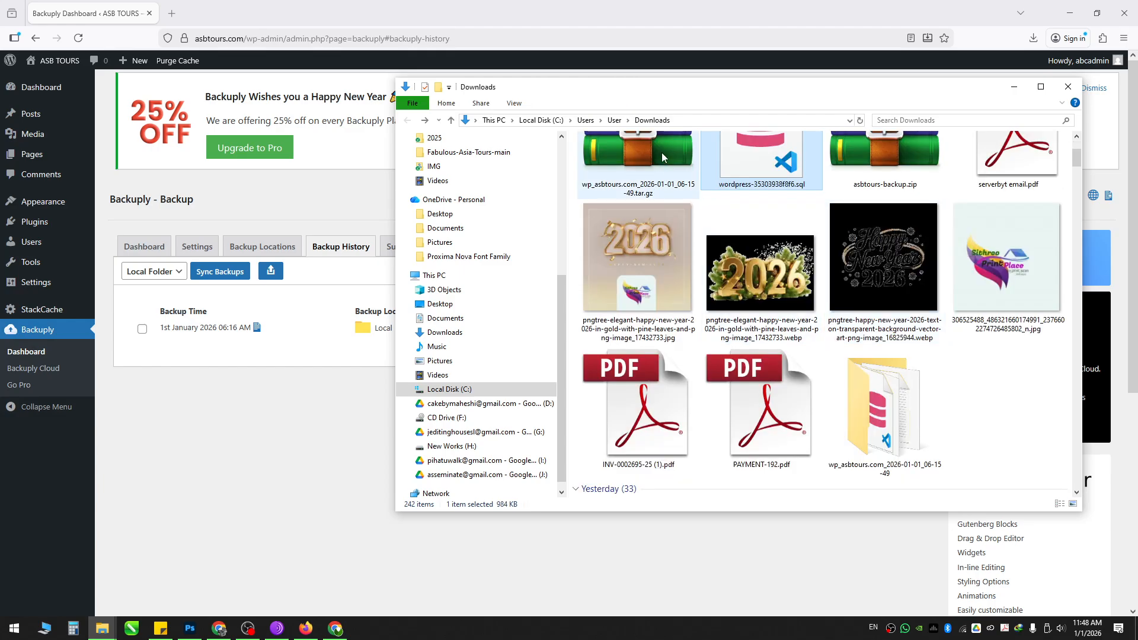
{"action": "left_click", "coordinate": [643, 195]}
{"action": "scroll", "coordinate": [865, 450], "scroll_direction": "down", "scroll_amount": 1}
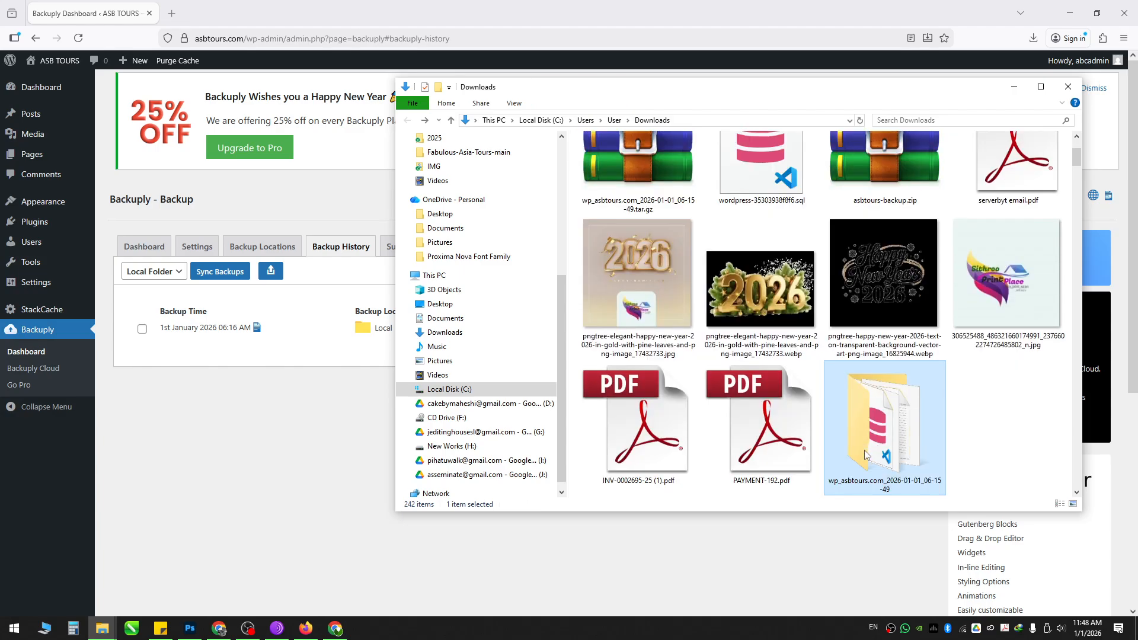
{"action": "double_click", "coordinate": [864, 450]}
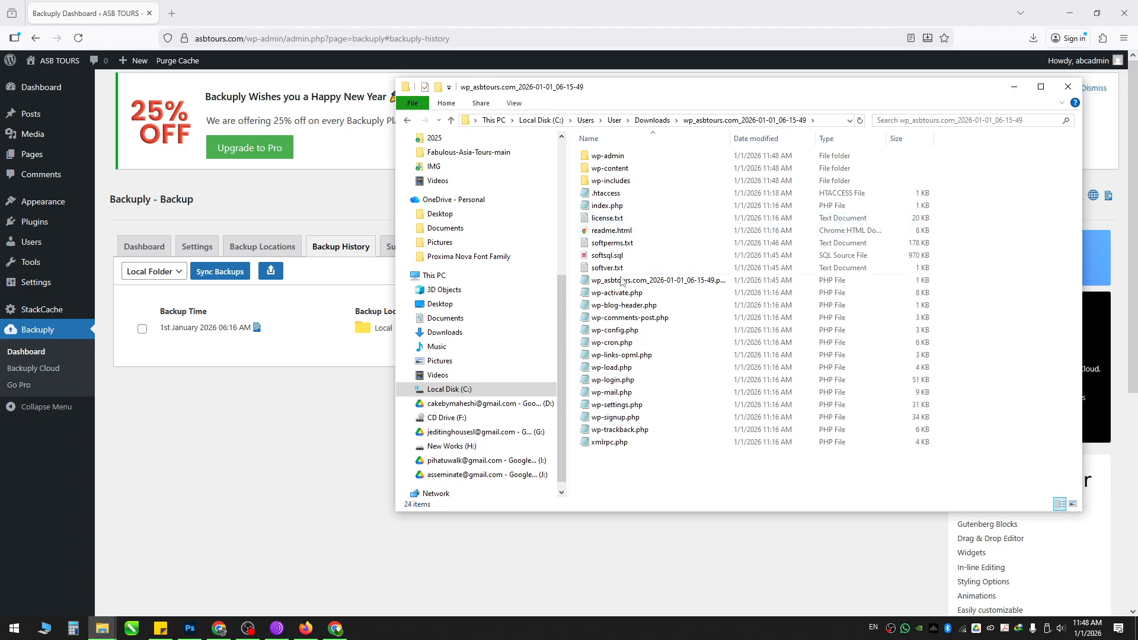
{"action": "left_click_drag", "start_coordinate": [713, 103], "coordinate": [768, 123]}
Step: Return to Backuply, dismiss the Upload Backup File panel, and open Add Post in a background tab
{"action": "left_click", "coordinate": [326, 423]}
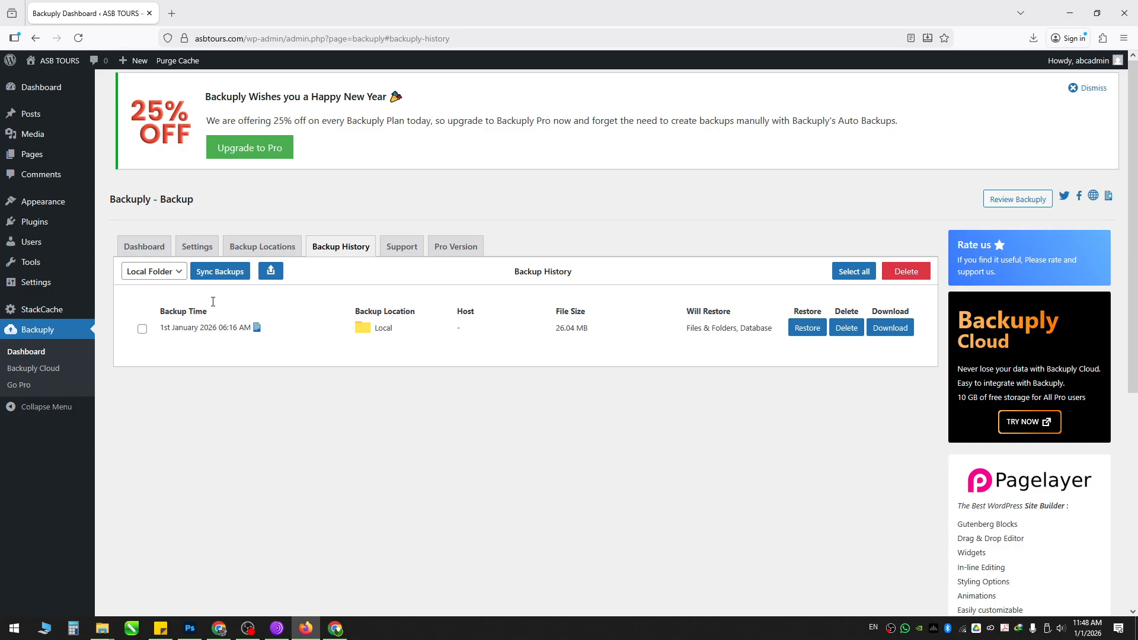
{"action": "left_click", "coordinate": [271, 274]}
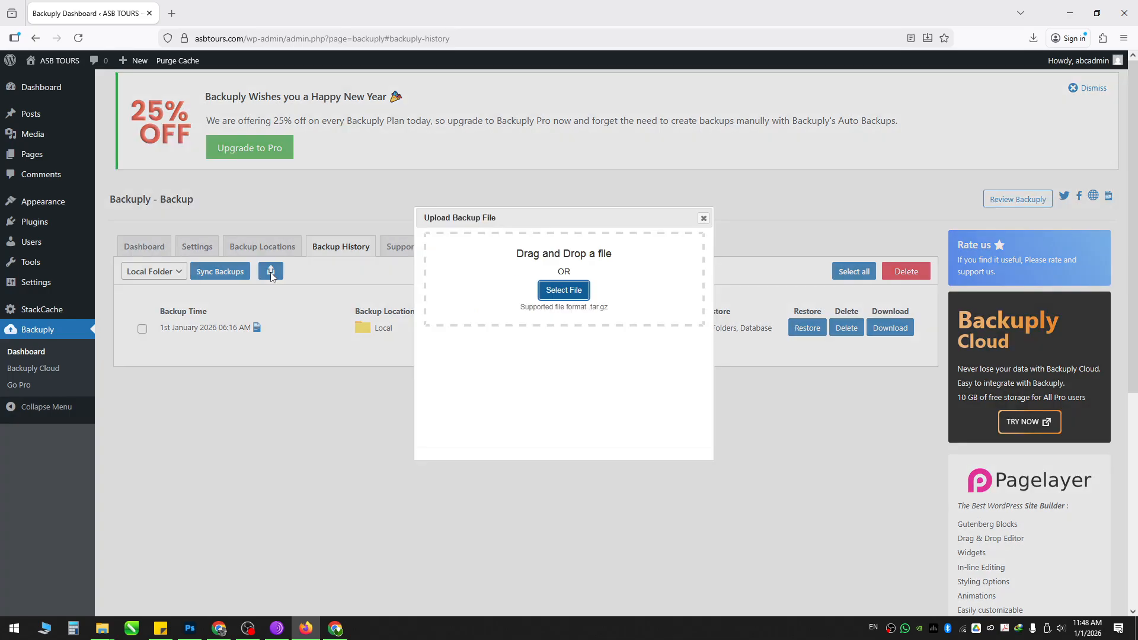
{"action": "left_click", "coordinate": [704, 219]}
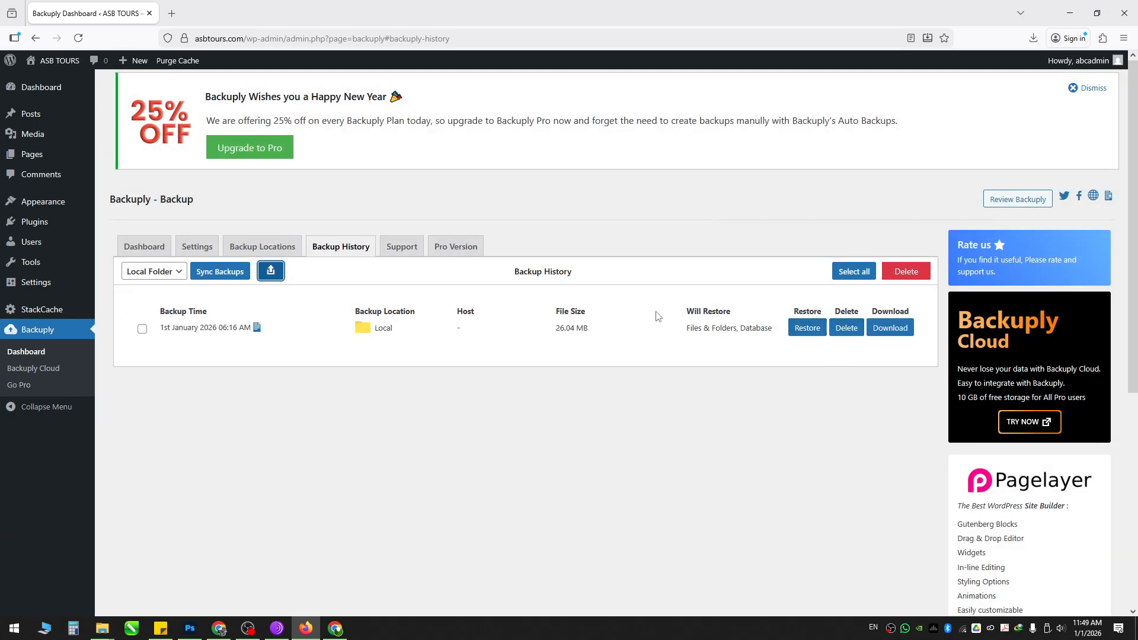
{"action": "left_click", "coordinate": [589, 394]}
{"action": "mouse_move", "coordinate": [68, 154]}
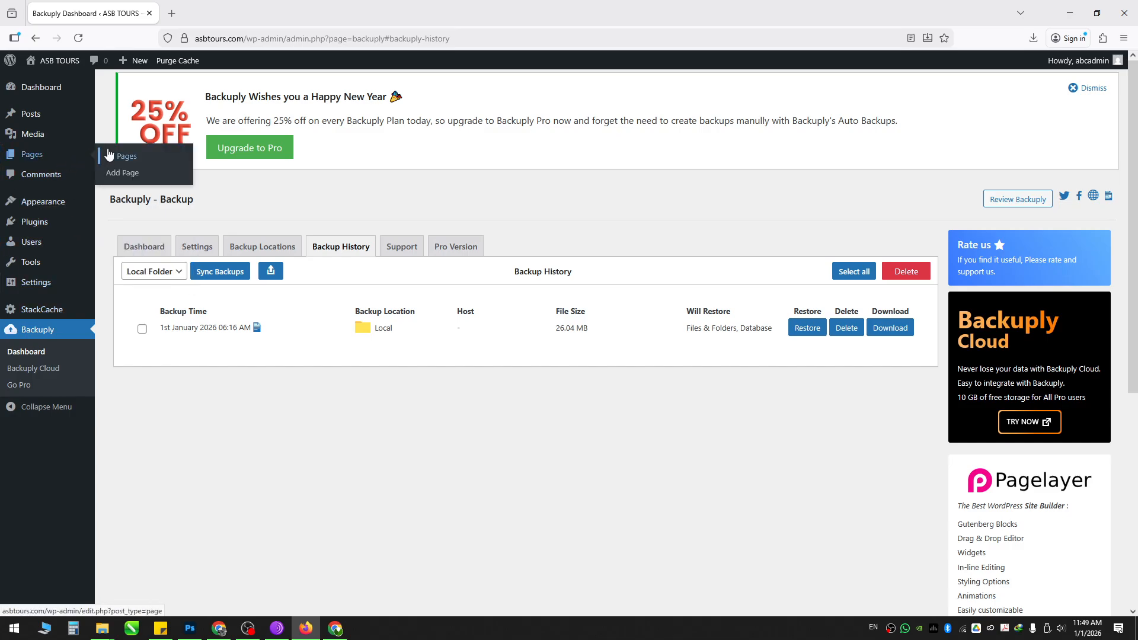
{"action": "mouse_move", "coordinate": [56, 115]}
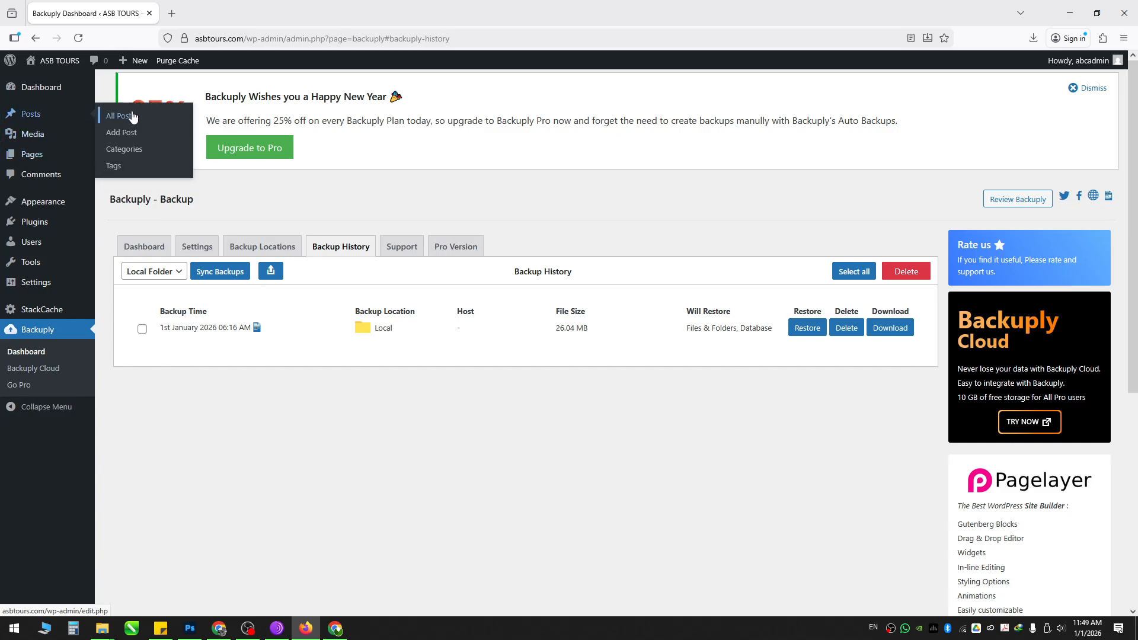
{"action": "middle_click", "coordinate": [127, 138]}
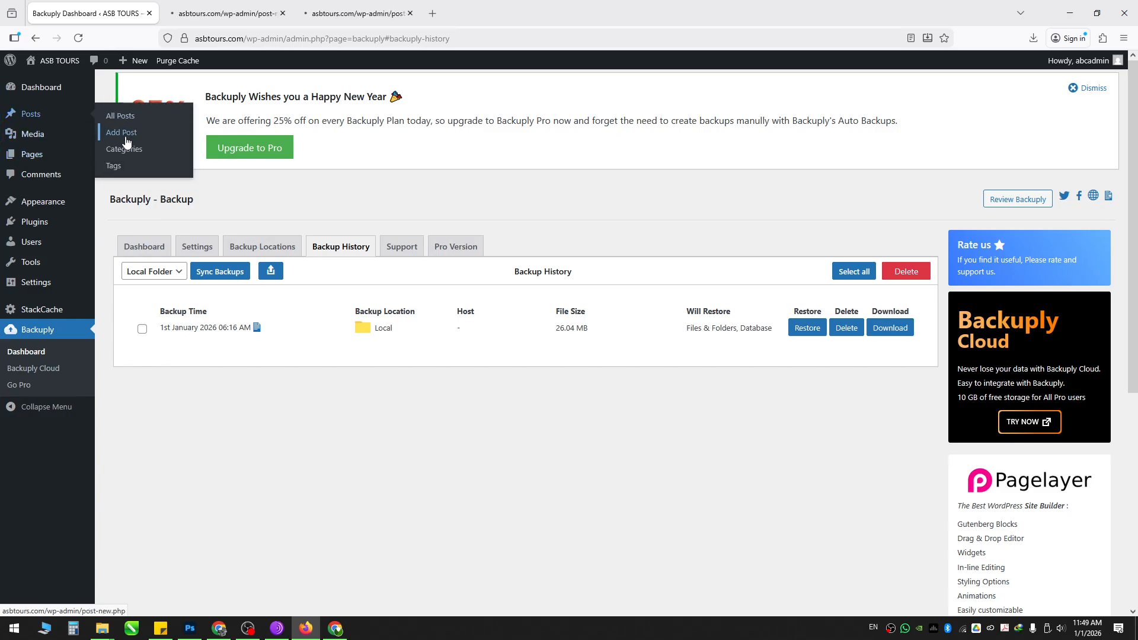
Step: Publish test posts titled sdfsdf and dfgdvc from the new Add Post tabs
{"action": "middle_click", "coordinate": [127, 140]}
{"action": "left_click", "coordinate": [220, 13]}
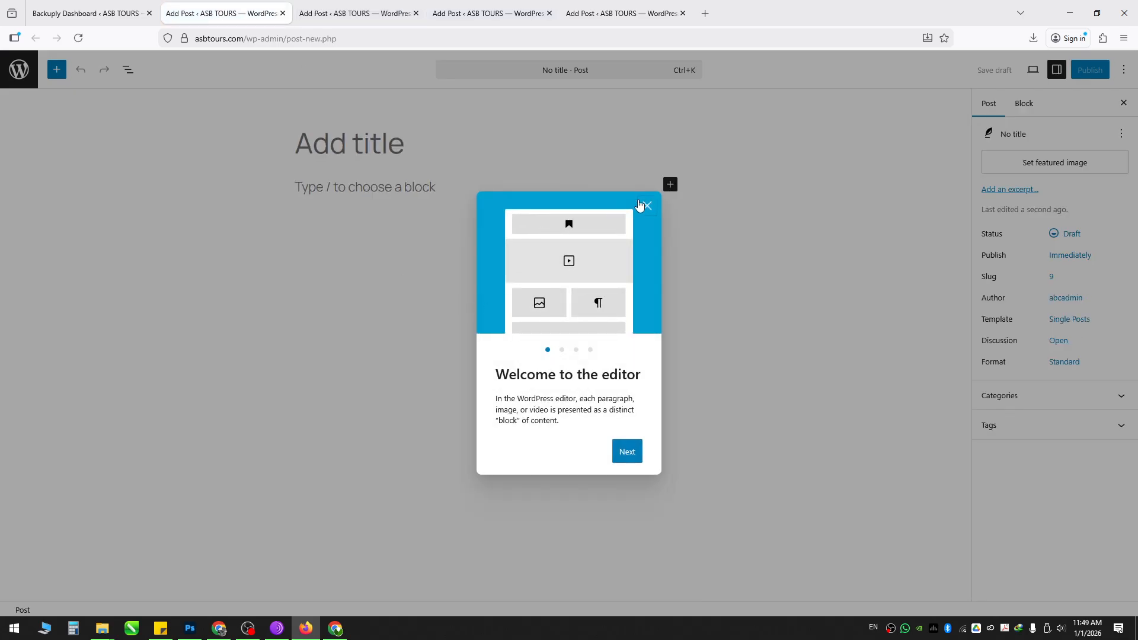
{"action": "key", "text": "Escape"}
{"action": "type", "text": "sdfsdf"}
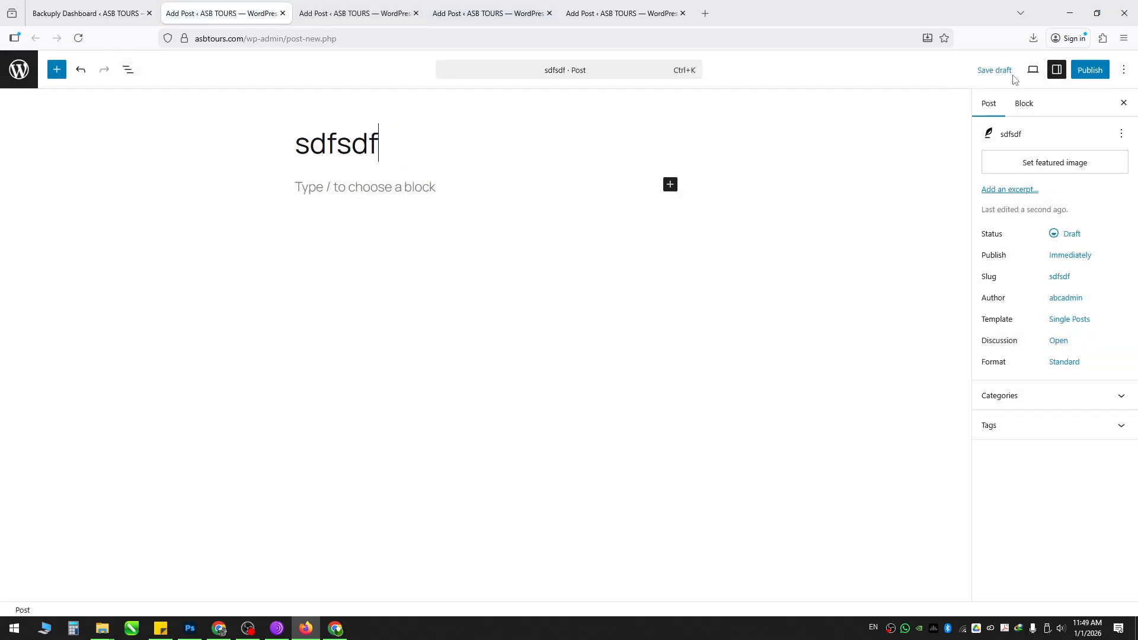
{"action": "left_click", "coordinate": [1088, 70]}
{"action": "left_click", "coordinate": [1080, 70]}
{"action": "left_click", "coordinate": [380, 13]}
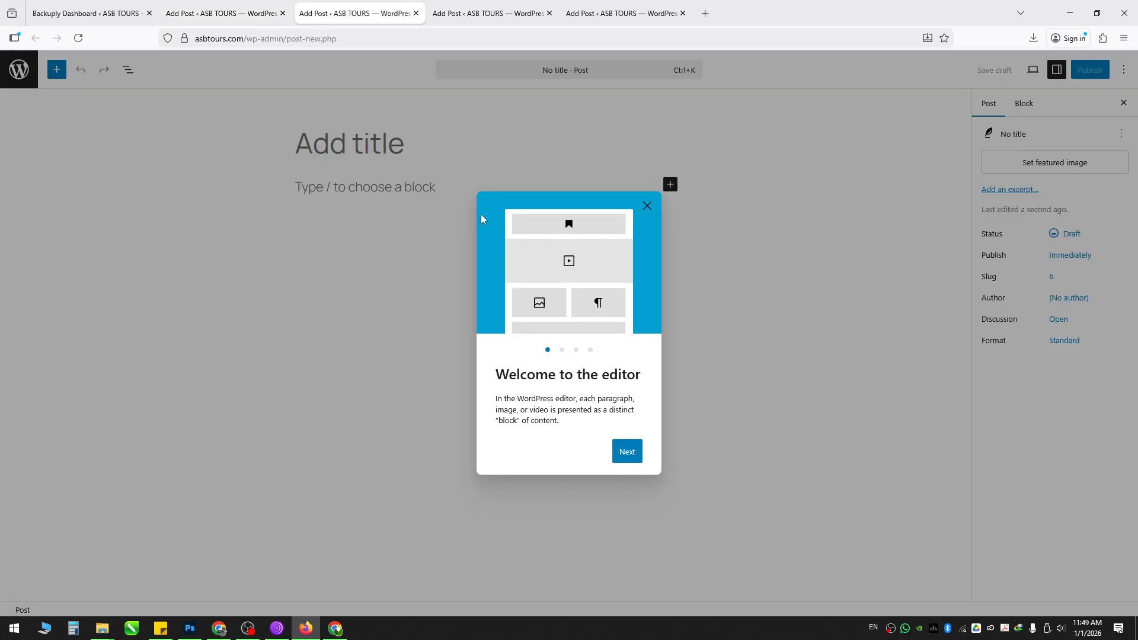
{"action": "left_click", "coordinate": [647, 206]}
{"action": "type", "text": "dfgdvc"}
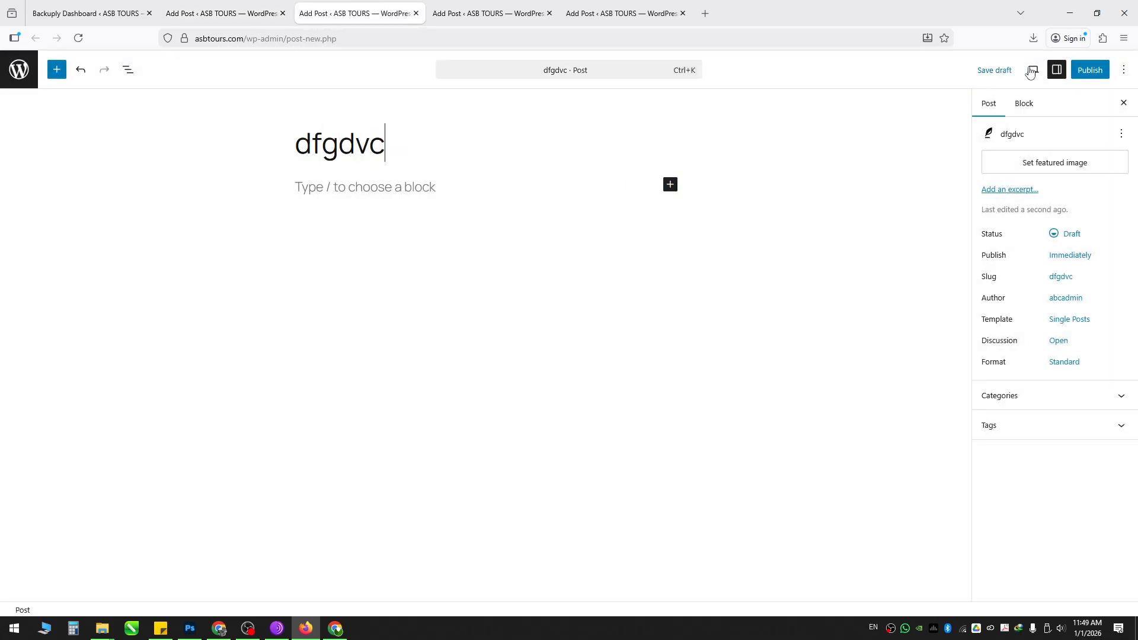
{"action": "left_click", "coordinate": [1090, 69]}
{"action": "left_click", "coordinate": [1093, 69]}
Step: Publish two more test posts titled fgg45645 and ghjgbnm
{"action": "left_click", "coordinate": [486, 13]}
{"action": "left_click", "coordinate": [647, 206]}
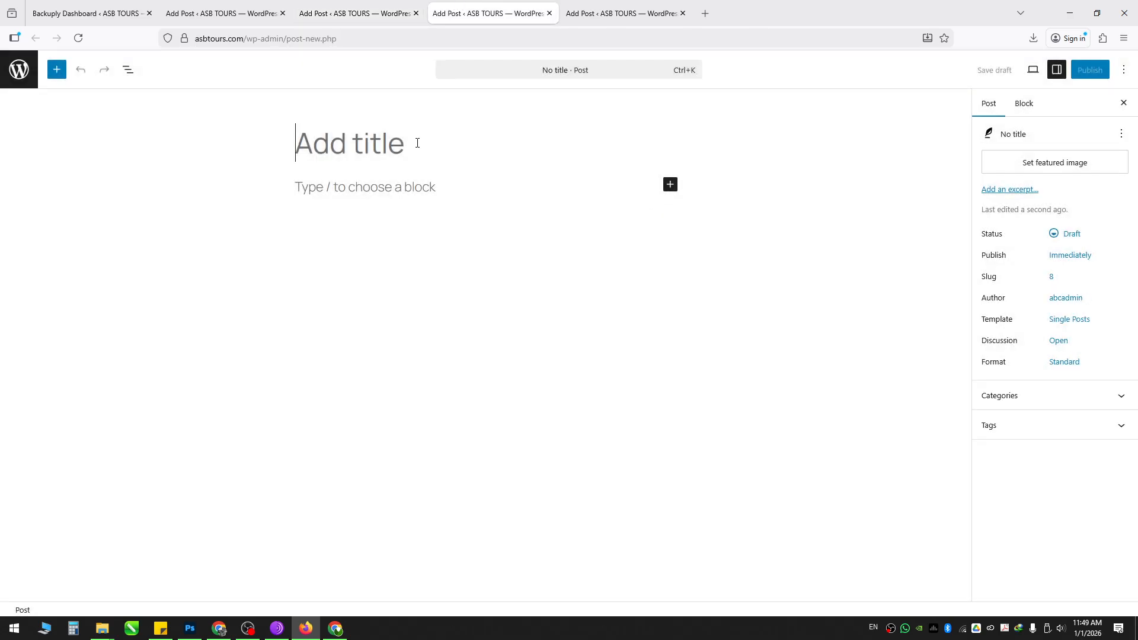
{"action": "type", "text": "fgg45645"}
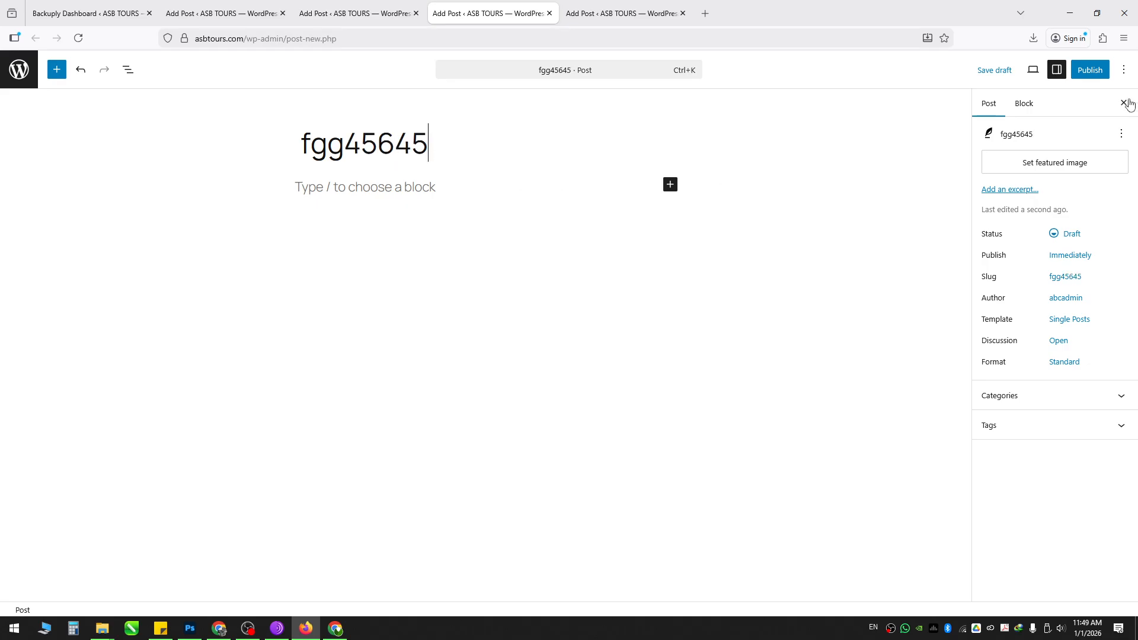
{"action": "left_click", "coordinate": [1088, 73]}
{"action": "left_click", "coordinate": [1074, 70]}
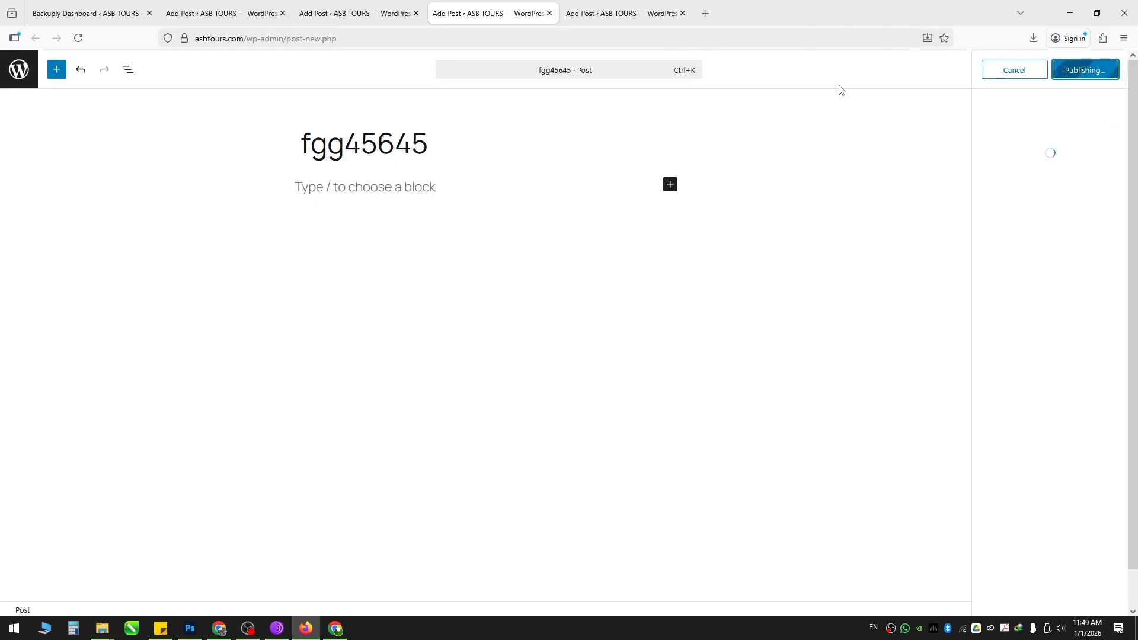
{"action": "left_click", "coordinate": [599, 9]}
{"action": "left_click", "coordinate": [645, 206]}
{"action": "type", "text": "ghjgbnm"}
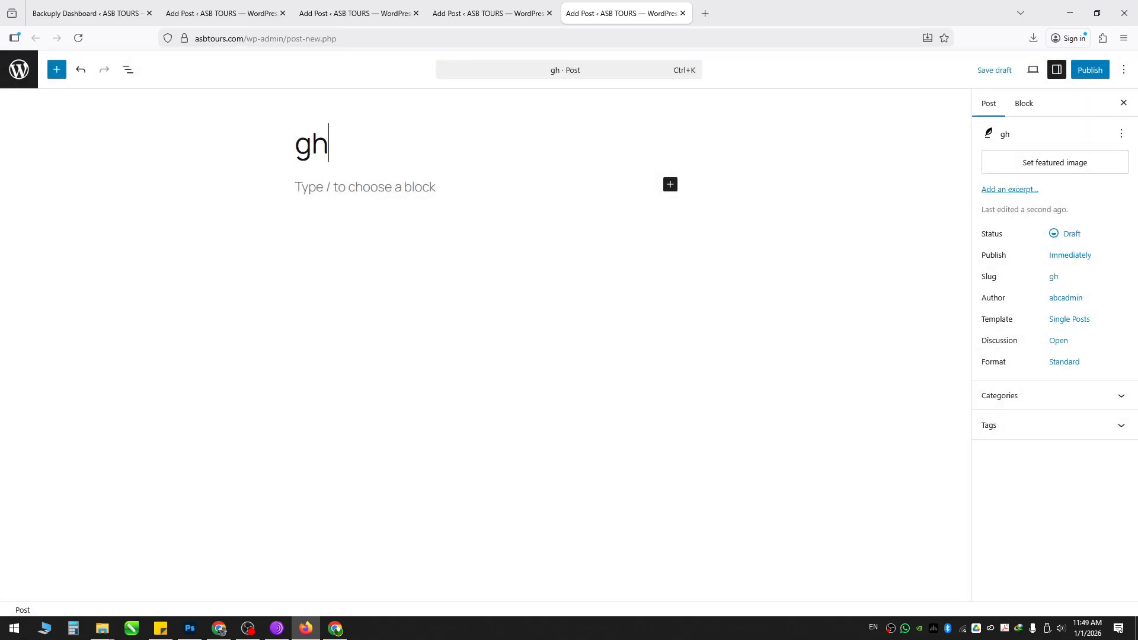
{"action": "left_click", "coordinate": [1078, 77]}
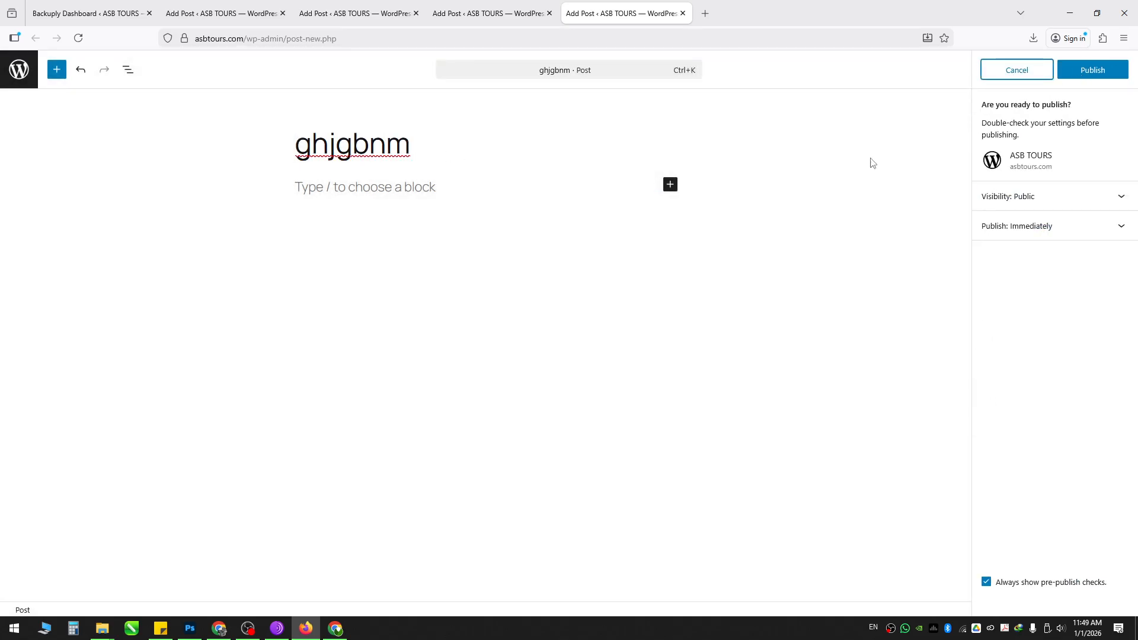
{"action": "left_click", "coordinate": [1105, 72]}
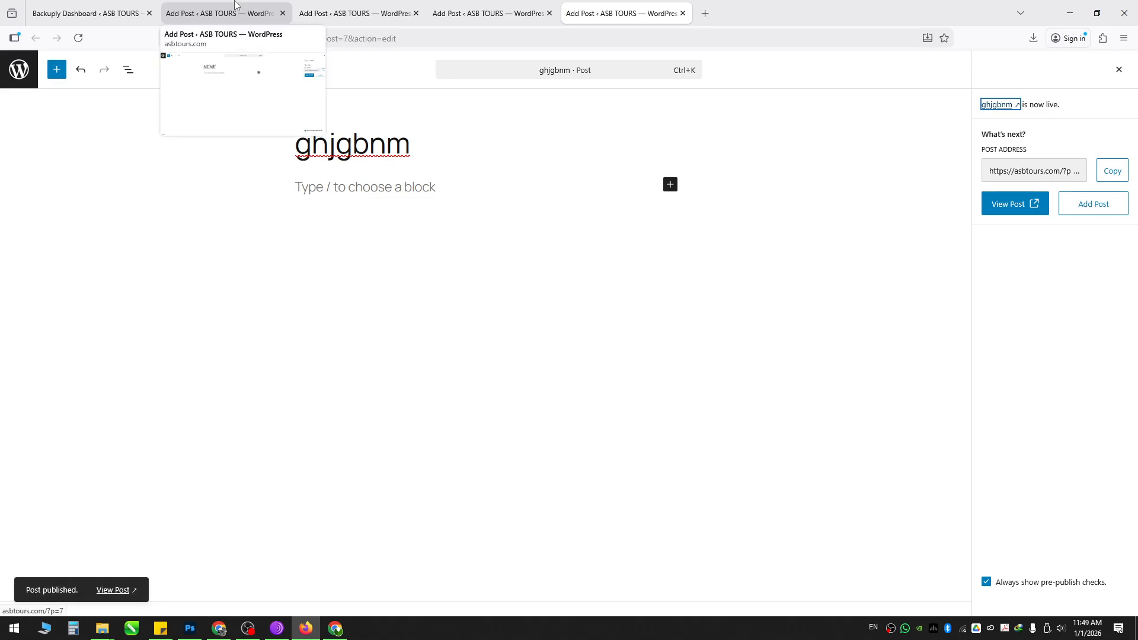
Step: Close the three extra post editor tabs
{"action": "left_click", "coordinate": [281, 13]}
{"action": "left_click", "coordinate": [282, 13]}
{"action": "left_click", "coordinate": [282, 13]}
{"action": "left_click", "coordinate": [282, 13]}
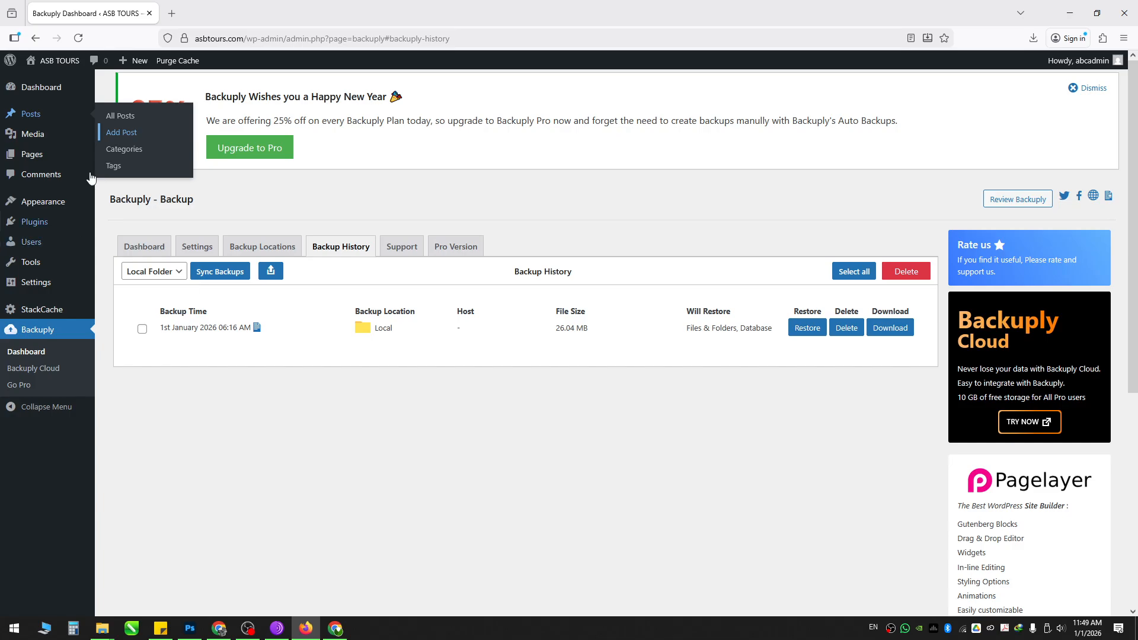
Step: Review the All Posts list, then go back to Backuply's Dashboard
{"action": "left_click", "coordinate": [121, 117]}
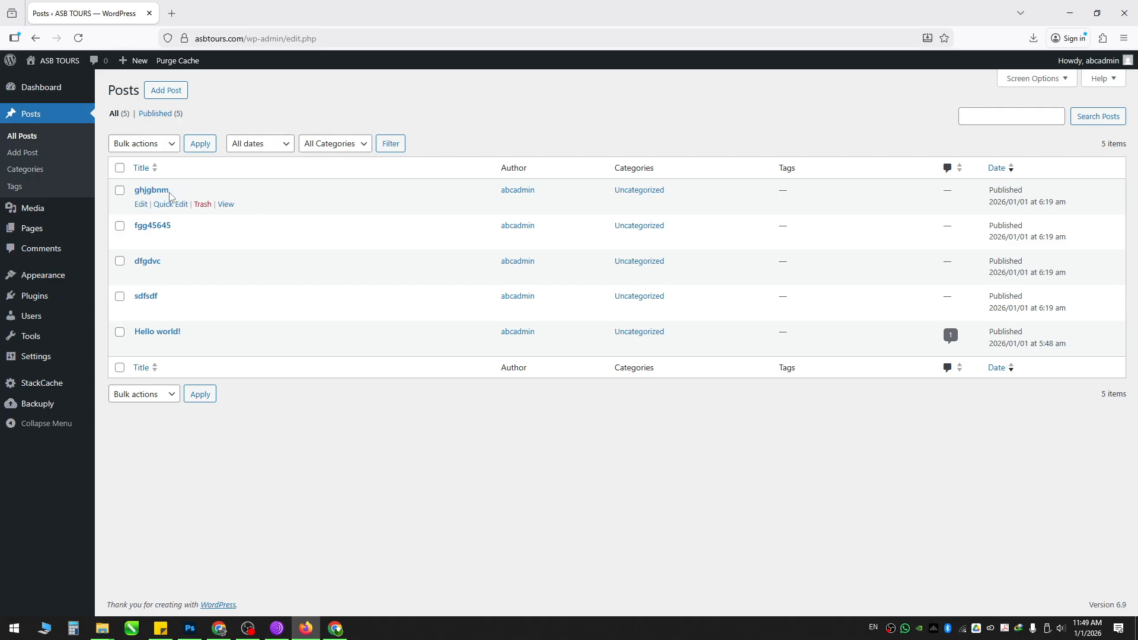
{"action": "mouse_move", "coordinate": [58, 330]}
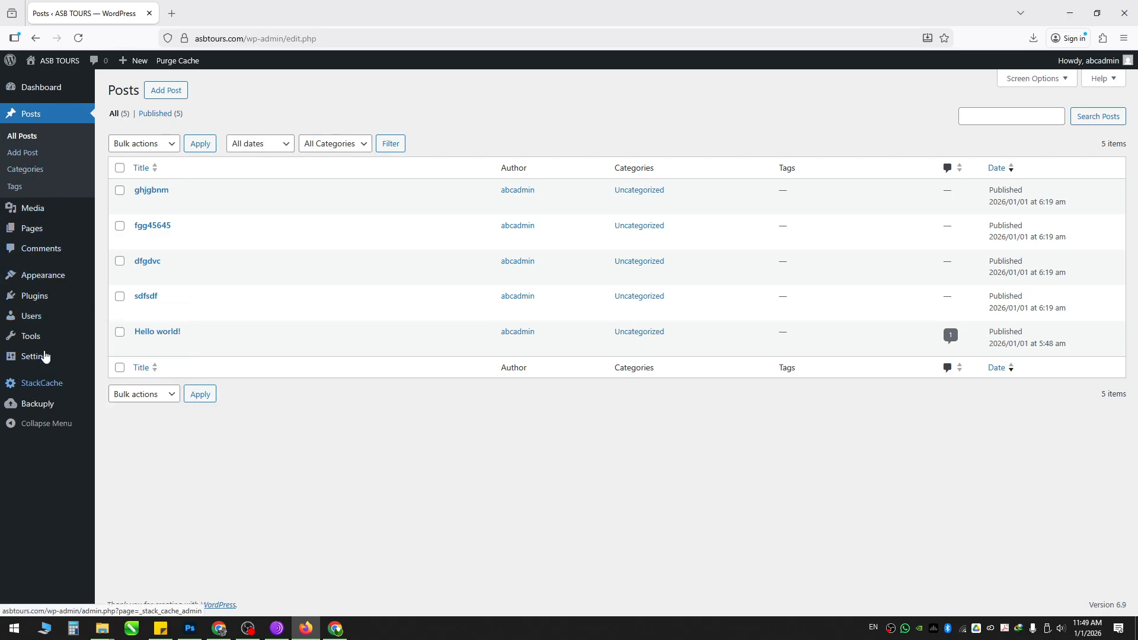
{"action": "mouse_move", "coordinate": [72, 404]}
{"action": "left_click", "coordinate": [109, 408]}
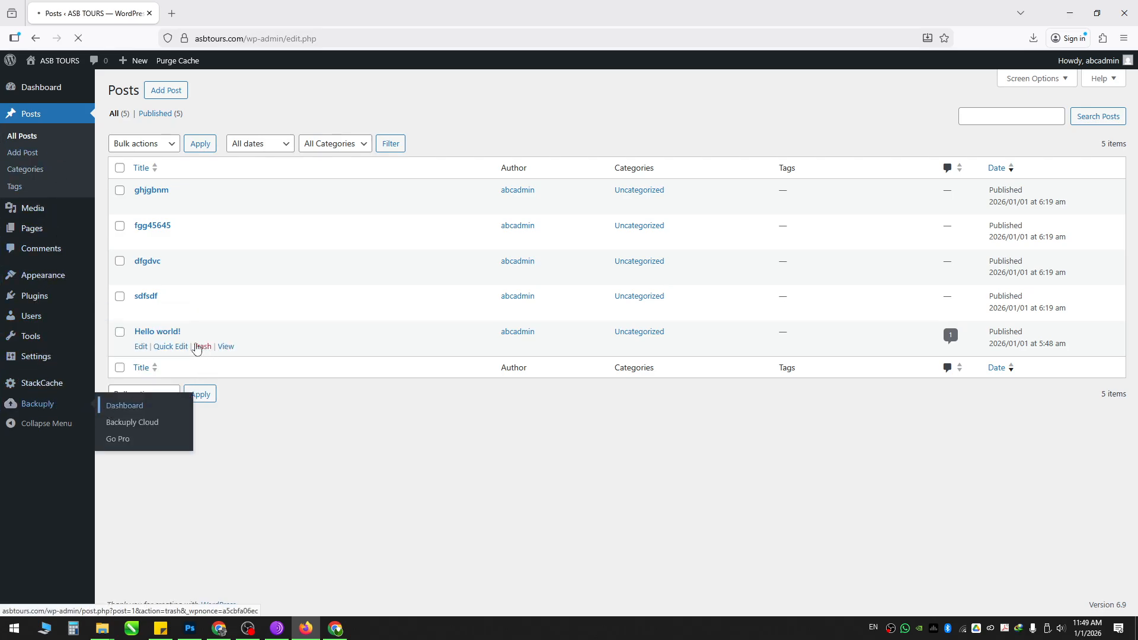
{"action": "mouse_move", "coordinate": [66, 70]}
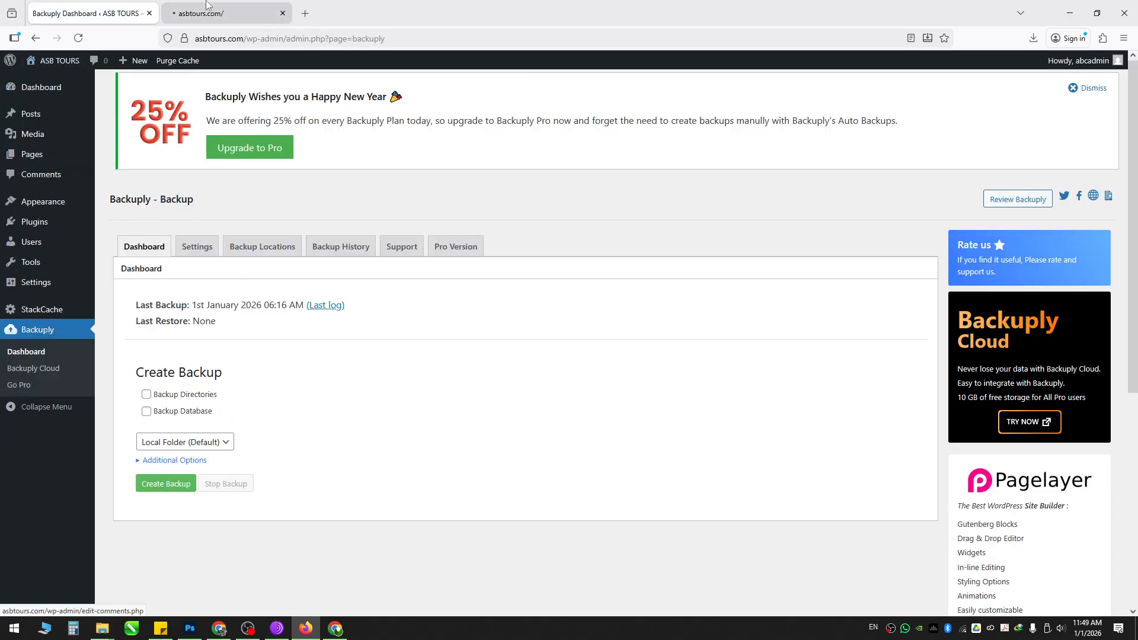
Step: Scroll the live ASB TOURS blog showing the four test posts, then reload Backuply's dashboard
{"action": "left_click", "coordinate": [226, 6]}
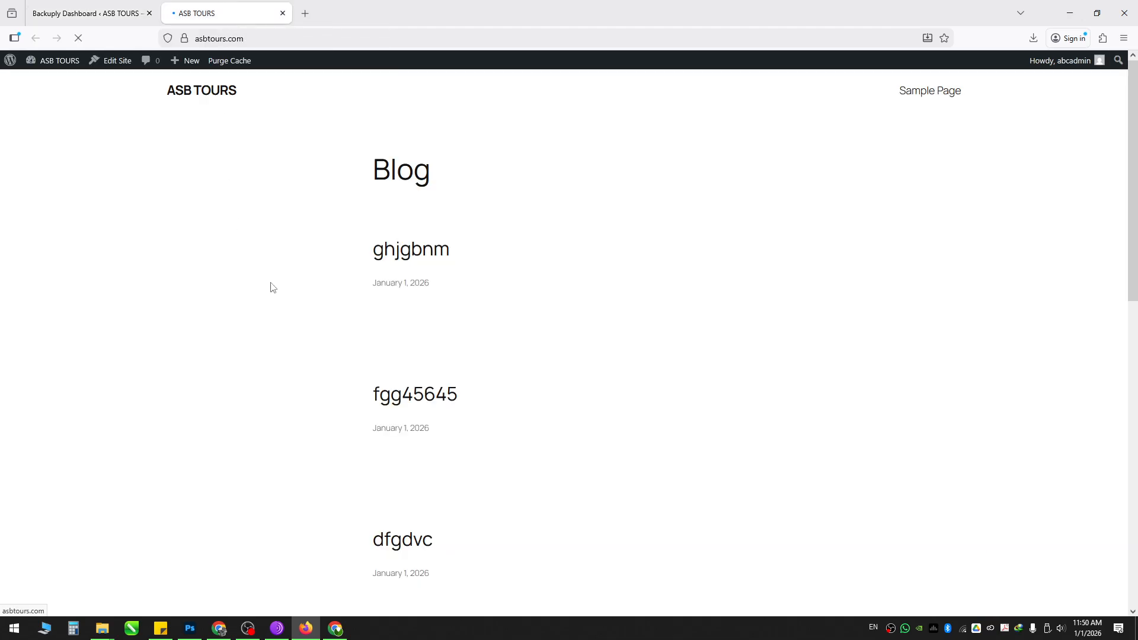
{"action": "scroll", "coordinate": [314, 373], "scroll_direction": "down", "scroll_amount": 7}
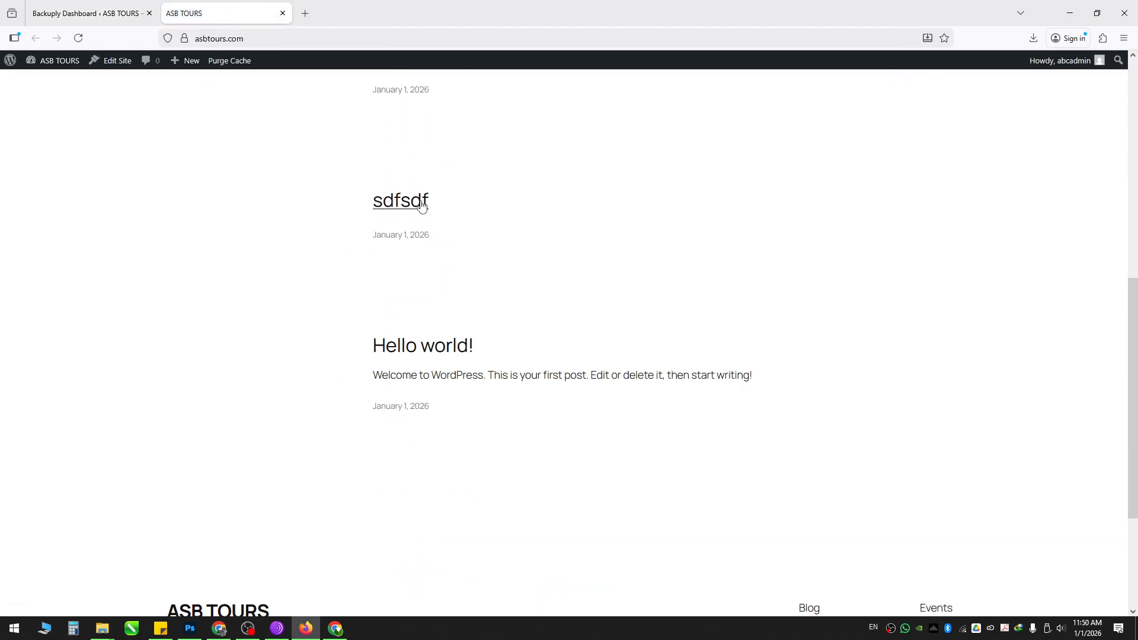
{"action": "scroll", "coordinate": [422, 206], "scroll_direction": "up", "scroll_amount": 7}
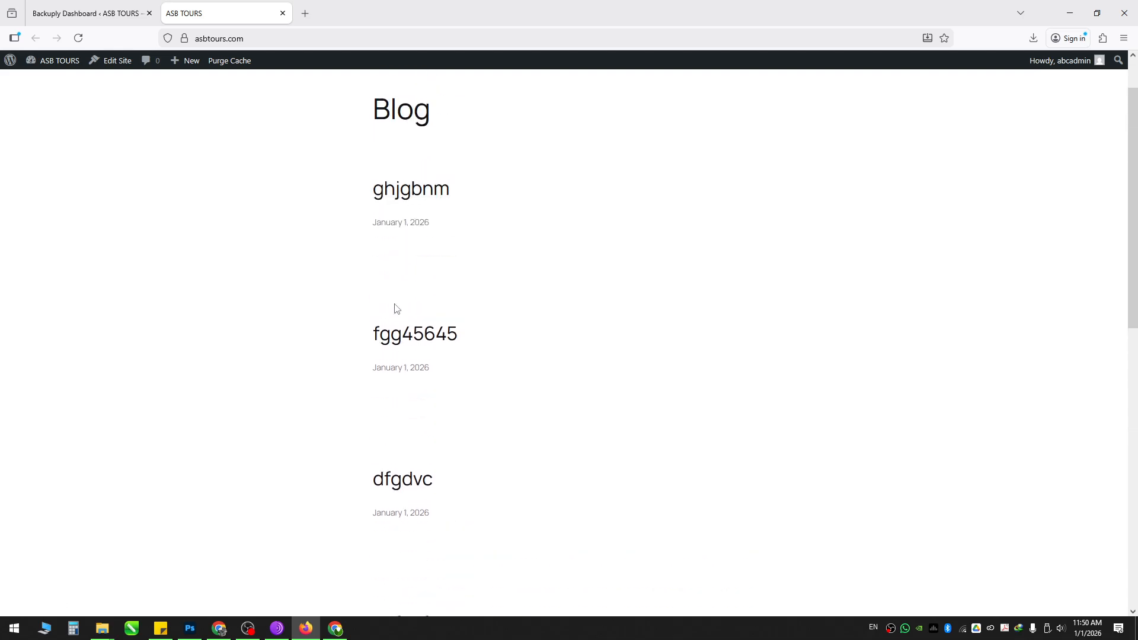
{"action": "scroll", "coordinate": [439, 495], "scroll_direction": "down", "scroll_amount": 5}
{"action": "scroll", "coordinate": [427, 483], "scroll_direction": "up", "scroll_amount": 5}
{"action": "left_click", "coordinate": [138, 5]}
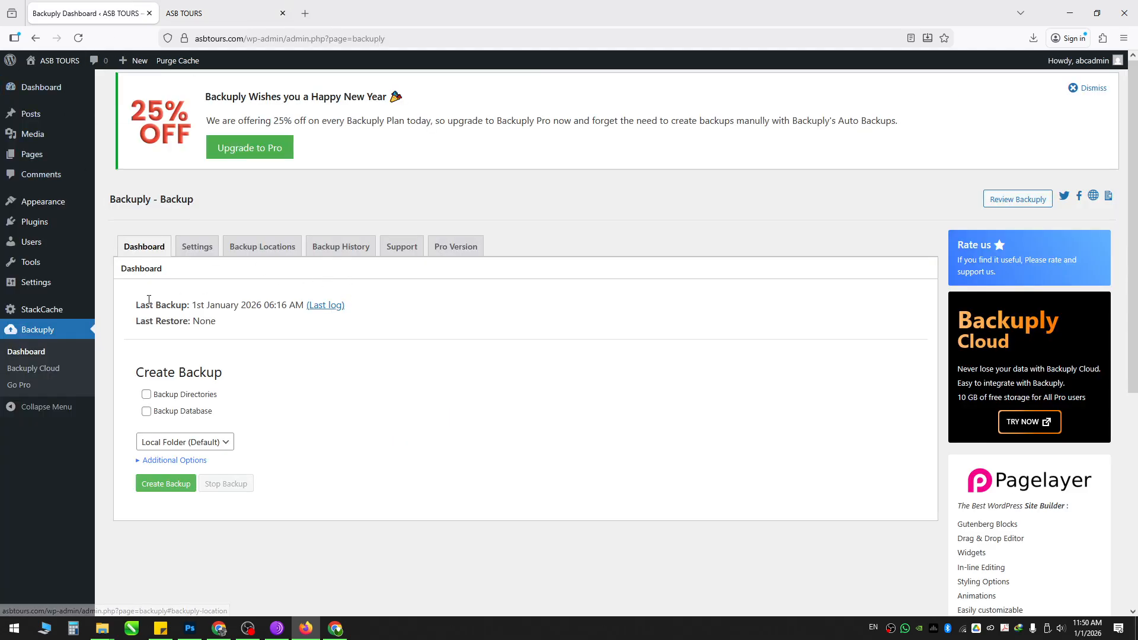
{"action": "left_click", "coordinate": [66, 352]}
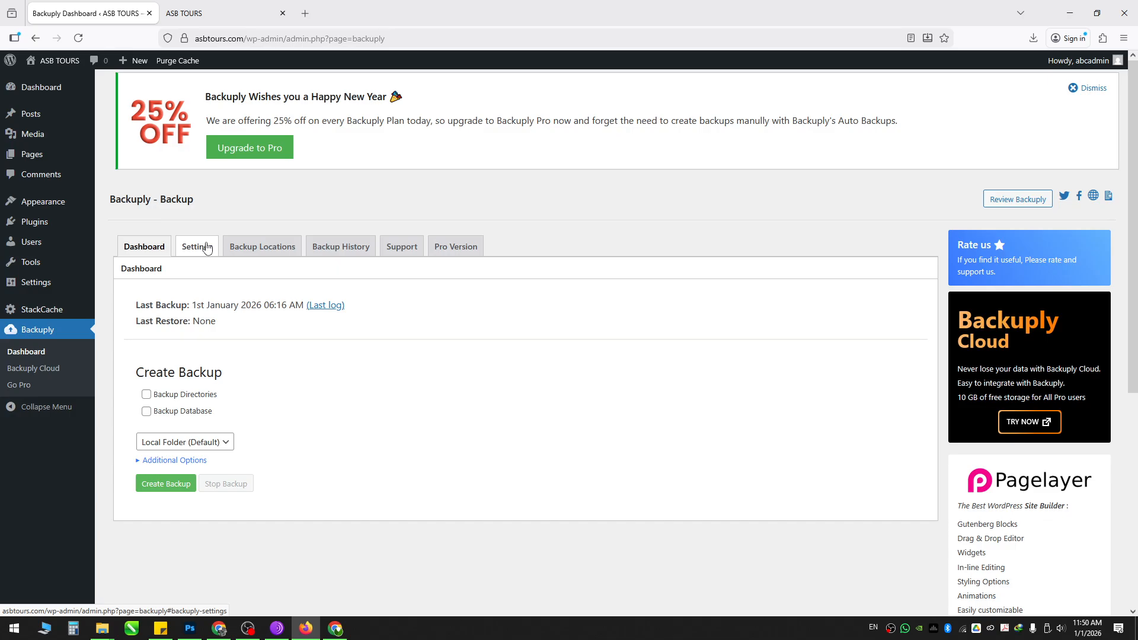
Step: Restore the 1st January 2026 local backup, confirming both prompts, and finish at 100% success
{"action": "left_click", "coordinate": [317, 249]}
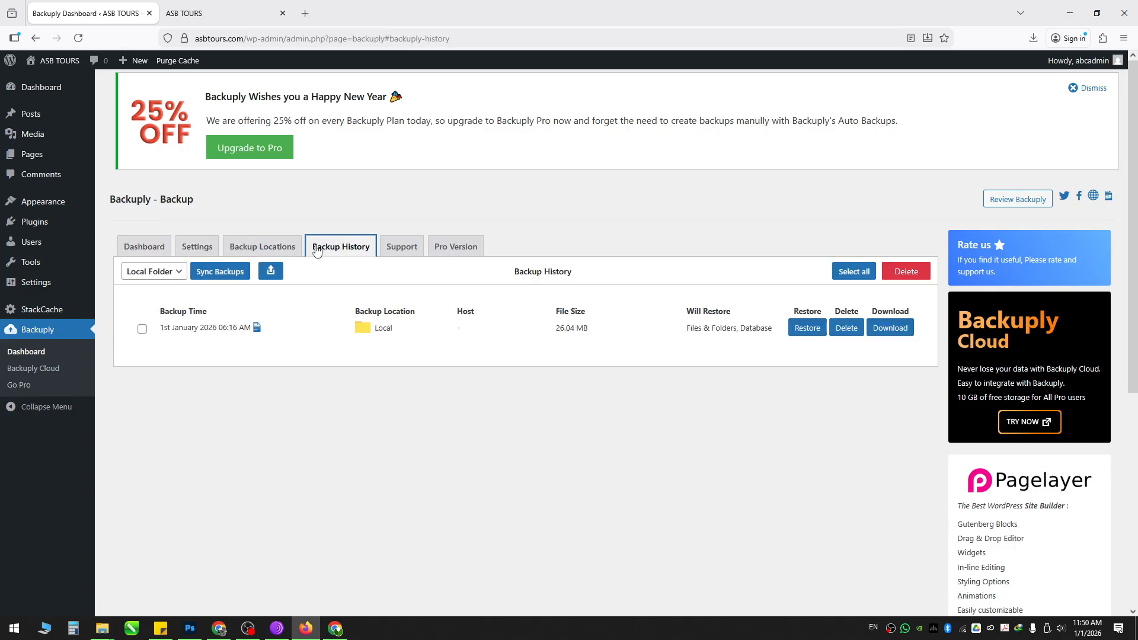
{"action": "left_click", "coordinate": [808, 327]}
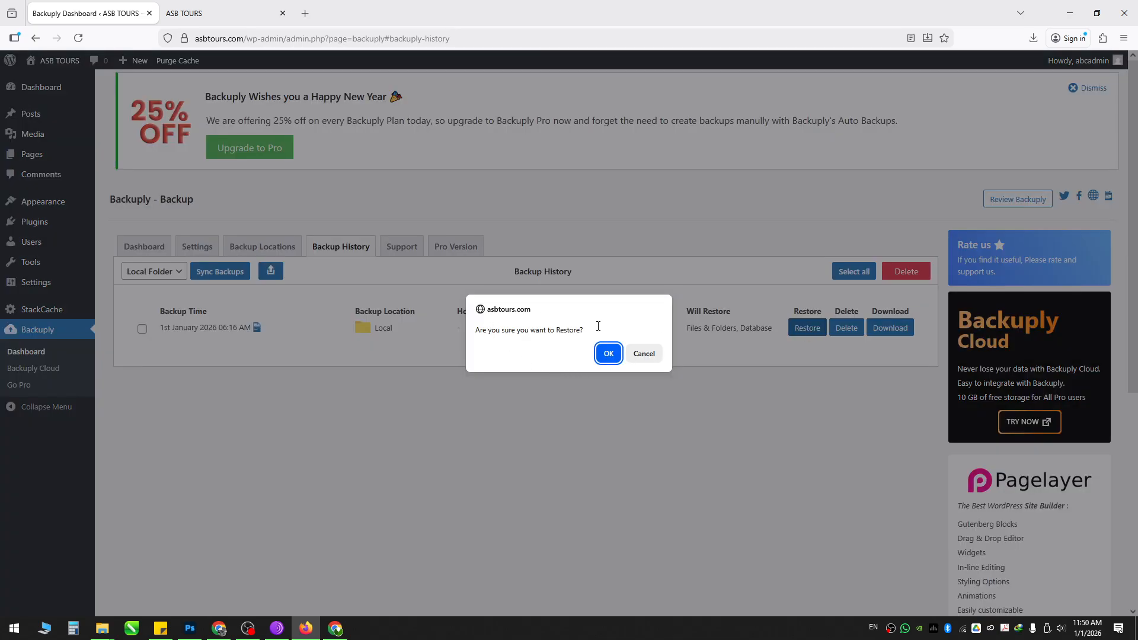
{"action": "left_click", "coordinate": [610, 354]}
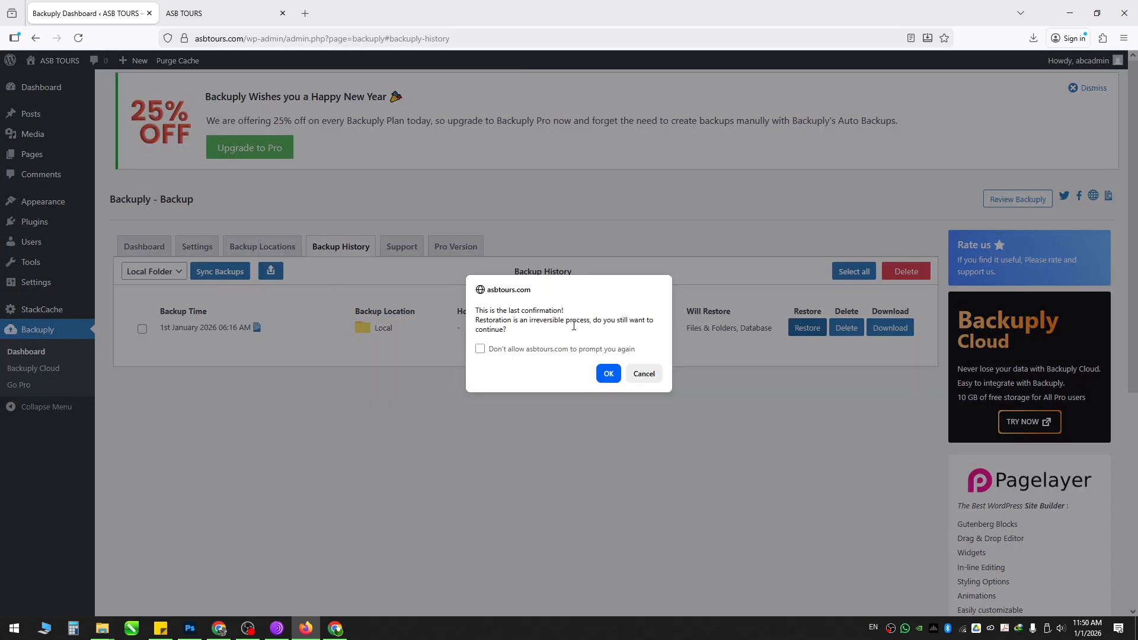
{"action": "left_click", "coordinate": [611, 375]}
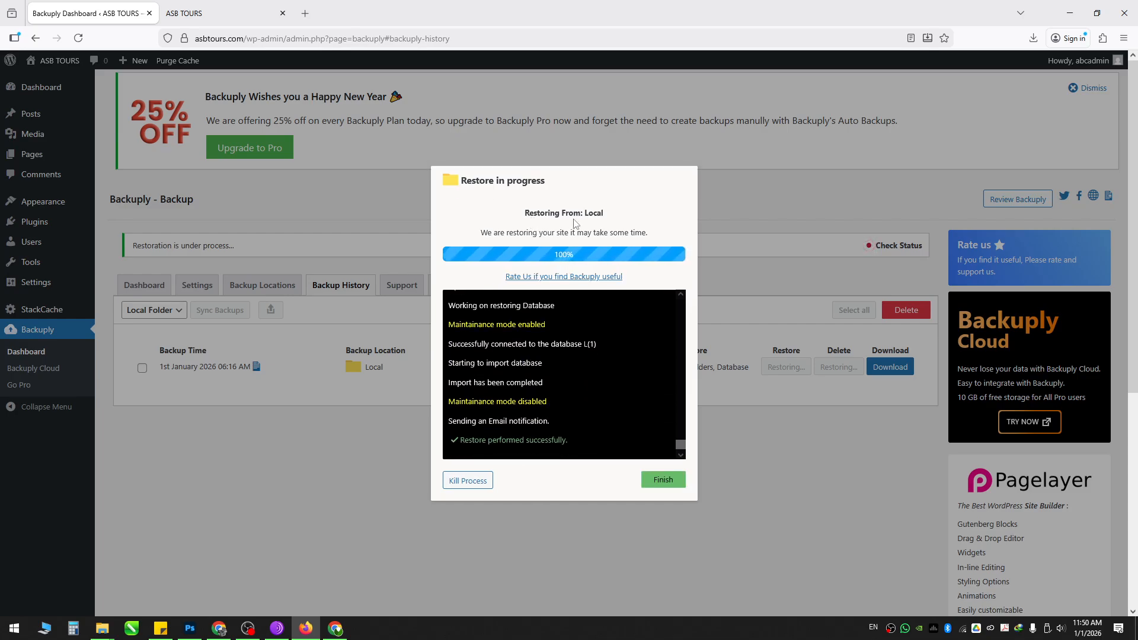
{"action": "left_click", "coordinate": [667, 484]}
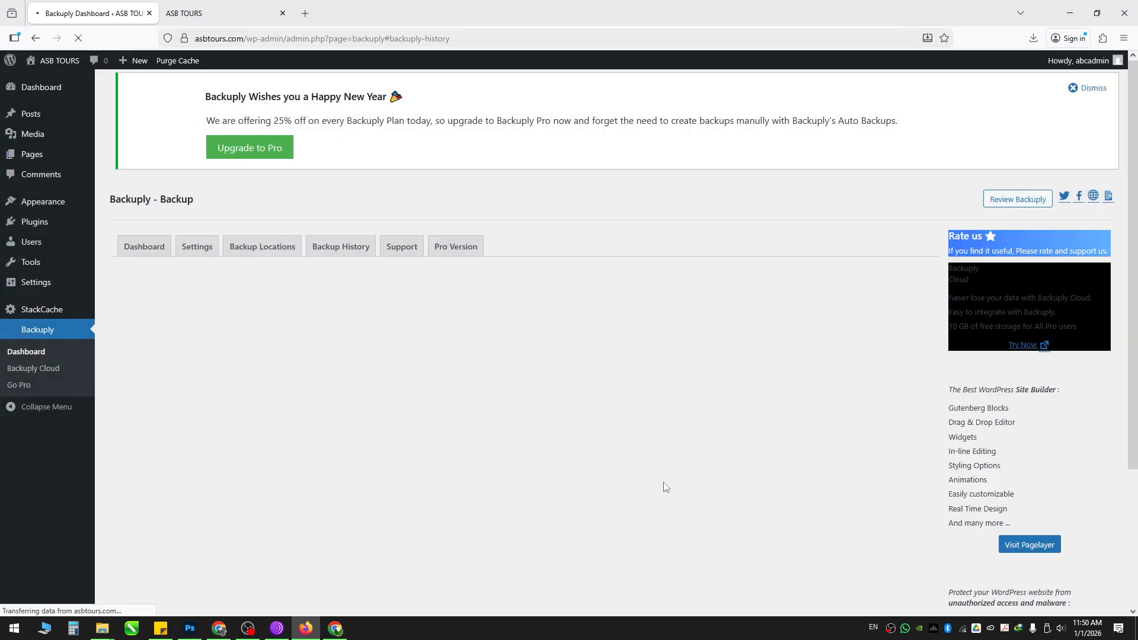
Step: Reload the public site tab to view the restored content
{"action": "left_click", "coordinate": [196, 13]}
{"action": "left_click", "coordinate": [78, 39]}
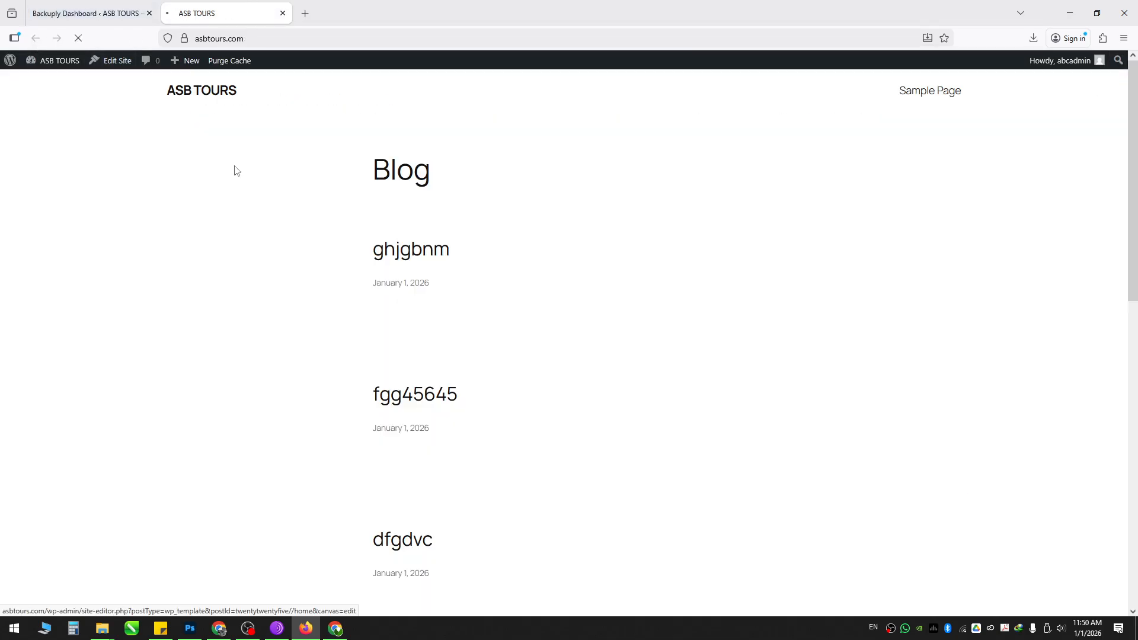
{"action": "left_click_drag", "start_coordinate": [329, 181], "coordinate": [775, 286]}
{"action": "left_click", "coordinate": [802, 275]}
{"action": "left_click", "coordinate": [128, 15]}
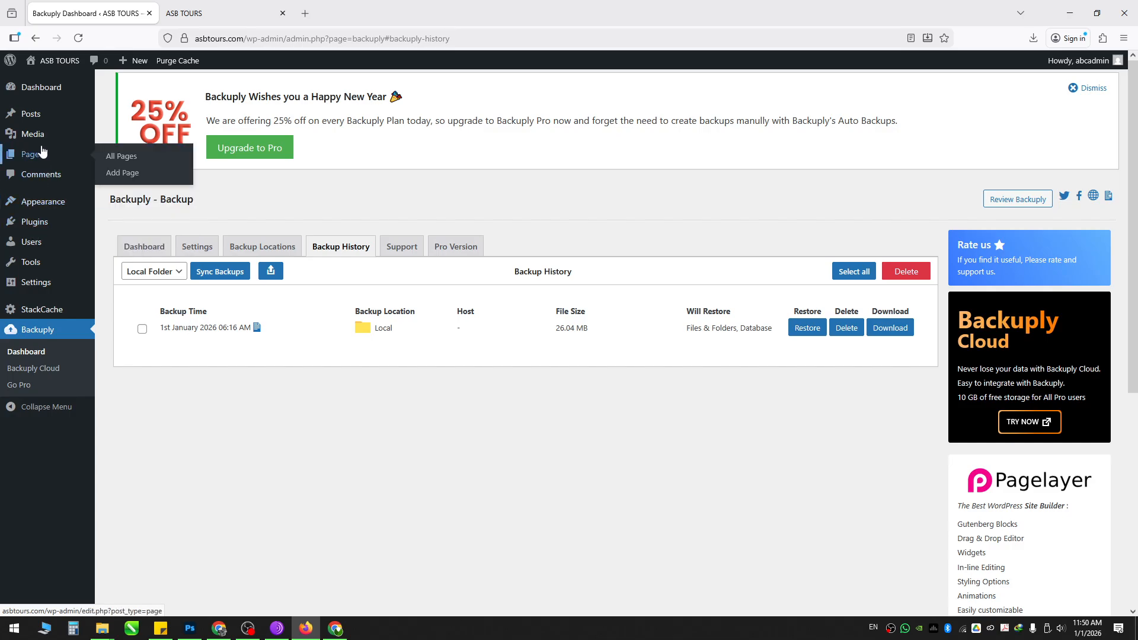
Step: Confirm All Posts shows only Hello world! and Backuply's Last Restore reads 06:20 AM
{"action": "left_click", "coordinate": [125, 117]}
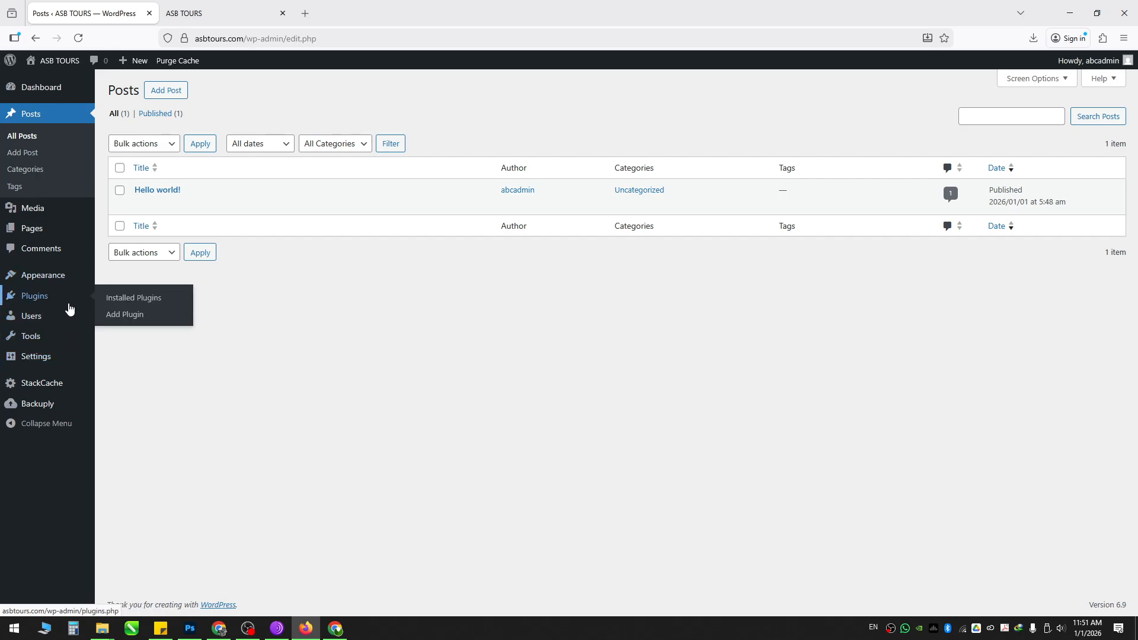
{"action": "mouse_move", "coordinate": [57, 404]}
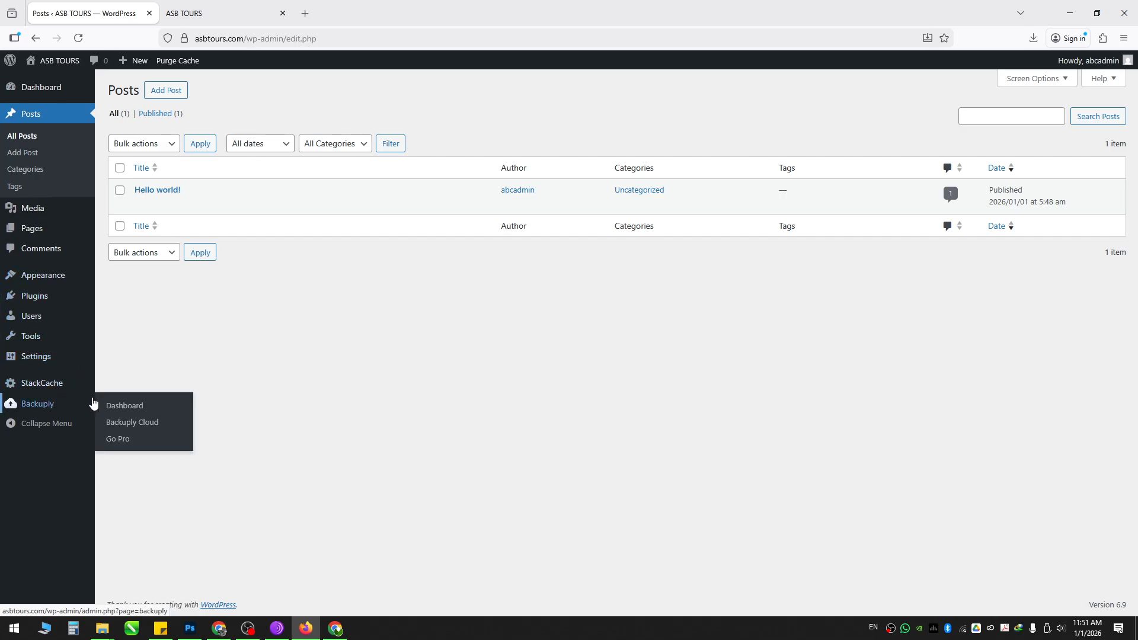
{"action": "left_click", "coordinate": [128, 409]}
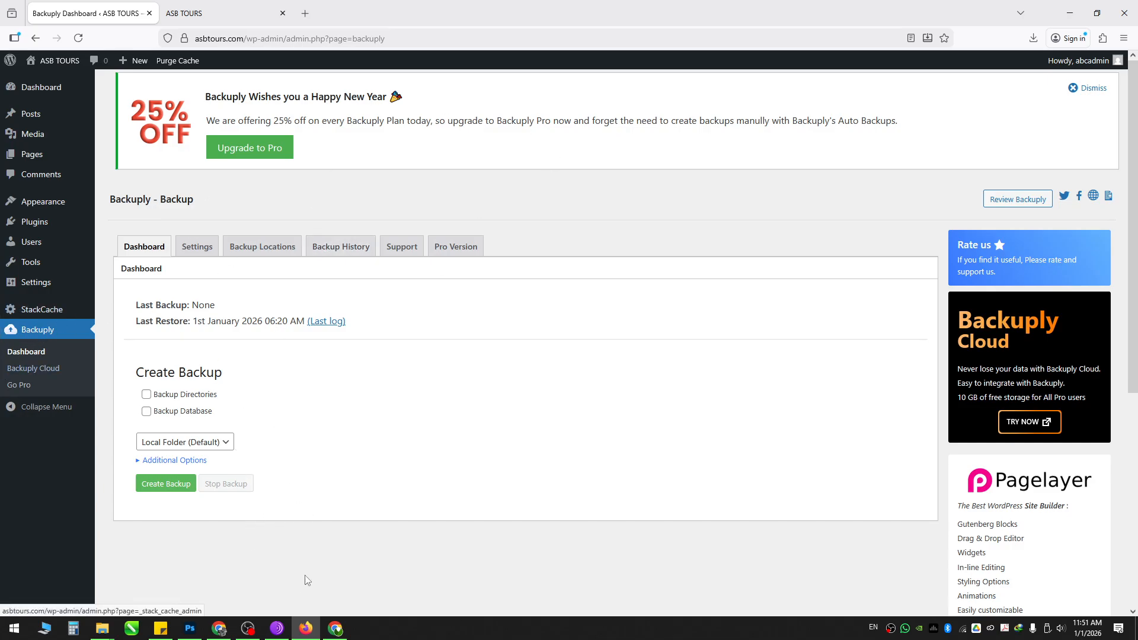
{"action": "left_click", "coordinate": [219, 628]}
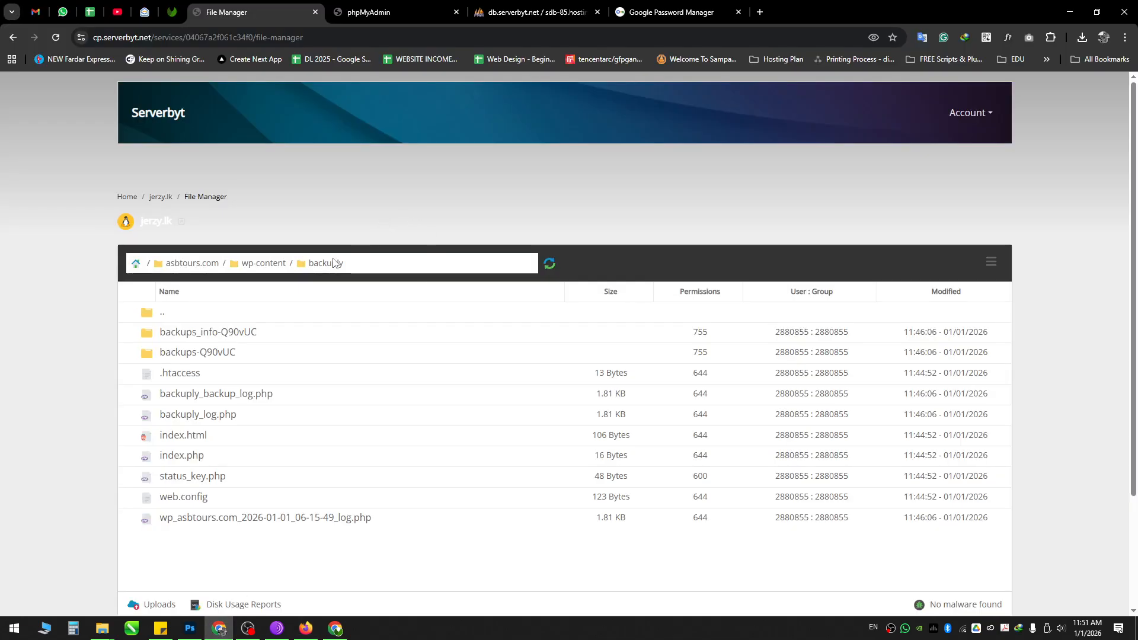
Step: Download wp-config.php (2,865 B) from the asbtours.com site folder to the computer
{"action": "scroll", "coordinate": [320, 278], "scroll_direction": "down", "scroll_amount": 1}
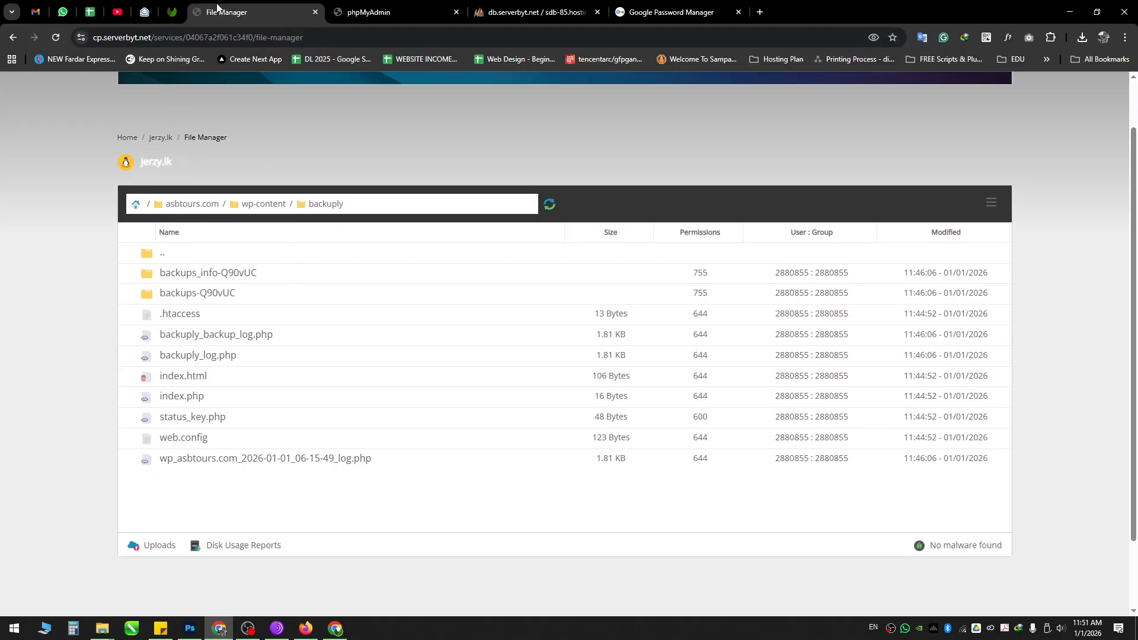
{"action": "scroll", "coordinate": [203, 394], "scroll_direction": "up", "scroll_amount": 1}
{"action": "scroll", "coordinate": [225, 261], "scroll_direction": "down", "scroll_amount": 1}
{"action": "left_click", "coordinate": [186, 204]}
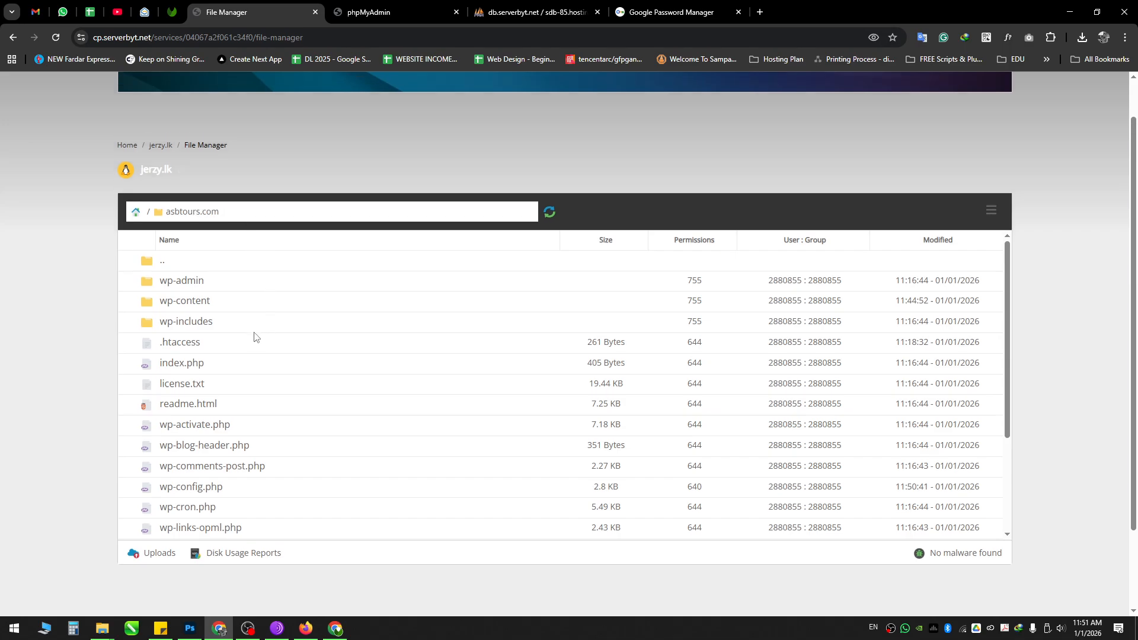
{"action": "scroll", "coordinate": [249, 356], "scroll_direction": "down", "scroll_amount": 3}
{"action": "scroll", "coordinate": [207, 406], "scroll_direction": "down", "scroll_amount": 1}
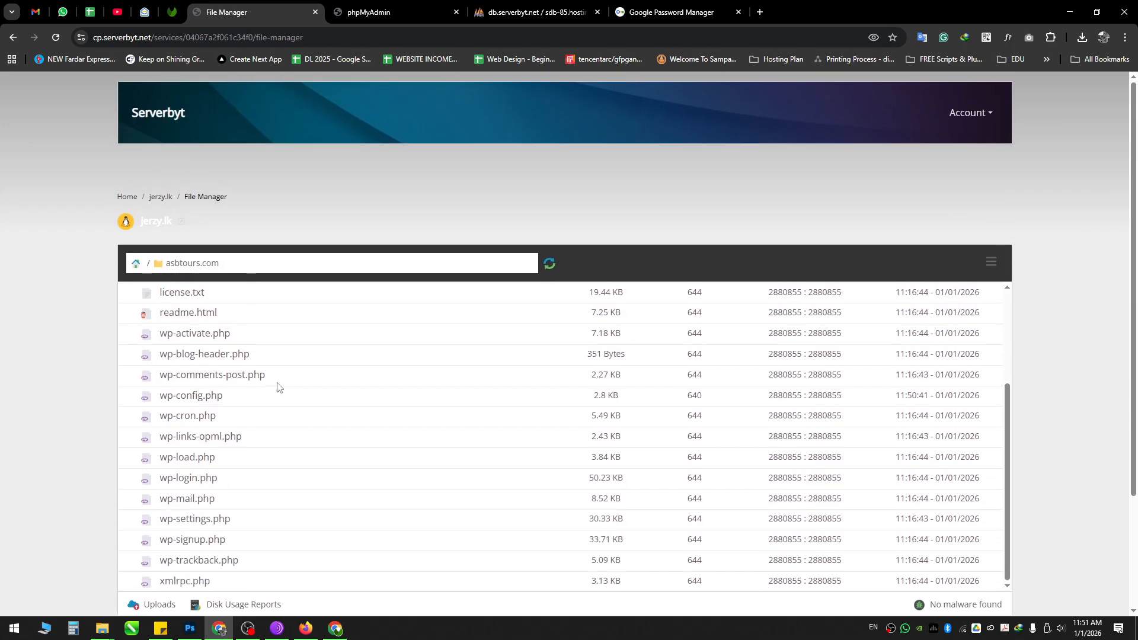
{"action": "right_click", "coordinate": [238, 401]}
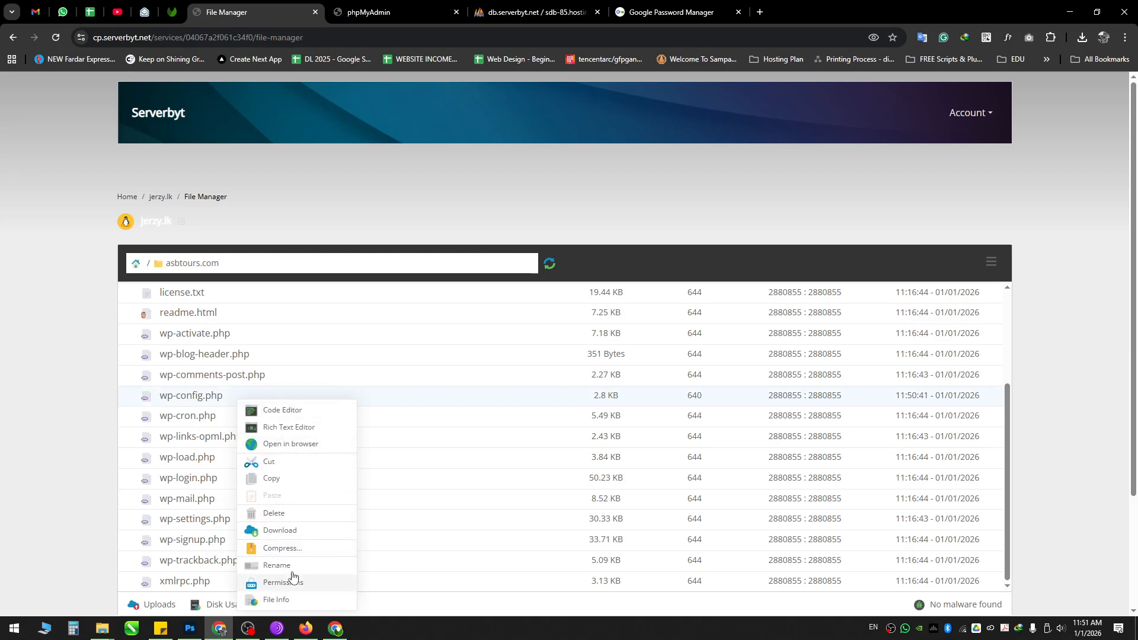
{"action": "left_click", "coordinate": [300, 535]}
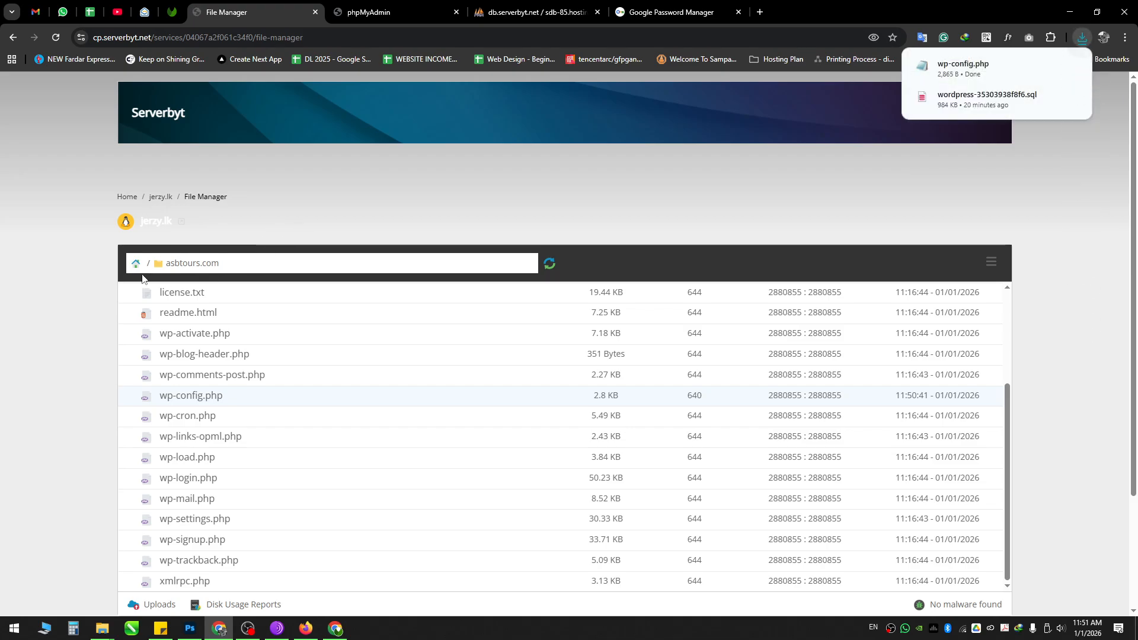
{"action": "left_click_drag", "start_coordinate": [167, 264], "coordinate": [226, 265]}
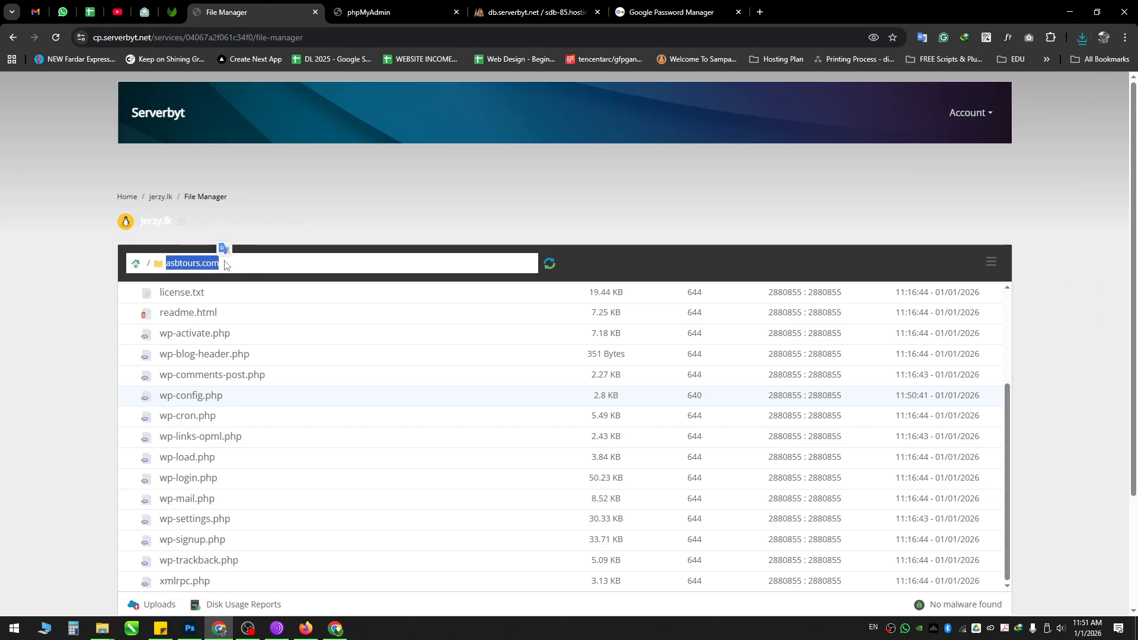
Step: From the home directory, delete the asbtours.com folder and confirm the permanent deletion
{"action": "left_click", "coordinate": [137, 265]}
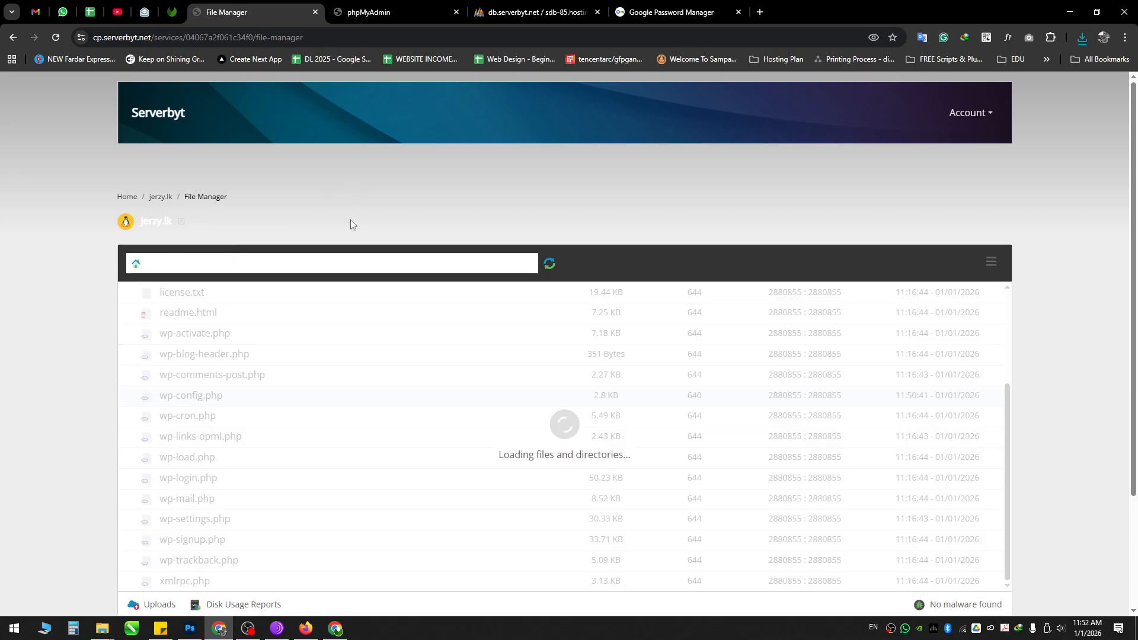
{"action": "scroll", "coordinate": [309, 214], "scroll_direction": "down", "scroll_amount": 2}
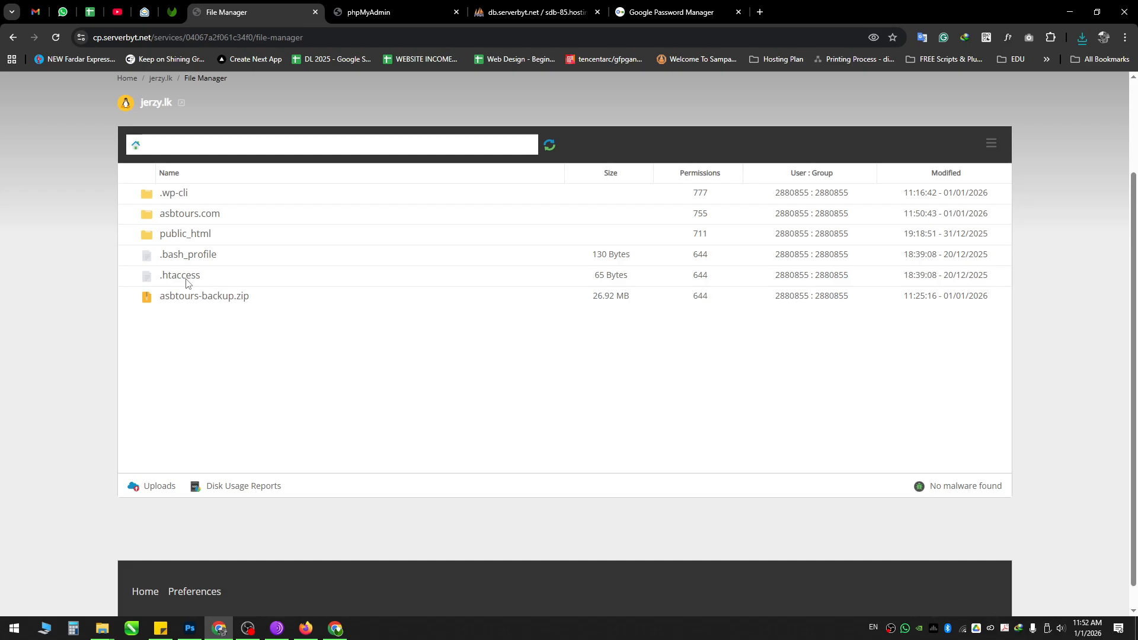
{"action": "right_click", "coordinate": [237, 216]}
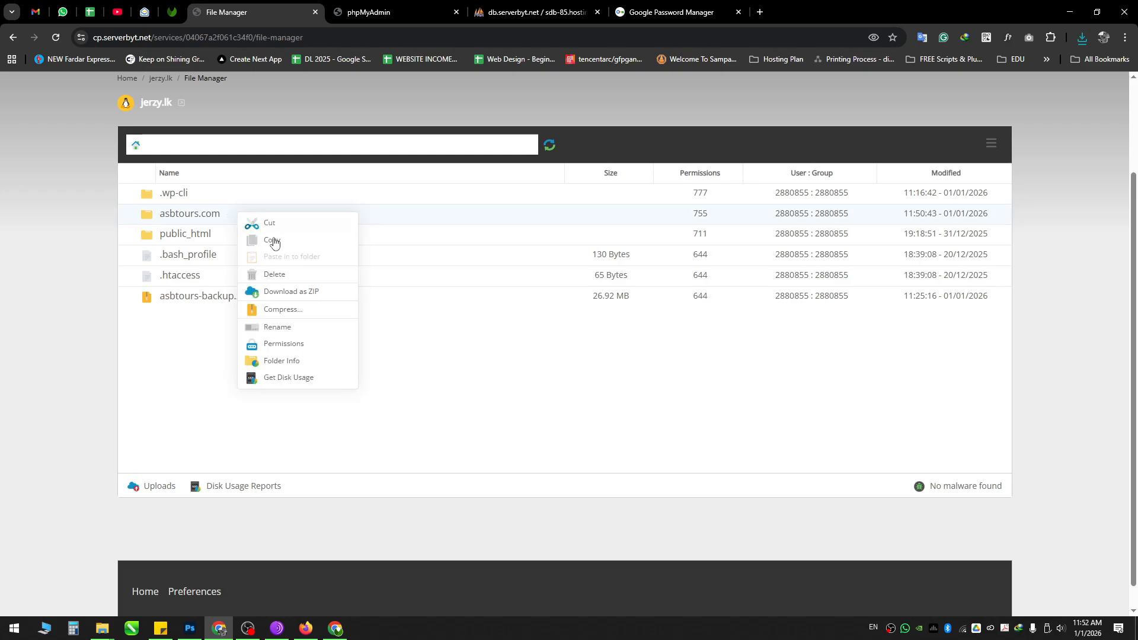
{"action": "left_click", "coordinate": [284, 276]}
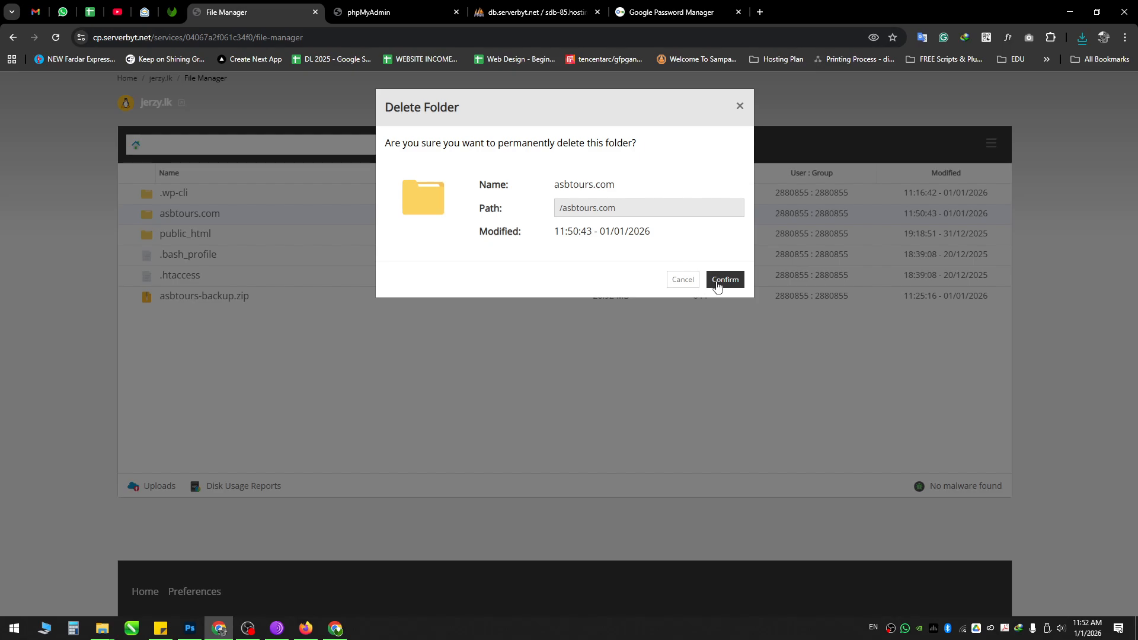
{"action": "left_click", "coordinate": [719, 281]}
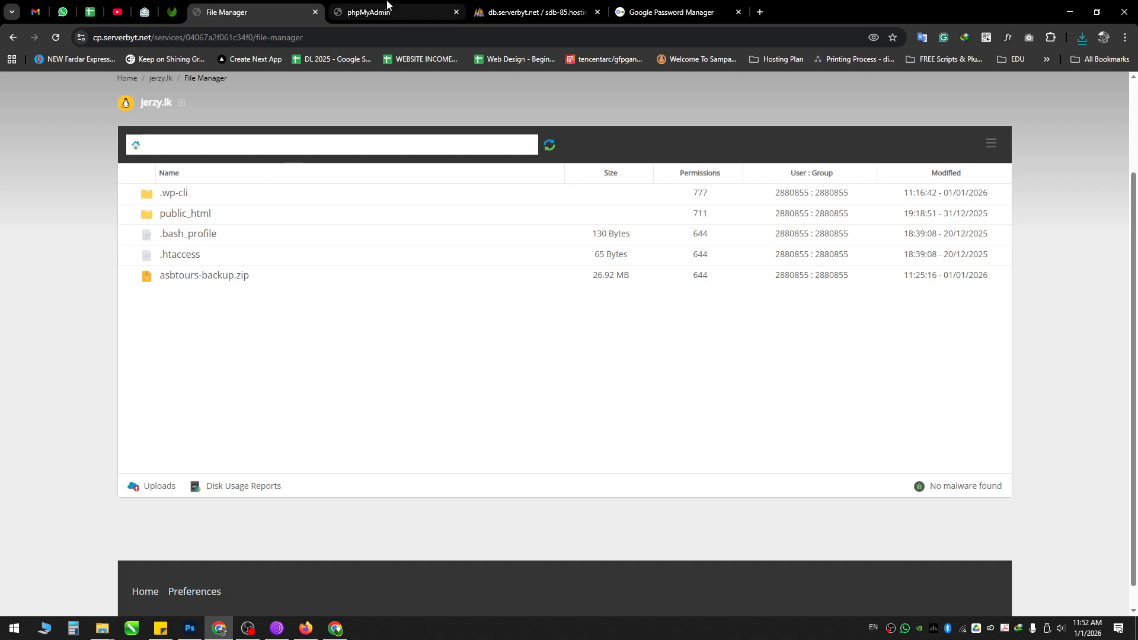
Step: Go from phpMyAdmin to Manage Domains and select asbtours.com's document root value
{"action": "left_click", "coordinate": [387, 4]}
{"action": "scroll", "coordinate": [290, 252], "scroll_direction": "up", "scroll_amount": 3}
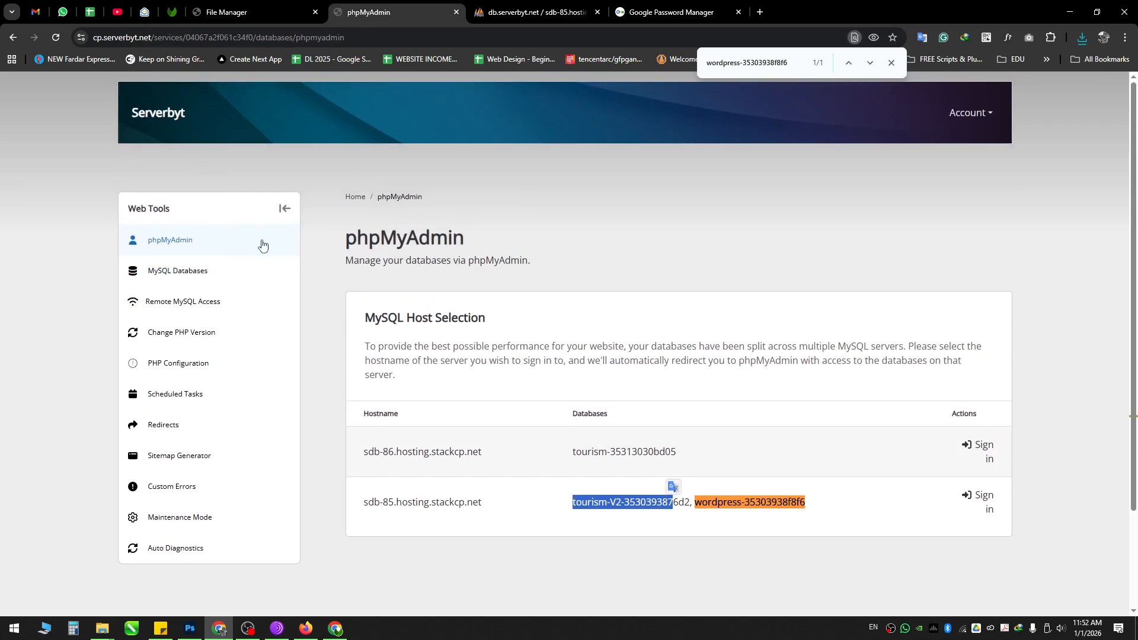
{"action": "left_click", "coordinate": [356, 196]}
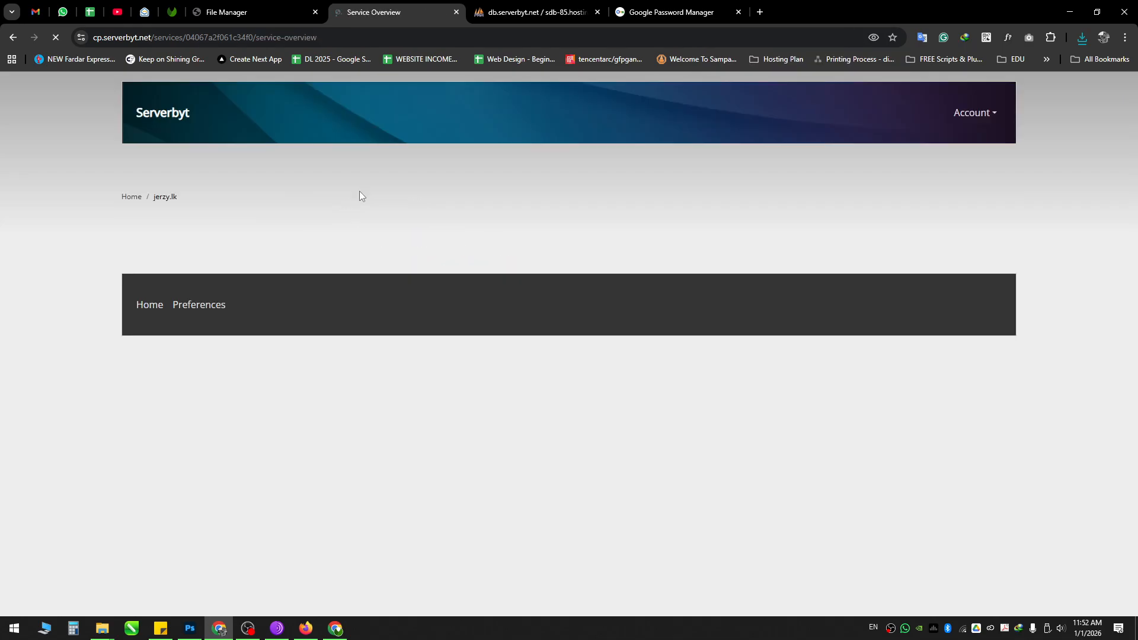
{"action": "scroll", "coordinate": [216, 371], "scroll_direction": "down", "scroll_amount": 10}
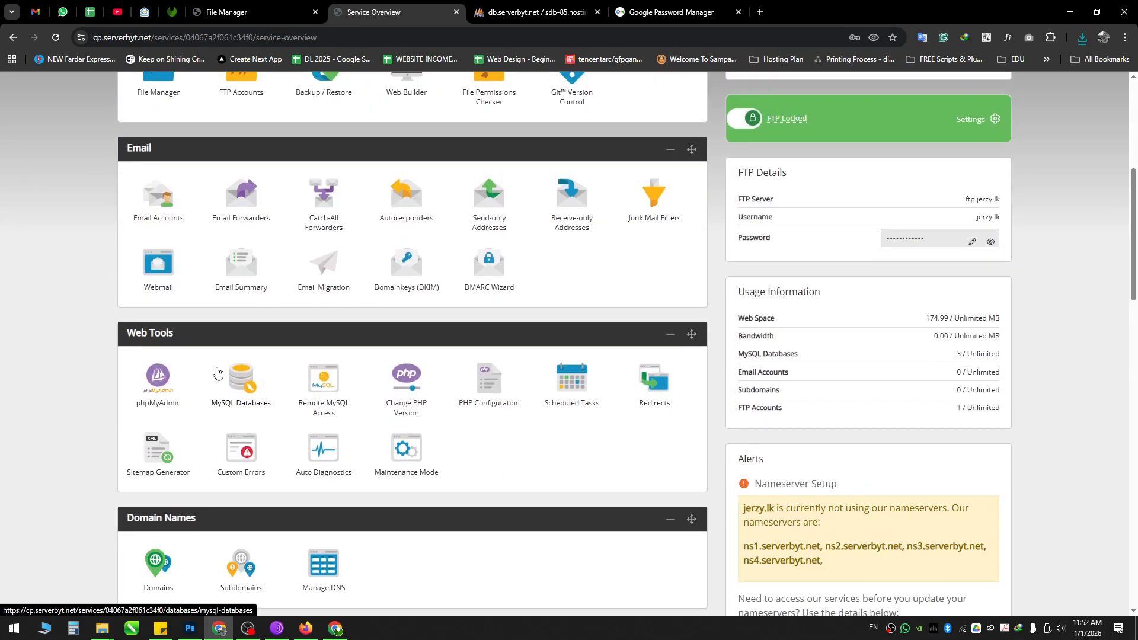
{"action": "scroll", "coordinate": [217, 371], "scroll_direction": "up", "scroll_amount": 2}
{"action": "scroll", "coordinate": [168, 412], "scroll_direction": "down", "scroll_amount": 4}
{"action": "left_click", "coordinate": [163, 432]}
{"action": "scroll", "coordinate": [457, 305], "scroll_direction": "down", "scroll_amount": 5}
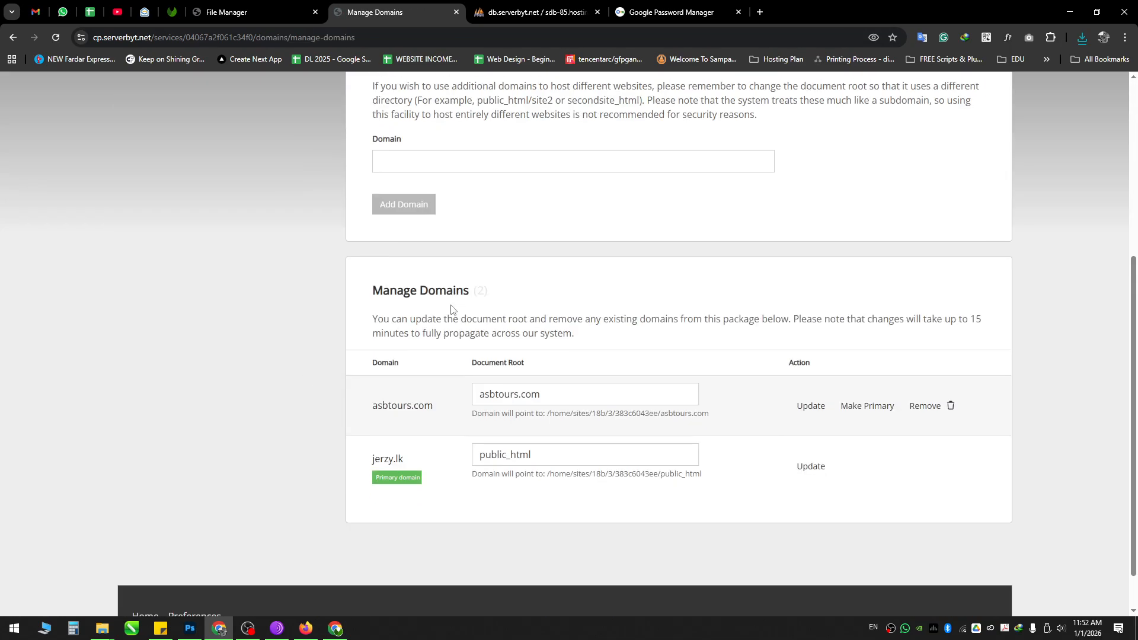
{"action": "scroll", "coordinate": [450, 308], "scroll_direction": "down", "scroll_amount": 1}
{"action": "left_click_drag", "start_coordinate": [559, 344], "coordinate": [454, 347]}
{"action": "key", "text": "ctrl+c"}
Step: Create a new folder named asbtours.com in the File Manager home directory
{"action": "key", "text": "ctrl+shift+Tab"}
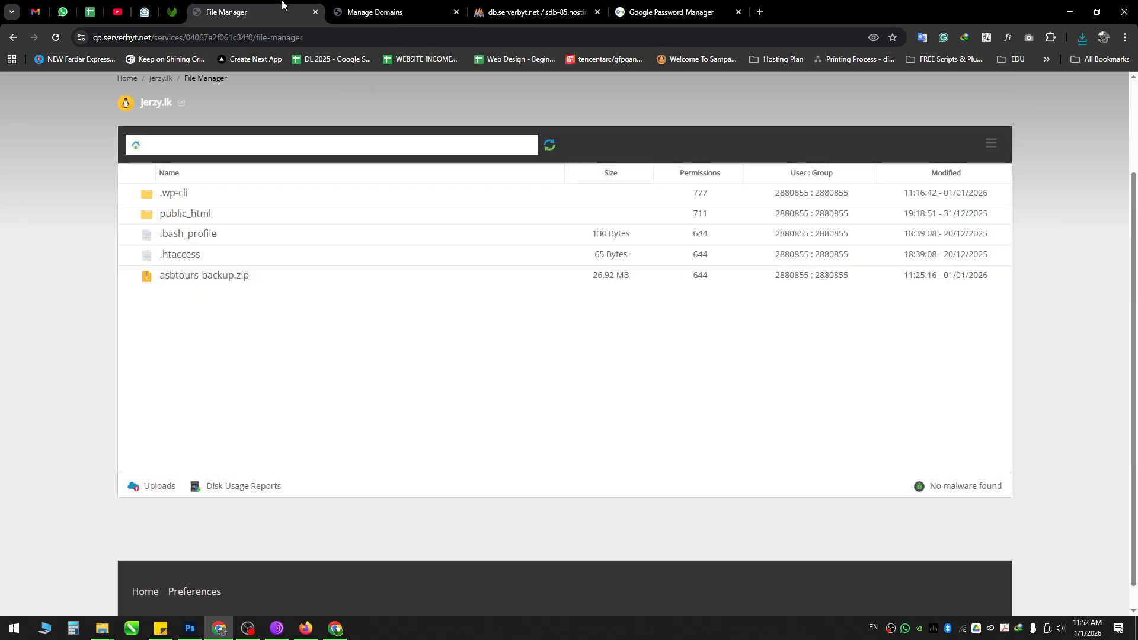
{"action": "right_click", "coordinate": [234, 332]}
{"action": "left_click", "coordinate": [256, 360]}
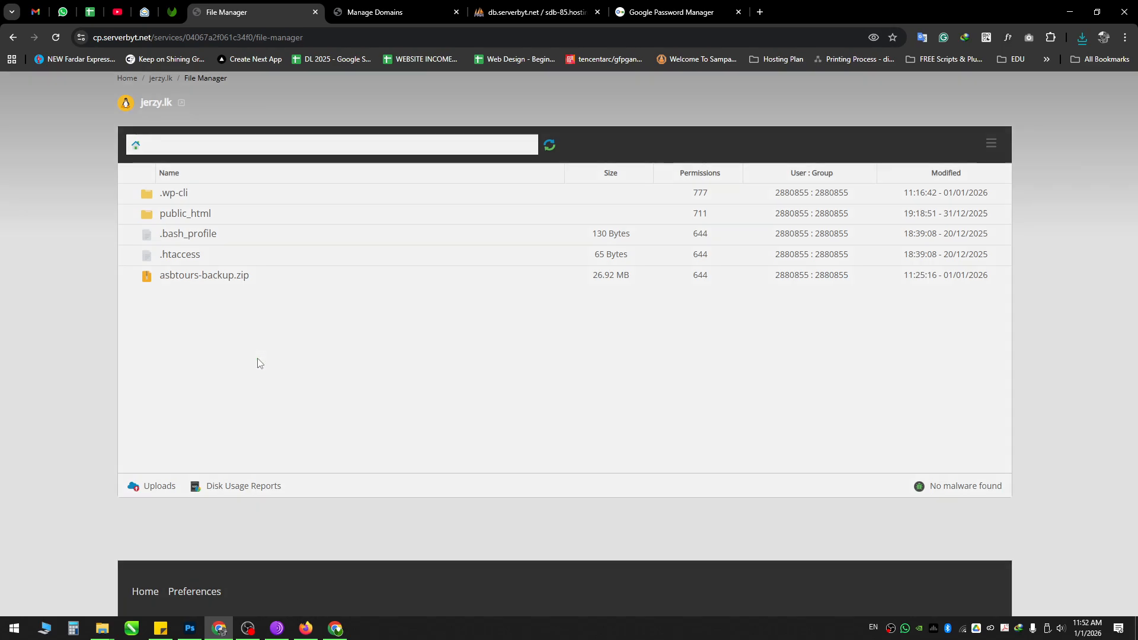
{"action": "key", "text": "ctrl+v"}
{"action": "left_click", "coordinate": [667, 200]}
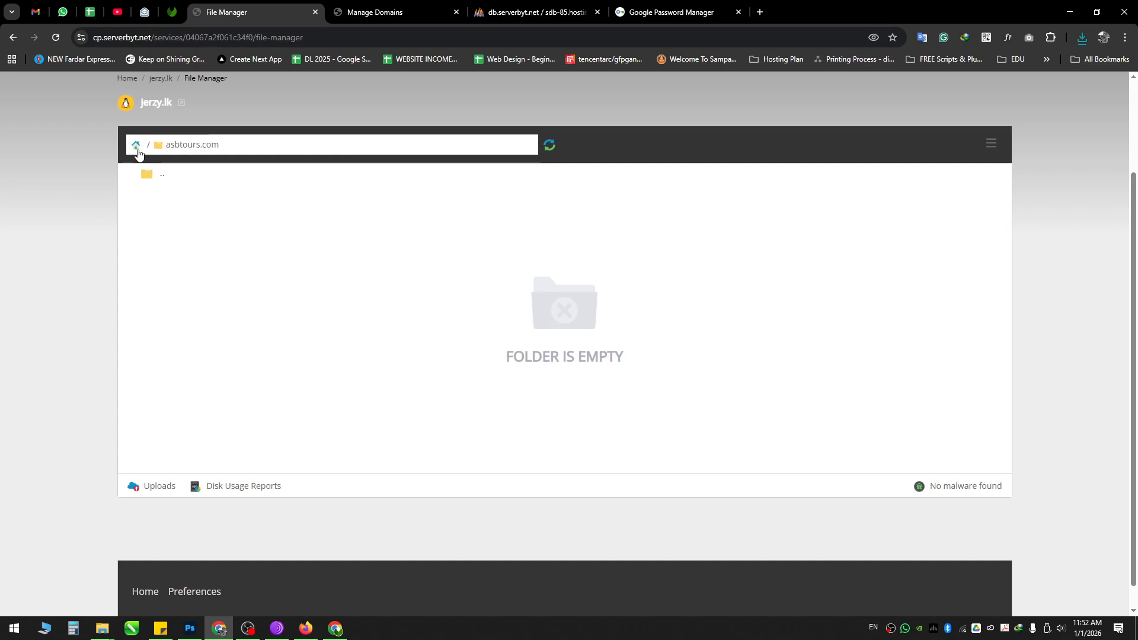
Step: Move asbtours-backup.zip into the new asbtours.com folder and open that folder
{"action": "left_click", "coordinate": [135, 145]}
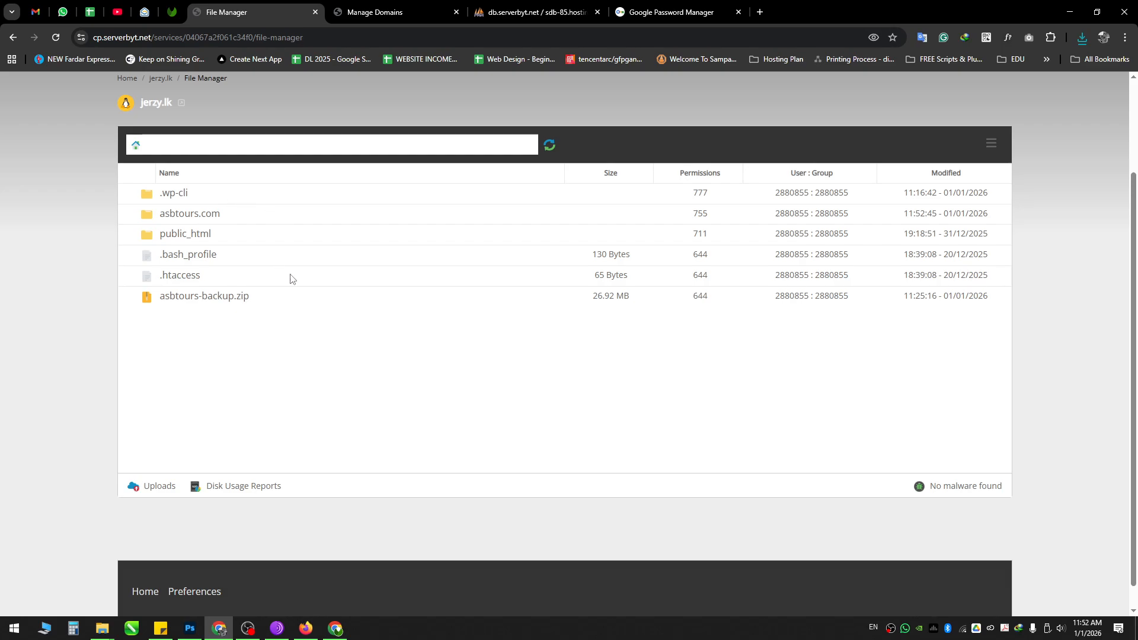
{"action": "double_click", "coordinate": [260, 216]}
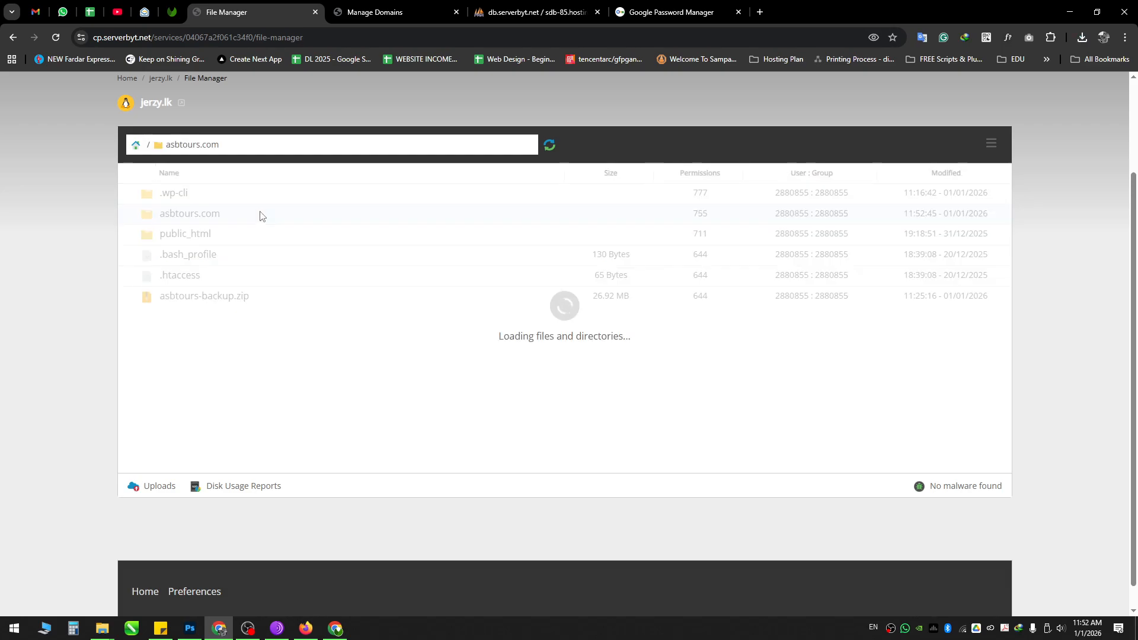
{"action": "left_click", "coordinate": [150, 488]}
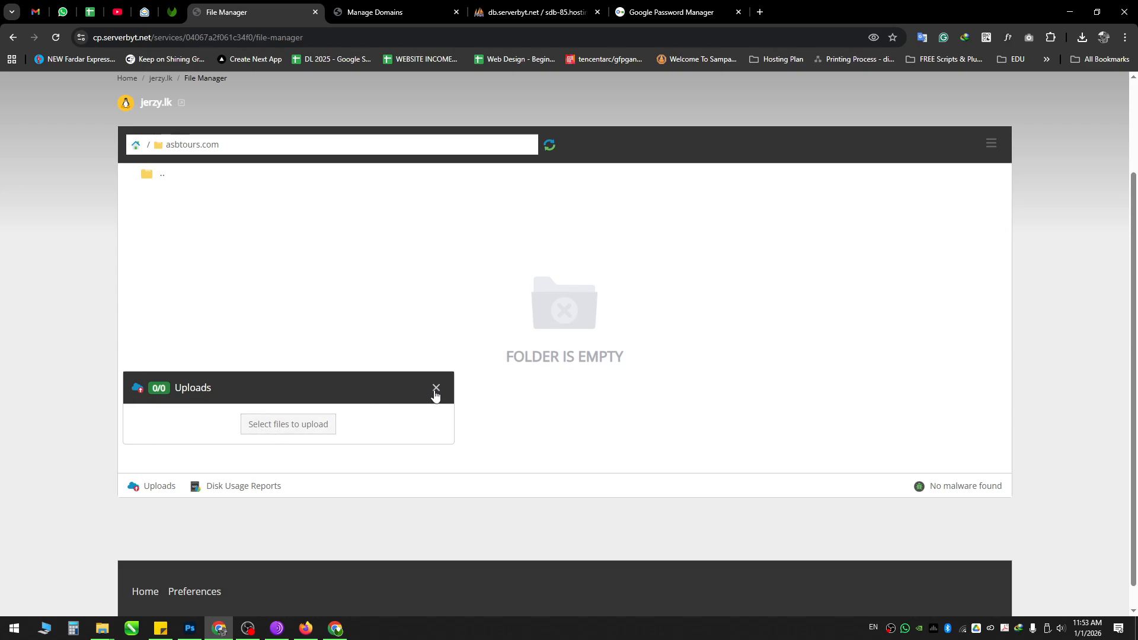
{"action": "mouse_move", "coordinate": [103, 628]}
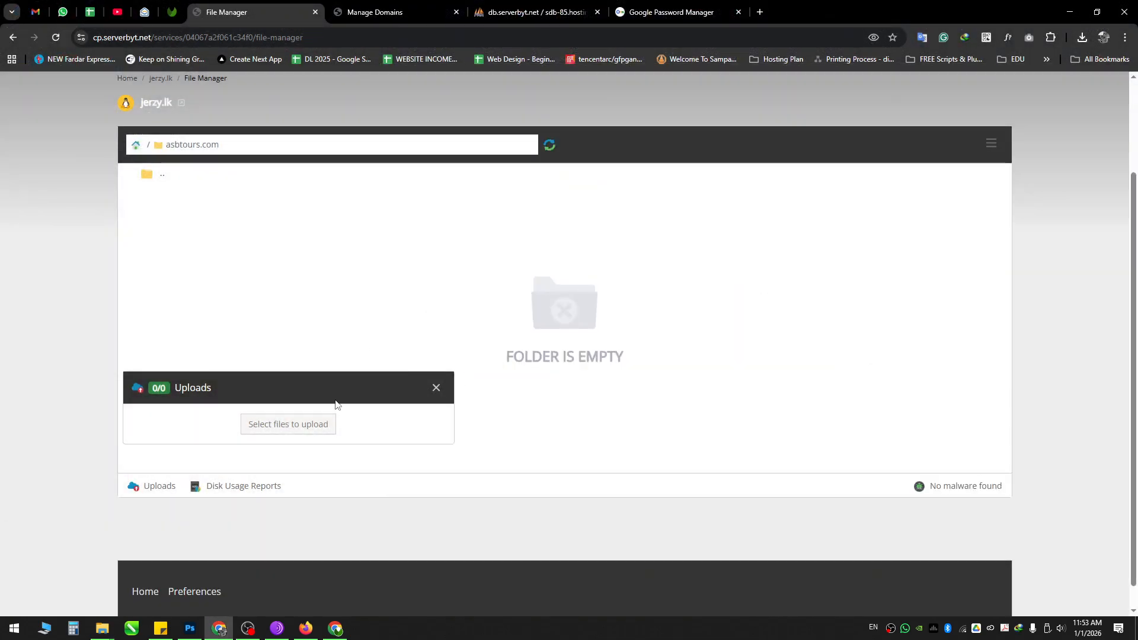
{"action": "left_click", "coordinate": [435, 389]}
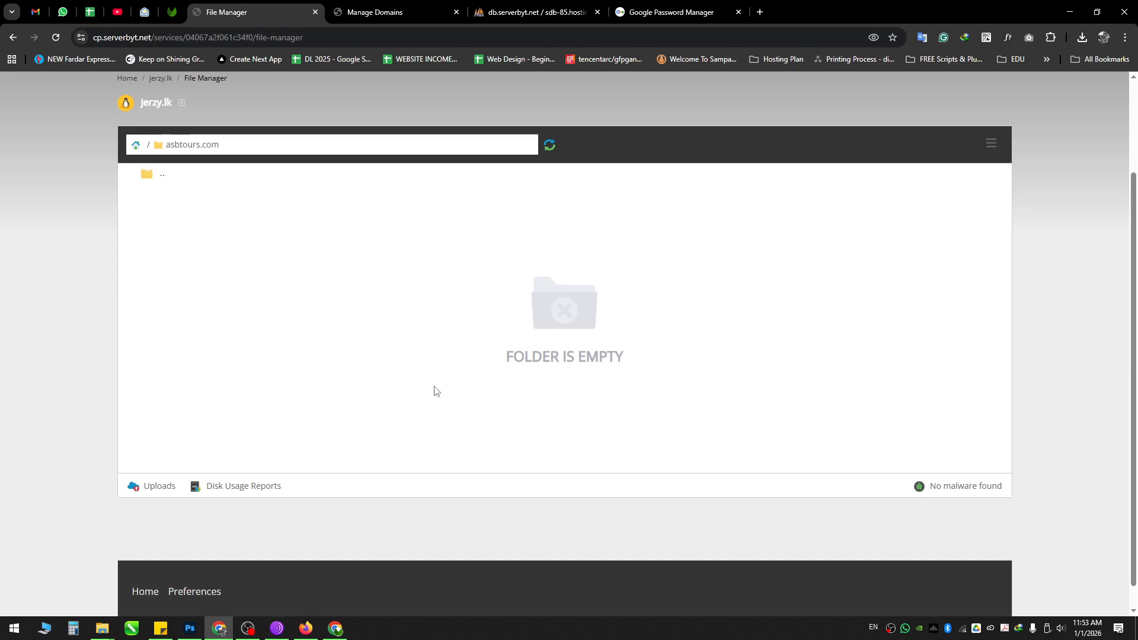
{"action": "left_click", "coordinate": [135, 145]}
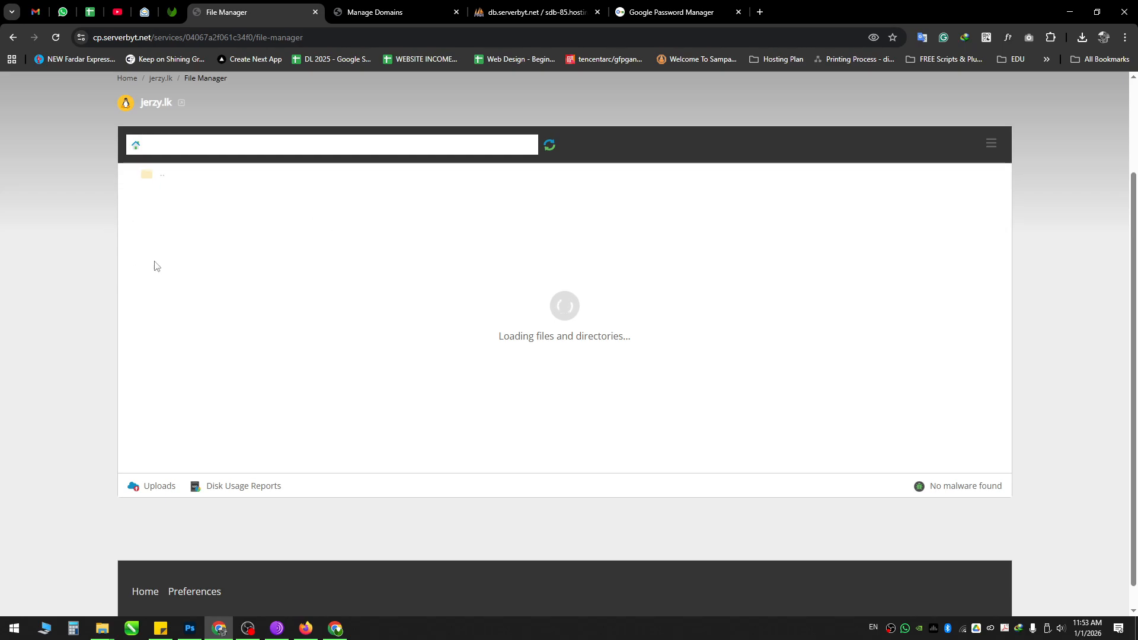
{"action": "left_click_drag", "start_coordinate": [250, 302], "coordinate": [270, 215]}
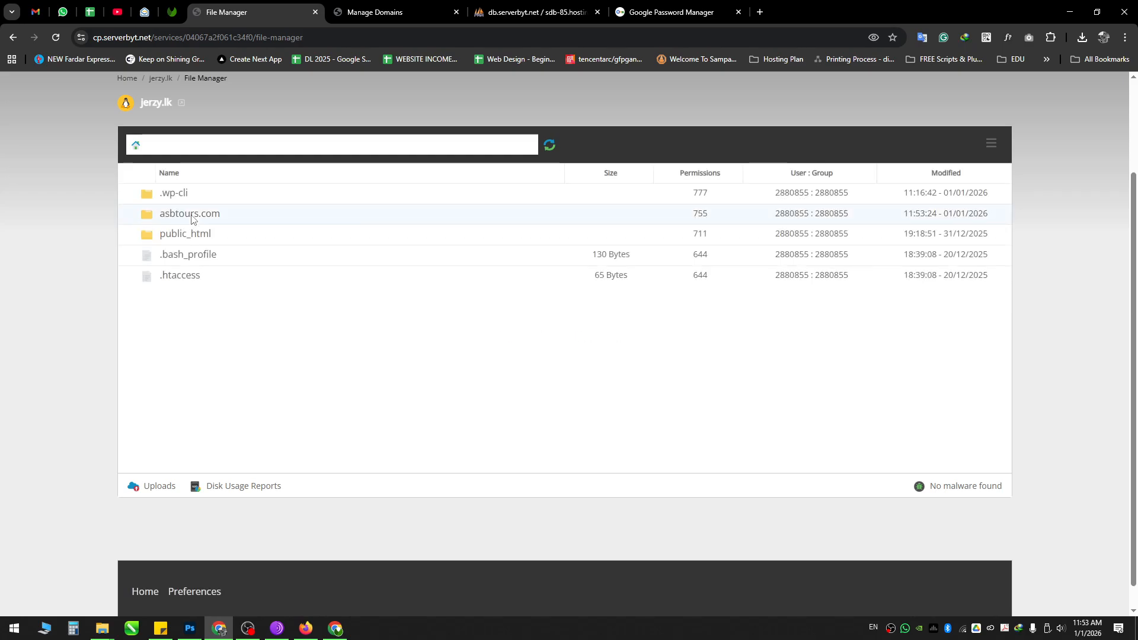
{"action": "double_click", "coordinate": [191, 217]}
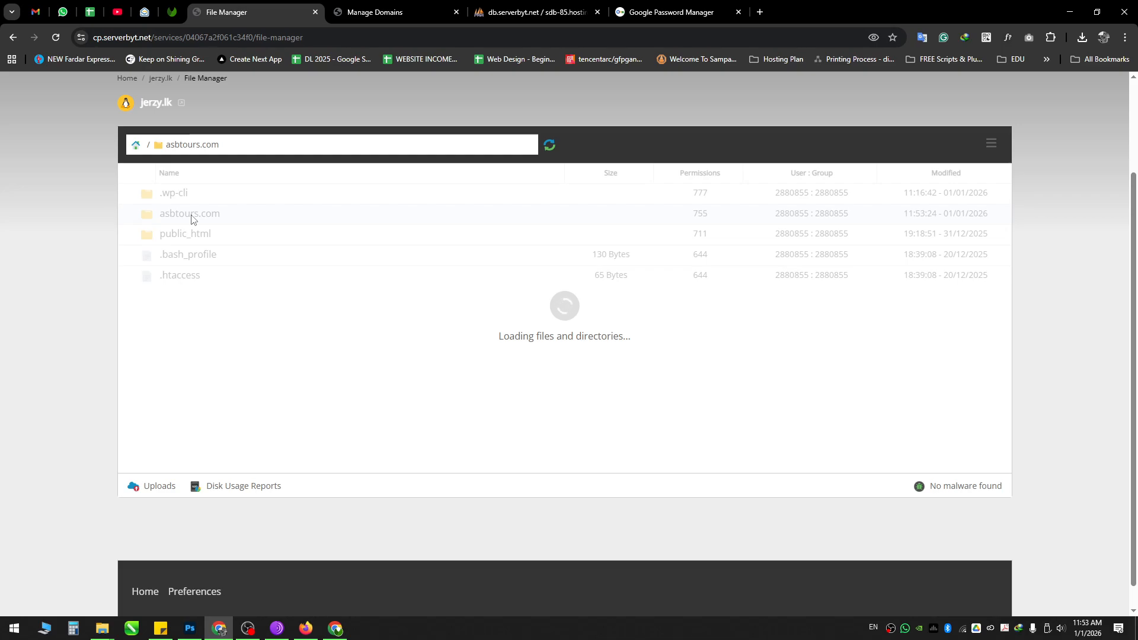
Step: Extract asbtours-backup.zip in place inside asbtours.com, then delete the zip
{"action": "right_click", "coordinate": [268, 218]}
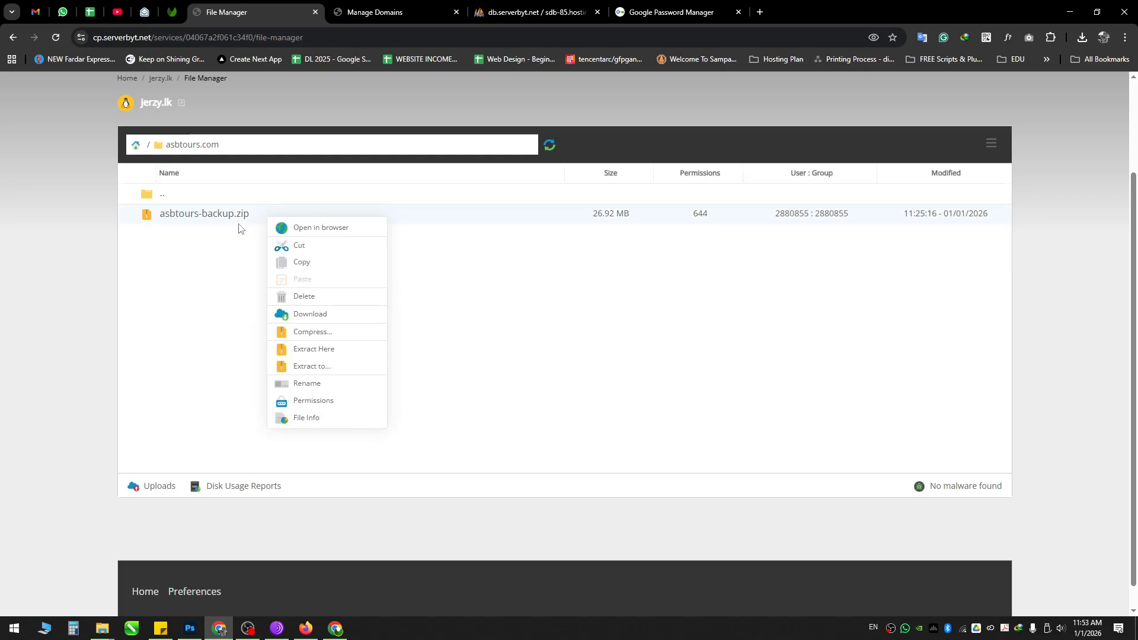
{"action": "left_click", "coordinate": [334, 354]}
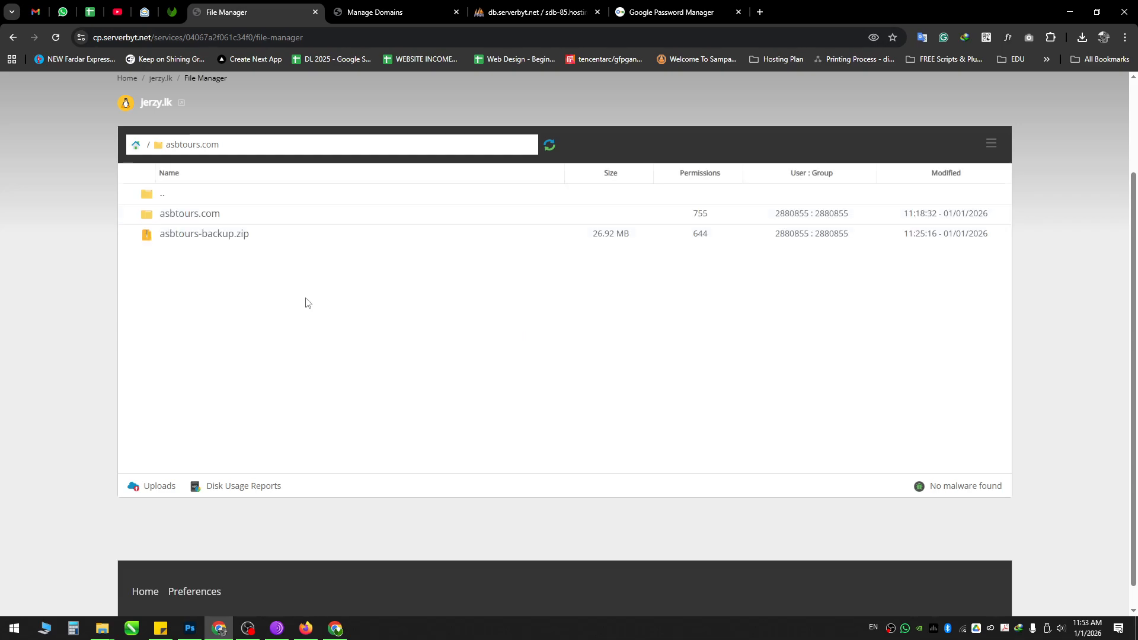
{"action": "right_click", "coordinate": [257, 239]}
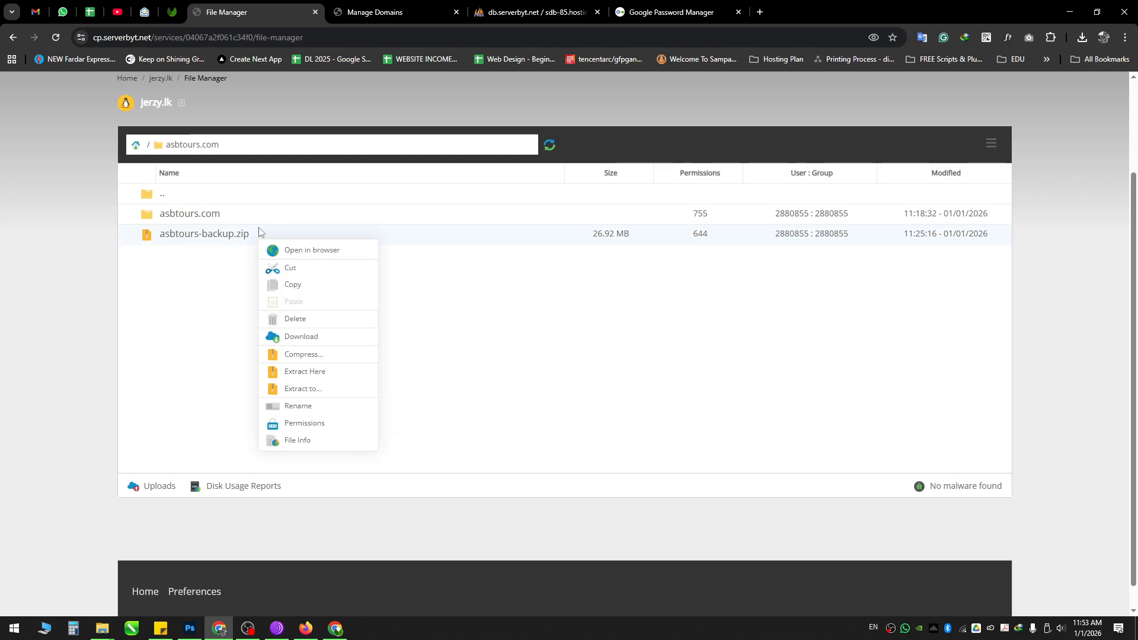
{"action": "left_click", "coordinate": [307, 327]}
{"action": "left_click", "coordinate": [725, 303]}
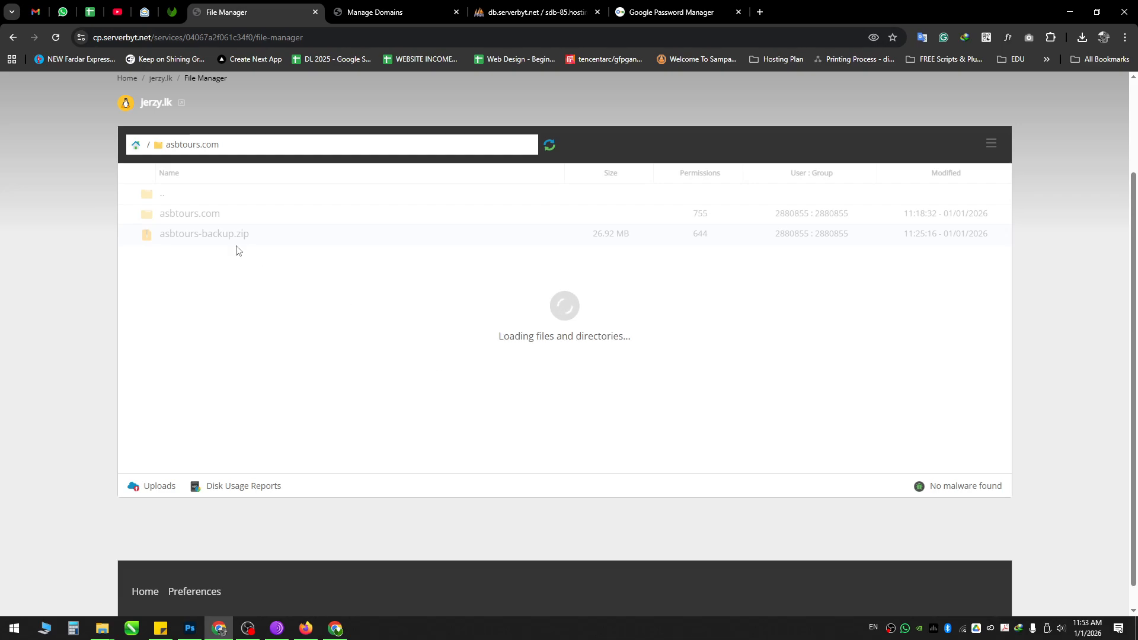
{"action": "left_click", "coordinate": [138, 145]}
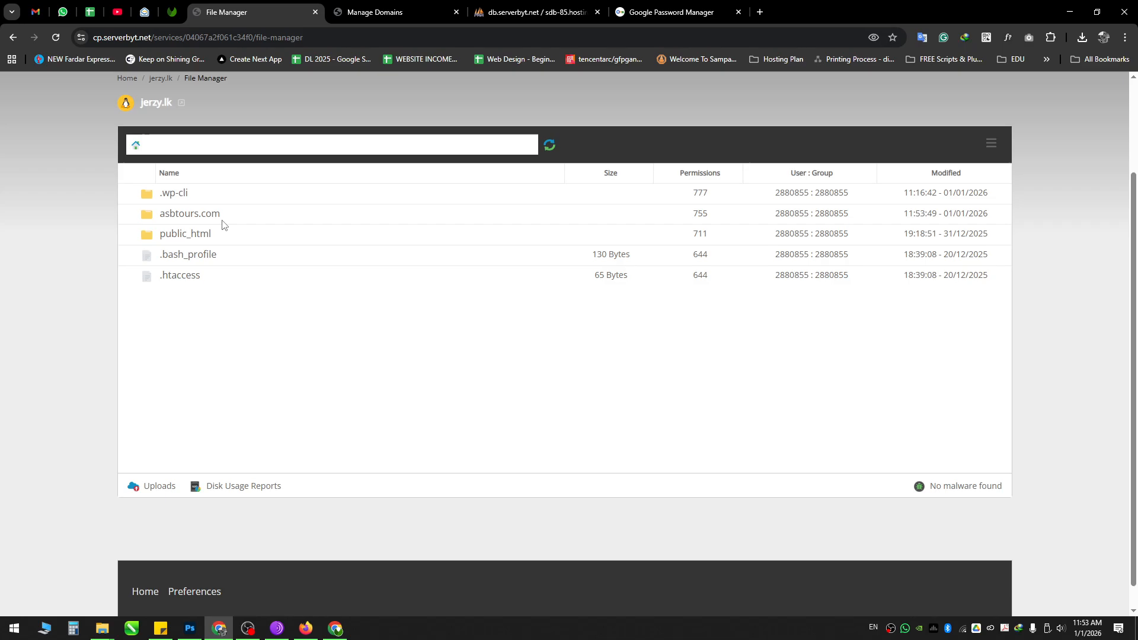
{"action": "double_click", "coordinate": [241, 216]}
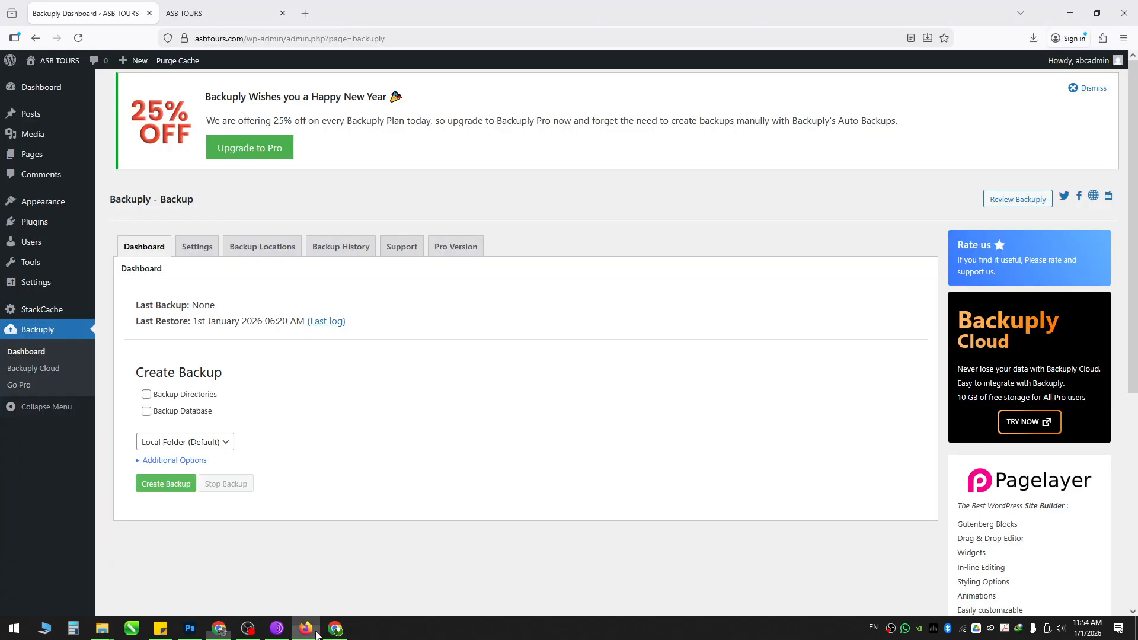
Step: Check the live asbtours.com site in a new Firefox tab, which shows 403 Forbidden
{"action": "left_click", "coordinate": [306, 629]}
{"action": "mouse_move", "coordinate": [68, 62]}
{"action": "middle_click", "coordinate": [56, 81]}
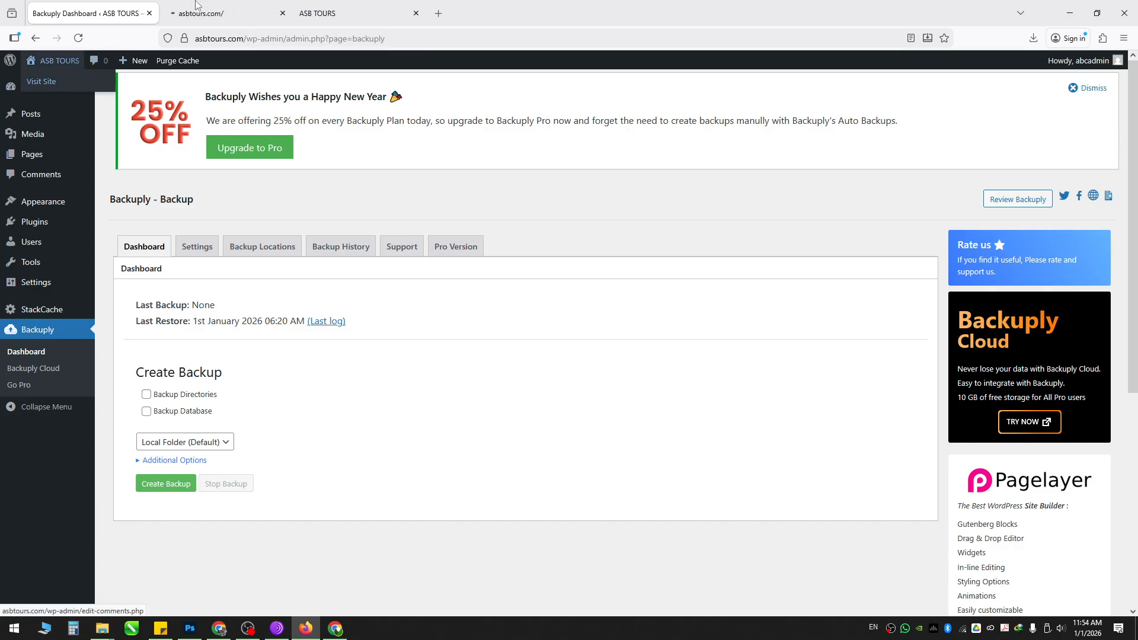
{"action": "left_click", "coordinate": [261, 10]}
{"action": "left_click_drag", "start_coordinate": [72, 59], "coordinate": [249, 124]}
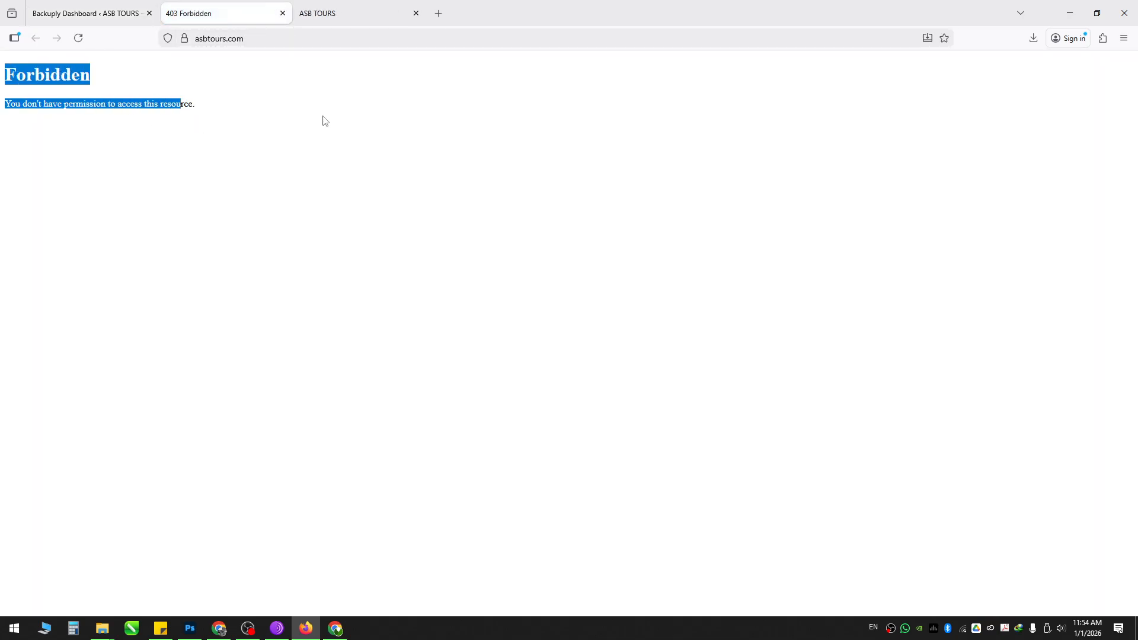
{"action": "left_click", "coordinate": [1070, 13]}
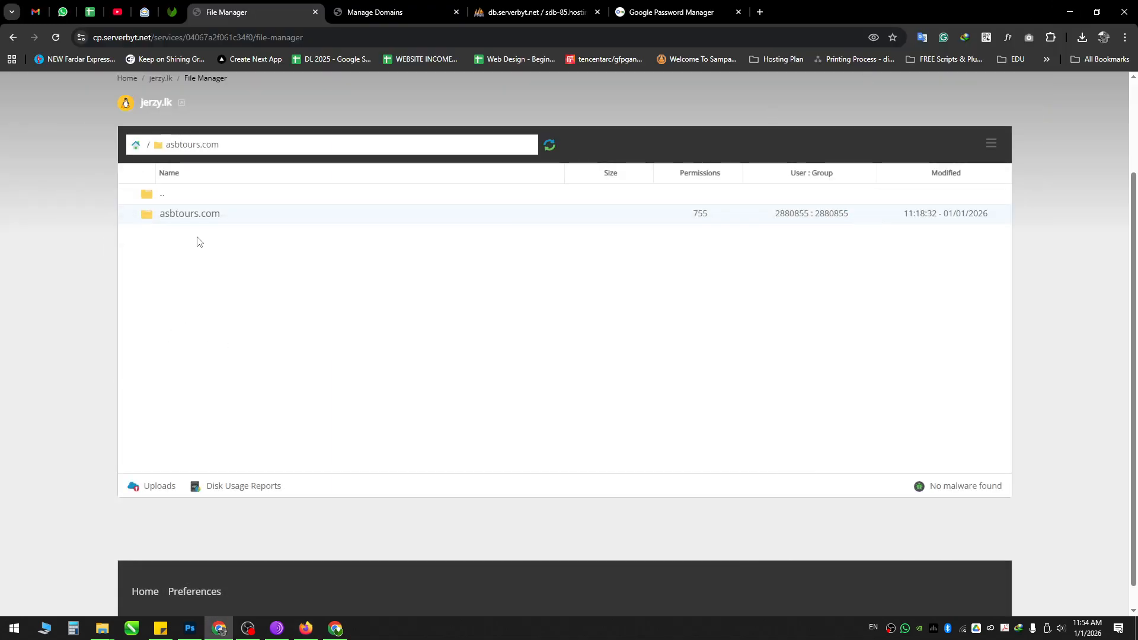
Step: Select all WordPress files in the nested asbtours.com subfolder and cut them
{"action": "left_click", "coordinate": [211, 215]}
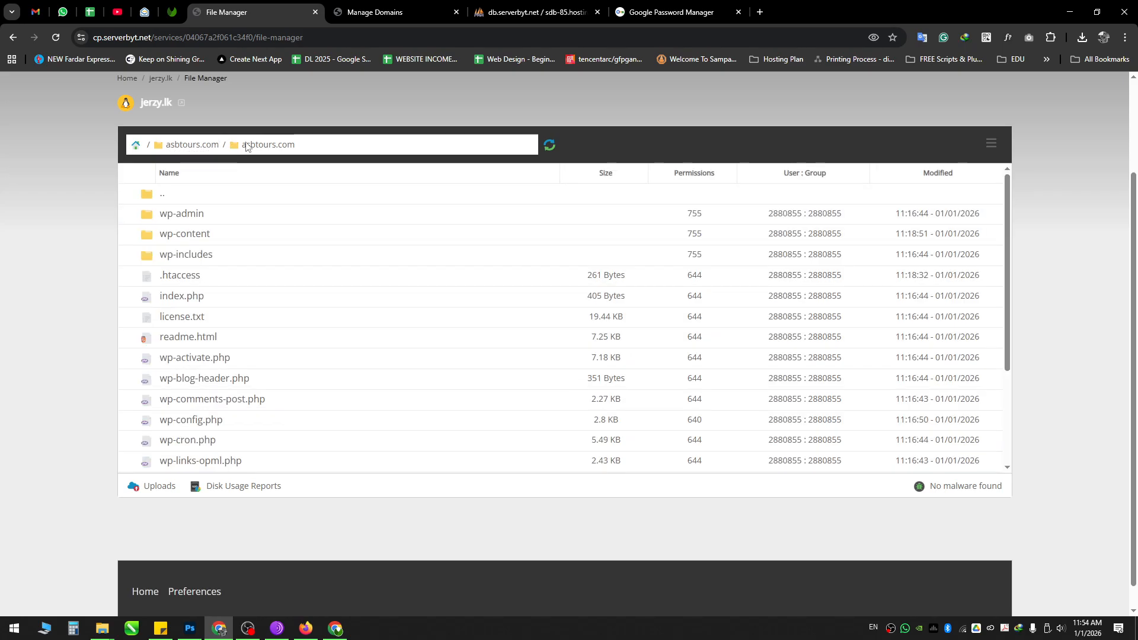
{"action": "scroll", "coordinate": [236, 374], "scroll_direction": "down", "scroll_amount": 2}
{"action": "scroll", "coordinate": [237, 373], "scroll_direction": "up", "scroll_amount": 2}
{"action": "key", "text": "ctrl+a"}
{"action": "right_click", "coordinate": [247, 217]}
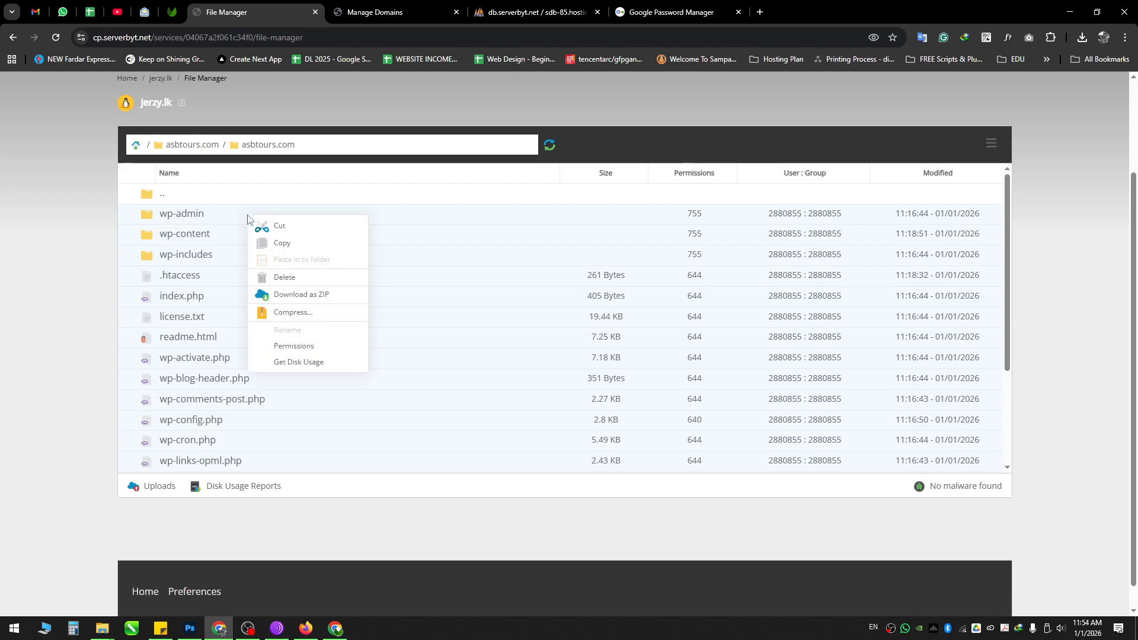
{"action": "left_click", "coordinate": [291, 225]}
Step: Paste the cut files into the parent asbtours.com folder
{"action": "scroll", "coordinate": [246, 393], "scroll_direction": "down", "scroll_amount": 1}
{"action": "scroll", "coordinate": [246, 392], "scroll_direction": "up", "scroll_amount": 2}
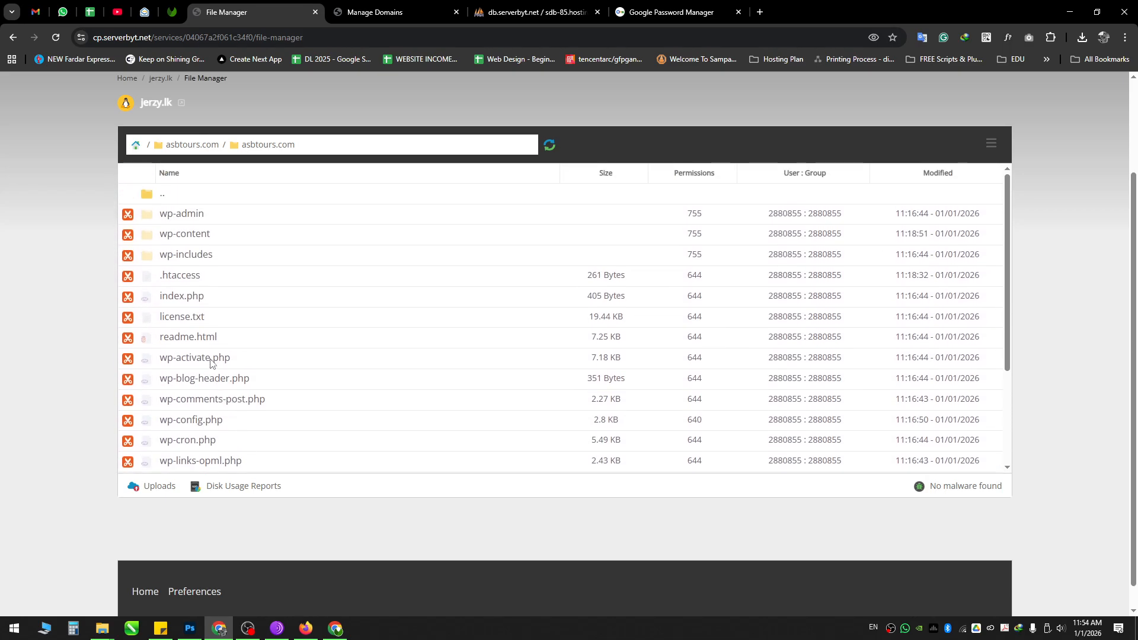
{"action": "left_click", "coordinate": [178, 151]}
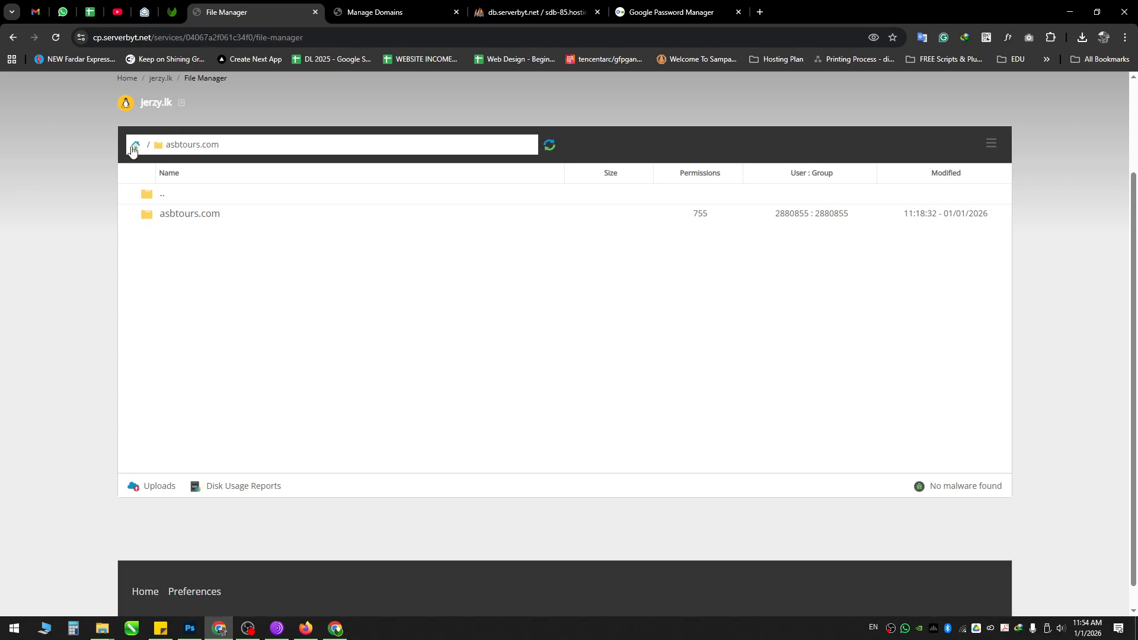
{"action": "left_click", "coordinate": [132, 150]}
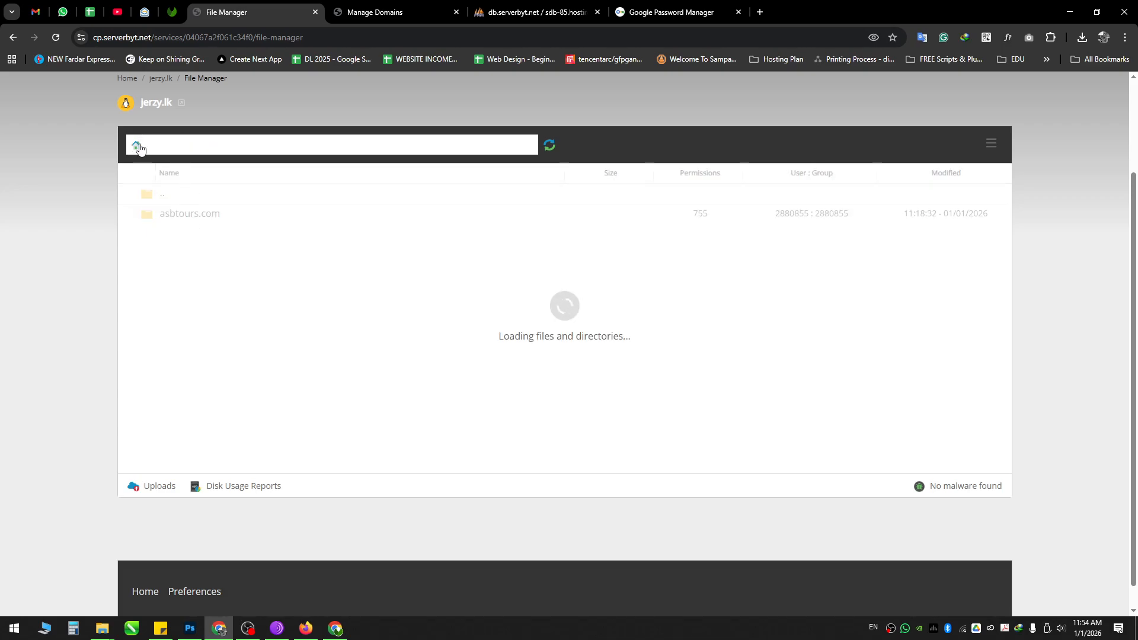
{"action": "double_click", "coordinate": [240, 217]}
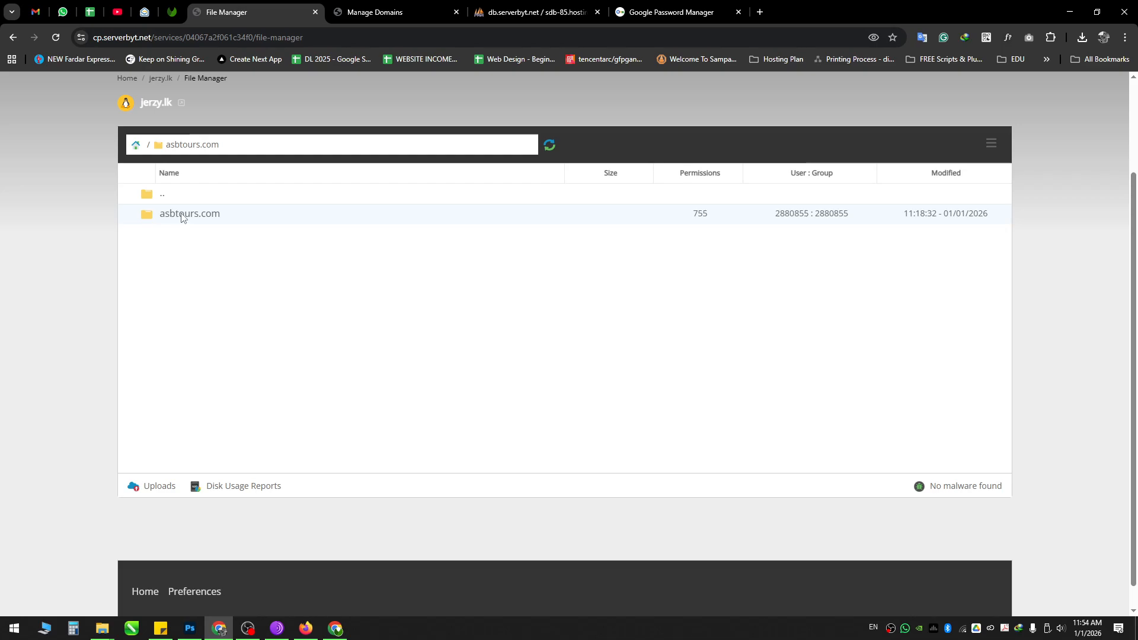
{"action": "right_click", "coordinate": [214, 254]}
{"action": "left_click", "coordinate": [257, 336]}
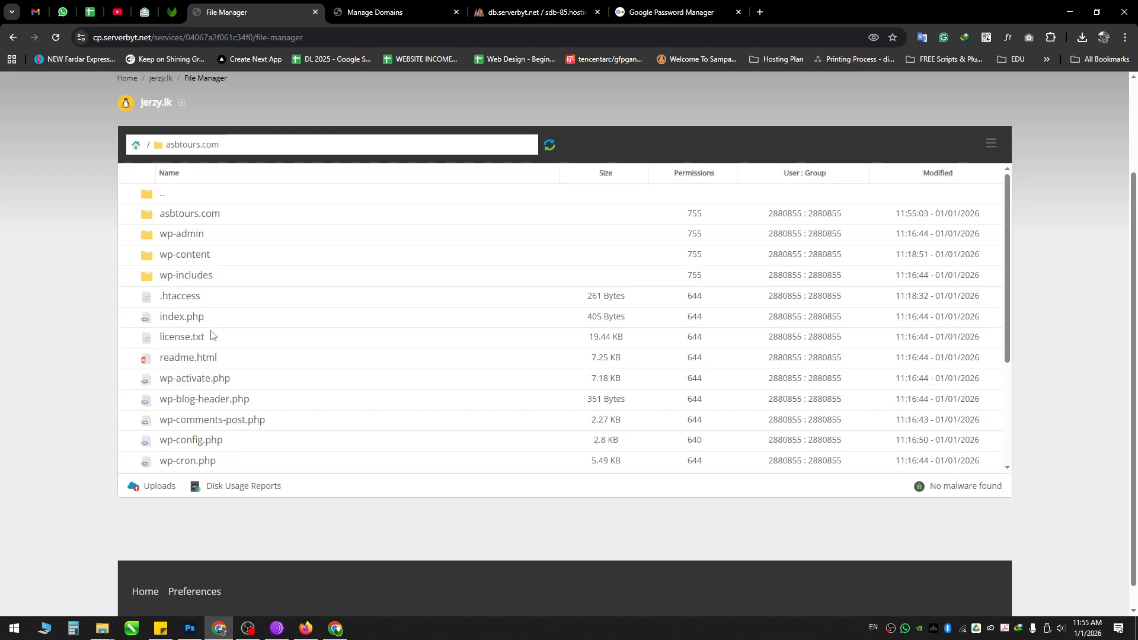
Step: Verify the nested asbtours.com subfolder is now empty, then return to its parent
{"action": "scroll", "coordinate": [215, 335], "scroll_direction": "up", "scroll_amount": 3}
{"action": "scroll", "coordinate": [213, 324], "scroll_direction": "down", "scroll_amount": 2}
{"action": "scroll", "coordinate": [214, 330], "scroll_direction": "up", "scroll_amount": 2}
{"action": "double_click", "coordinate": [231, 337]}
{"action": "scroll", "coordinate": [188, 409], "scroll_direction": "down", "scroll_amount": 2}
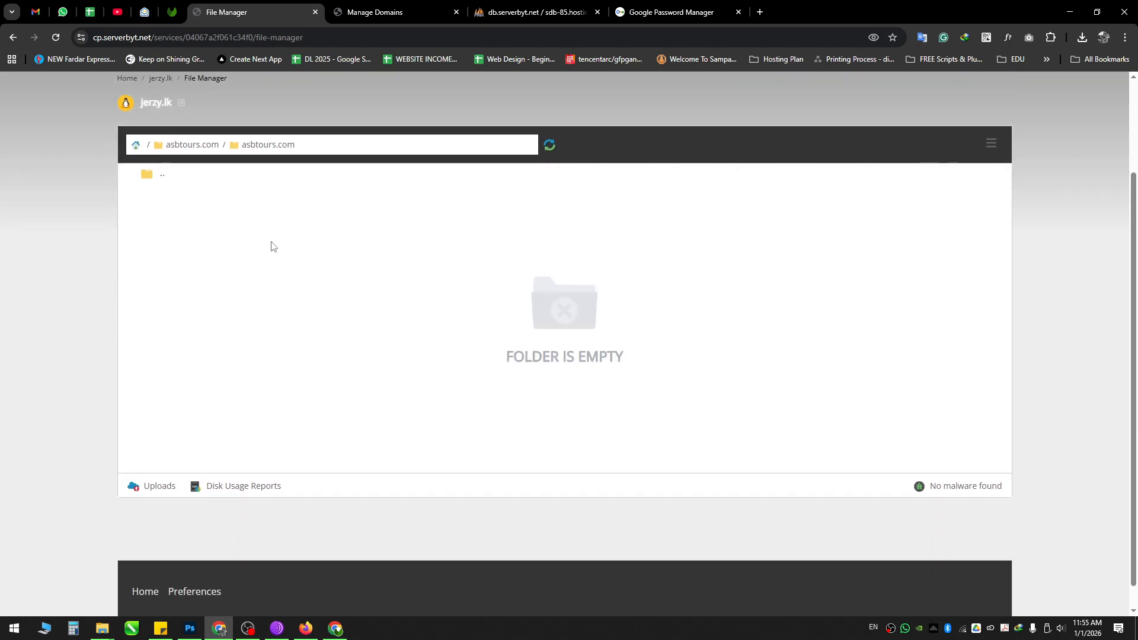
{"action": "left_click", "coordinate": [208, 145]}
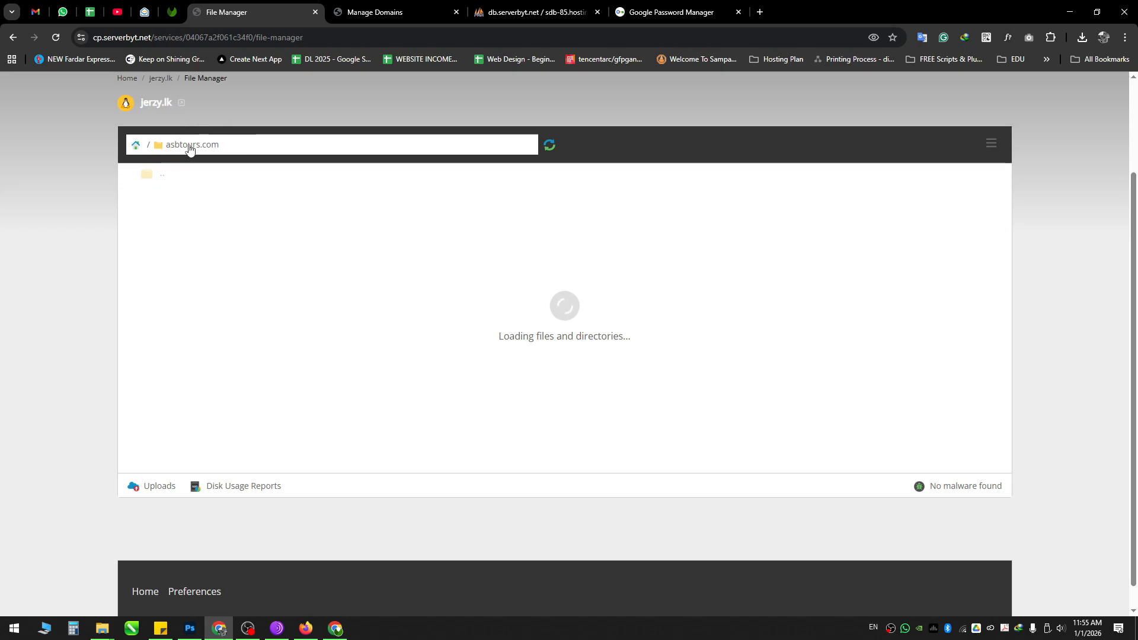
{"action": "right_click", "coordinate": [226, 217]}
{"action": "left_click", "coordinate": [281, 277]}
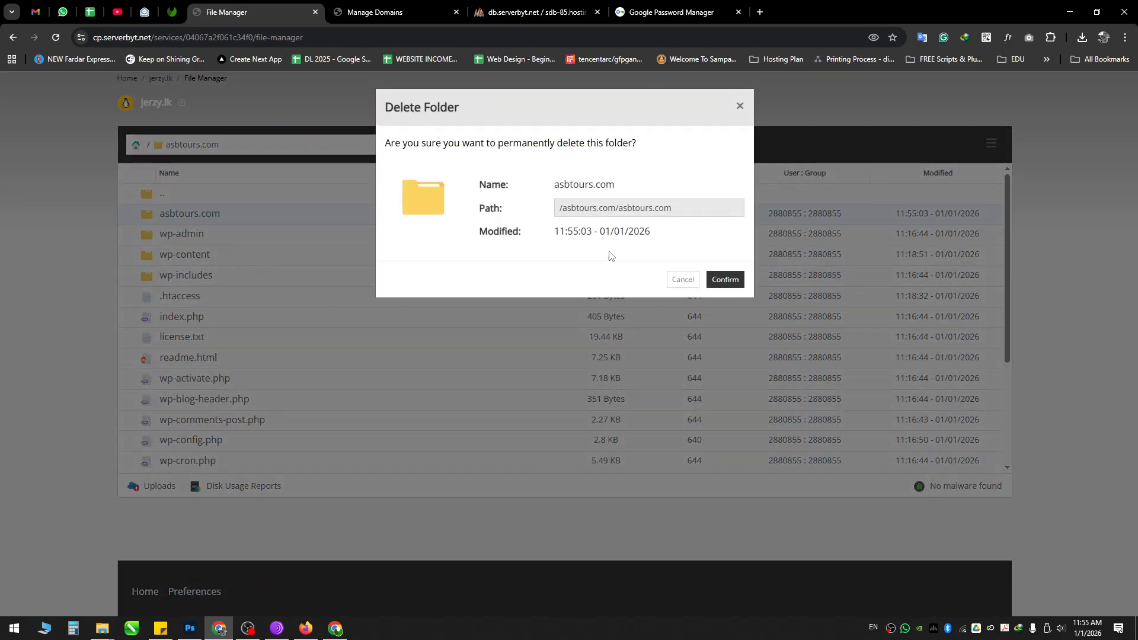
{"action": "left_click", "coordinate": [724, 278]}
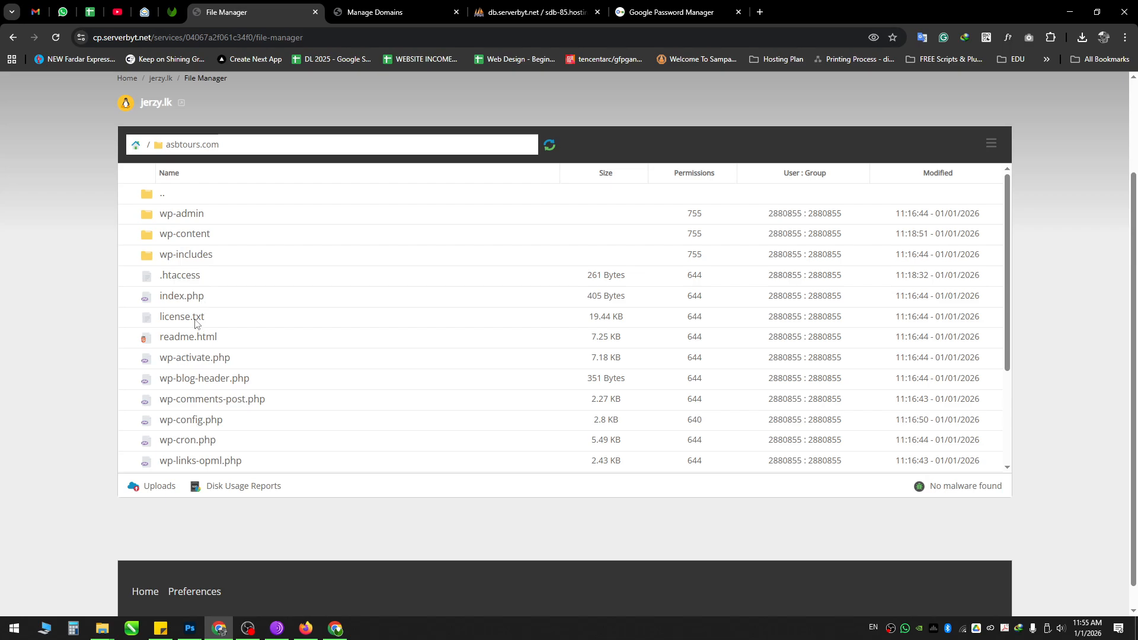
{"action": "scroll", "coordinate": [196, 324], "scroll_direction": "down", "scroll_amount": 3}
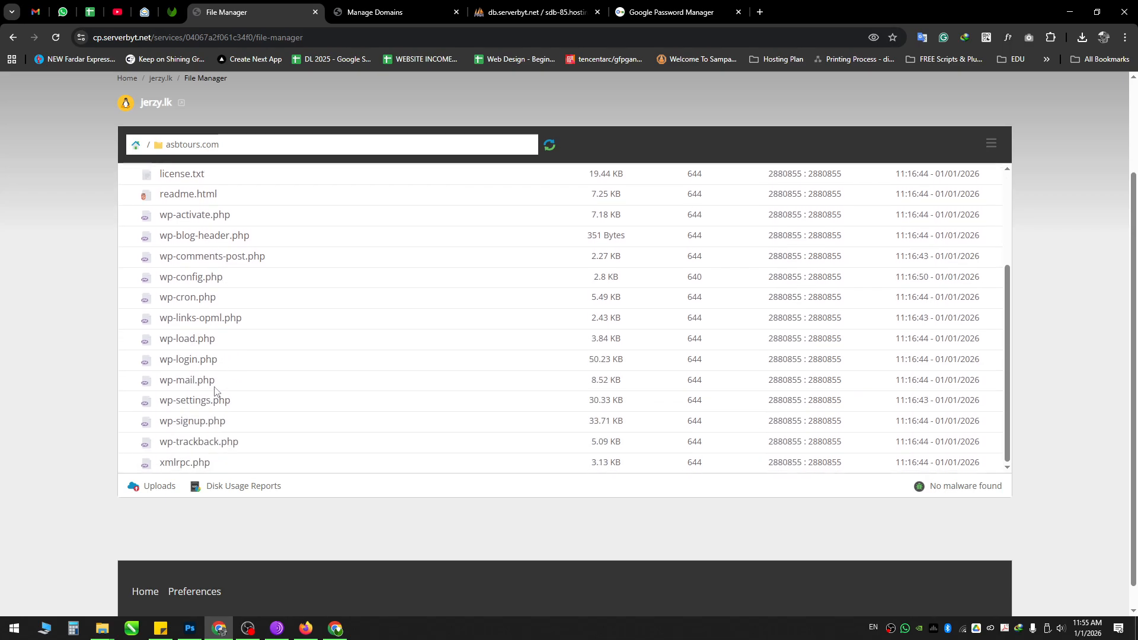
{"action": "scroll", "coordinate": [210, 433], "scroll_direction": "up", "scroll_amount": 2}
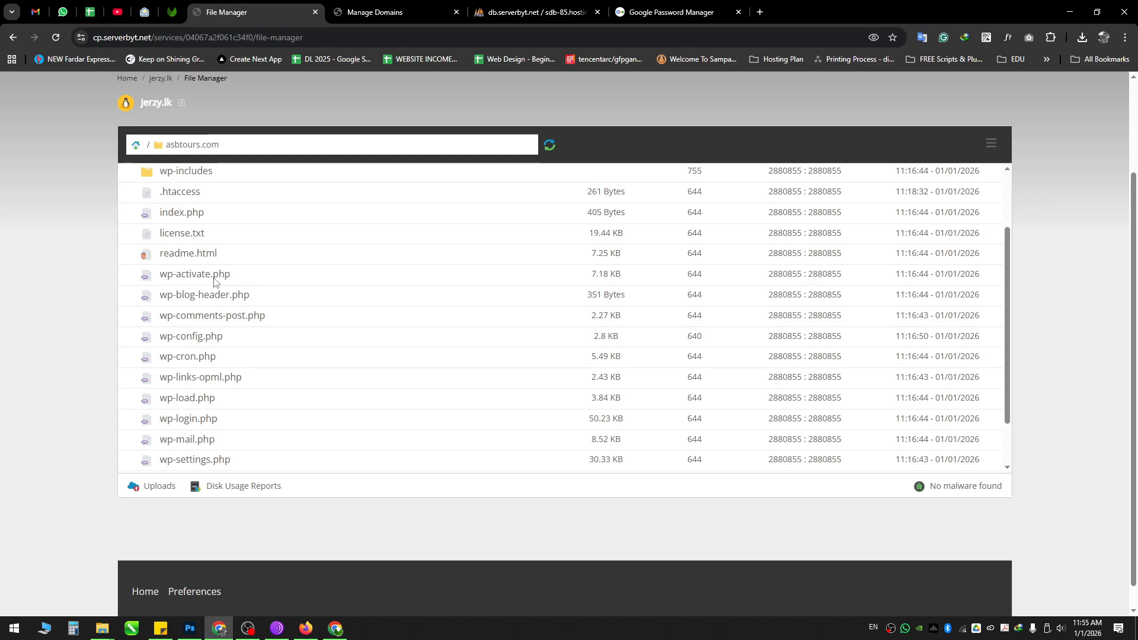
{"action": "scroll", "coordinate": [214, 231], "scroll_direction": "up", "scroll_amount": 2}
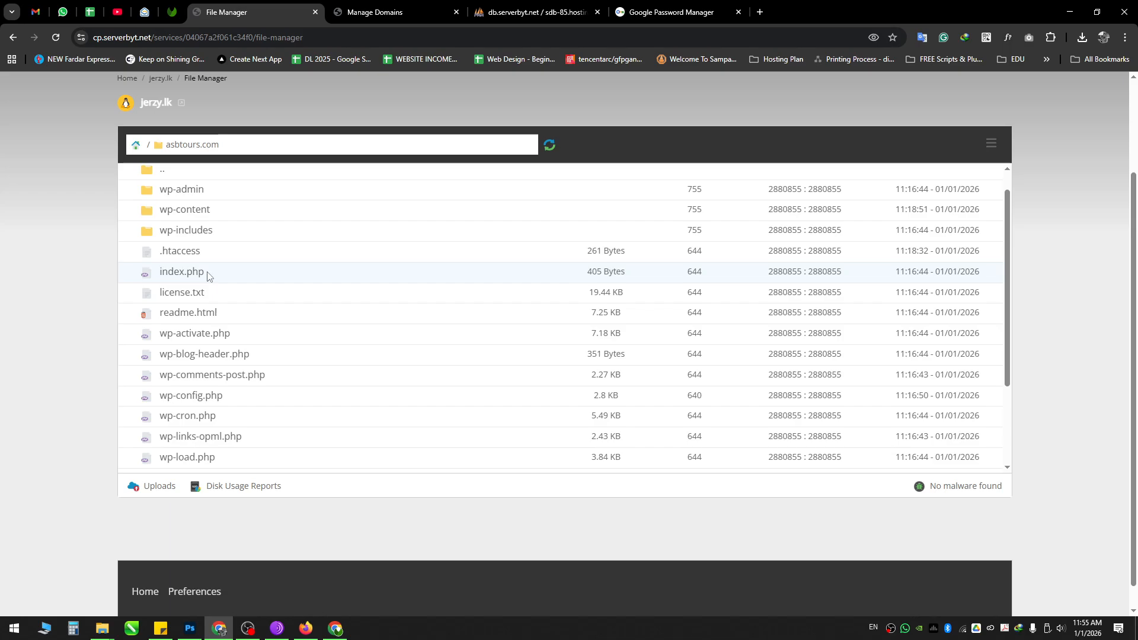
{"action": "scroll", "coordinate": [206, 295], "scroll_direction": "up", "scroll_amount": 1}
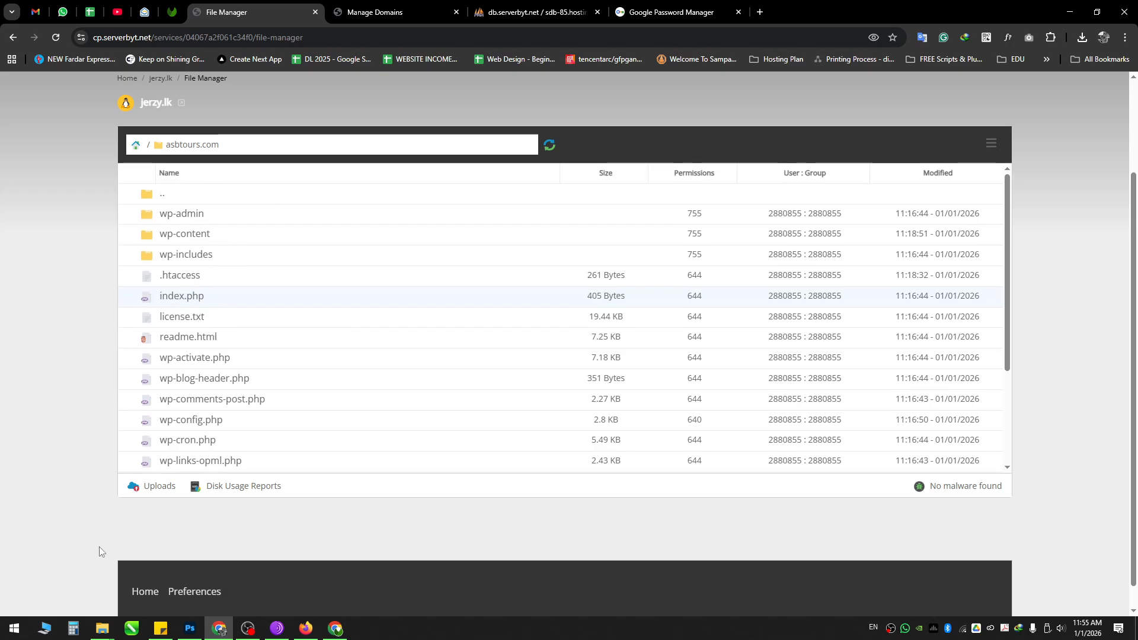
{"action": "scroll", "coordinate": [265, 293], "scroll_direction": "down", "scroll_amount": 3}
{"action": "scroll", "coordinate": [210, 419], "scroll_direction": "up", "scroll_amount": 2}
{"action": "scroll", "coordinate": [210, 419], "scroll_direction": "up", "scroll_amount": 1}
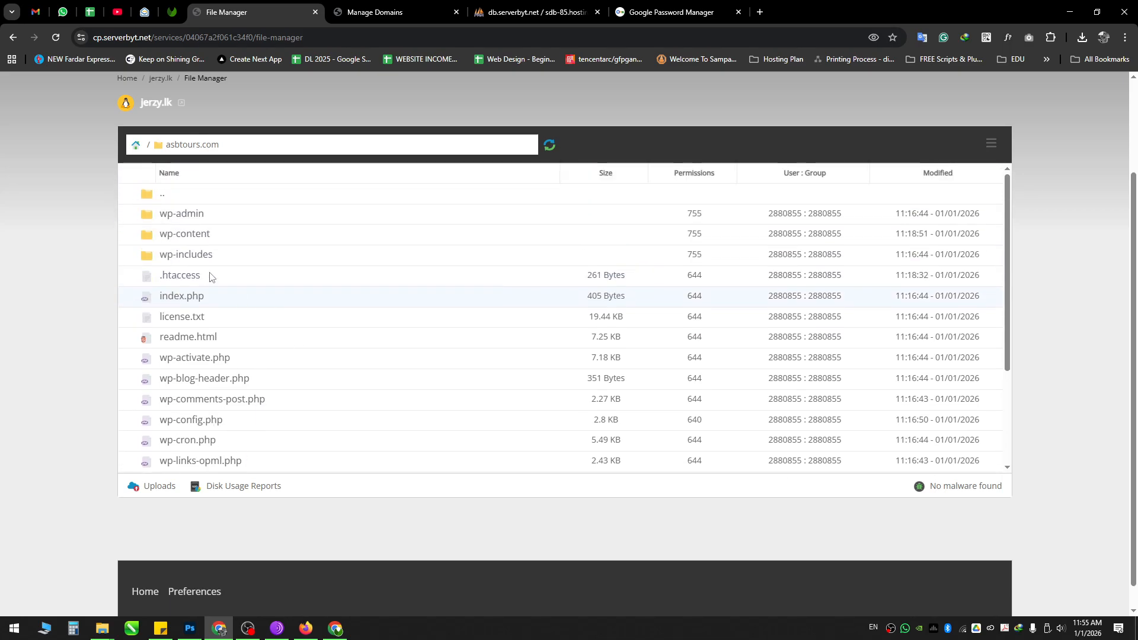
{"action": "left_click", "coordinate": [306, 629]}
Step: Reload asbtours.com, confirm the ASB TOURS blog shows Hello world!, then minimize Firefox
{"action": "left_click", "coordinate": [77, 38]}
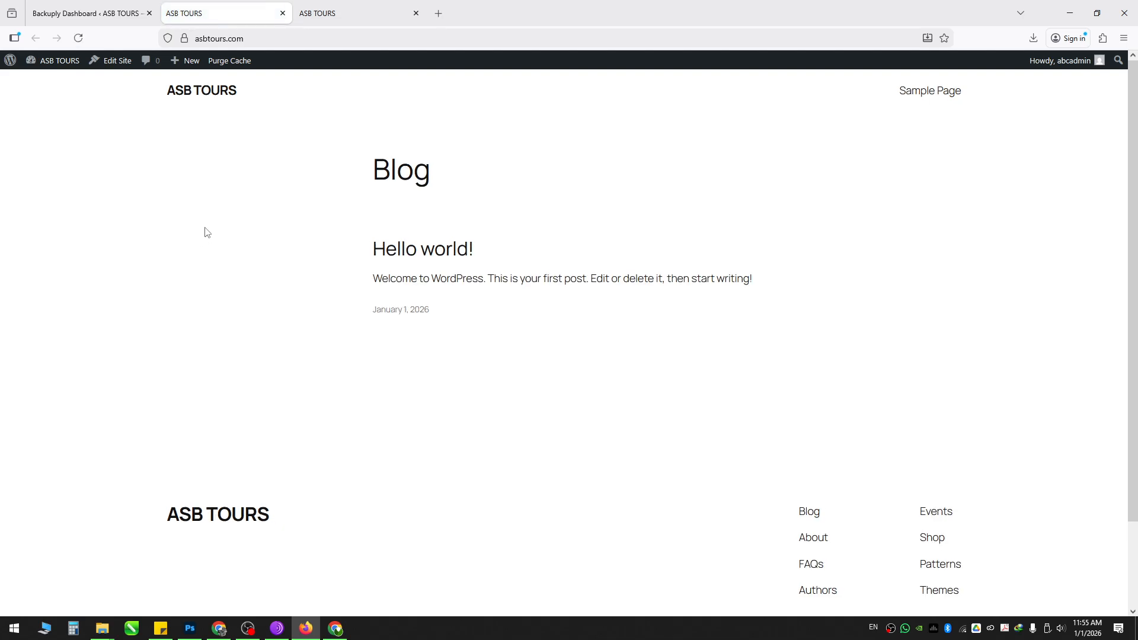
{"action": "left_click_drag", "start_coordinate": [204, 232], "coordinate": [473, 329]}
{"action": "left_click", "coordinate": [481, 334]}
{"action": "left_click", "coordinate": [1063, 7]}
{"action": "scroll", "coordinate": [239, 356], "scroll_direction": "down", "scroll_amount": 2}
{"action": "scroll", "coordinate": [212, 388], "scroll_direction": "up", "scroll_amount": 2}
{"action": "scroll", "coordinate": [65, 430], "scroll_direction": "down", "scroll_amount": 1}
{"action": "scroll", "coordinate": [290, 300], "scroll_direction": "down", "scroll_amount": 1}
{"action": "scroll", "coordinate": [279, 309], "scroll_direction": "up", "scroll_amount": 1}
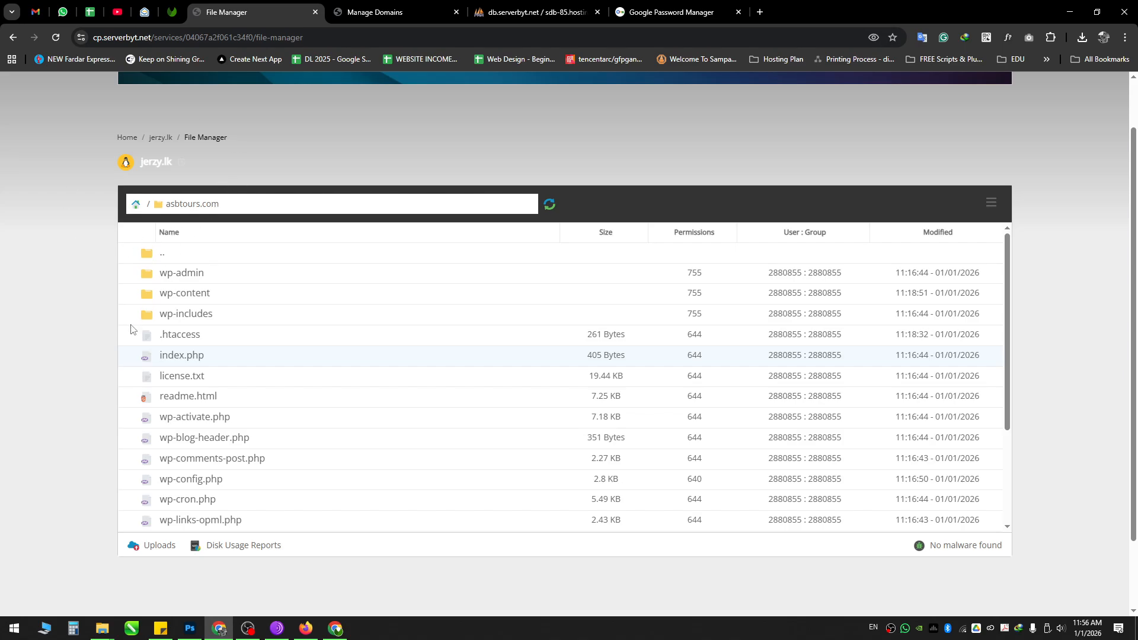
Step: Go from Manage Domains to the hosting overview and open MySQL Databases under Web Tools
{"action": "left_click", "coordinate": [521, 9]}
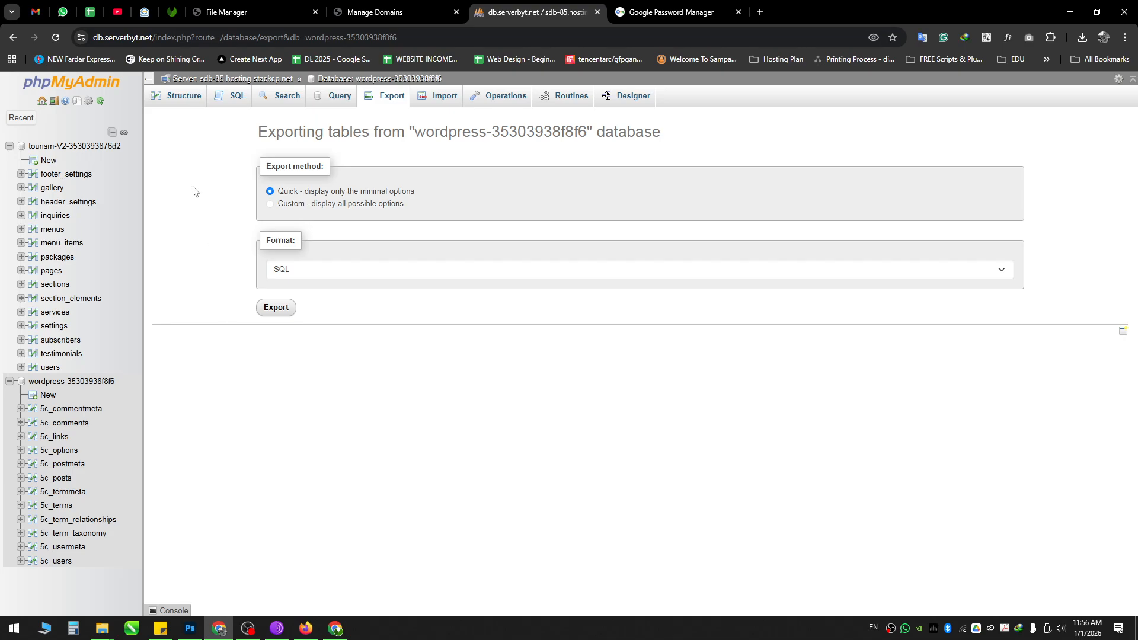
{"action": "left_click", "coordinate": [415, 6]}
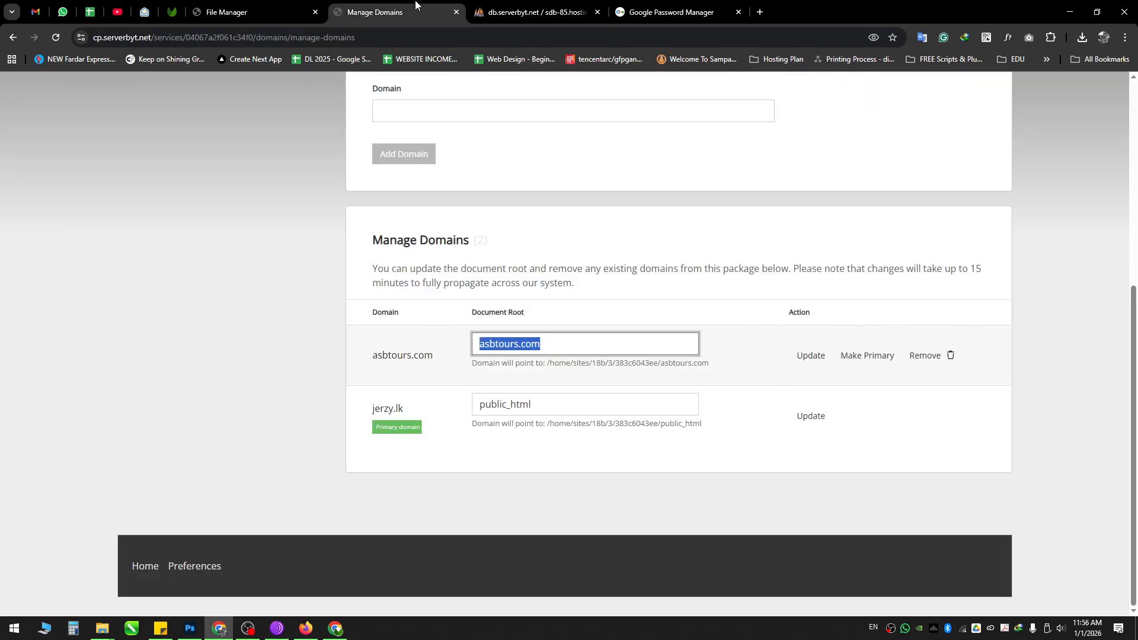
{"action": "left_click", "coordinate": [498, 5]}
{"action": "left_click", "coordinate": [391, 12]}
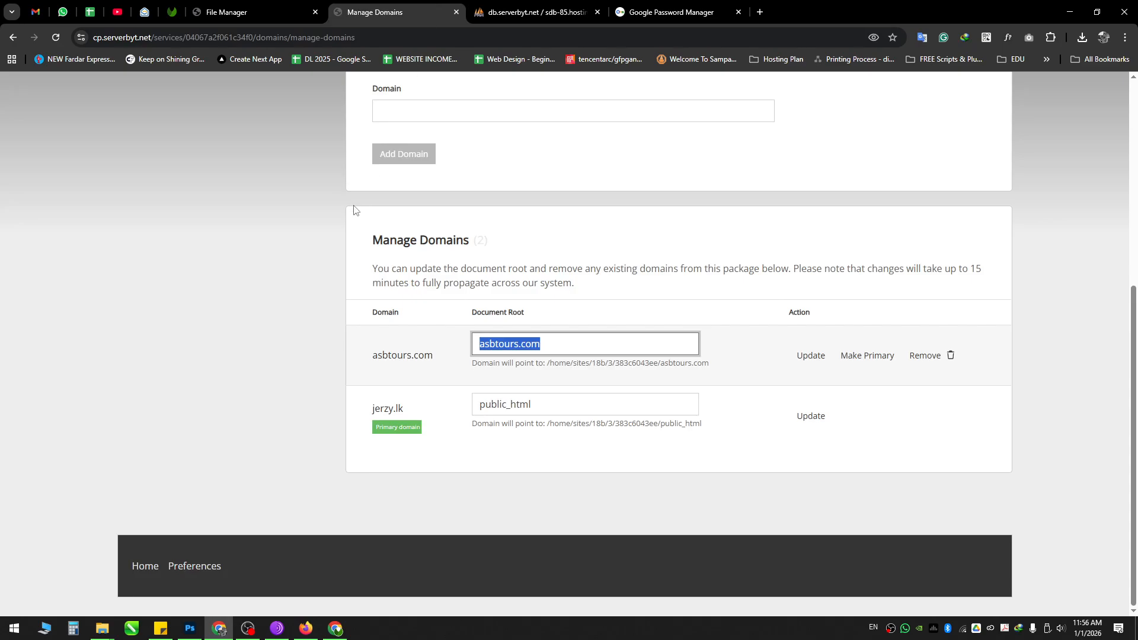
{"action": "scroll", "coordinate": [350, 213], "scroll_direction": "up", "scroll_amount": 5}
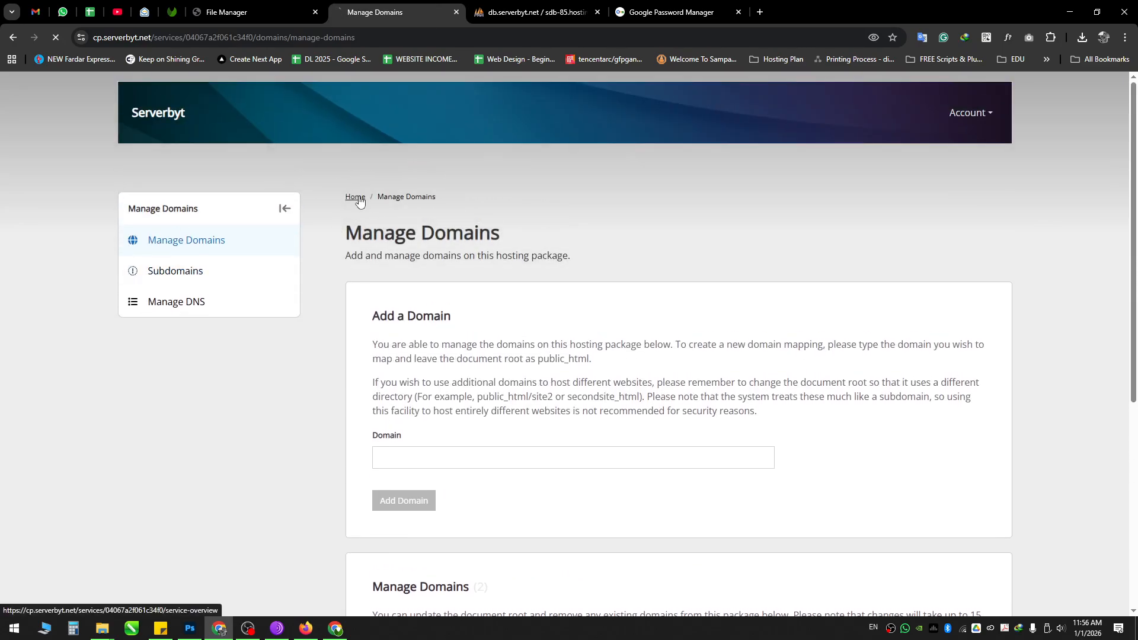
{"action": "left_click", "coordinate": [355, 198]}
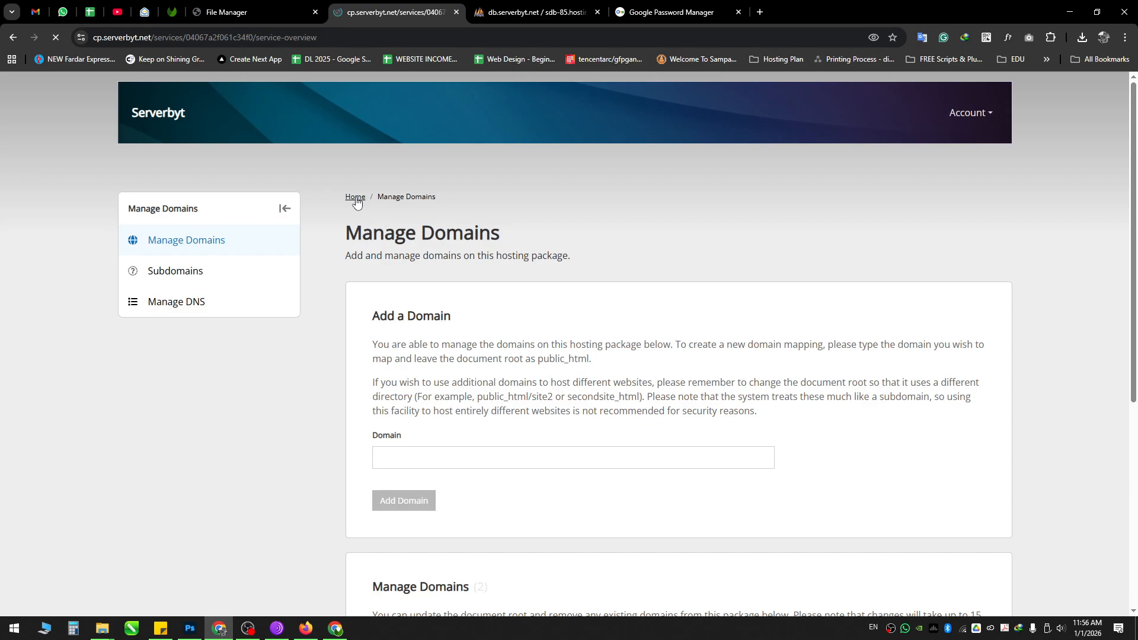
{"action": "scroll", "coordinate": [465, 279], "scroll_direction": "down", "scroll_amount": 6}
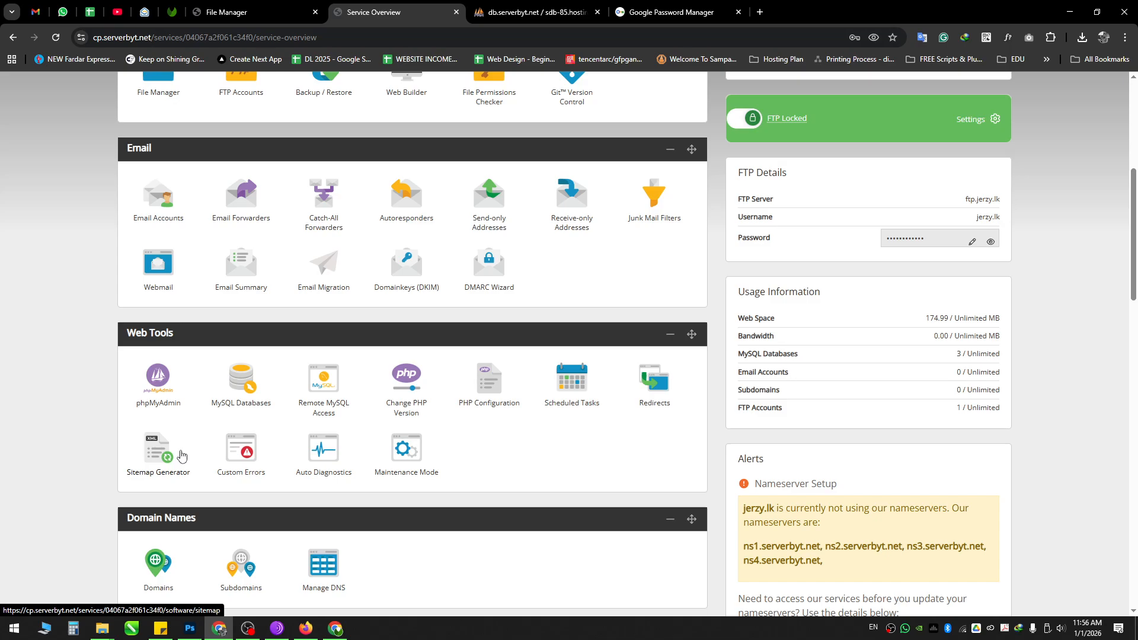
{"action": "left_click", "coordinate": [248, 389]}
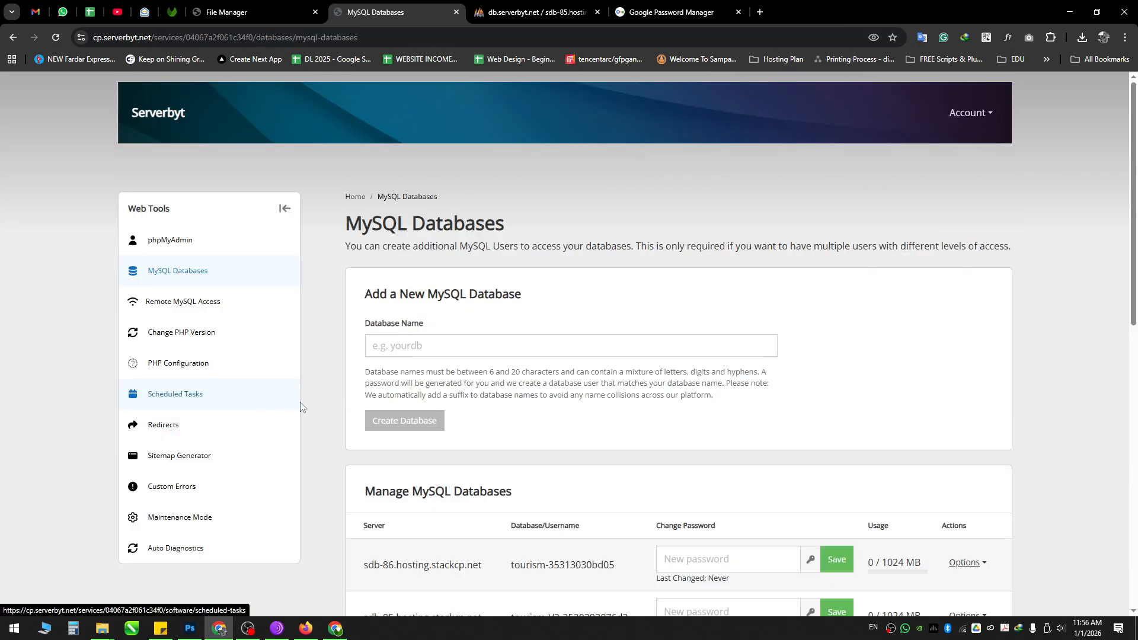
Step: Remove the wordpress-35303938f8f6 database through its Options menu, confirming with OK
{"action": "scroll", "coordinate": [300, 406], "scroll_direction": "down", "scroll_amount": 4}
{"action": "left_click_drag", "start_coordinate": [506, 434], "coordinate": [627, 424]}
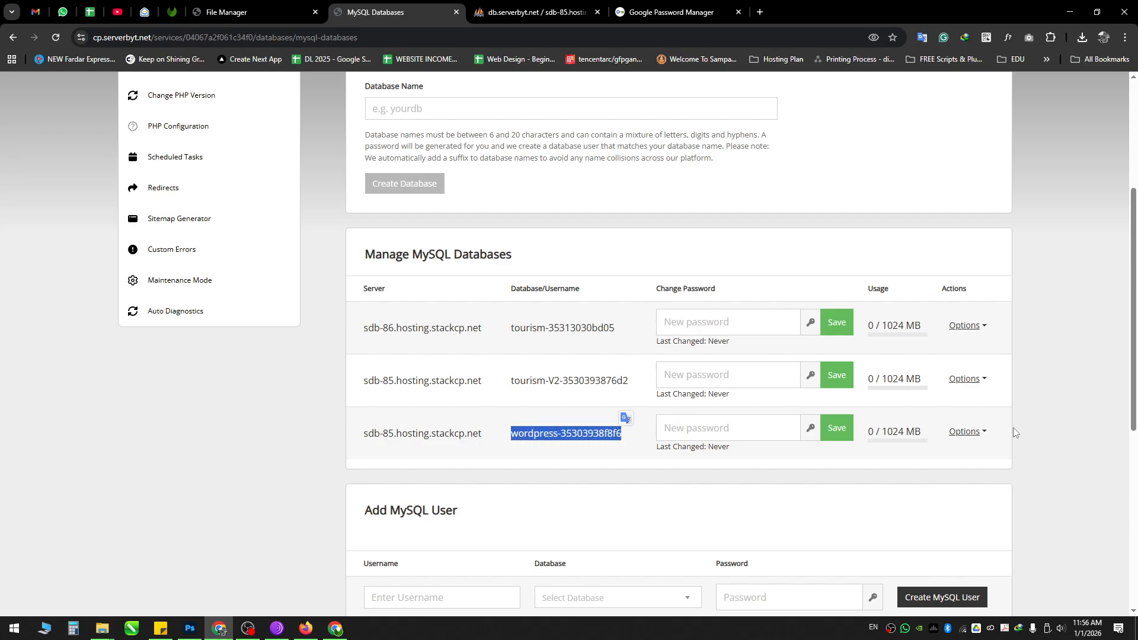
{"action": "left_click", "coordinate": [966, 432]}
{"action": "left_click", "coordinate": [939, 409]}
{"action": "left_click", "coordinate": [620, 121]}
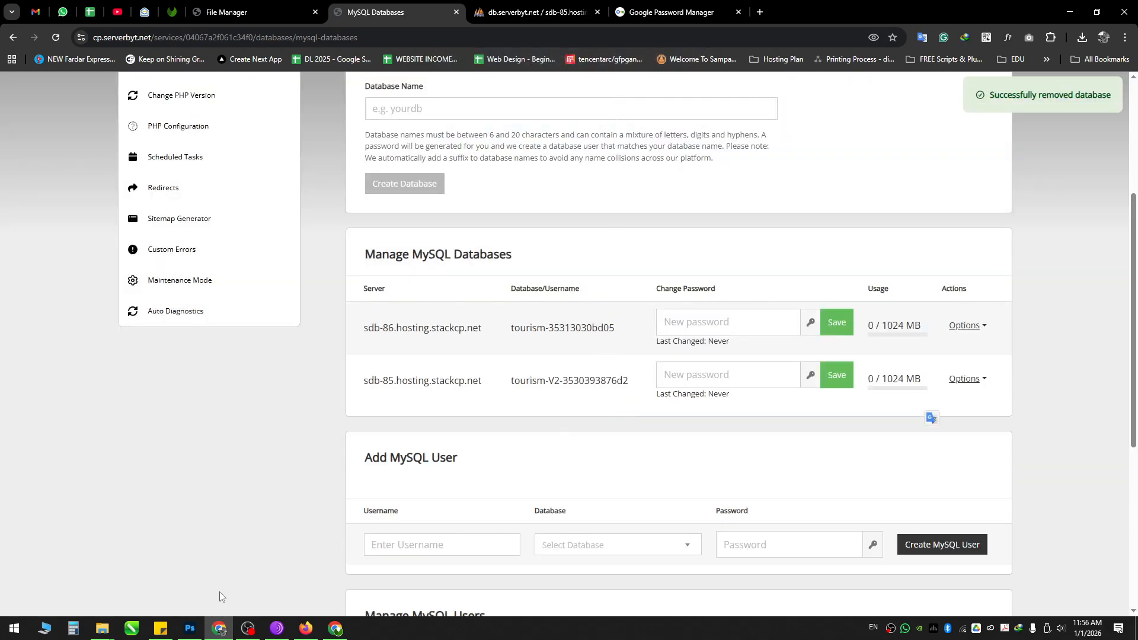
{"action": "left_click", "coordinate": [299, 627]}
Step: Reload asbtours.com twice, seeing 'Error establishing a database connection', then minimize Firefox
{"action": "key", "text": "F5"}
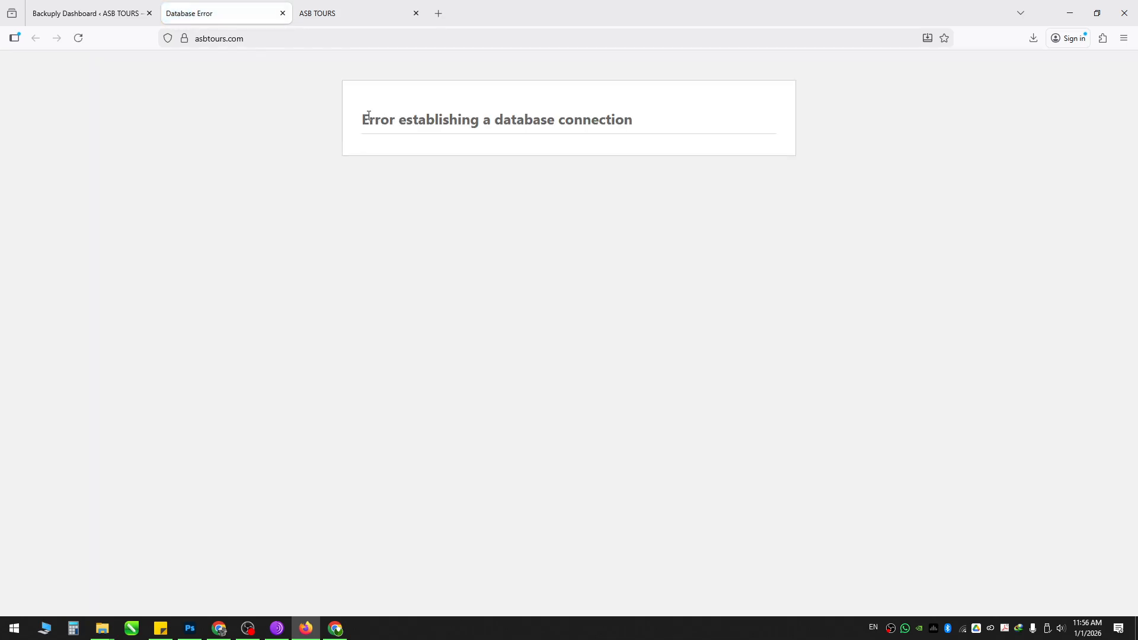
{"action": "left_click_drag", "start_coordinate": [368, 116], "coordinate": [628, 119]}
{"action": "left_click", "coordinate": [538, 146]}
{"action": "left_click_drag", "start_coordinate": [499, 115], "coordinate": [632, 121]}
{"action": "left_click", "coordinate": [292, 139]}
{"action": "left_click", "coordinate": [272, 35]}
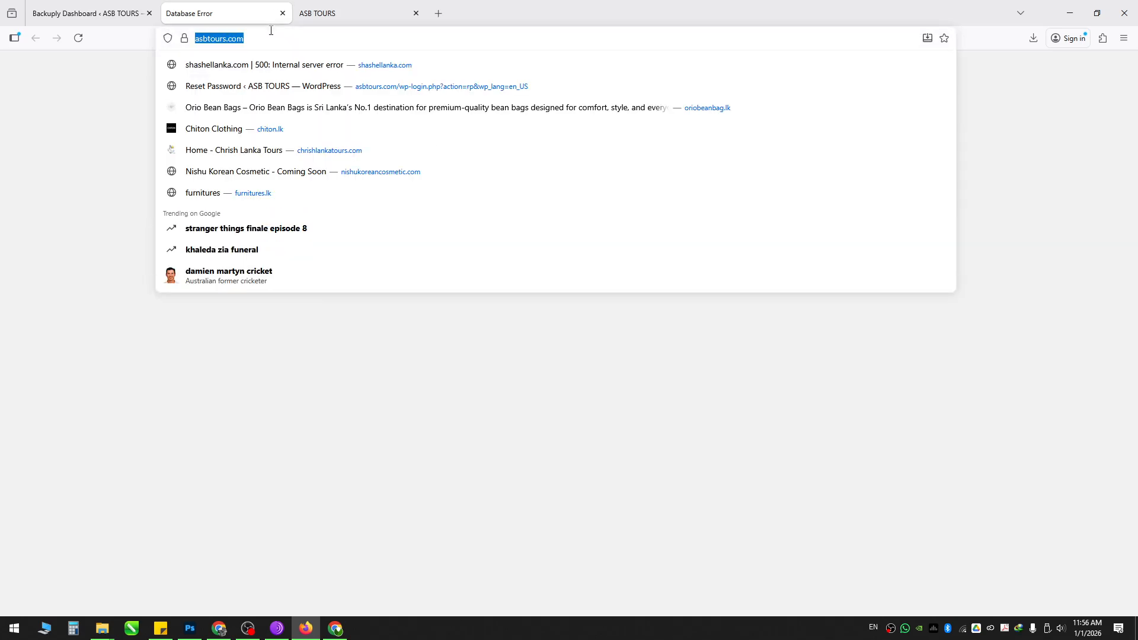
{"action": "key", "text": "Return"}
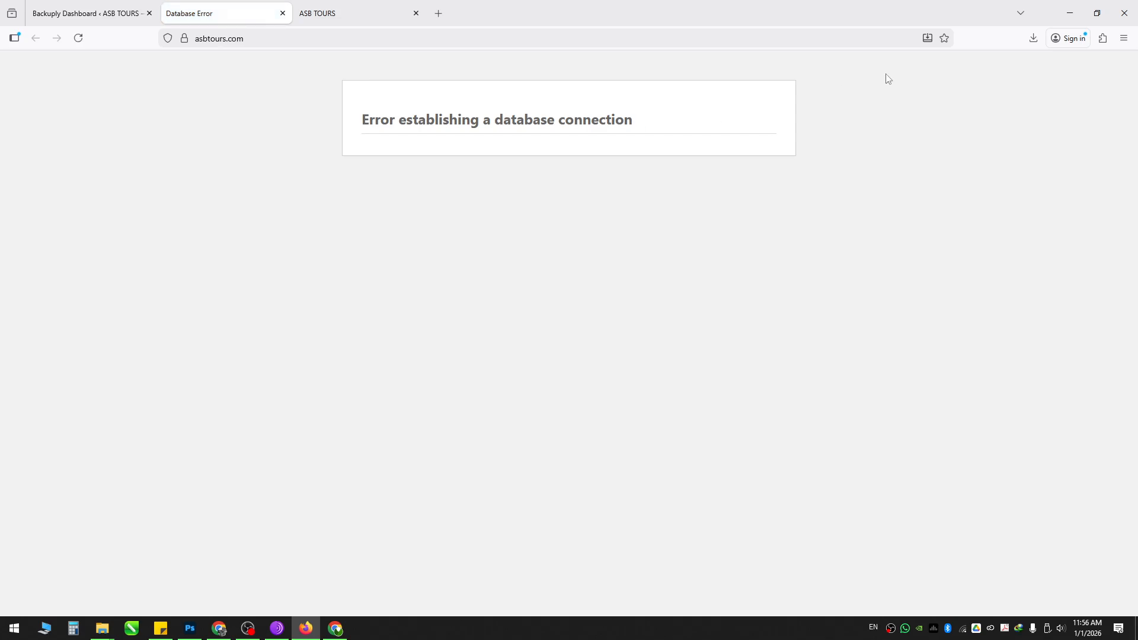
{"action": "left_click", "coordinate": [1070, 13]}
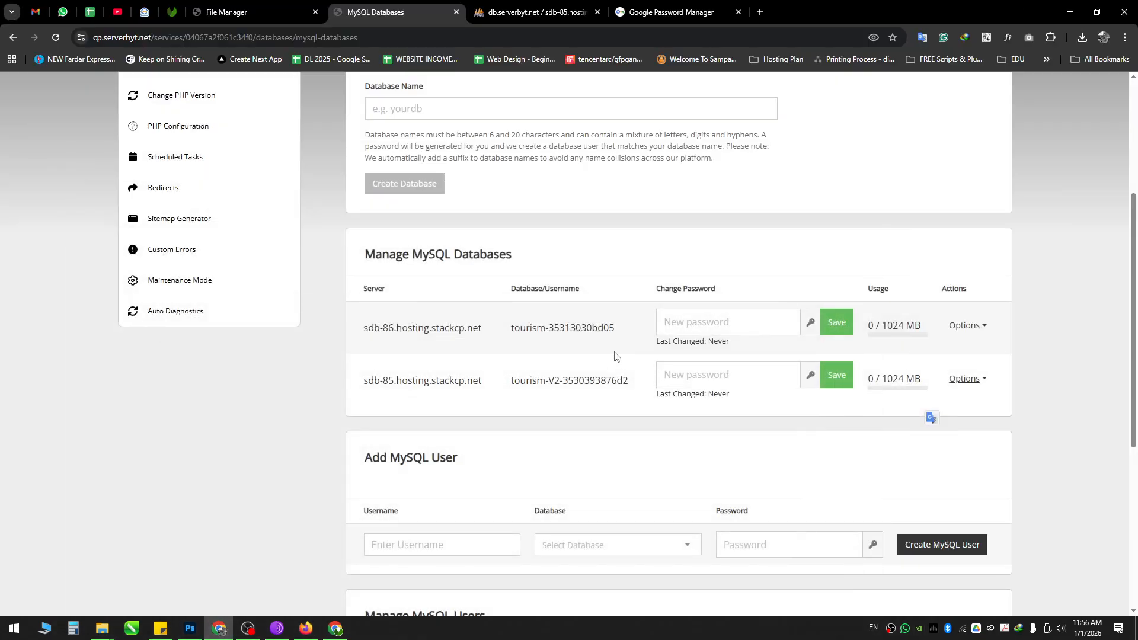
Step: Create the database asbtours-restore, listed as asbtours-restore-35303938a520 with a generated password
{"action": "scroll", "coordinate": [303, 427], "scroll_direction": "up", "scroll_amount": 4}
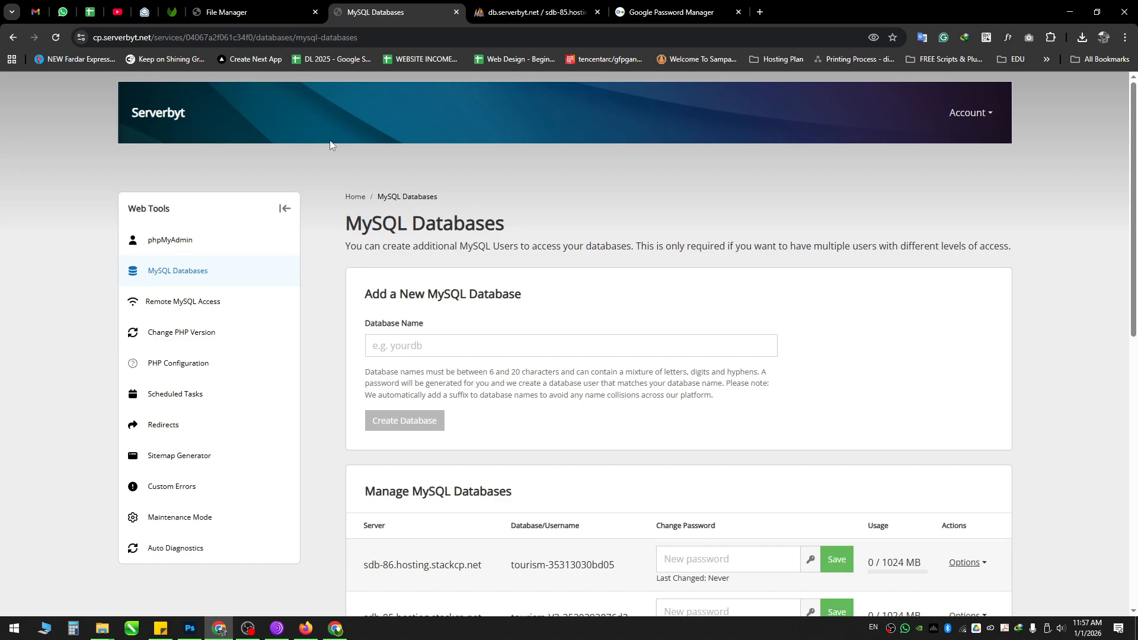
{"action": "scroll", "coordinate": [390, 291], "scroll_direction": "down", "scroll_amount": 1}
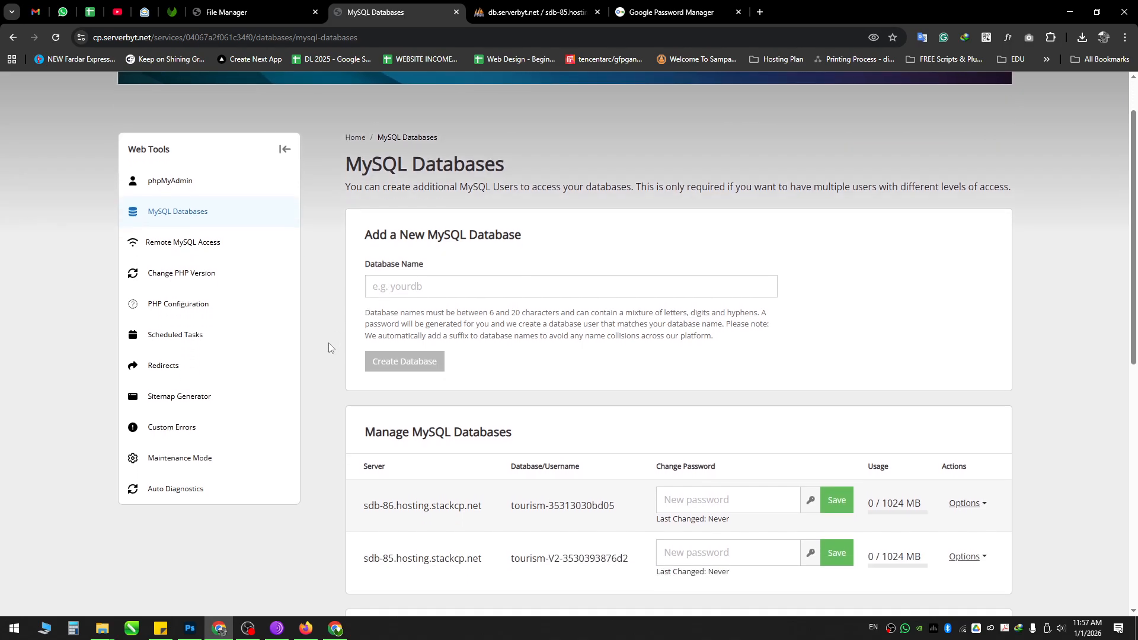
{"action": "scroll", "coordinate": [330, 347], "scroll_direction": "down", "scroll_amount": 1}
{"action": "left_click", "coordinate": [403, 224]}
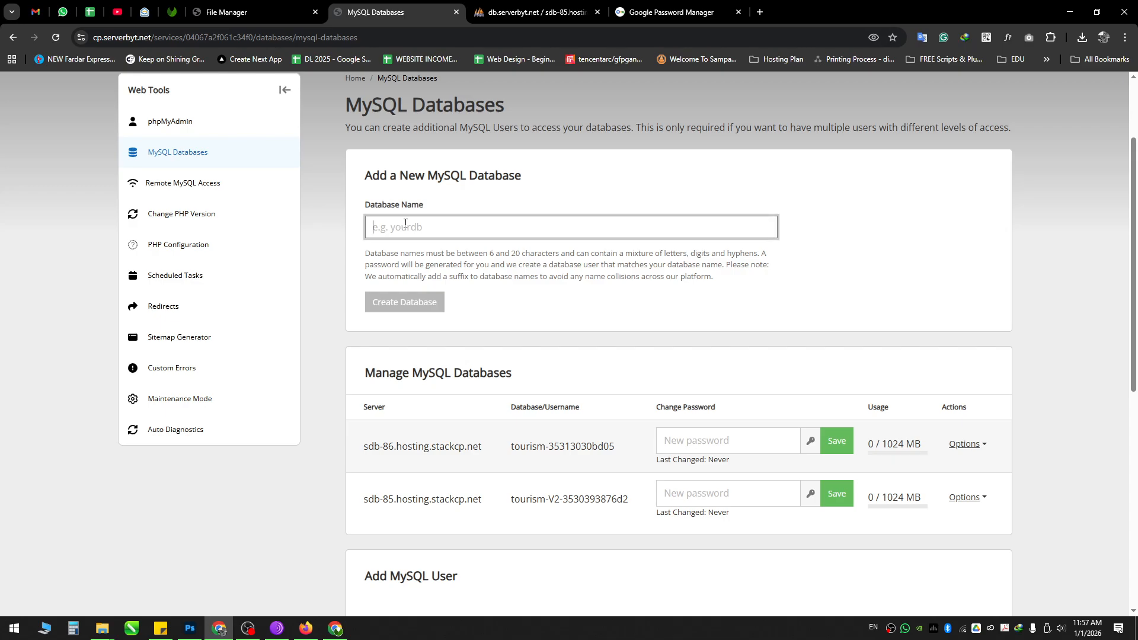
{"action": "type", "text": "asbtours"}
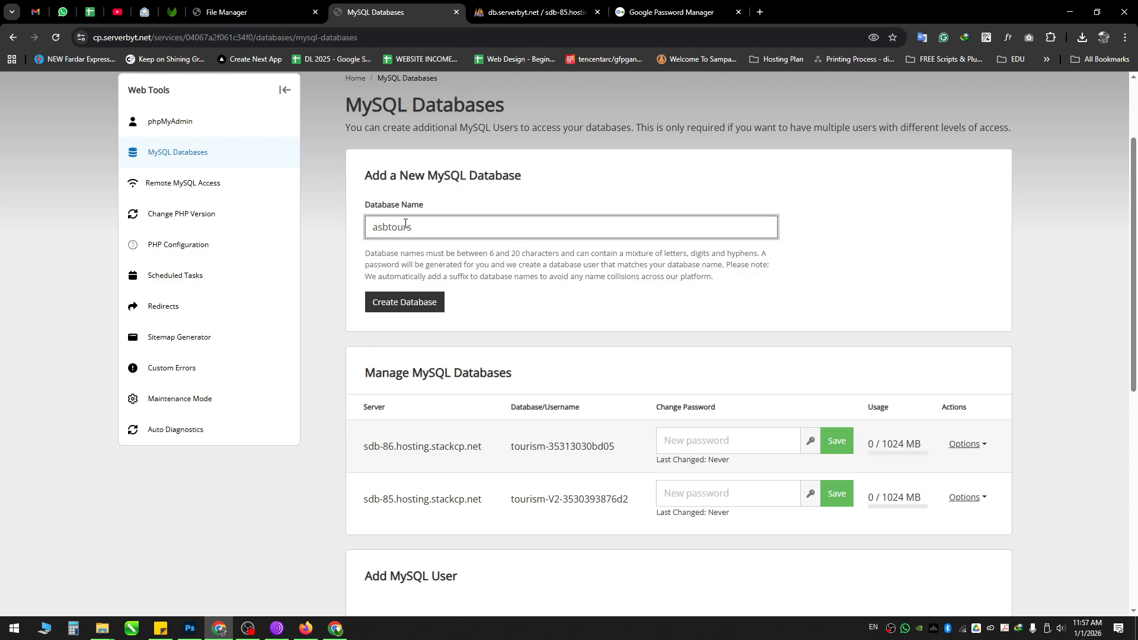
{"action": "type", "text": "-restore"}
{"action": "left_click", "coordinate": [409, 307]}
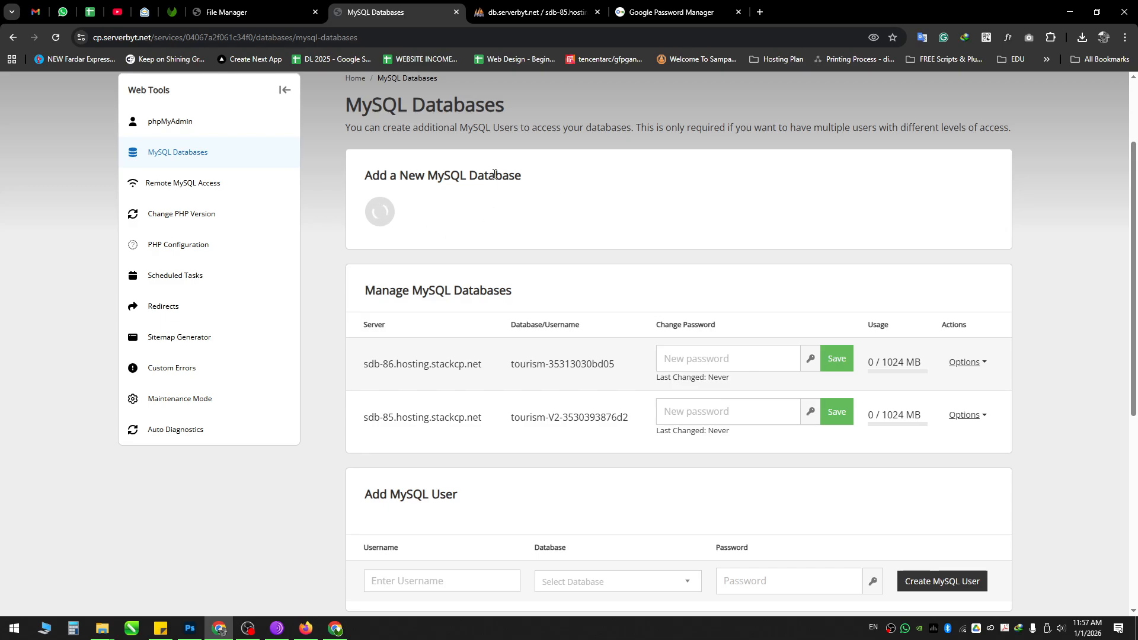
{"action": "left_click_drag", "start_coordinate": [990, 99], "coordinate": [1113, 99]}
Step: Review the new database's name, username column and generated password in the list
{"action": "scroll", "coordinate": [539, 230], "scroll_direction": "down", "scroll_amount": 4}
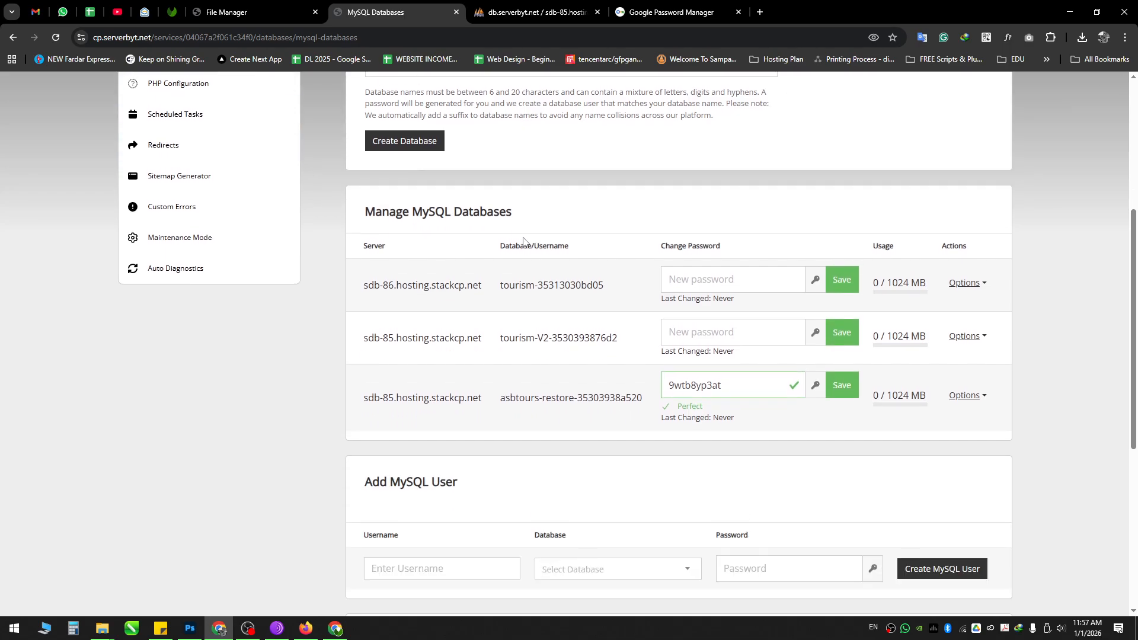
{"action": "left_click_drag", "start_coordinate": [503, 322], "coordinate": [596, 316]}
{"action": "left_click", "coordinate": [614, 322]}
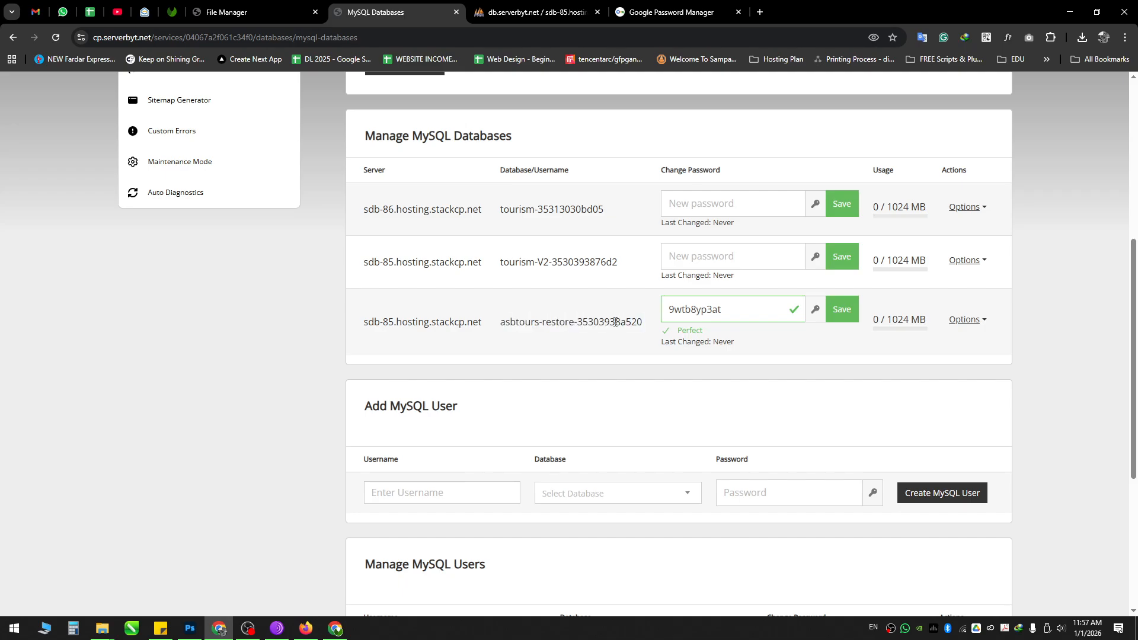
{"action": "left_click_drag", "start_coordinate": [501, 172], "coordinate": [568, 171]}
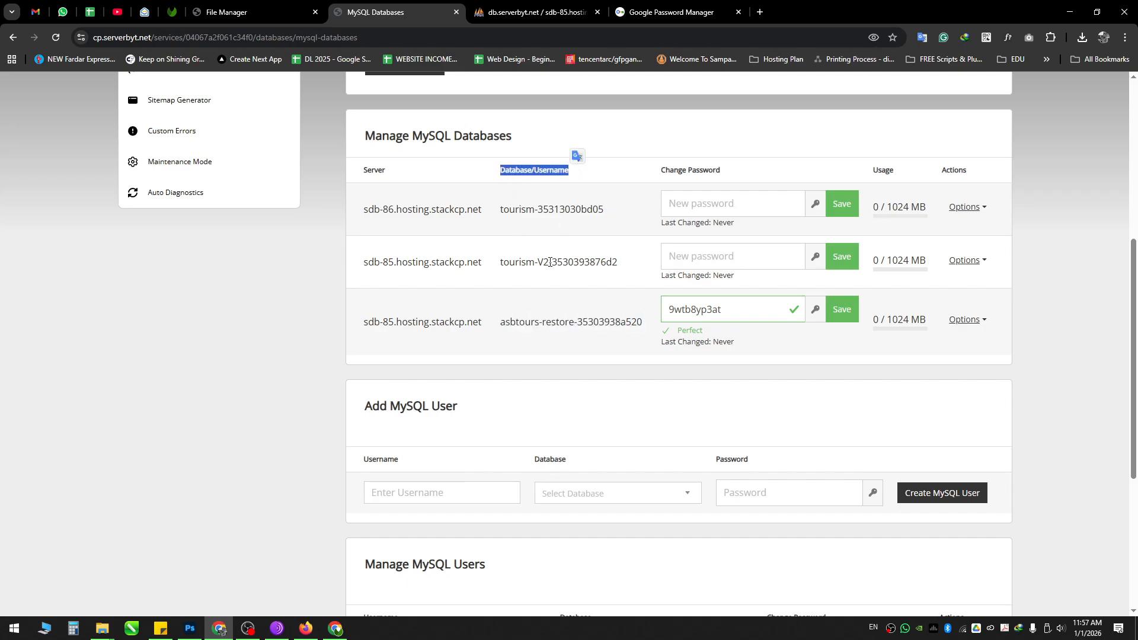
{"action": "left_click_drag", "start_coordinate": [502, 321], "coordinate": [648, 322]}
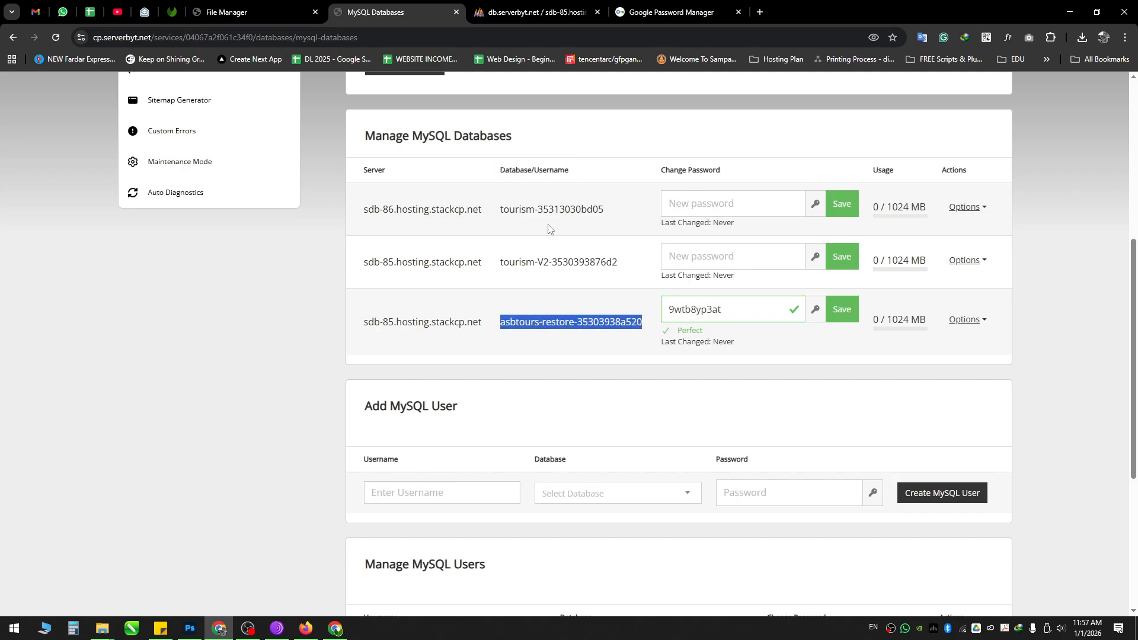
{"action": "left_click_drag", "start_coordinate": [501, 171], "coordinate": [568, 170]}
{"action": "left_click_drag", "start_coordinate": [505, 322], "coordinate": [606, 318]}
{"action": "left_click_drag", "start_coordinate": [496, 173], "coordinate": [570, 176]}
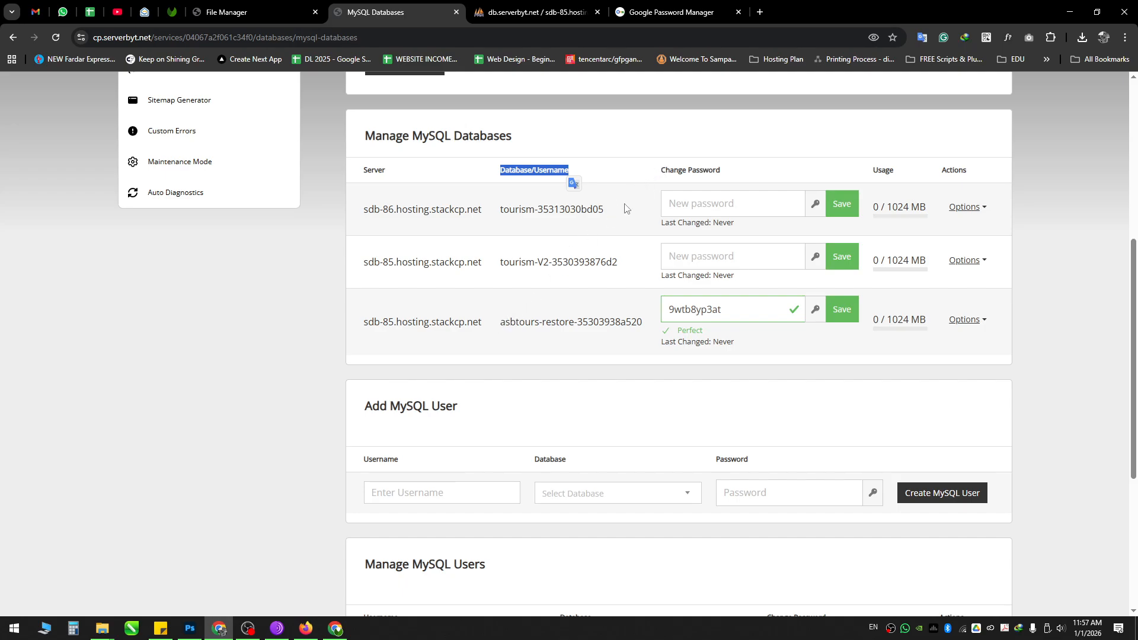
{"action": "left_click_drag", "start_coordinate": [744, 315], "coordinate": [656, 316]}
{"action": "left_click_drag", "start_coordinate": [779, 305], "coordinate": [620, 317]}
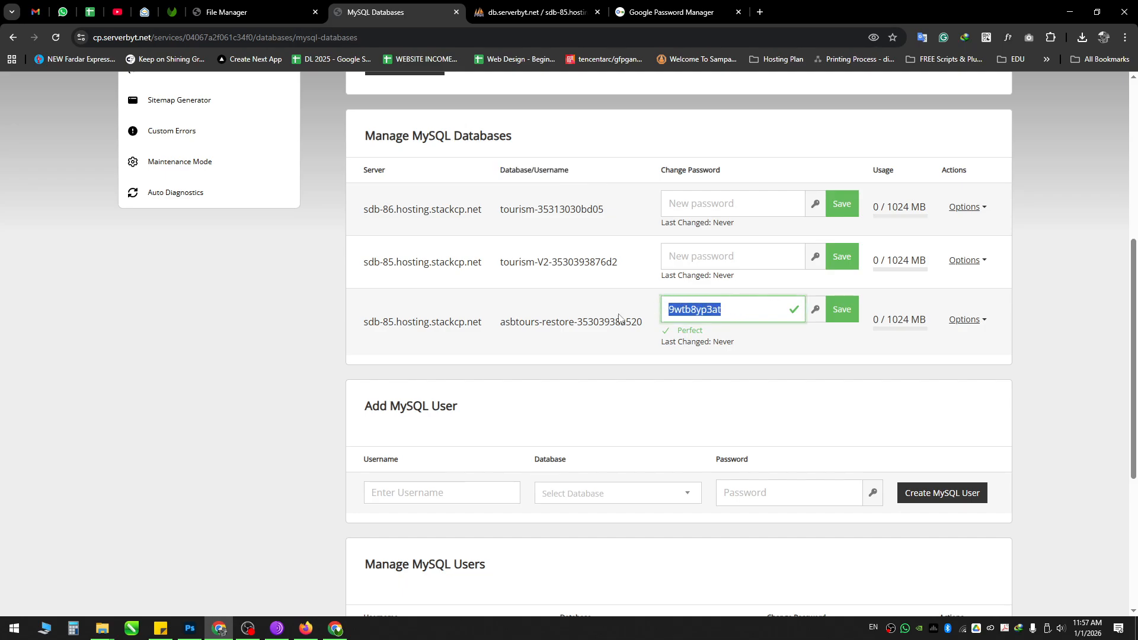
{"action": "double_click", "coordinate": [548, 320]}
{"action": "left_click", "coordinate": [548, 319]}
{"action": "left_click_drag", "start_coordinate": [723, 318], "coordinate": [501, 319]}
Step: Check the restore database's server hostname, name and full password value
{"action": "left_click_drag", "start_coordinate": [364, 322], "coordinate": [490, 320]}
{"action": "left_click_drag", "start_coordinate": [364, 321], "coordinate": [495, 323]}
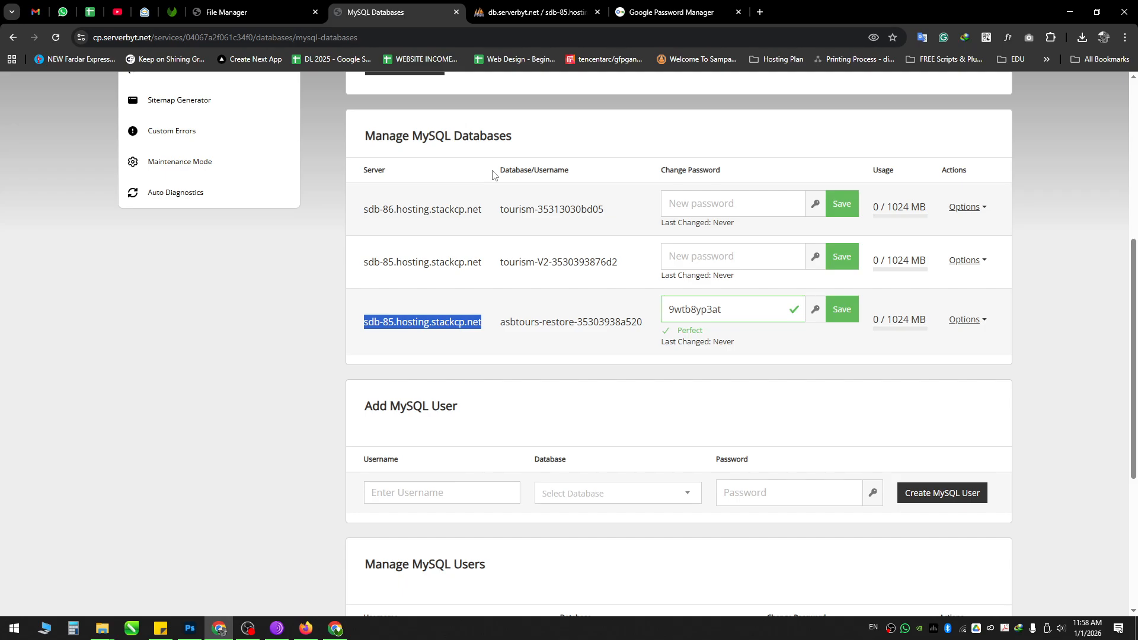
{"action": "left_click_drag", "start_coordinate": [497, 172], "coordinate": [569, 184]}
{"action": "left_click_drag", "start_coordinate": [500, 323], "coordinate": [647, 323]}
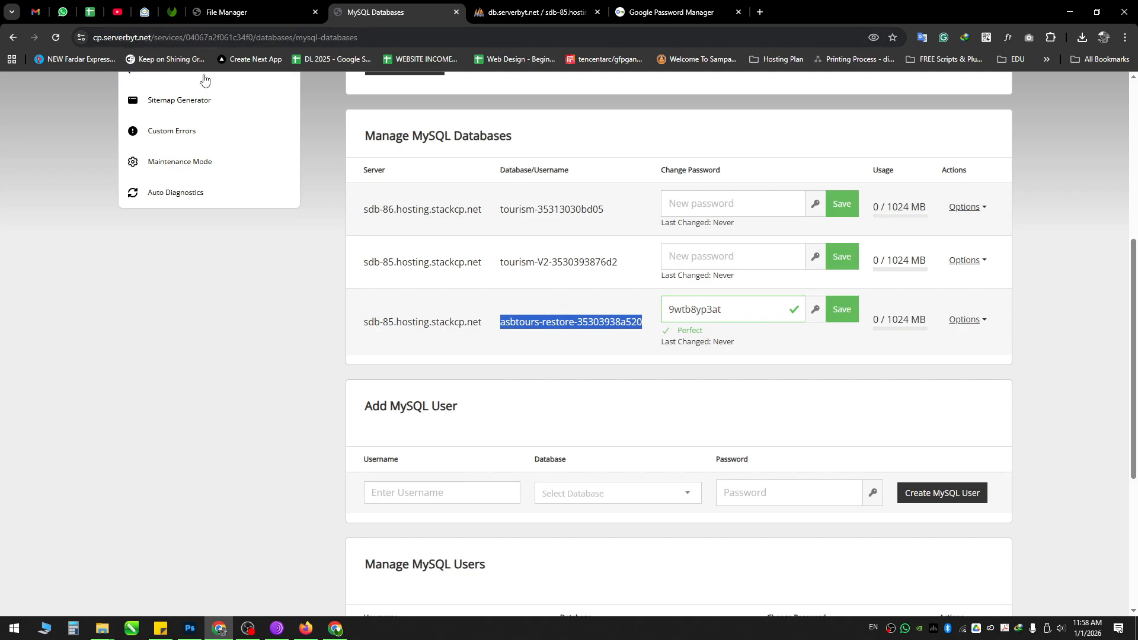
{"action": "left_click_drag", "start_coordinate": [660, 170], "coordinate": [721, 172]}
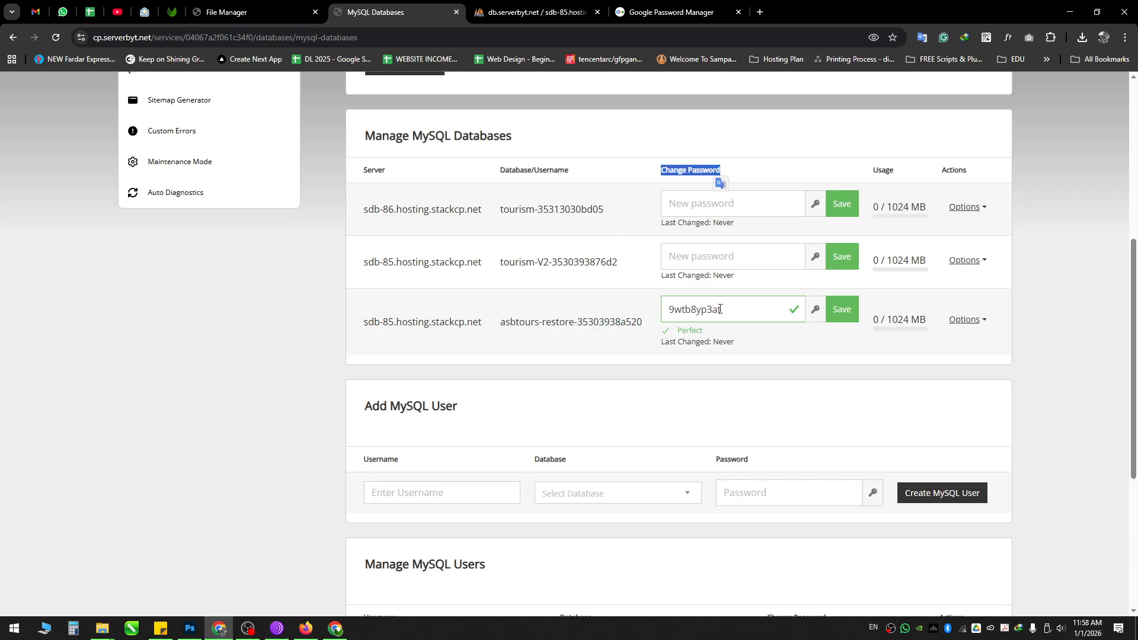
{"action": "left_click", "coordinate": [695, 169]}
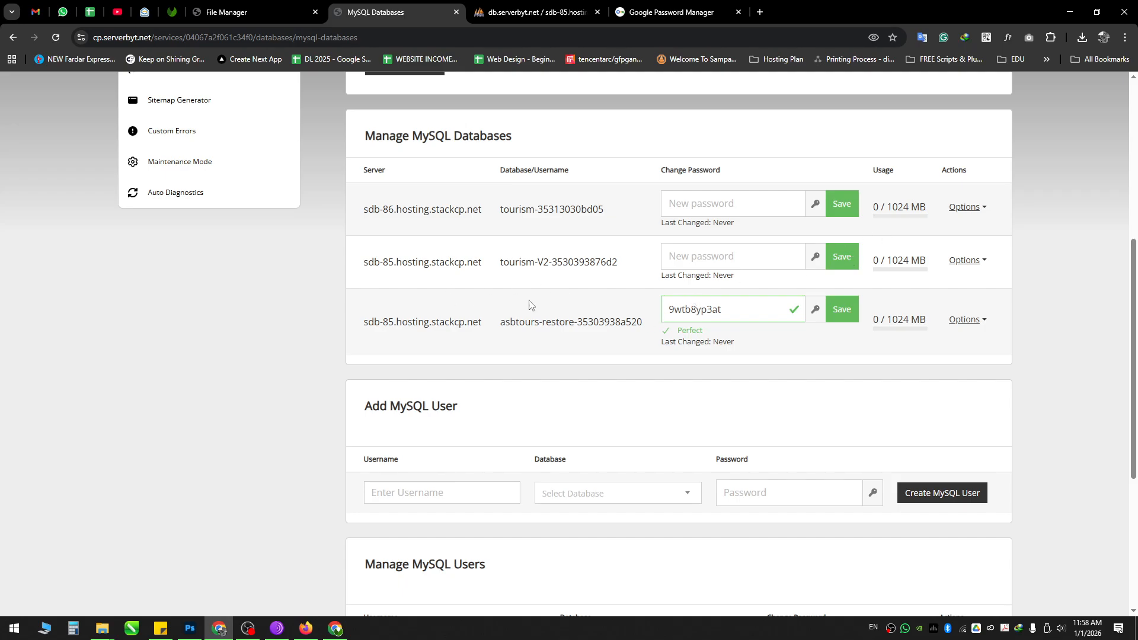
{"action": "left_click_drag", "start_coordinate": [725, 312], "coordinate": [651, 317]}
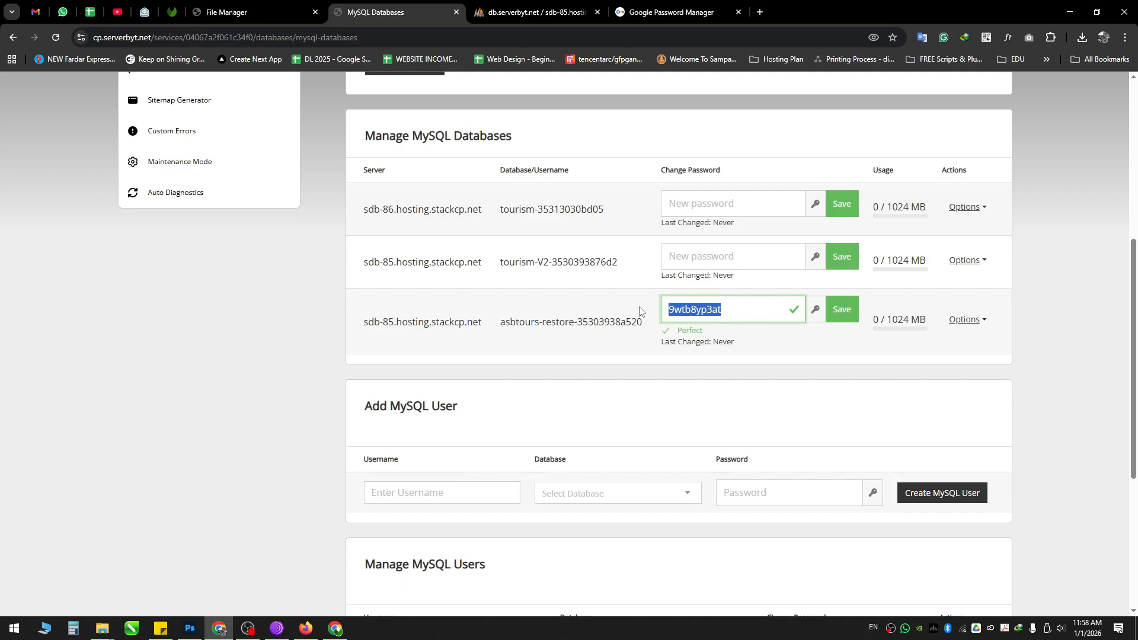
{"action": "left_click", "coordinate": [715, 319]}
{"action": "left_click_drag", "start_coordinate": [715, 313], "coordinate": [620, 315]}
{"action": "left_click", "coordinate": [619, 314]}
{"action": "left_click_drag", "start_coordinate": [747, 310], "coordinate": [624, 317]}
Step: Leave the new password field empty after trying test passwords, then go to File Manager's home folder
{"action": "key", "text": "ctrl+x"}
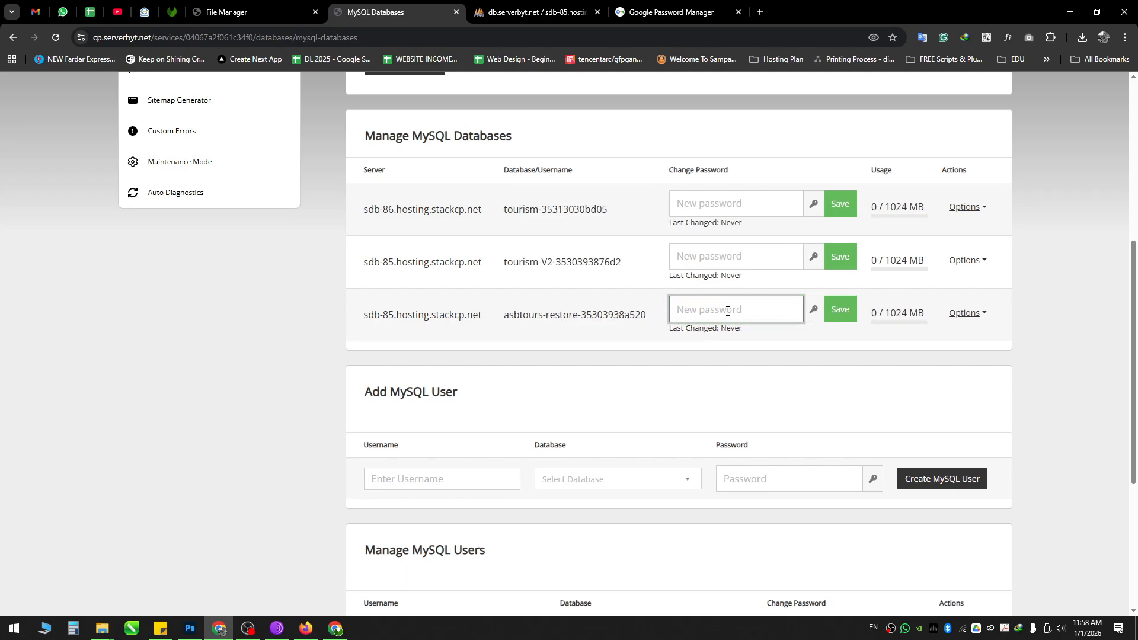
{"action": "left_click_drag", "start_coordinate": [725, 315], "coordinate": [639, 338]}
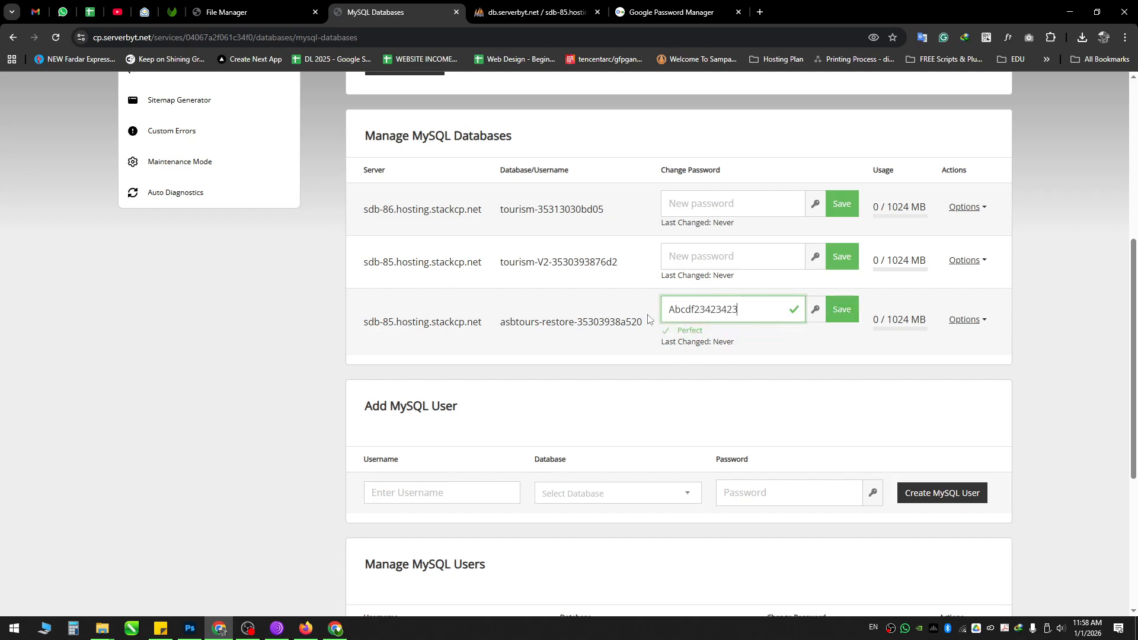
{"action": "double_click", "coordinate": [741, 318]}
{"action": "key", "text": "BackSpace"}
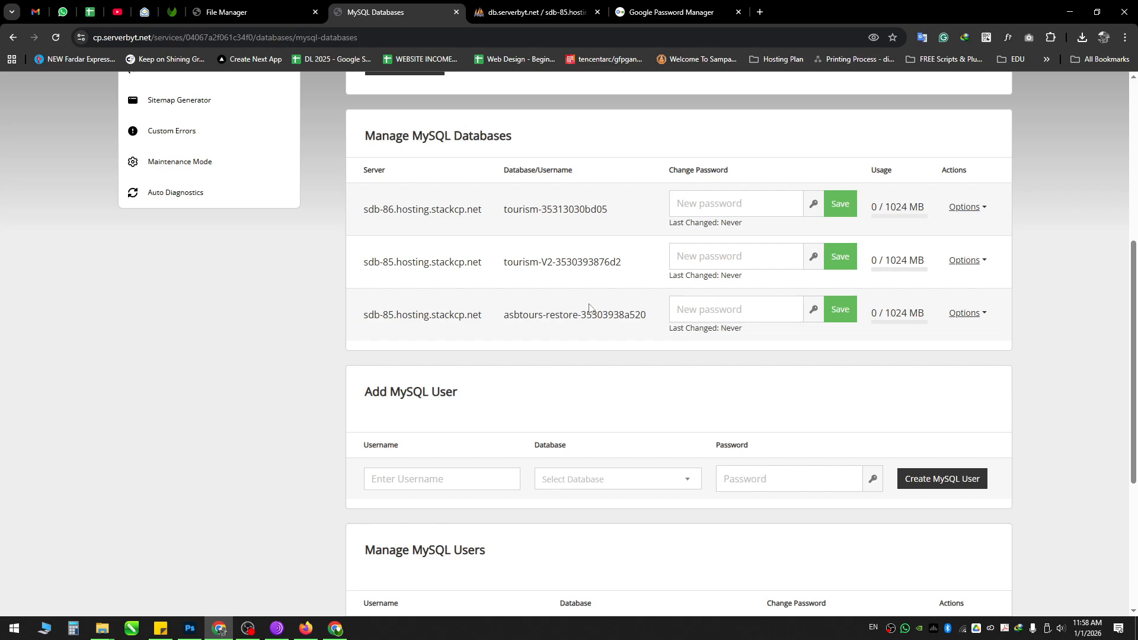
{"action": "left_click", "coordinate": [289, 6]}
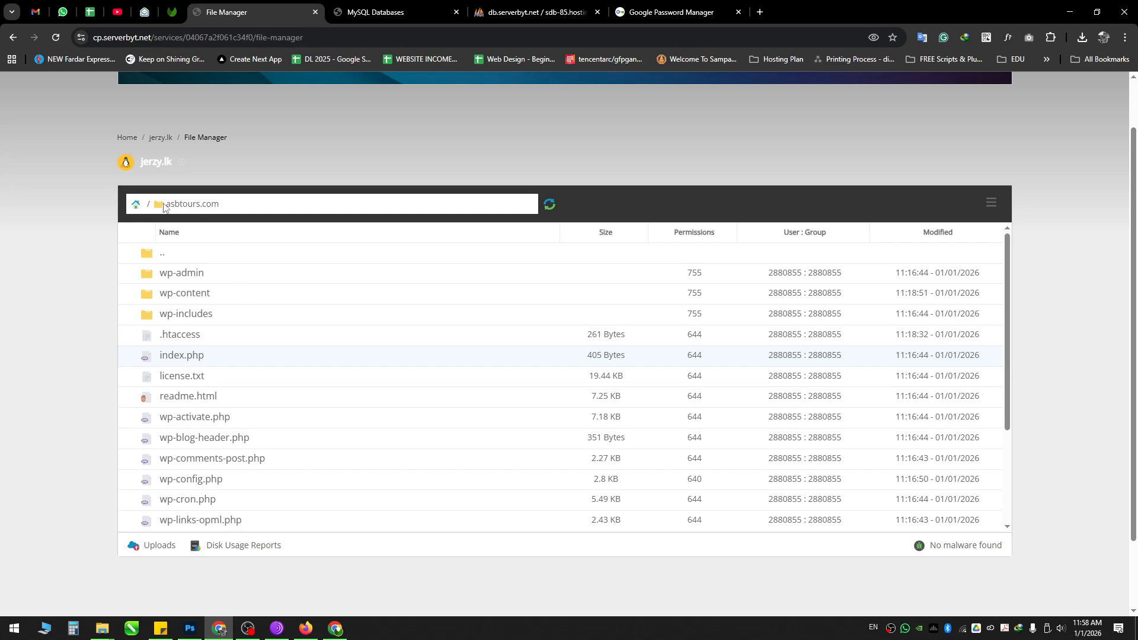
{"action": "left_click", "coordinate": [136, 205]}
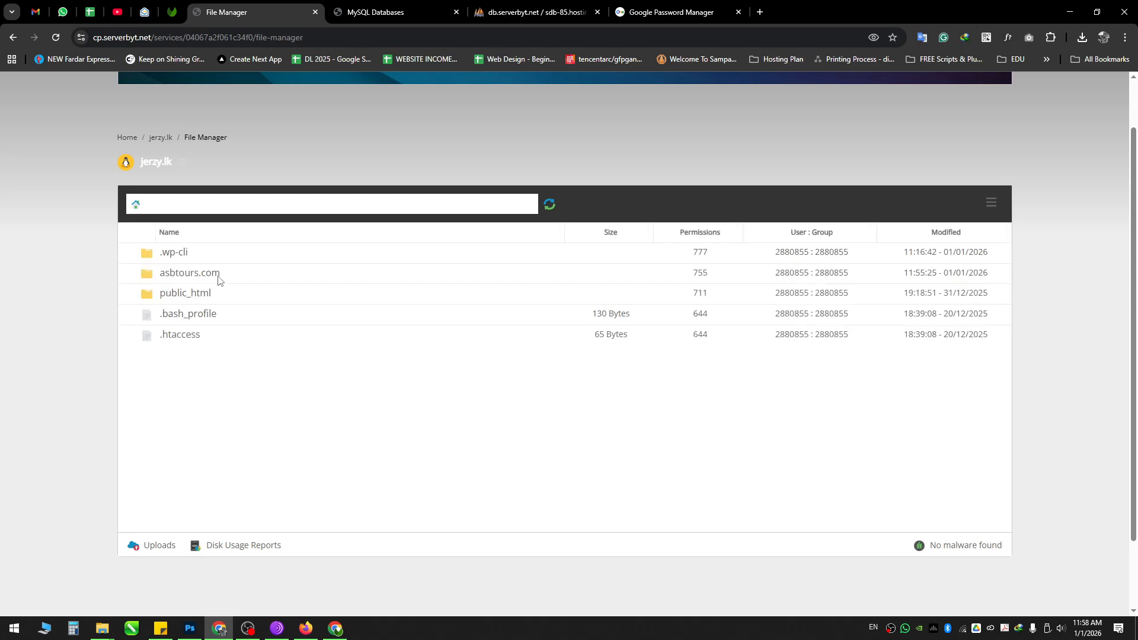
Step: Open asbtours.com/wp-config.php in the editor and locate the DB_NAME and DB_USER values
{"action": "left_click", "coordinate": [221, 274]}
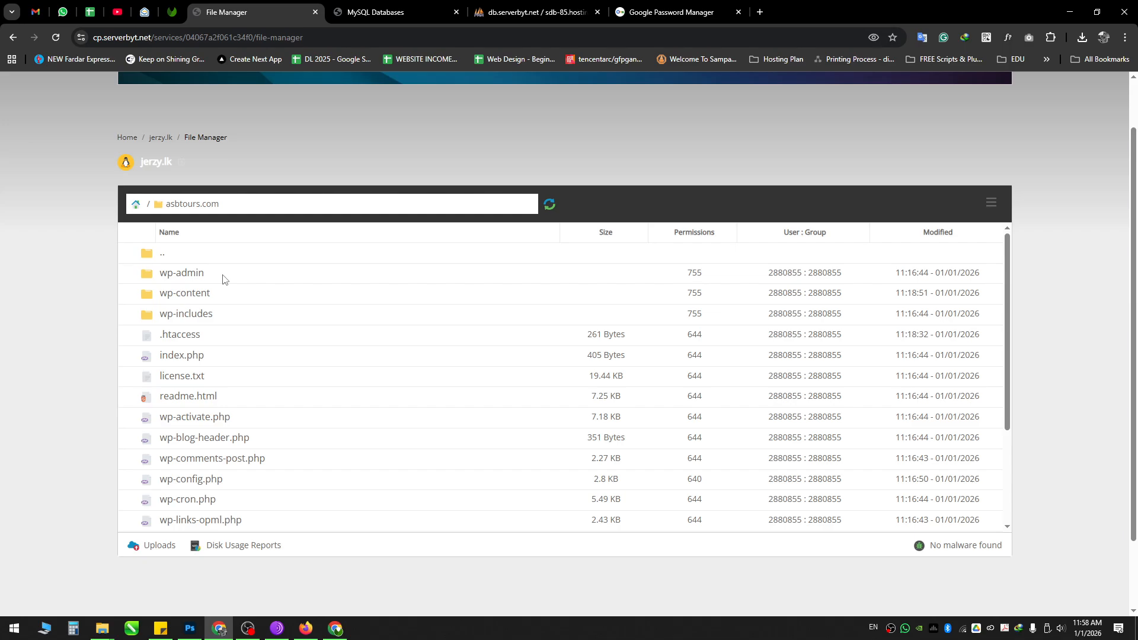
{"action": "scroll", "coordinate": [261, 371], "scroll_direction": "down", "scroll_amount": 1}
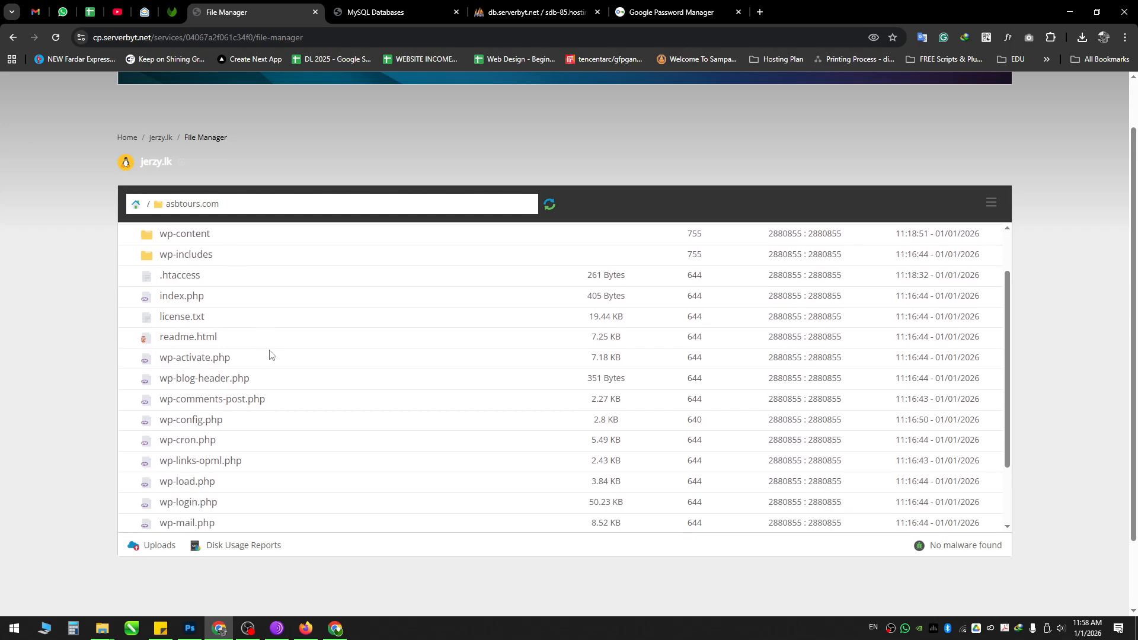
{"action": "double_click", "coordinate": [247, 427]}
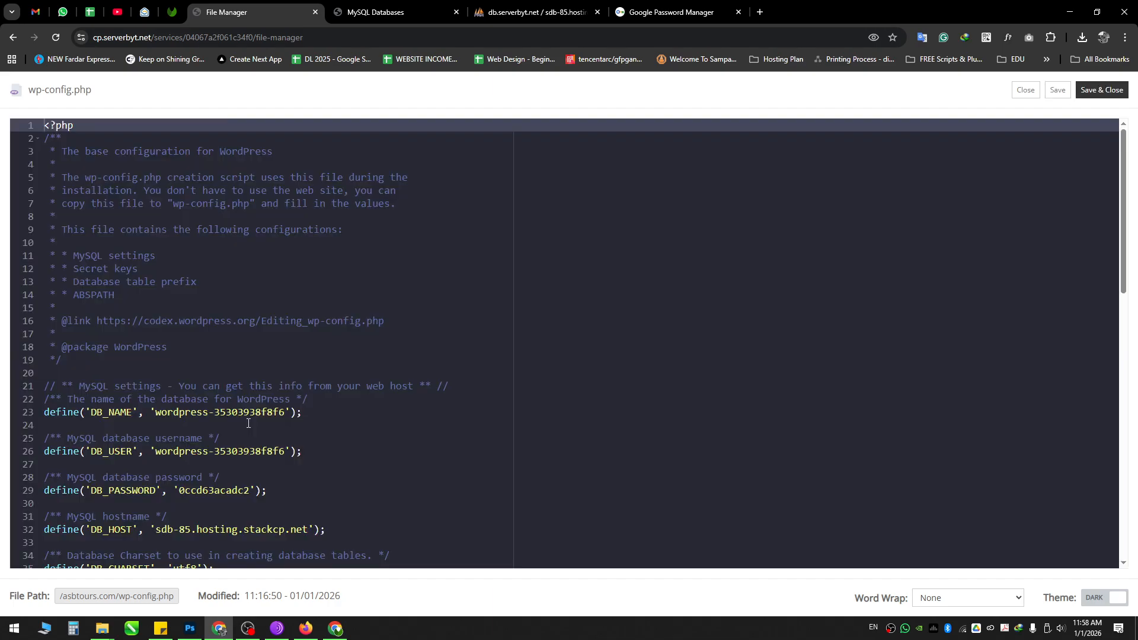
{"action": "scroll", "coordinate": [245, 425], "scroll_direction": "down", "scroll_amount": 2}
{"action": "left_click_drag", "start_coordinate": [154, 307], "coordinate": [283, 311]}
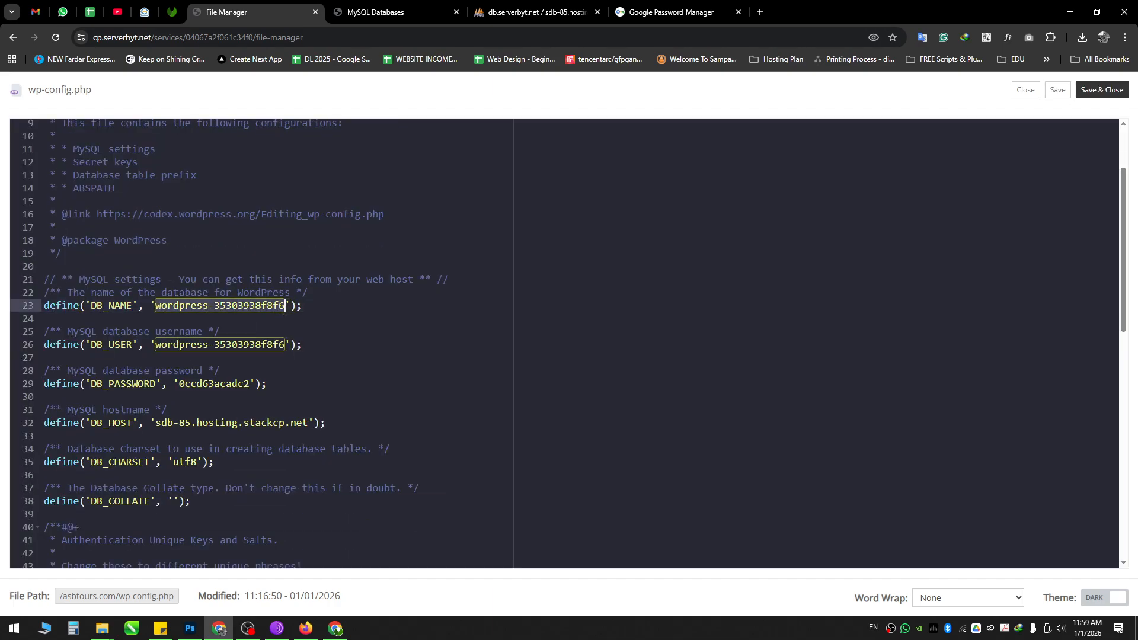
{"action": "left_click_drag", "start_coordinate": [155, 345], "coordinate": [285, 345]}
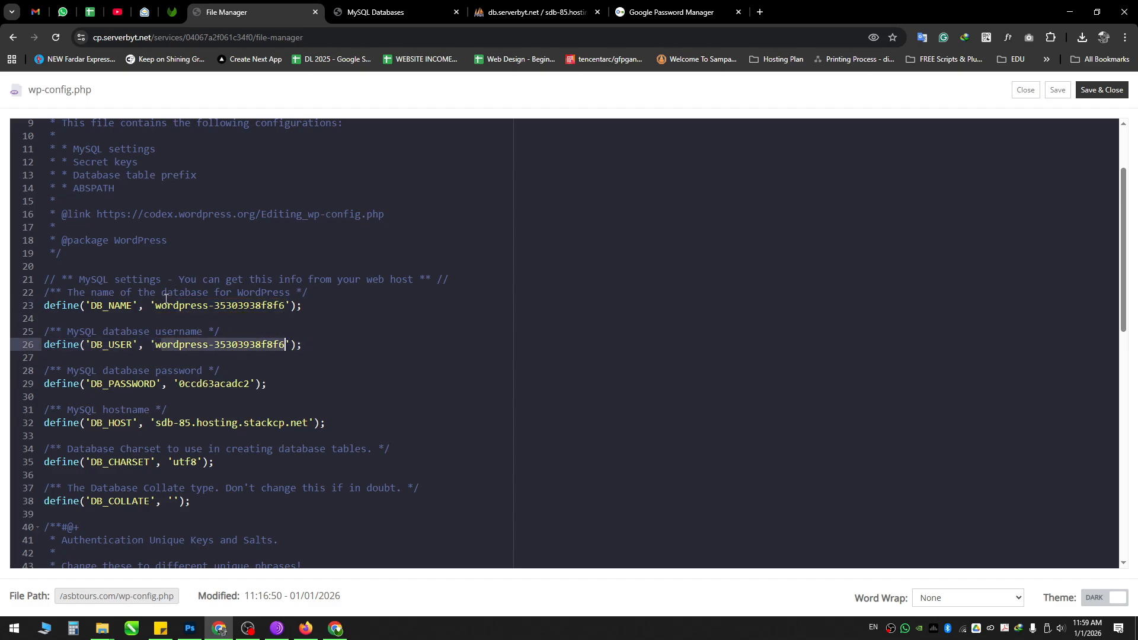
{"action": "left_click_drag", "start_coordinate": [157, 304], "coordinate": [279, 302]}
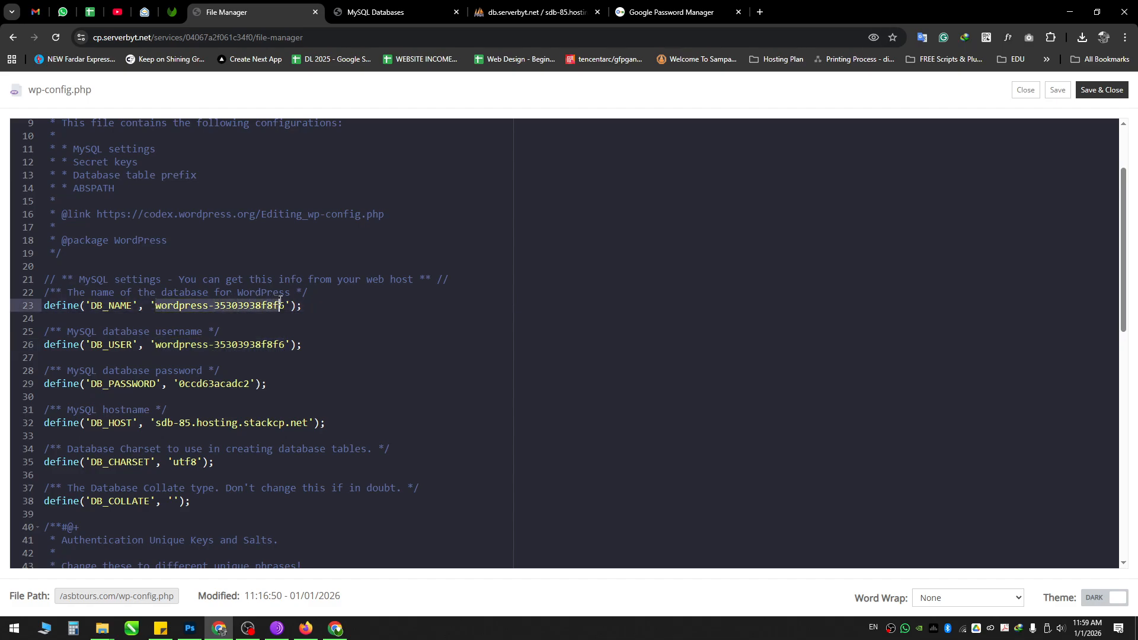
Step: Compare DB_NAME wordpress-35303938f8f6 against the MySQL Databases list, ending on the databases page
{"action": "left_click", "coordinate": [384, 7]}
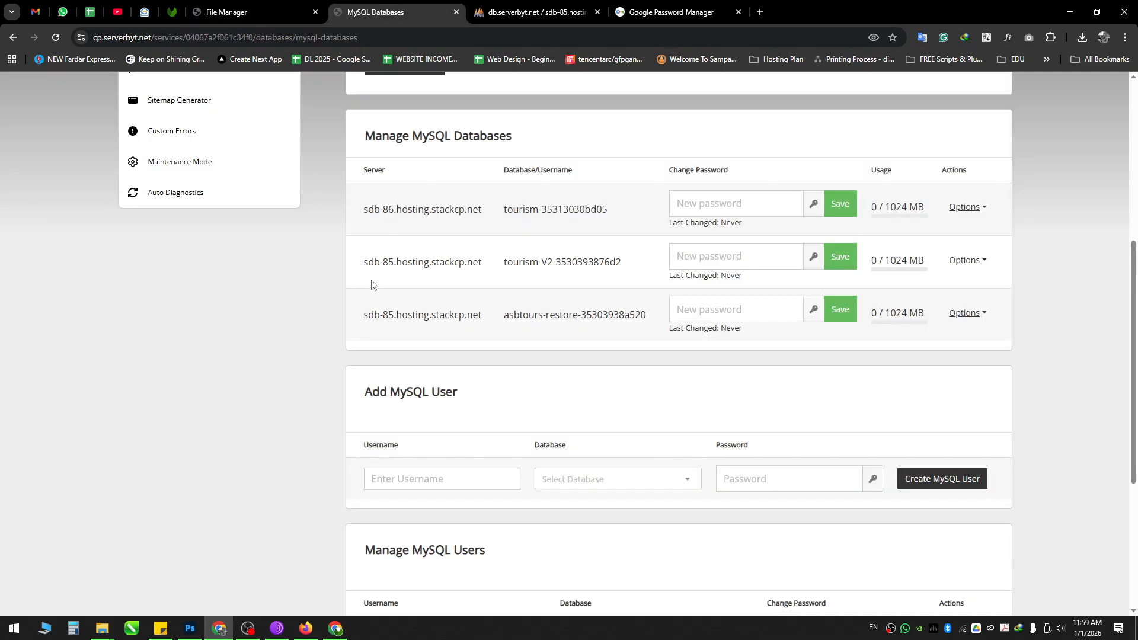
{"action": "scroll", "coordinate": [359, 300], "scroll_direction": "up", "scroll_amount": 1}
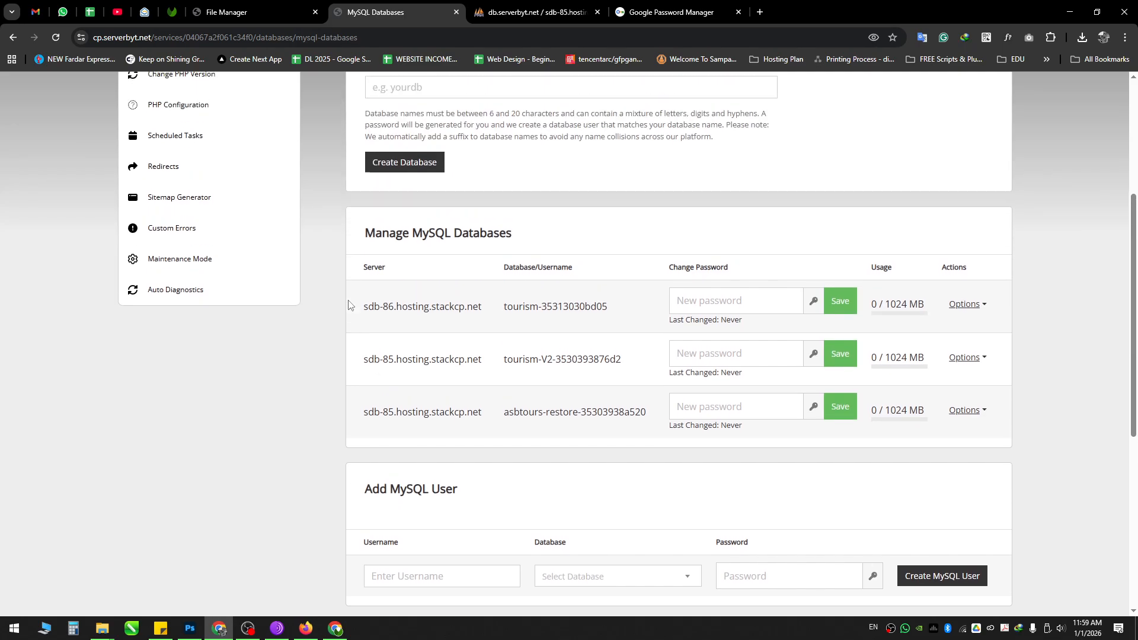
{"action": "scroll", "coordinate": [349, 304], "scroll_direction": "up", "scroll_amount": 1}
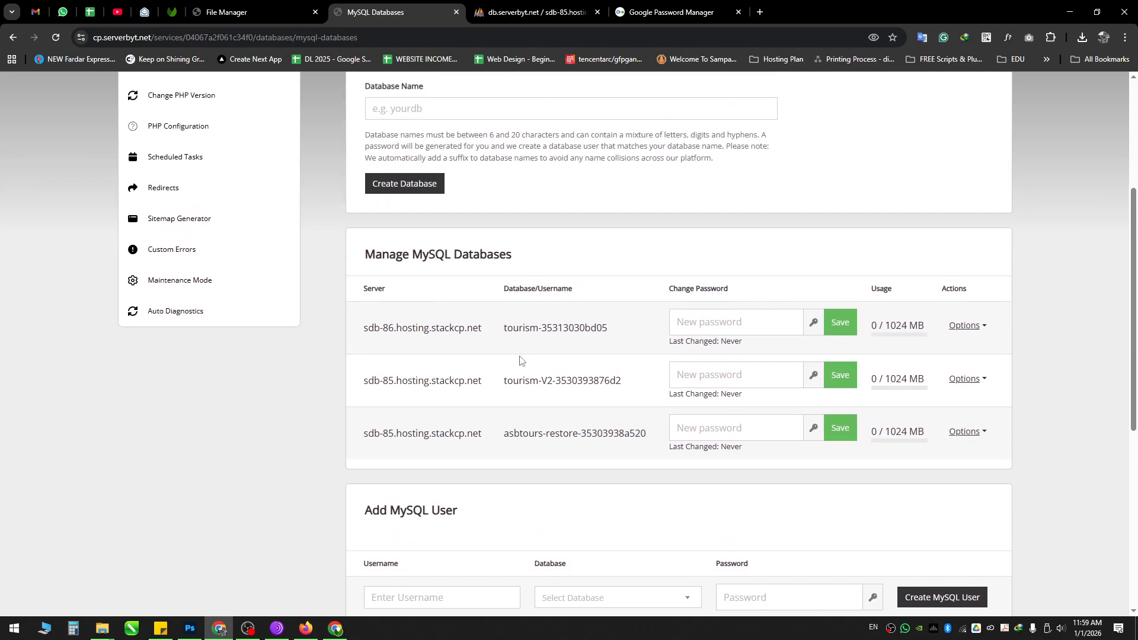
{"action": "left_click", "coordinate": [261, 11]}
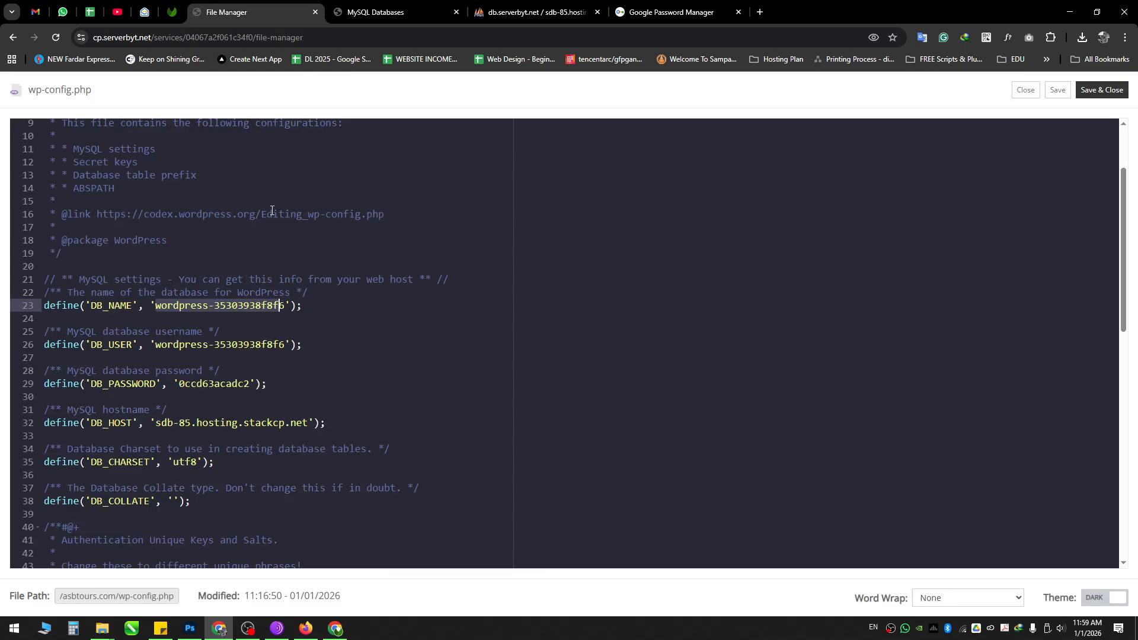
{"action": "double_click", "coordinate": [91, 306]}
{"action": "left_click", "coordinate": [157, 281]}
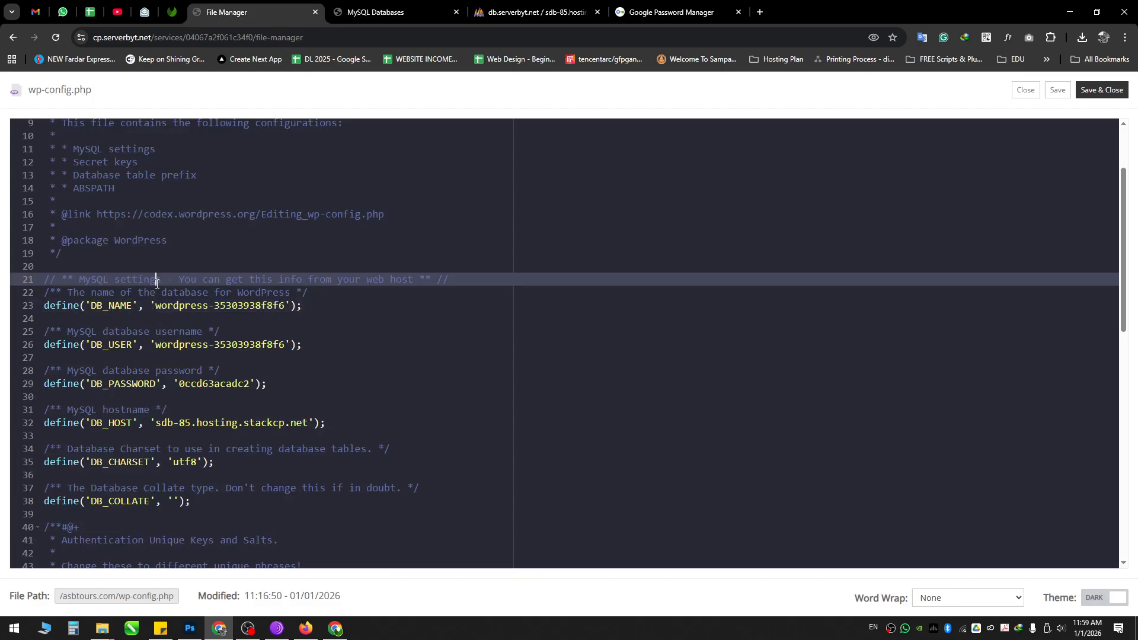
{"action": "left_click", "coordinate": [364, 5]}
{"action": "scroll", "coordinate": [511, 282], "scroll_direction": "down", "scroll_amount": 1}
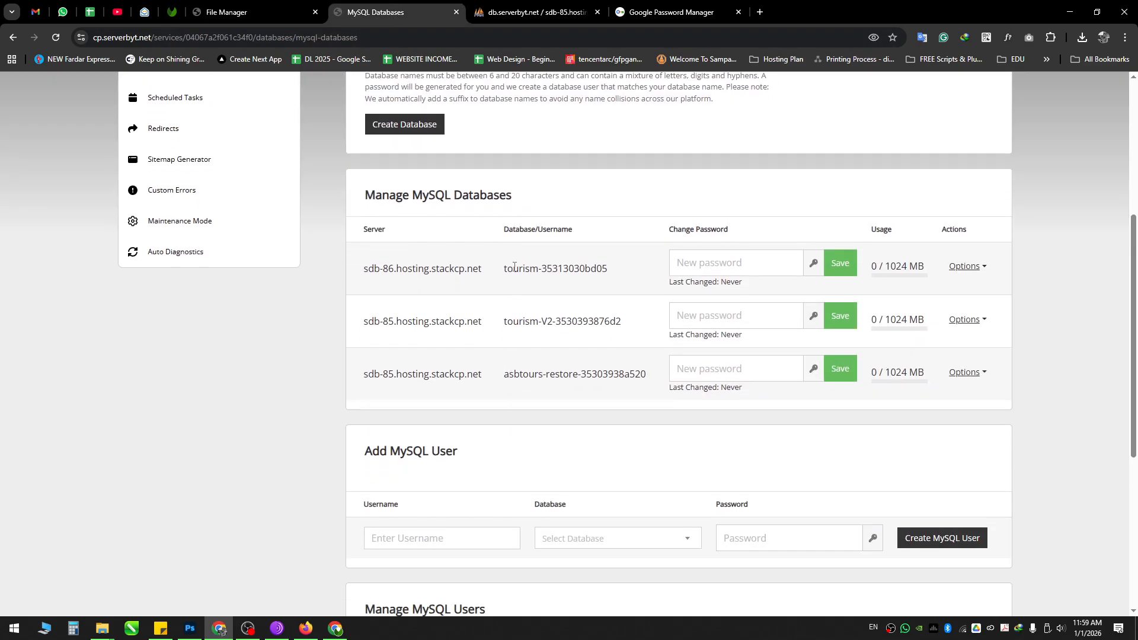
Step: Copy the database name asbtours-restore-35303938a520 from the MySQL Databases list
{"action": "mouse_move", "coordinate": [538, 228]}
{"action": "left_mouse_down"}
{"action": "mouse_move", "coordinate": [571, 229]}
{"action": "mouse_move", "coordinate": [521, 233]}
{"action": "mouse_move", "coordinate": [532, 233]}
{"action": "left_mouse_up"}
{"action": "left_click_drag", "start_coordinate": [506, 372], "coordinate": [647, 373]}
{"action": "left_click", "coordinate": [530, 379]}
{"action": "left_click_drag", "start_coordinate": [505, 379], "coordinate": [640, 374]}
{"action": "right_click", "coordinate": [639, 376]}
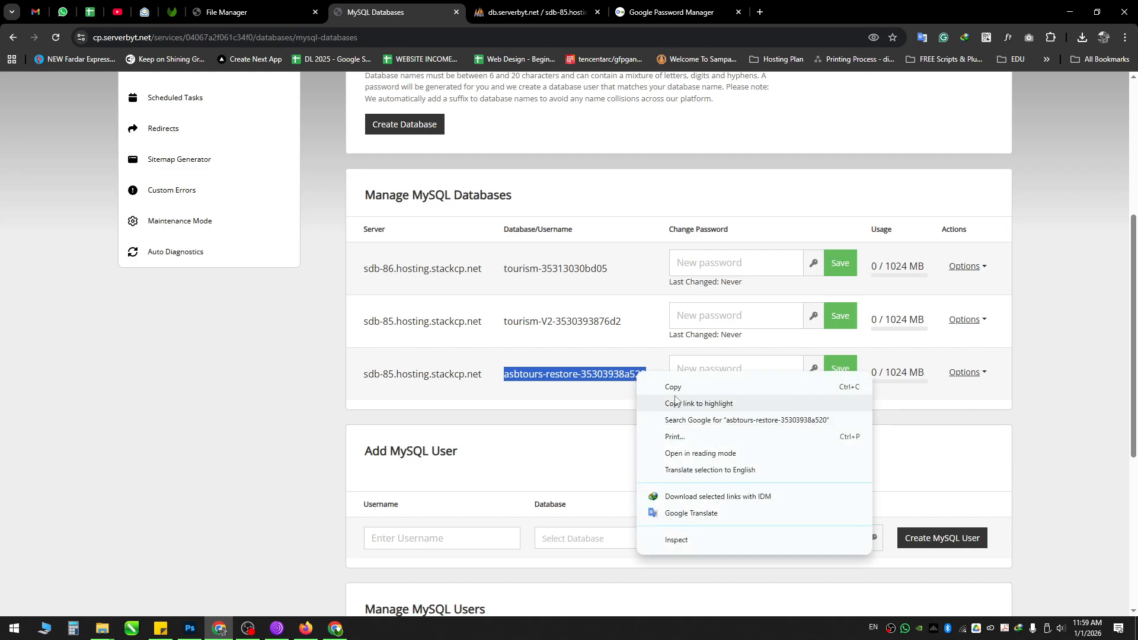
{"action": "left_click", "coordinate": [673, 387]}
Step: Replace the DB_NAME and DB_USER values on lines 23 and 26 with the copied name
{"action": "left_click", "coordinate": [282, 11]}
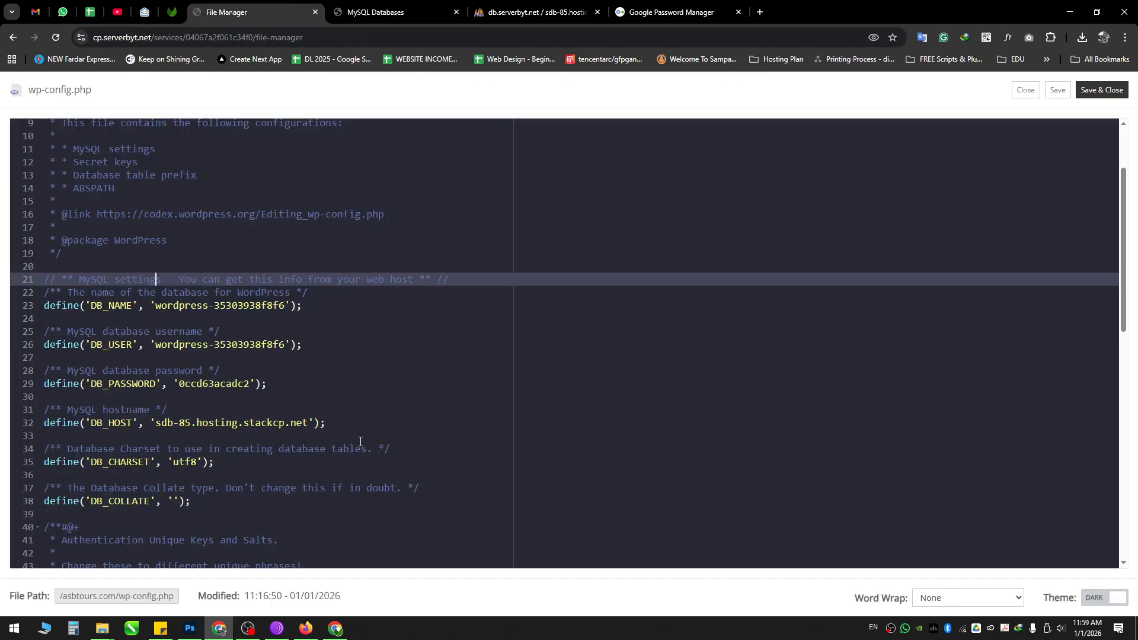
{"action": "left_click_drag", "start_coordinate": [155, 306], "coordinate": [286, 305]}
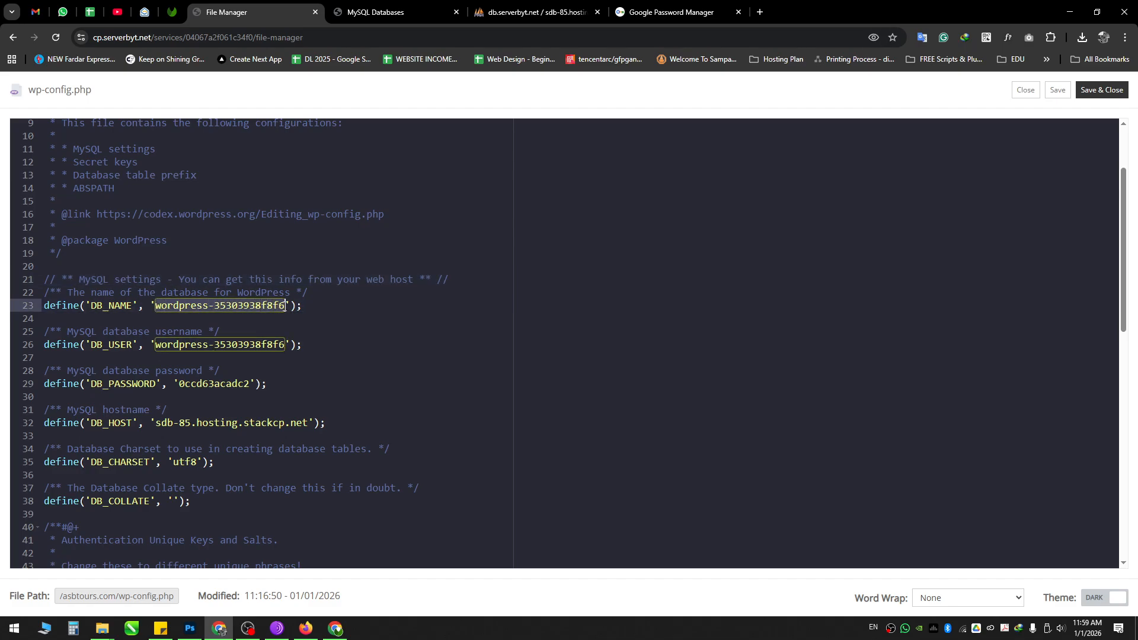
{"action": "key", "text": "BackSpace"}
{"action": "key", "text": "ctrl+v"}
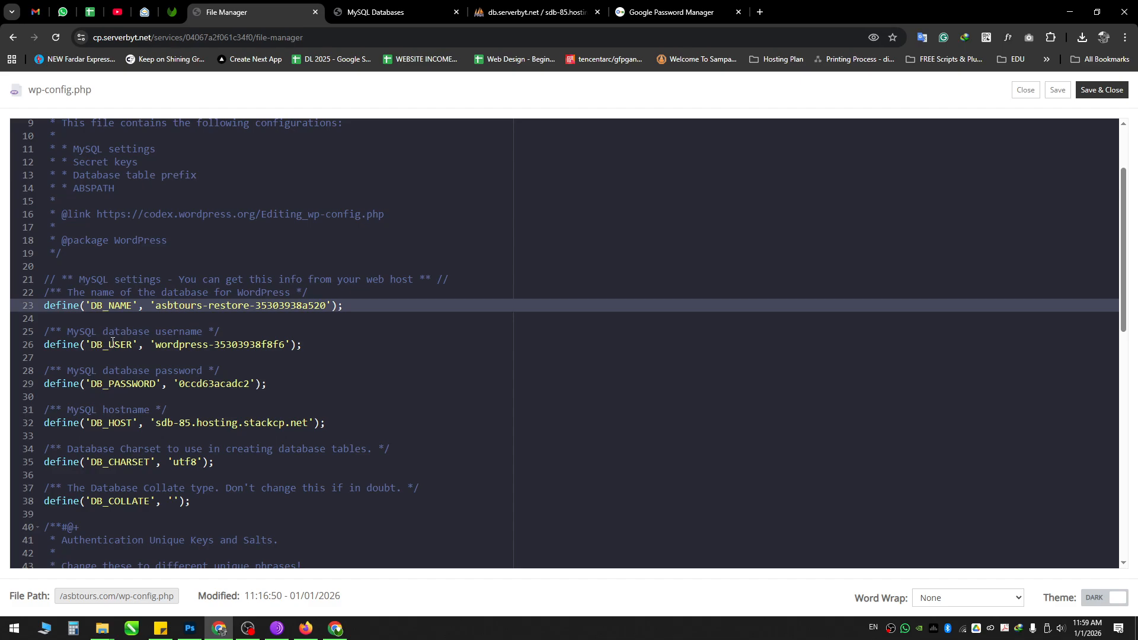
{"action": "left_click_drag", "start_coordinate": [156, 344], "coordinate": [290, 345]}
{"action": "key", "text": "ctrl+v"}
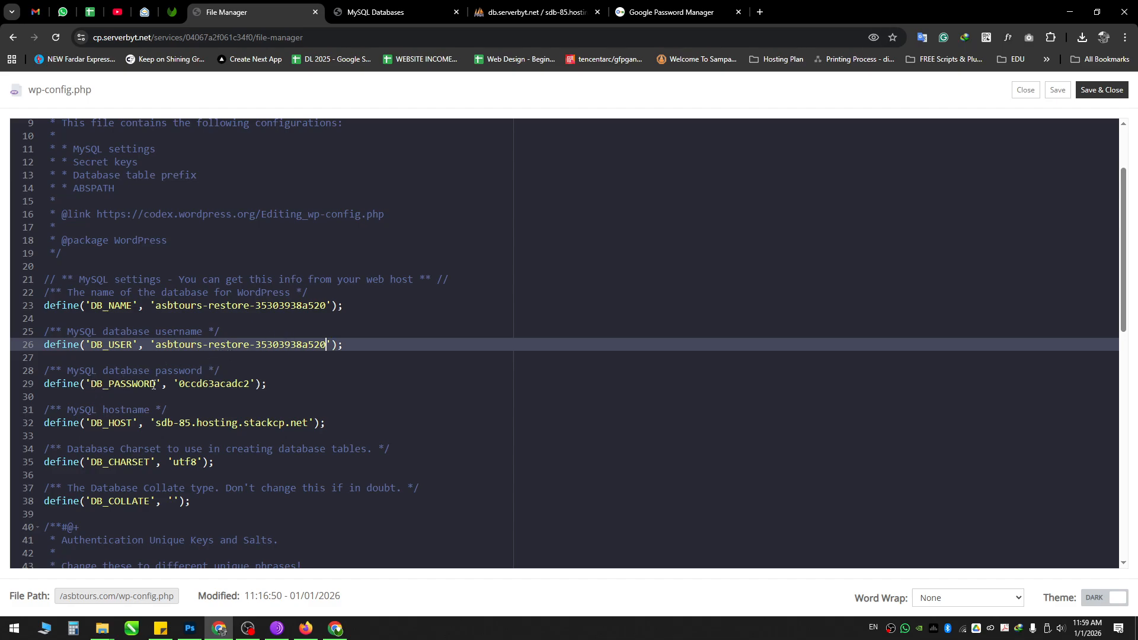
Step: Set the asbtours-restore database password to wp-config.php's DB_PASSWORD value and save it
{"action": "left_click_drag", "start_coordinate": [181, 379], "coordinate": [249, 380]}
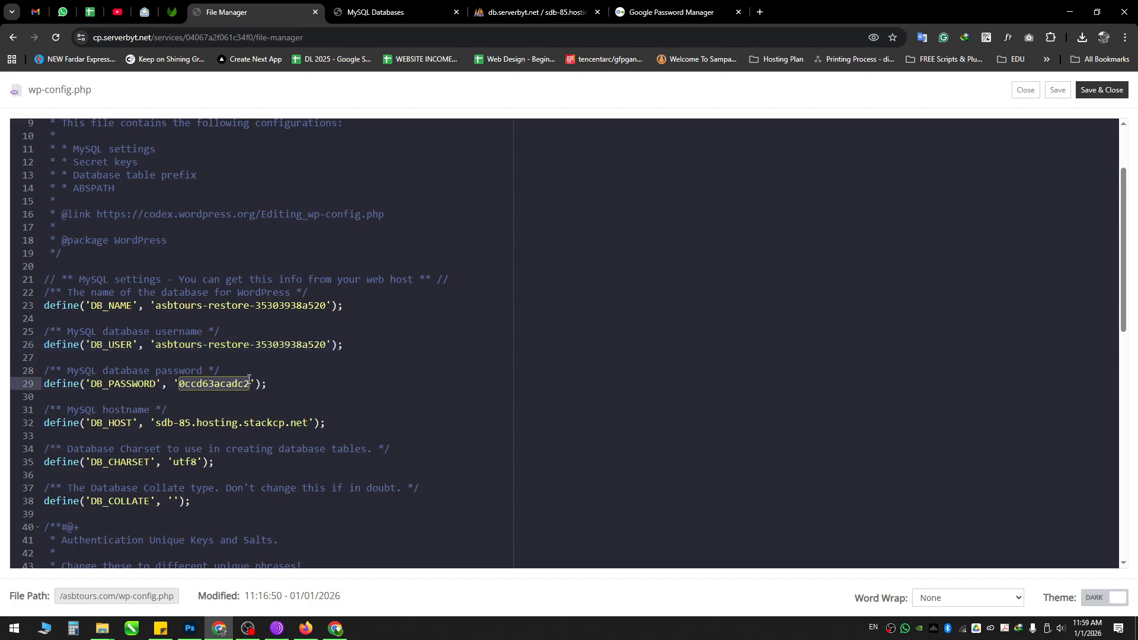
{"action": "left_click", "coordinate": [380, 9]}
{"action": "key", "text": "Tab"}
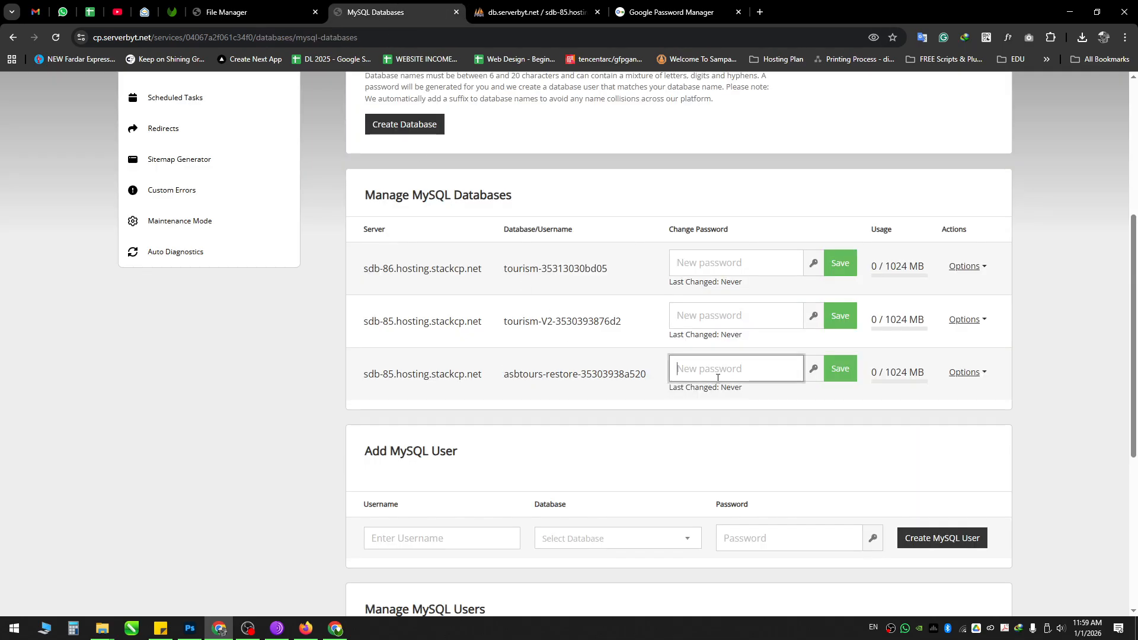
{"action": "key", "text": "ctrl+v"}
{"action": "left_click", "coordinate": [840, 374]}
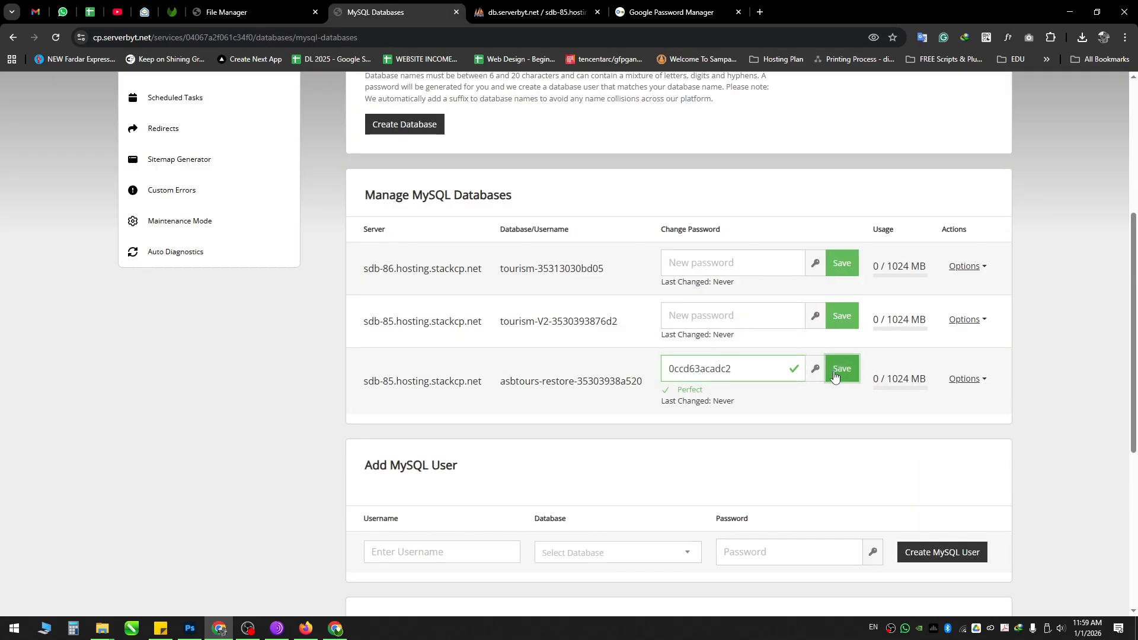
{"action": "left_click", "coordinate": [841, 369]}
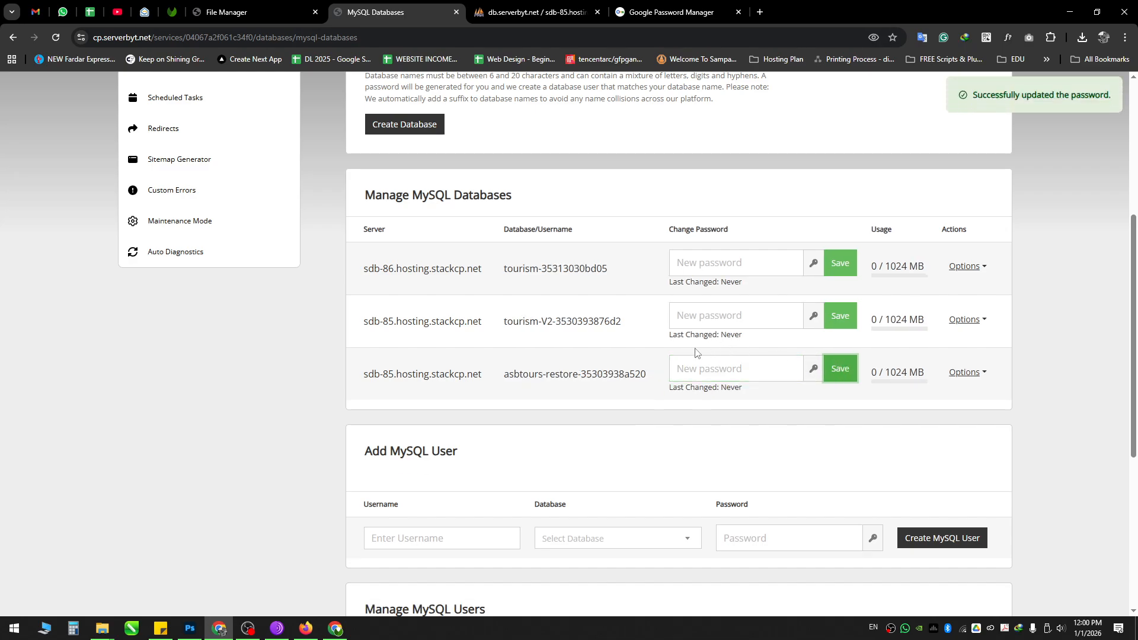
{"action": "left_click", "coordinate": [713, 366]}
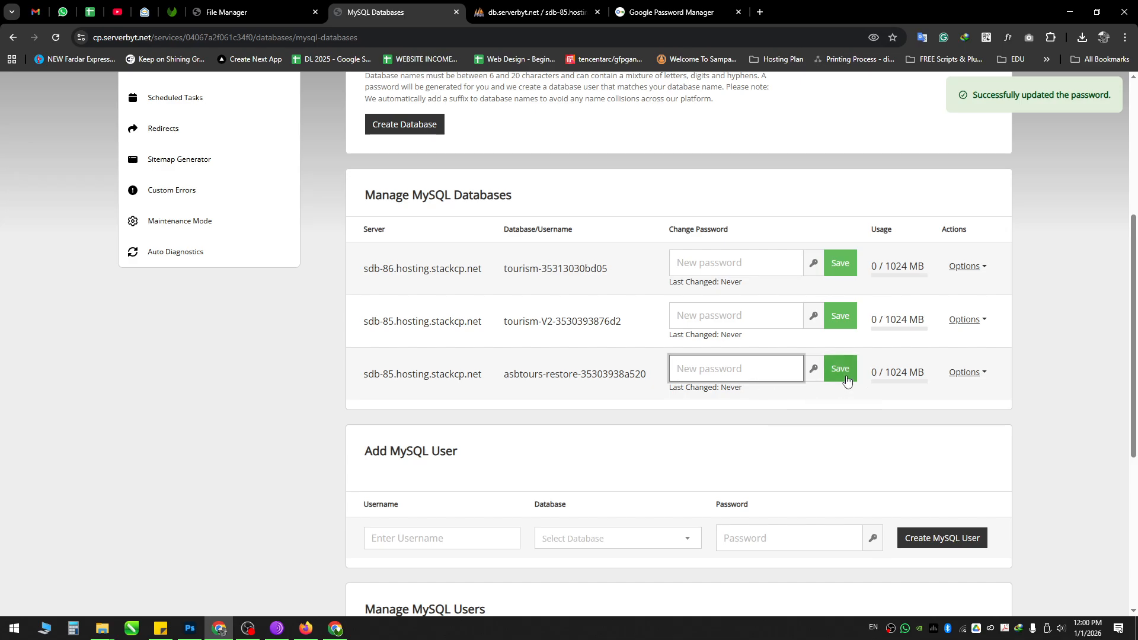
{"action": "left_click", "coordinate": [261, 12]}
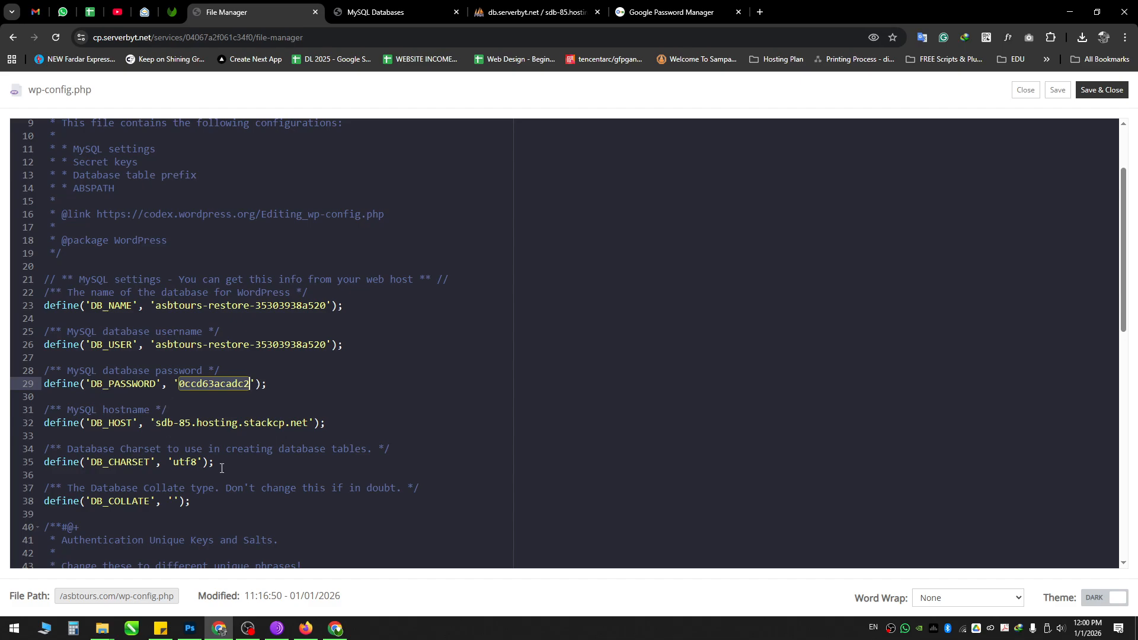
{"action": "scroll", "coordinate": [221, 468], "scroll_direction": "down", "scroll_amount": 1}
Step: Replace DB_HOST on line 32 with the server hostname sdb-85.hosting.stackcp.net
{"action": "left_click", "coordinate": [391, 11]}
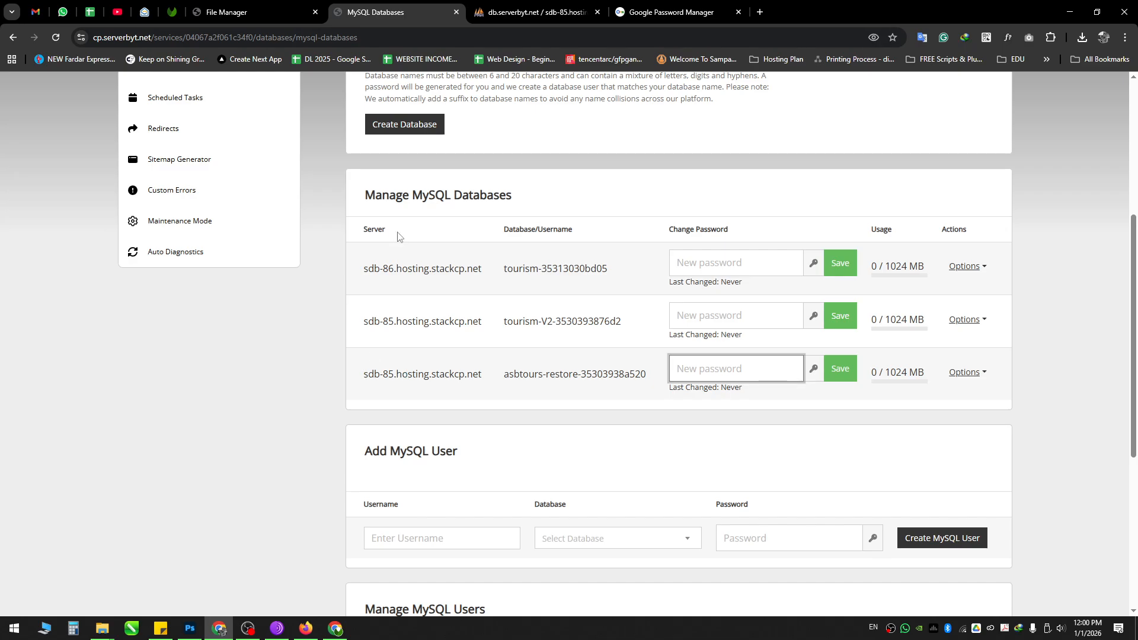
{"action": "left_click_drag", "start_coordinate": [363, 374], "coordinate": [485, 376]}
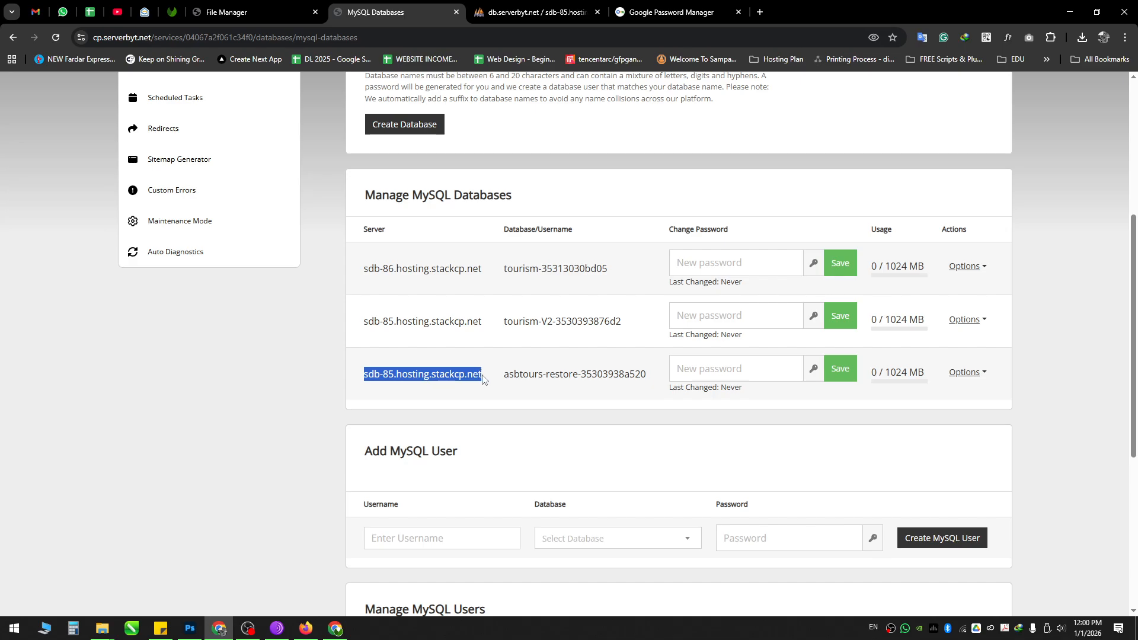
{"action": "left_click", "coordinate": [306, 5]}
{"action": "left_click_drag", "start_coordinate": [155, 389], "coordinate": [308, 388]}
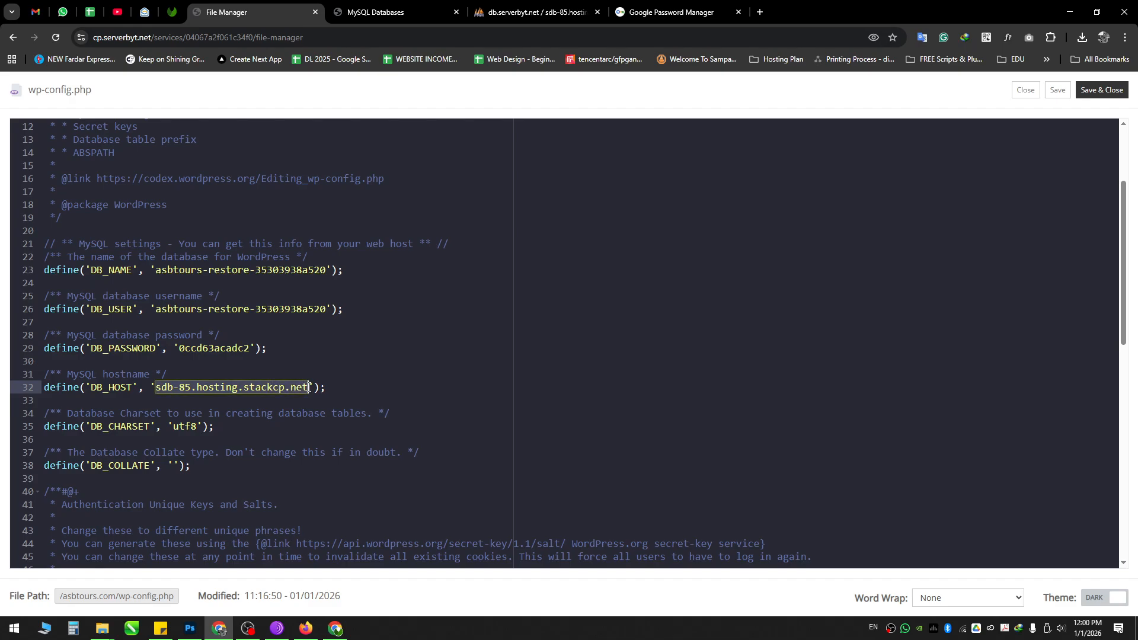
{"action": "key", "text": "ctrl+v"}
Step: Leave the table prefix 5c_ unchanged and save wp-config.php
{"action": "left_click", "coordinate": [338, 360]}
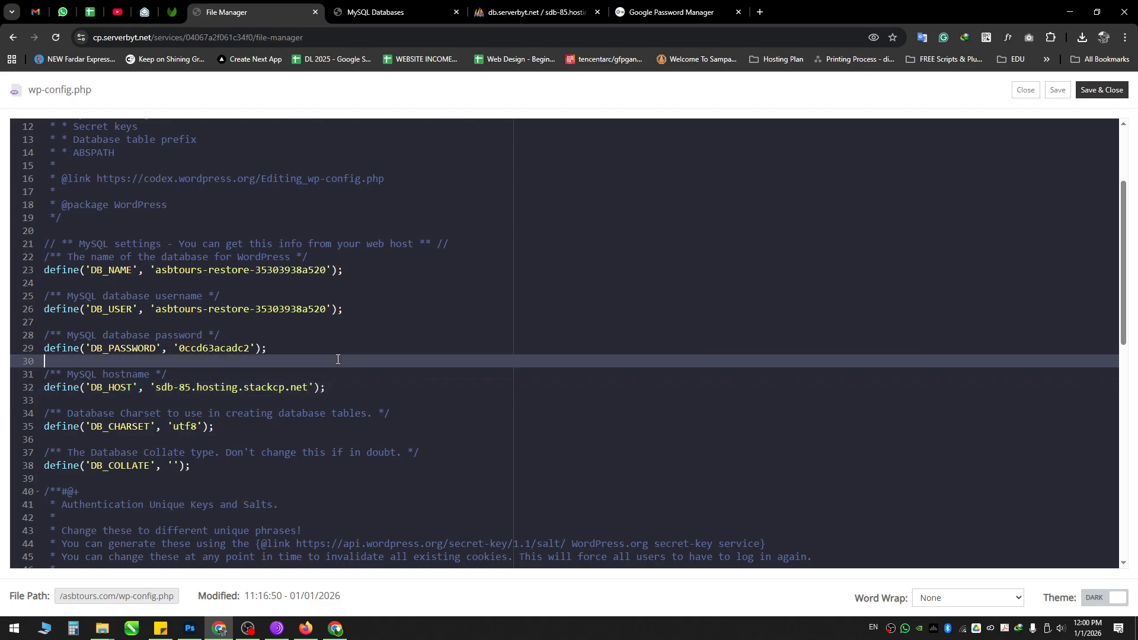
{"action": "scroll", "coordinate": [337, 359], "scroll_direction": "down", "scroll_amount": 8}
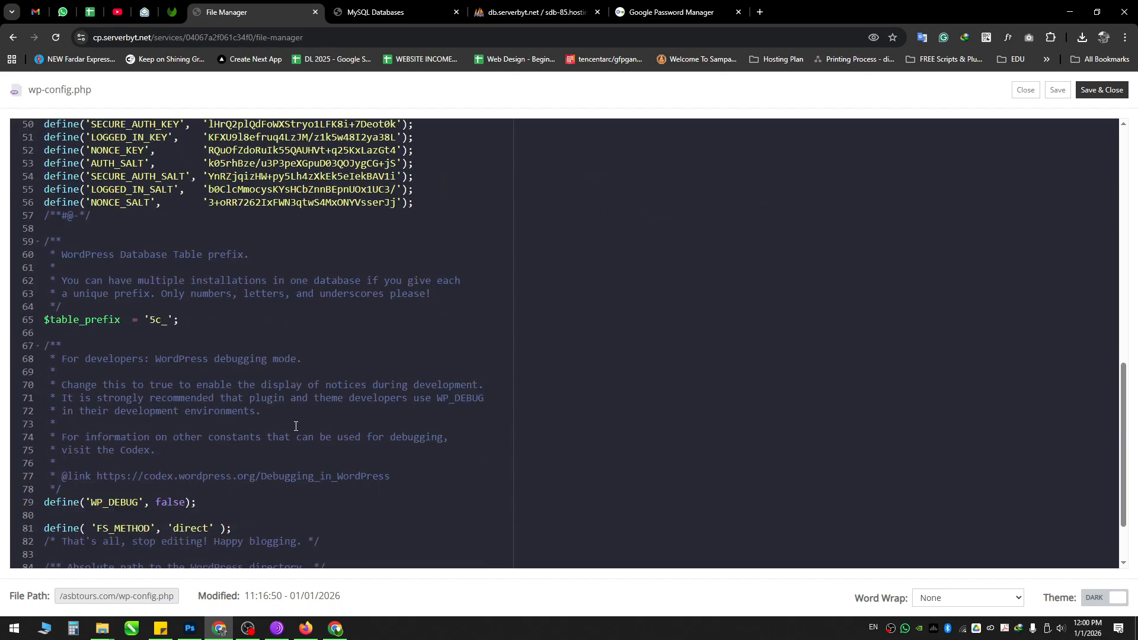
{"action": "scroll", "coordinate": [295, 426], "scroll_direction": "up", "scroll_amount": 1}
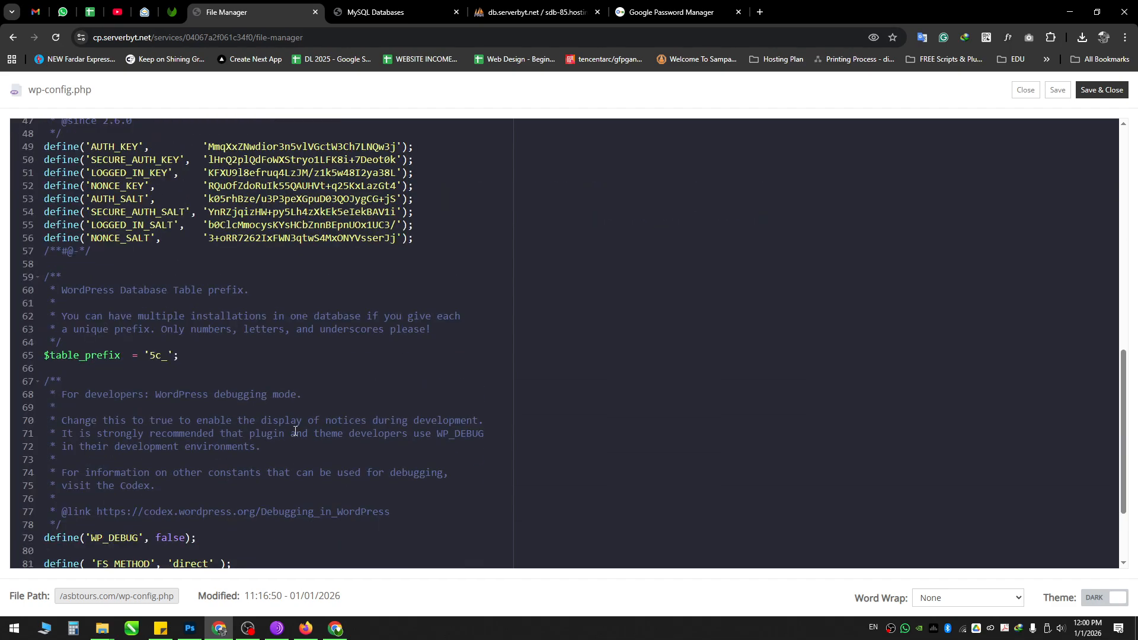
{"action": "double_click", "coordinate": [153, 390]}
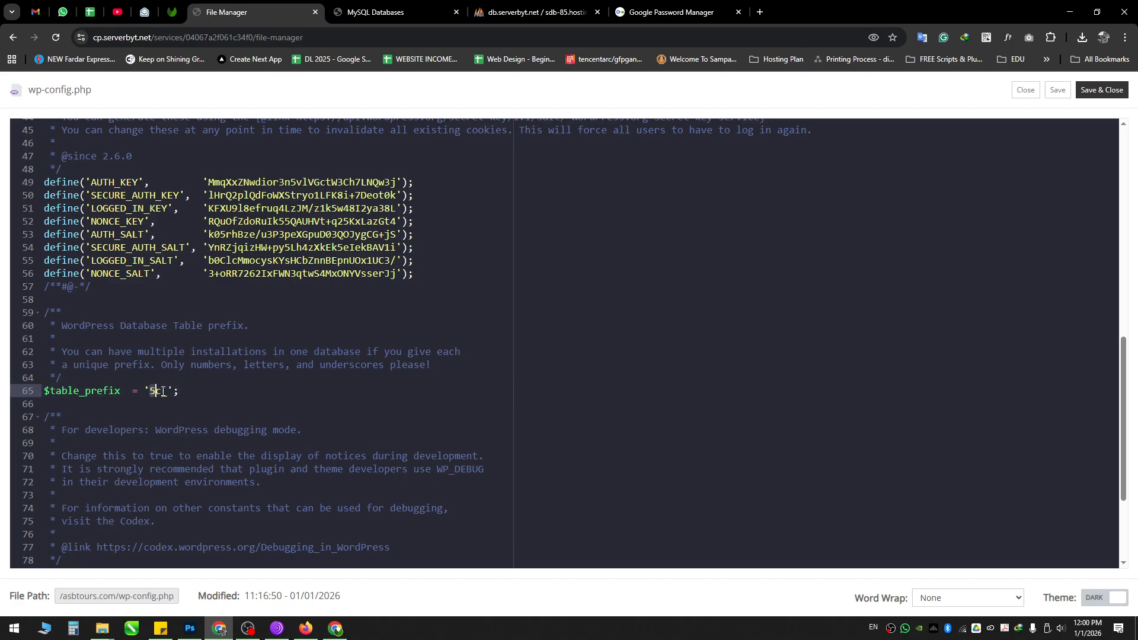
{"action": "left_click", "coordinate": [272, 365]}
{"action": "scroll", "coordinate": [266, 369], "scroll_direction": "up", "scroll_amount": 3}
{"action": "scroll", "coordinate": [266, 369], "scroll_direction": "up", "scroll_amount": 8}
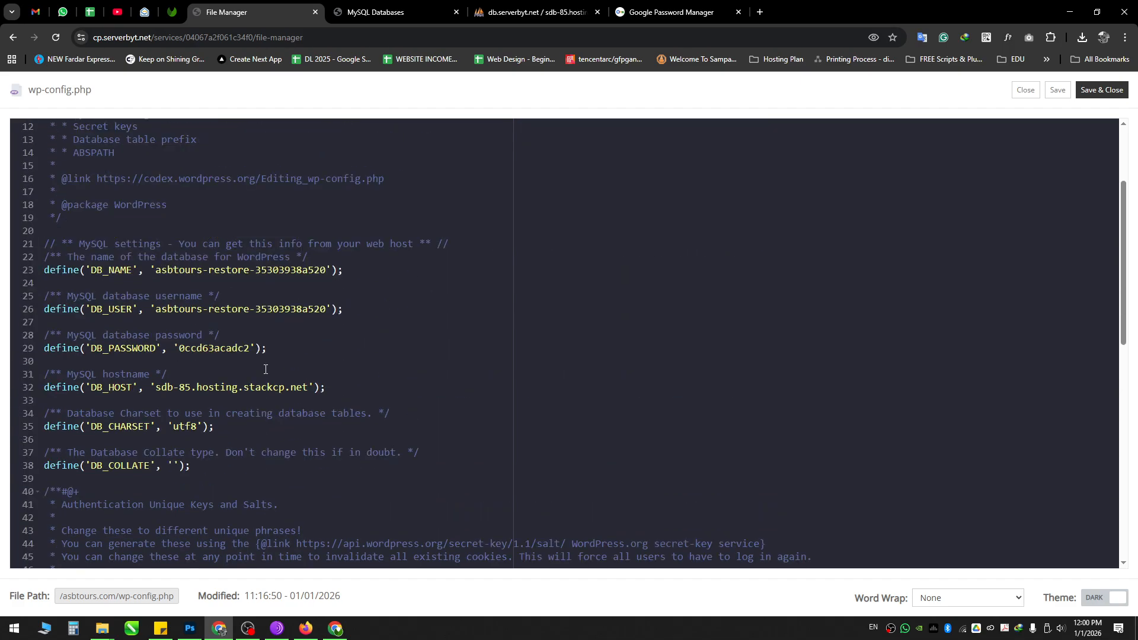
{"action": "scroll", "coordinate": [267, 365], "scroll_direction": "down", "scroll_amount": 3}
{"action": "left_click", "coordinate": [1058, 90]}
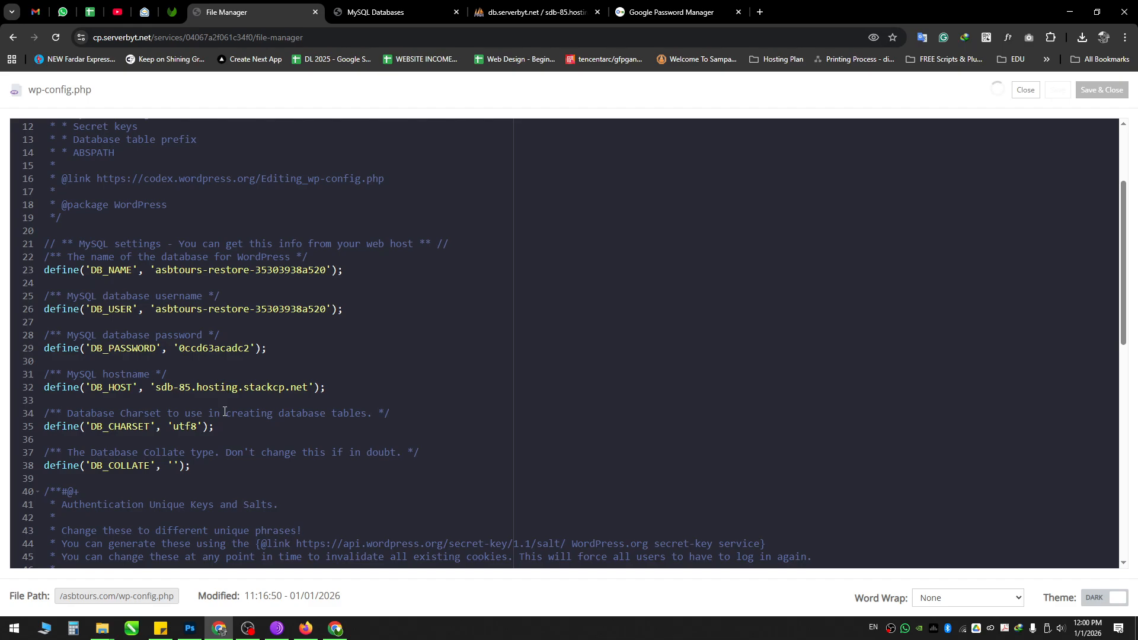
Step: Verify asbtours-restore-35303938a520 in MySQL Databases, then close the wp-config.php editor
{"action": "left_click", "coordinate": [370, 6]}
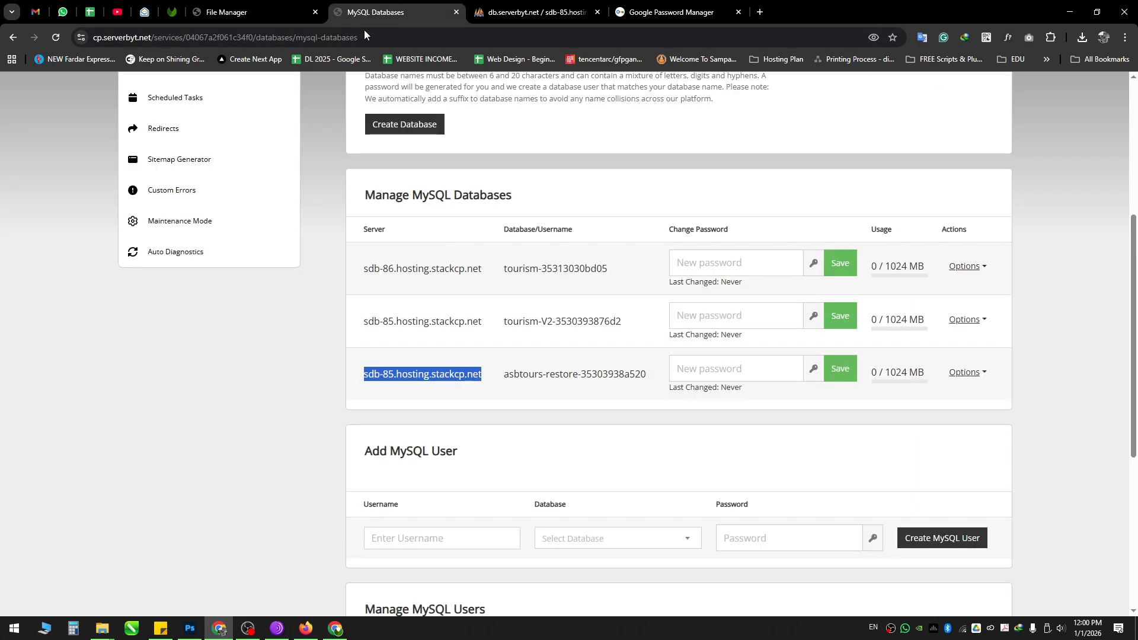
{"action": "left_click_drag", "start_coordinate": [348, 374], "coordinate": [669, 378]}
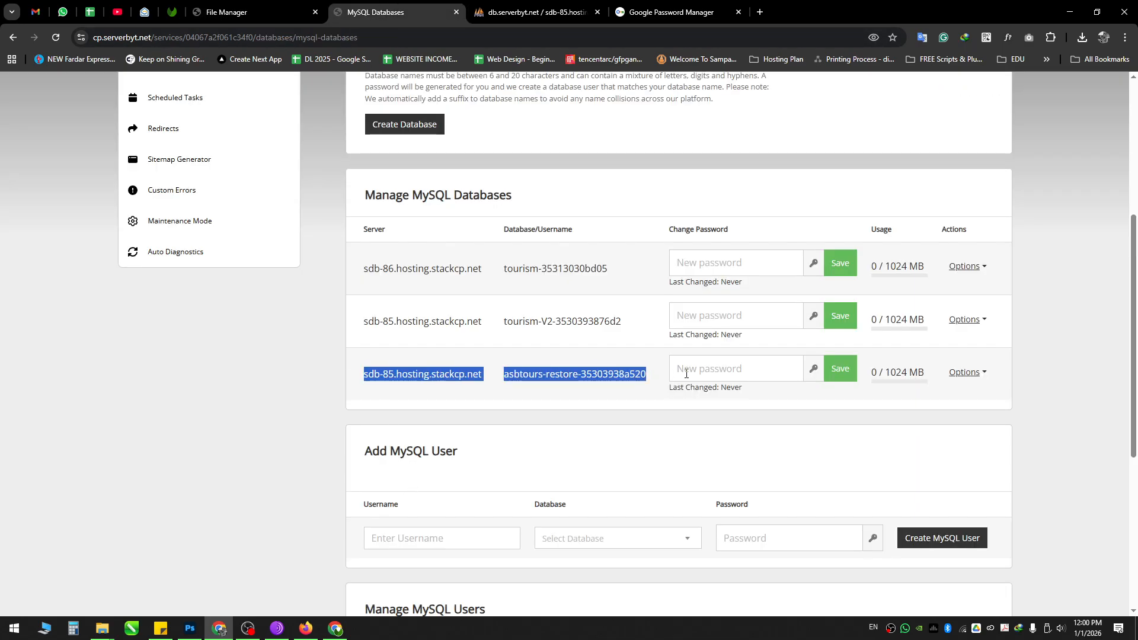
{"action": "left_click_drag", "start_coordinate": [507, 377], "coordinate": [638, 373]}
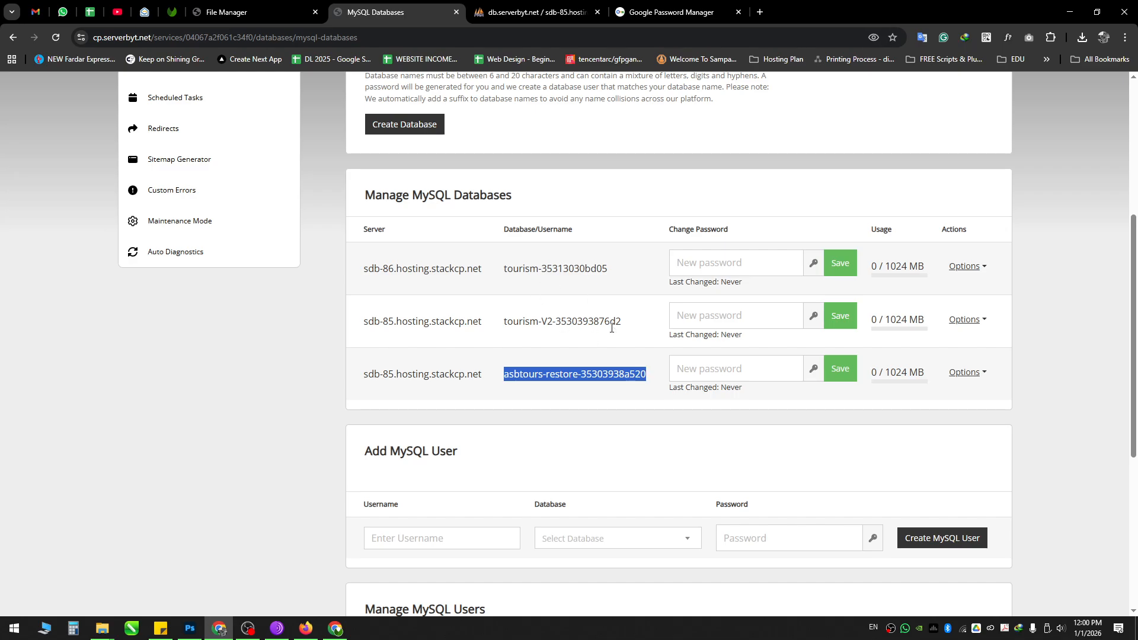
{"action": "left_click", "coordinate": [528, 354]}
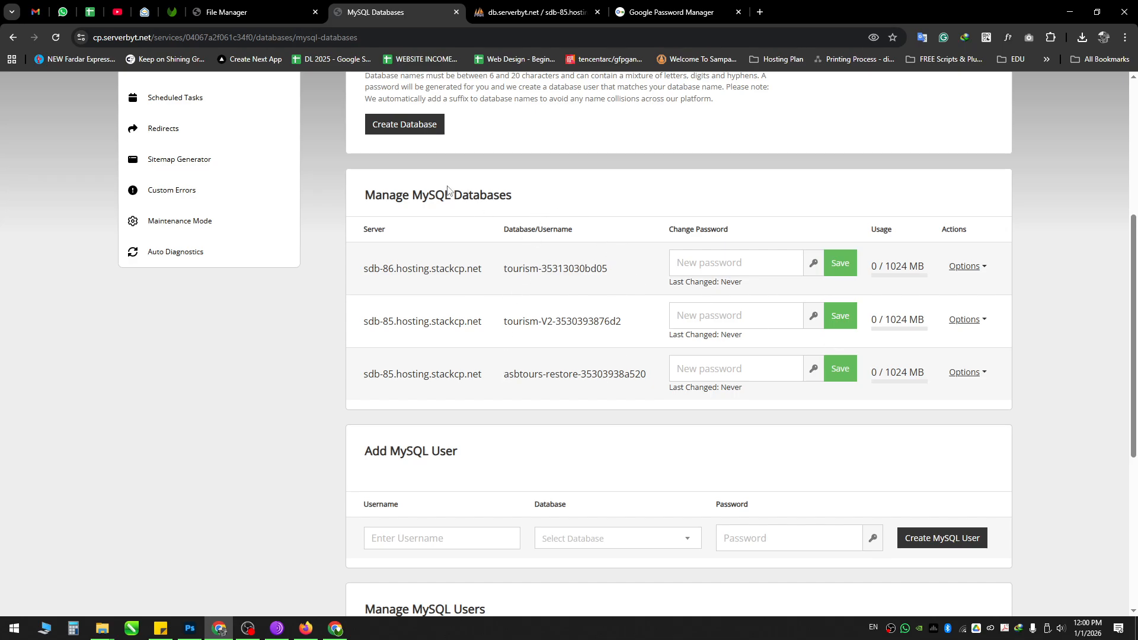
{"action": "left_click", "coordinate": [270, 7]}
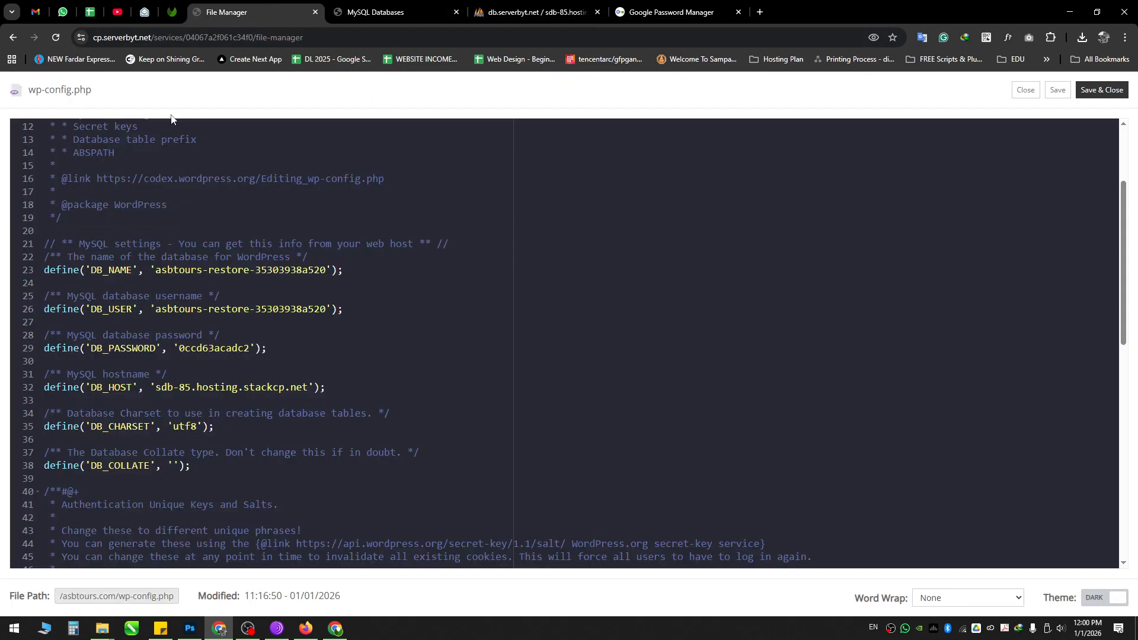
{"action": "left_click", "coordinate": [1026, 90]}
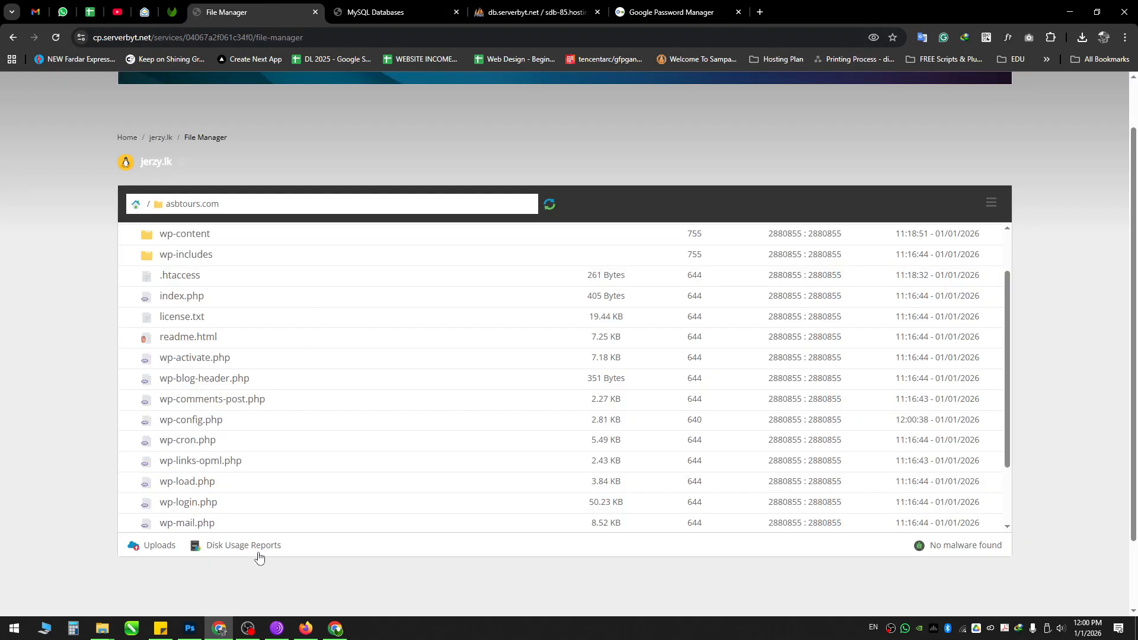
Step: Reload asbtours.com in Firefox so the WordPress install language-selection page replaces the database error
{"action": "mouse_move", "coordinate": [306, 628]}
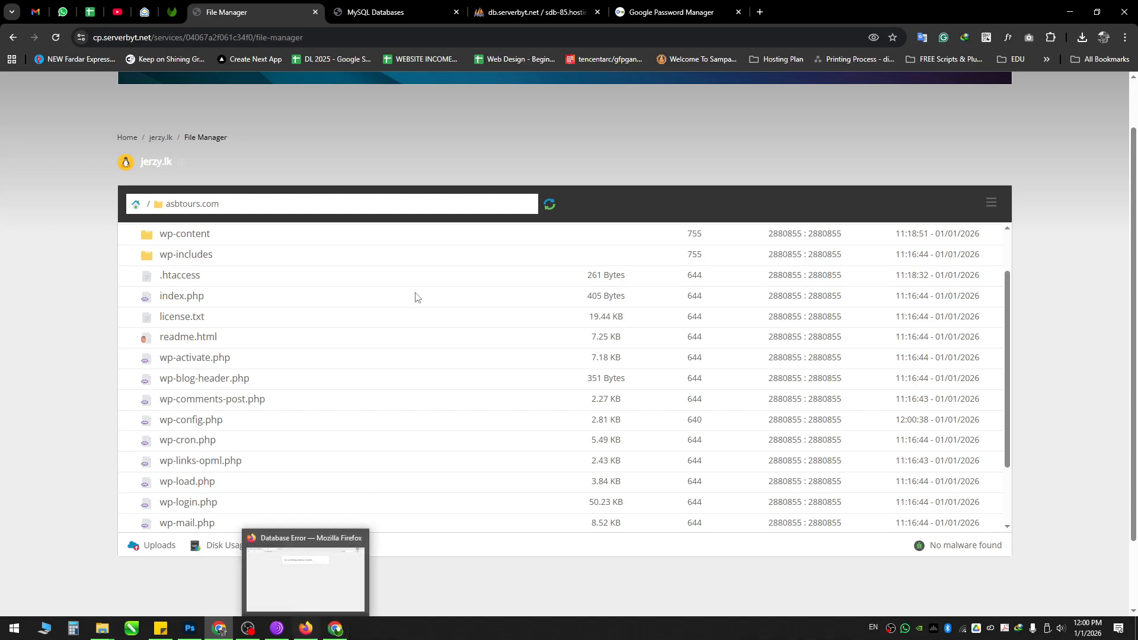
{"action": "left_click", "coordinate": [320, 570]}
{"action": "key", "text": "F5"}
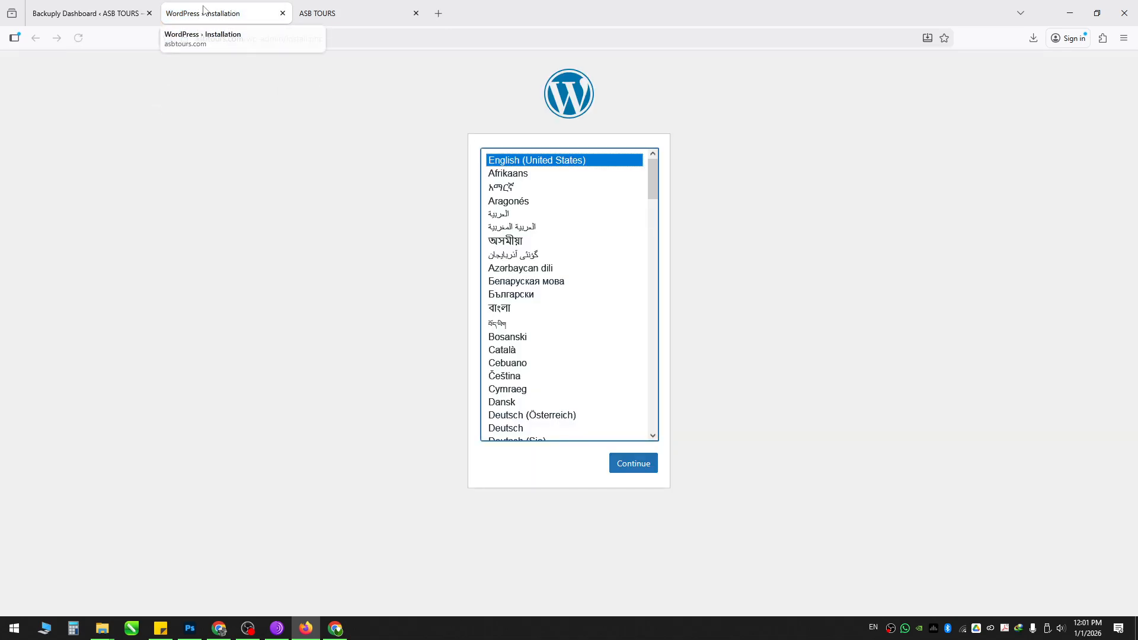
{"action": "left_click", "coordinate": [240, 230]}
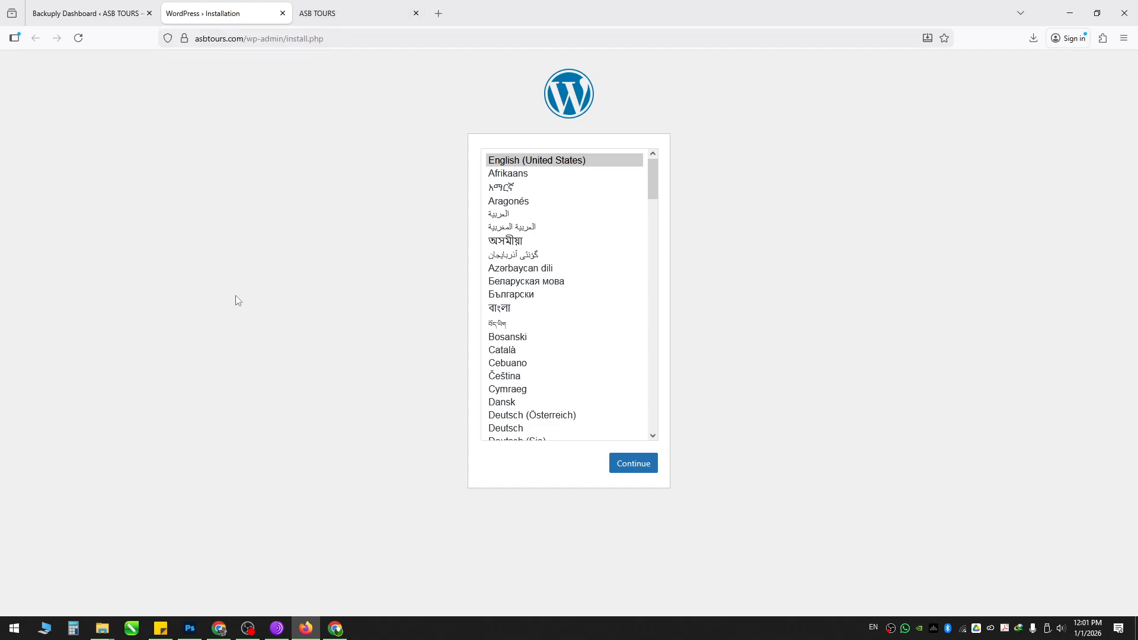
Step: Switch from Firefox's WordPress install page back to the hosting File Manager in Chrome
{"action": "left_click", "coordinate": [221, 628]}
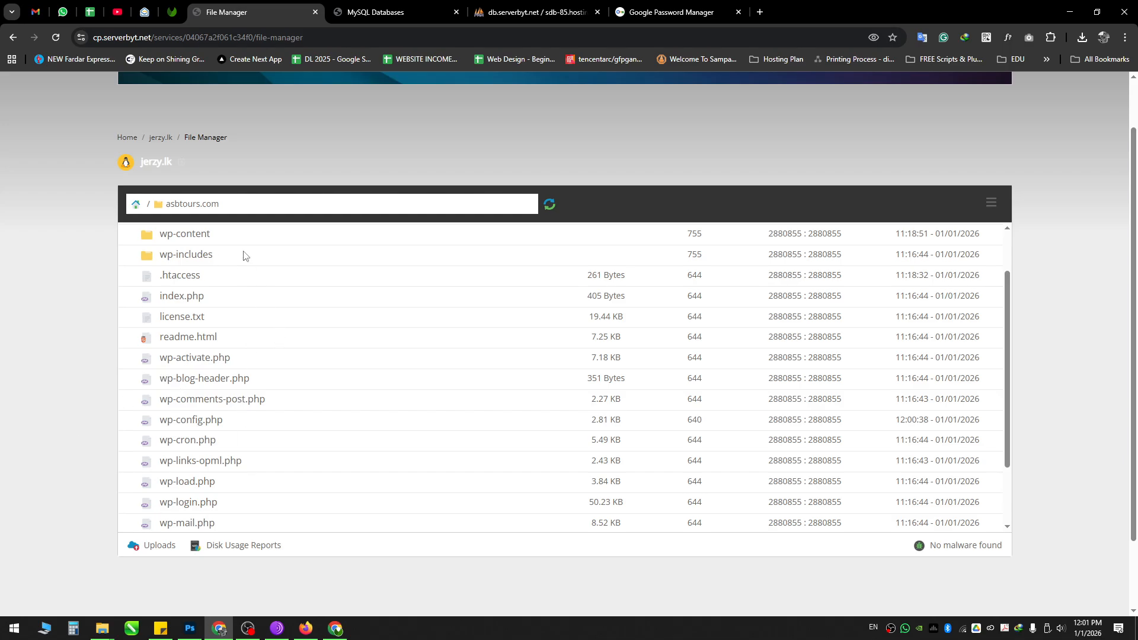
Step: Reopen wp-config.php from the asbtours.com file list to check its database settings
{"action": "left_click", "coordinate": [365, 19]}
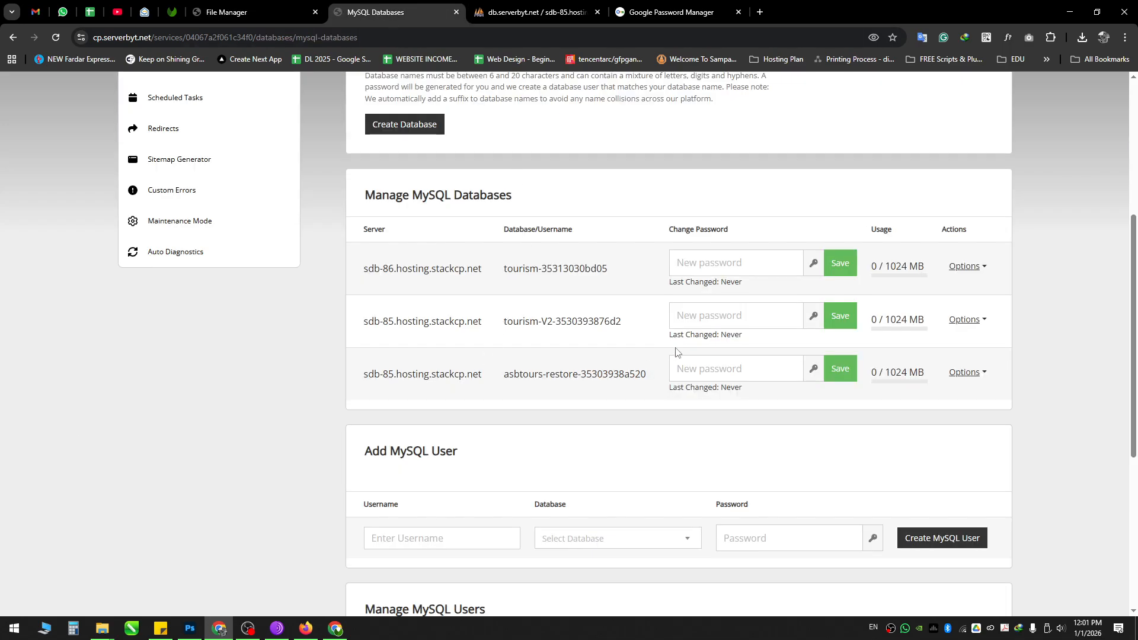
{"action": "left_click", "coordinate": [226, 11]}
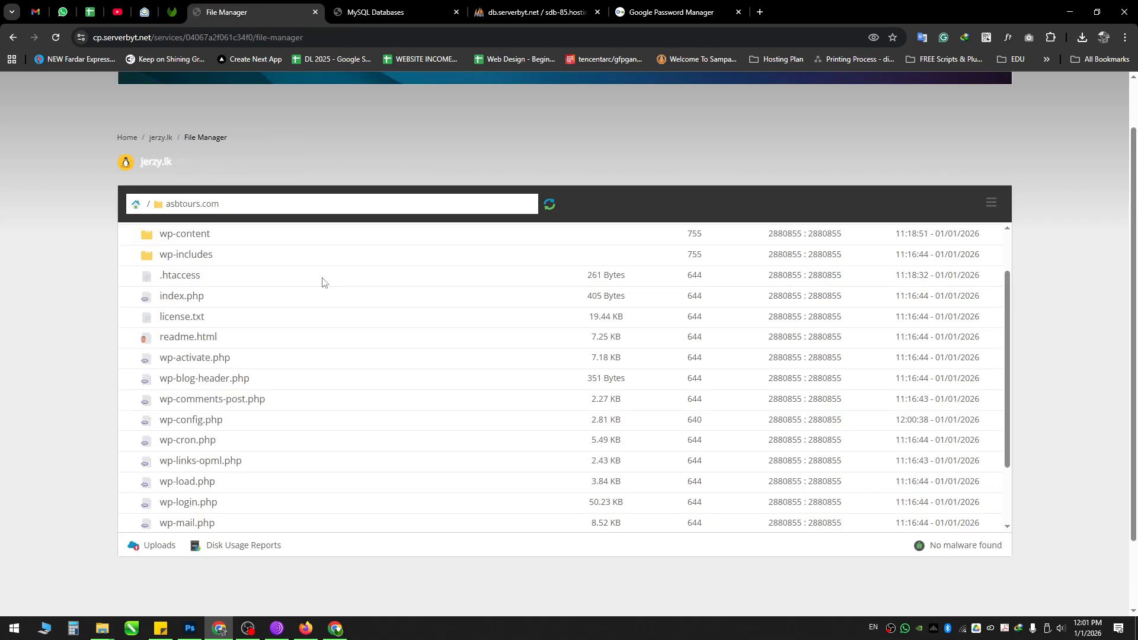
{"action": "double_click", "coordinate": [250, 422]}
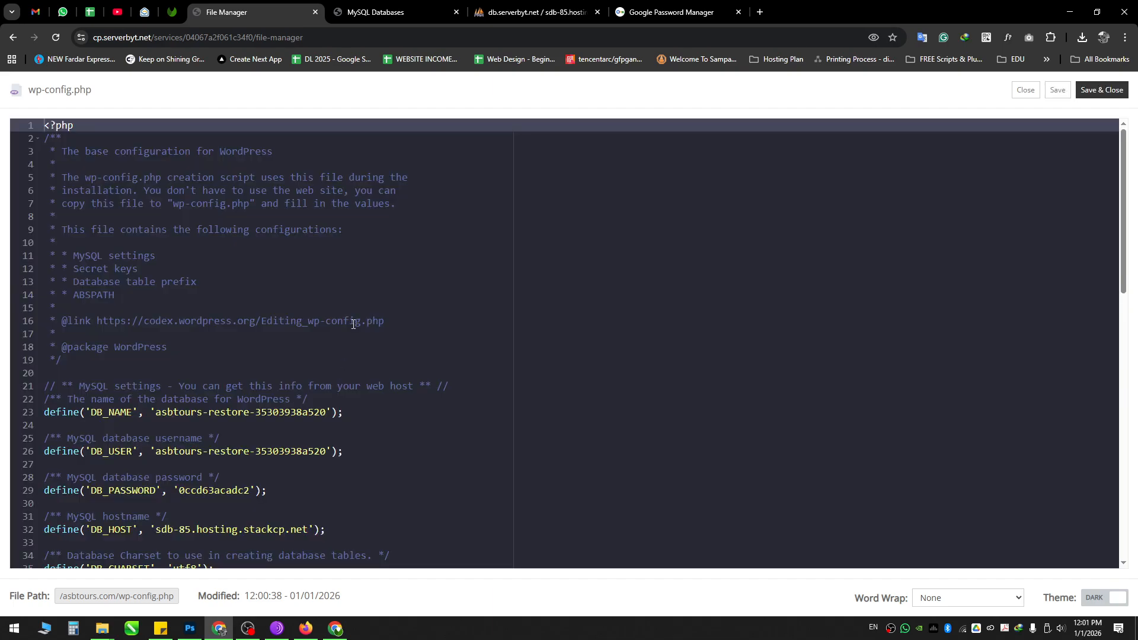
{"action": "left_click", "coordinate": [1026, 89]}
{"action": "left_click", "coordinate": [368, 6]}
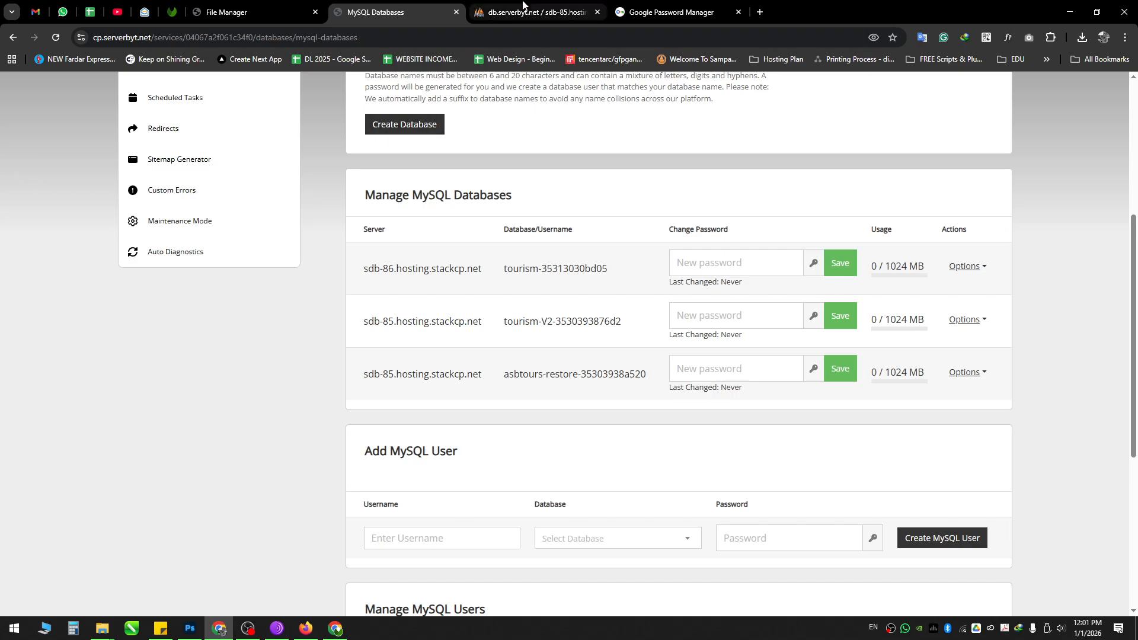
Step: Locate the wordpress-35303938f8f6.sql backup file in the Downloads folder
{"action": "left_click", "coordinate": [523, 5]}
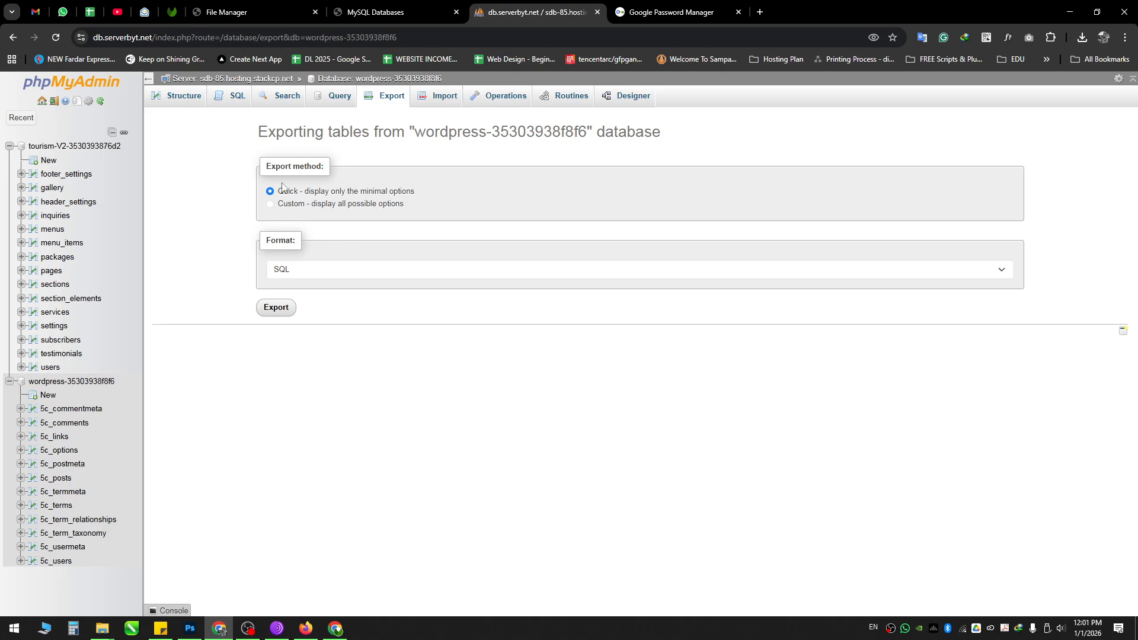
{"action": "mouse_move", "coordinate": [113, 625]}
{"action": "left_click", "coordinate": [66, 588]}
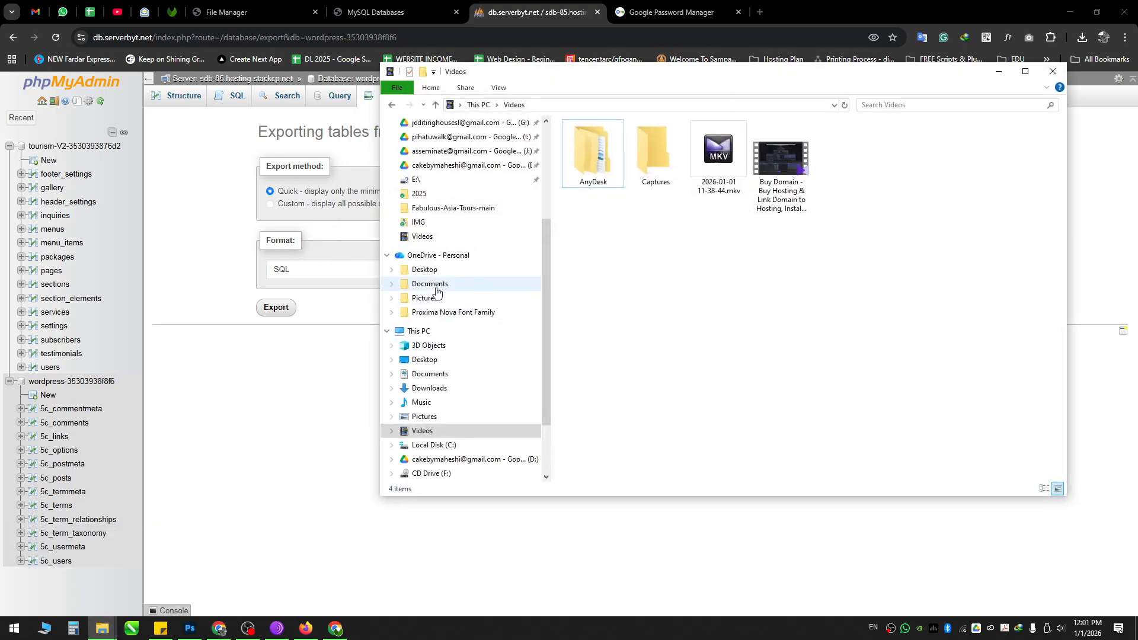
{"action": "left_click", "coordinate": [429, 388]}
{"action": "left_click", "coordinate": [776, 186]}
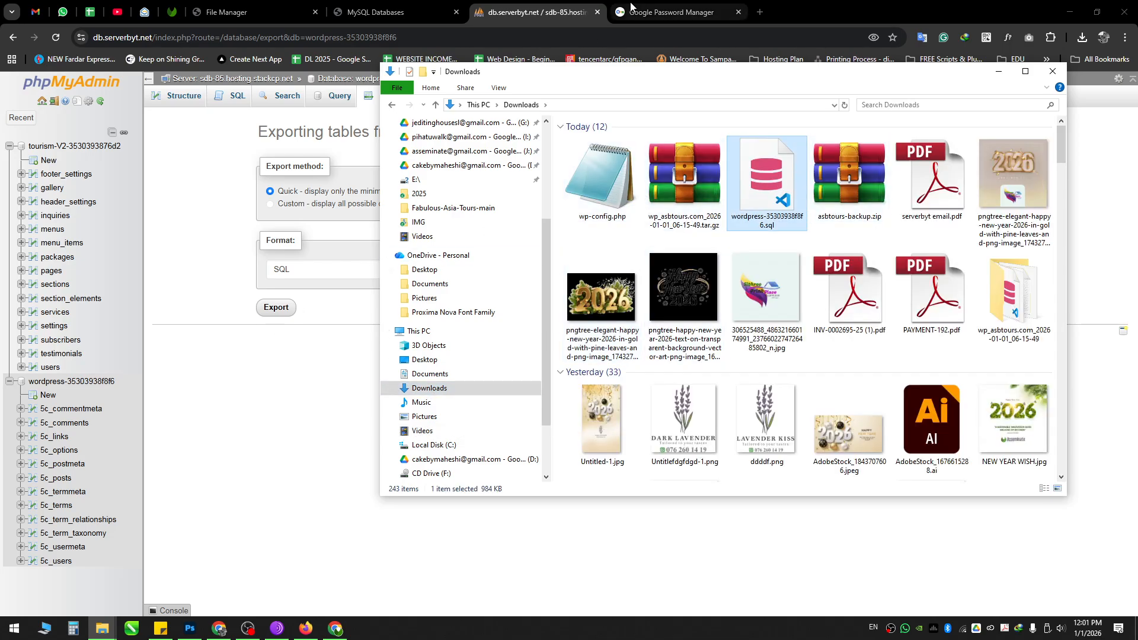
Step: Close the old db.serverbyt.net phpMyAdmin tab and scroll to the top of MySQL Databases
{"action": "left_click", "coordinate": [597, 12]}
{"action": "left_click", "coordinate": [411, 7]}
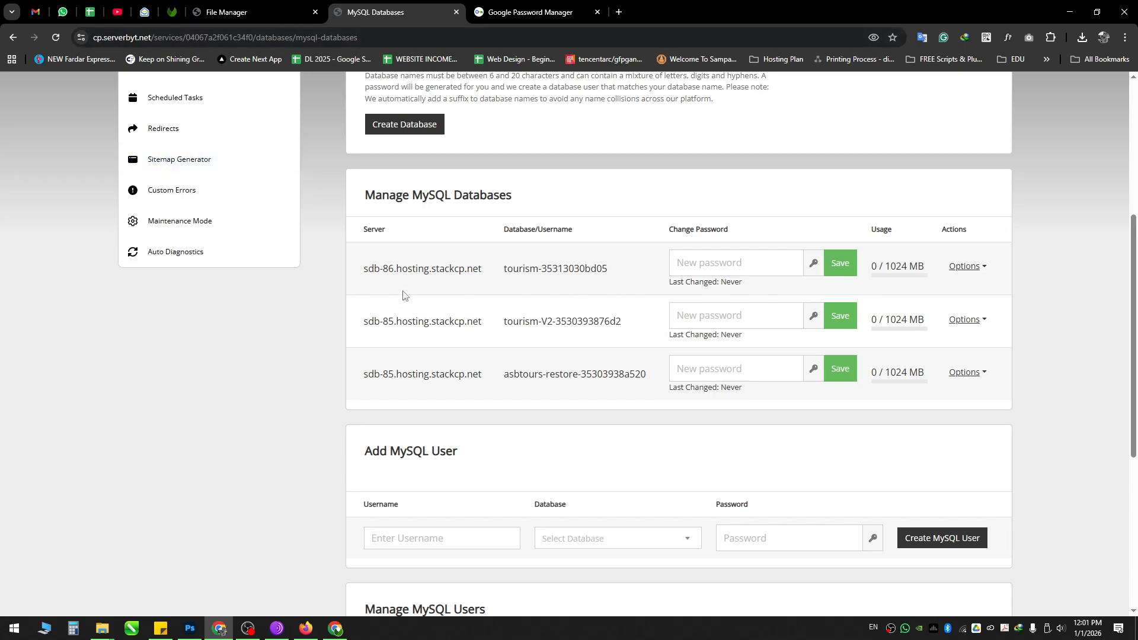
{"action": "scroll", "coordinate": [403, 294], "scroll_direction": "up", "scroll_amount": 5}
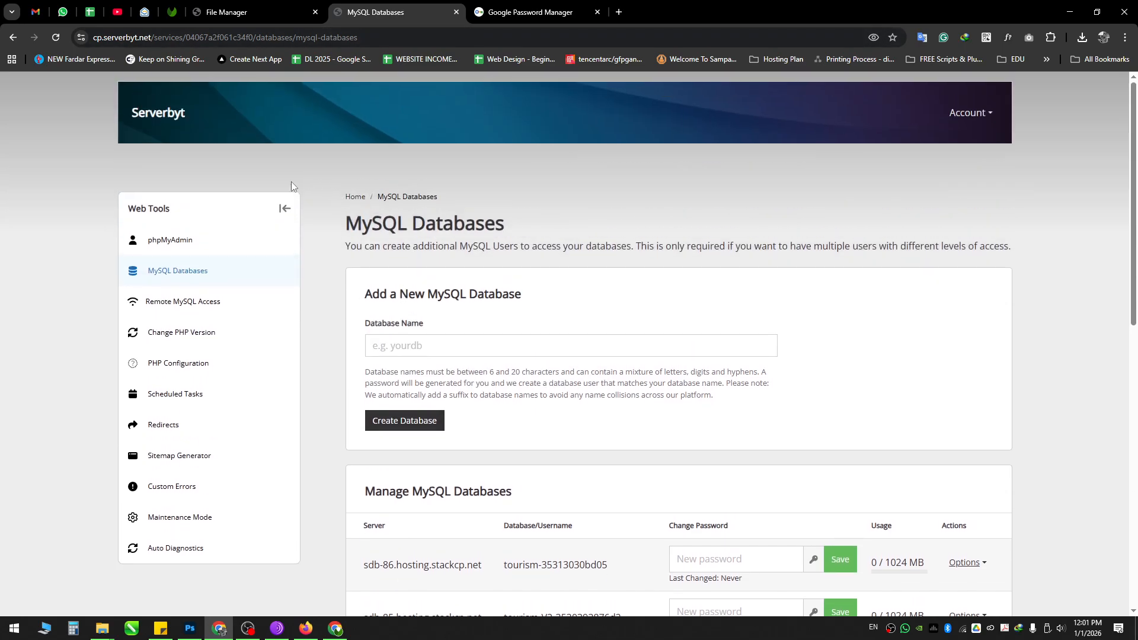
Step: From Home, open phpMyAdmin under Web Tools and sign in on the sdb-85.hosting.stackcp.net server
{"action": "left_click", "coordinate": [355, 197]}
{"action": "scroll", "coordinate": [459, 257], "scroll_direction": "down", "scroll_amount": 1}
{"action": "scroll", "coordinate": [457, 308], "scroll_direction": "down", "scroll_amount": 1}
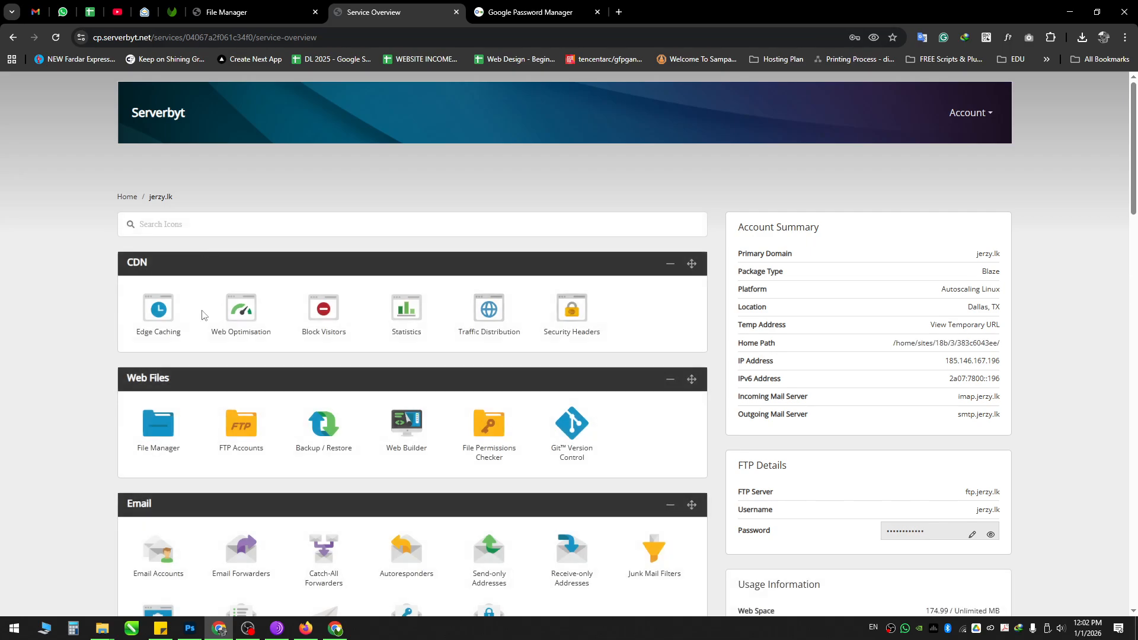
{"action": "scroll", "coordinate": [201, 314], "scroll_direction": "down", "scroll_amount": 7}
{"action": "left_click", "coordinate": [160, 326]}
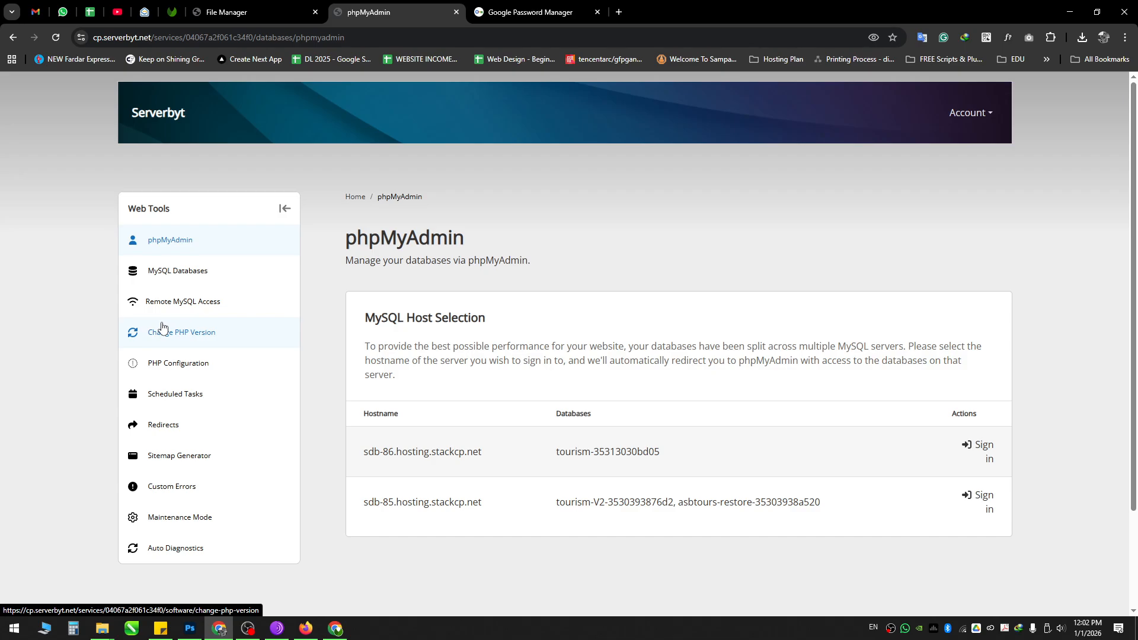
{"action": "scroll", "coordinate": [535, 258], "scroll_direction": "down", "scroll_amount": 1}
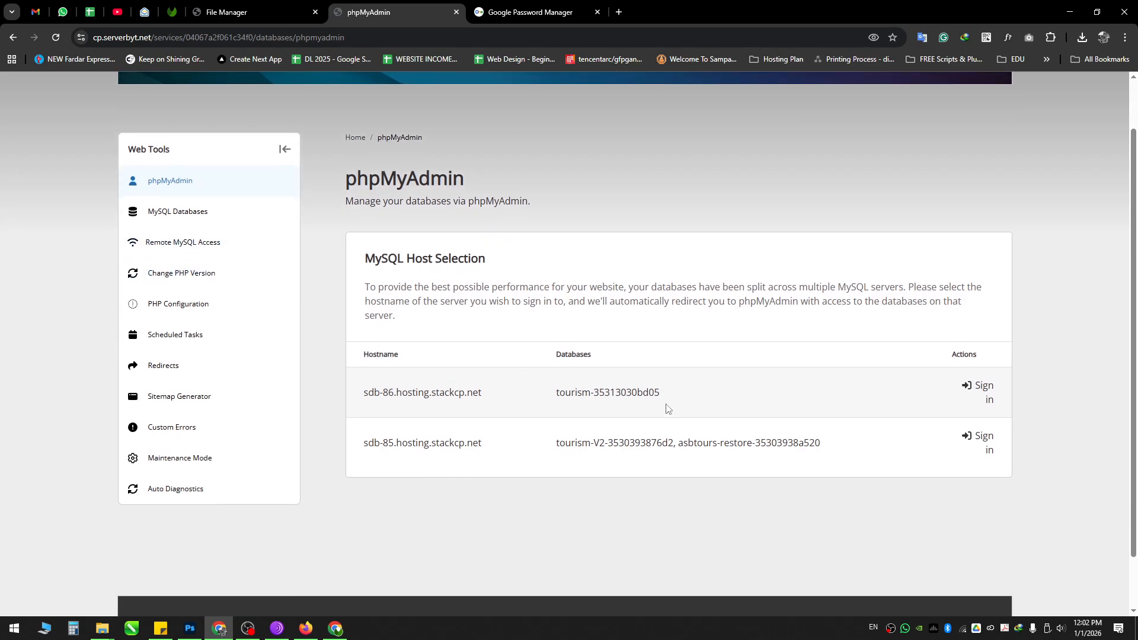
{"action": "scroll", "coordinate": [669, 411], "scroll_direction": "down", "scroll_amount": 1}
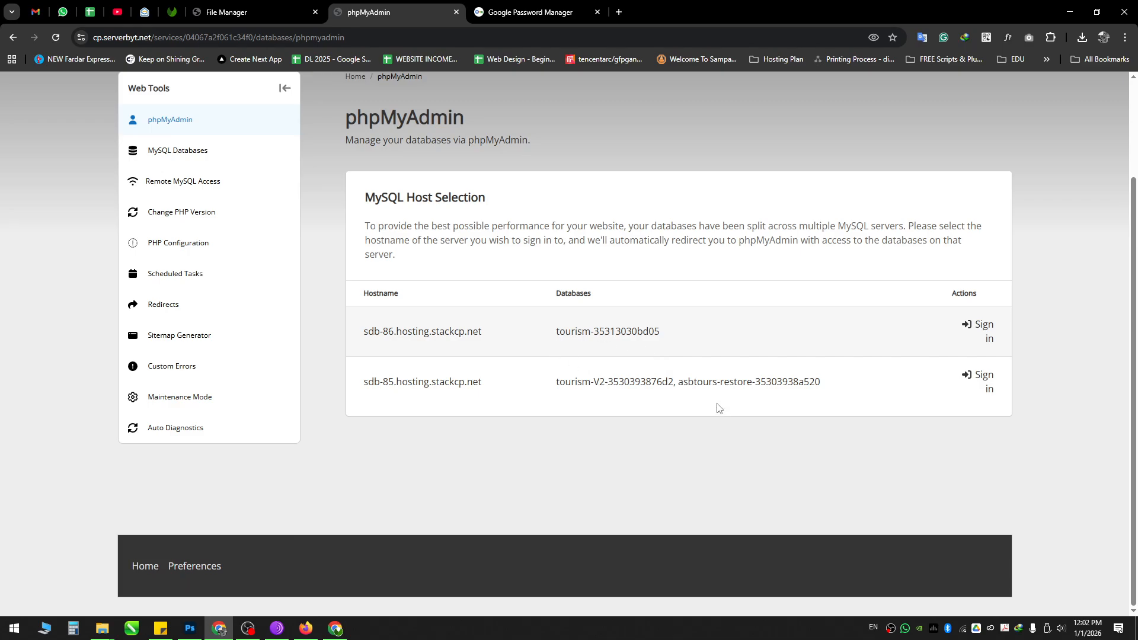
{"action": "left_click_drag", "start_coordinate": [682, 379], "coordinate": [783, 364]}
{"action": "left_click", "coordinate": [782, 363]}
{"action": "left_click", "coordinate": [983, 379]}
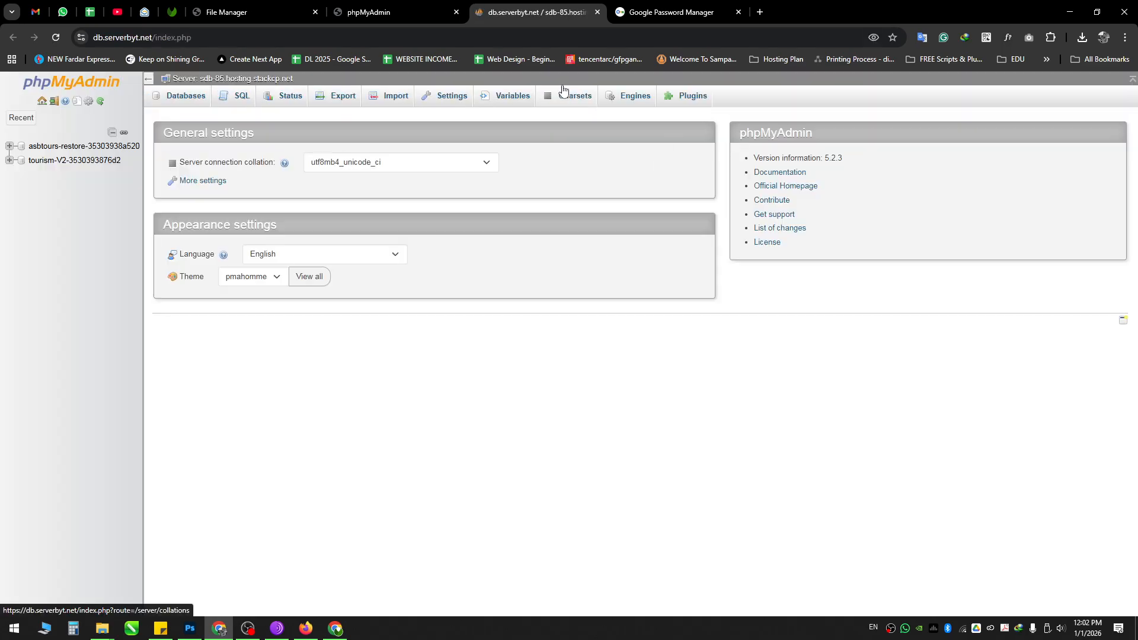
Step: Open asbtours-restore-35303938a520 and confirm its Structure view shows no tables
{"action": "left_click", "coordinate": [64, 148]}
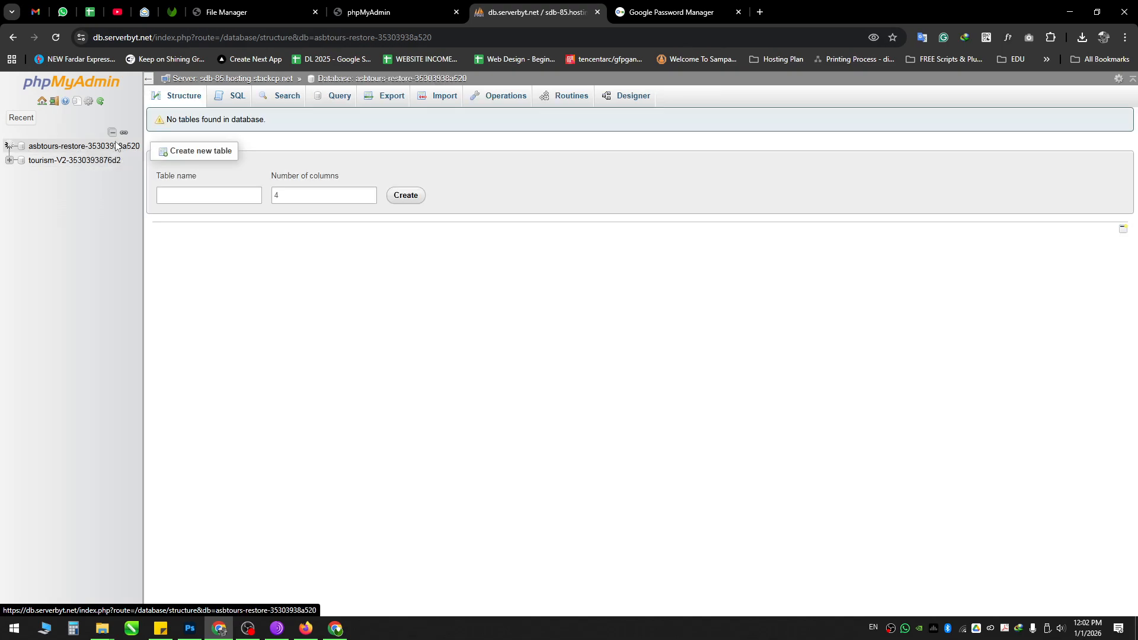
{"action": "left_click_drag", "start_coordinate": [171, 121], "coordinate": [270, 124]}
{"action": "left_click", "coordinate": [275, 124]}
{"action": "triple_click", "coordinate": [260, 121]}
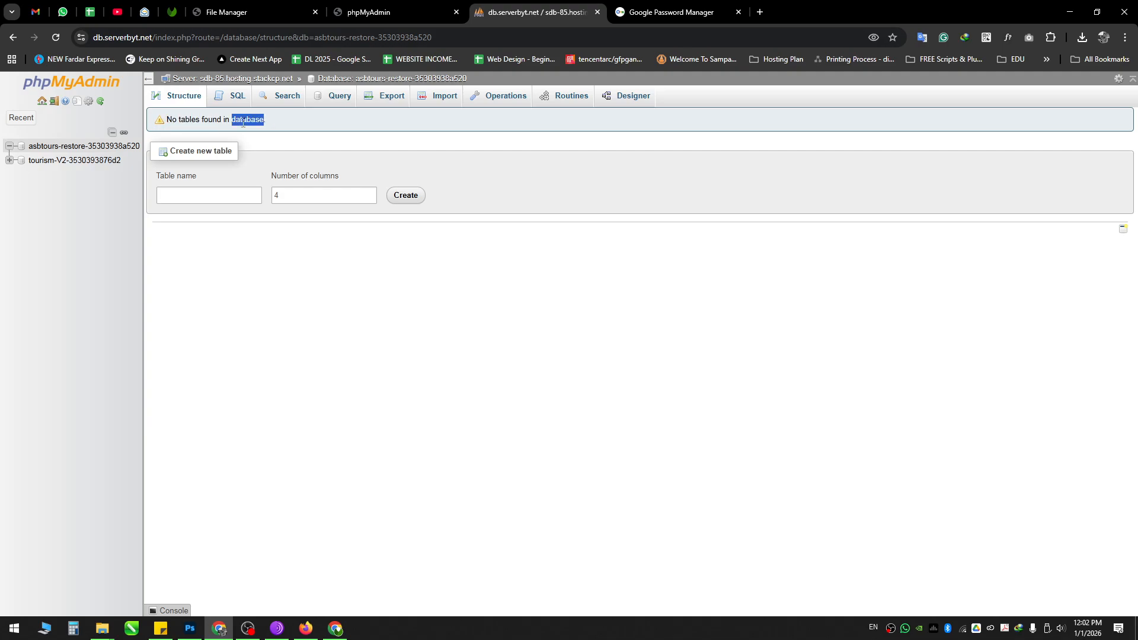
{"action": "left_click", "coordinate": [261, 122]}
Step: Import wordpress-35303938f8f6.sql from Downloads into asbtours-restore, completing all 60 queries
{"action": "left_click", "coordinate": [440, 97]}
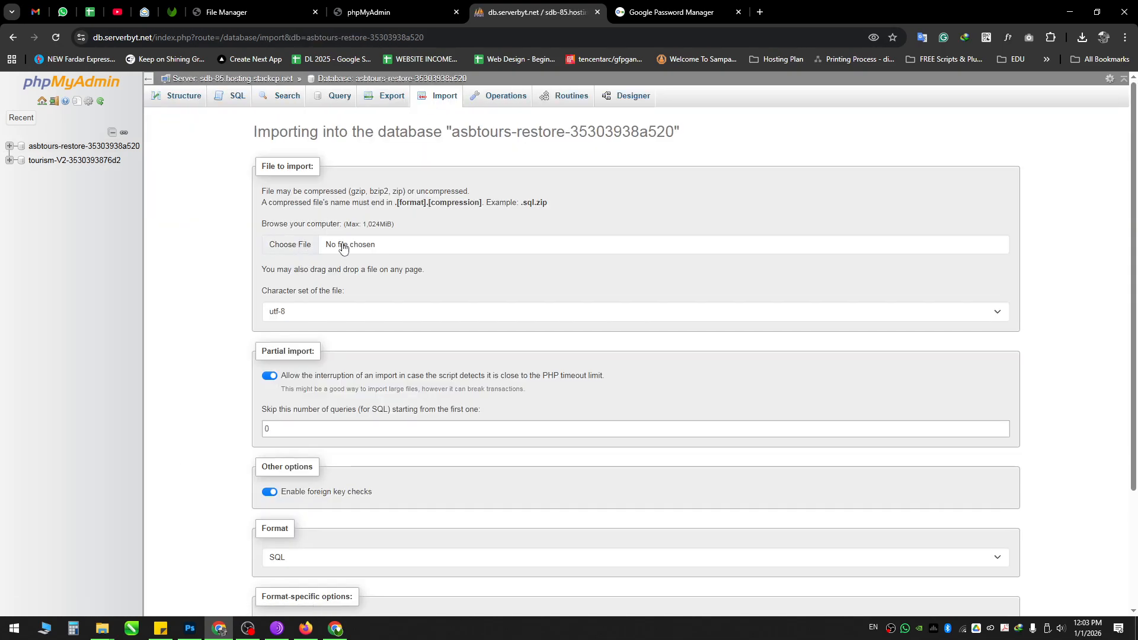
{"action": "left_click", "coordinate": [353, 249]}
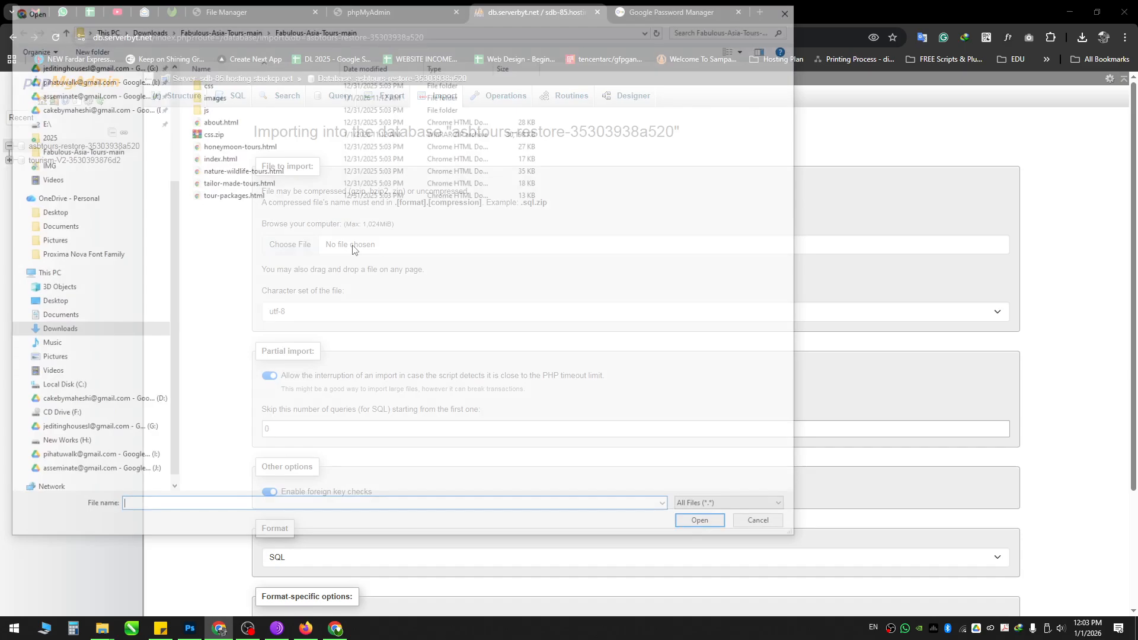
{"action": "left_click", "coordinate": [68, 330]}
{"action": "scroll", "coordinate": [363, 190], "scroll_direction": "up", "scroll_amount": 15}
{"action": "left_click", "coordinate": [639, 159]}
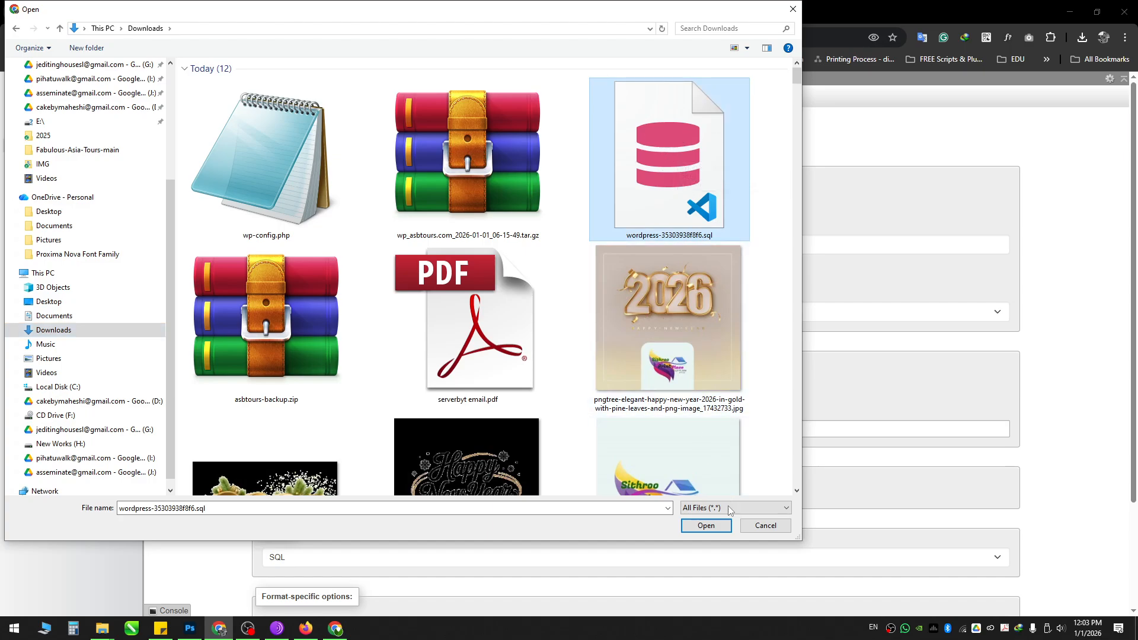
{"action": "left_click", "coordinate": [718, 526]}
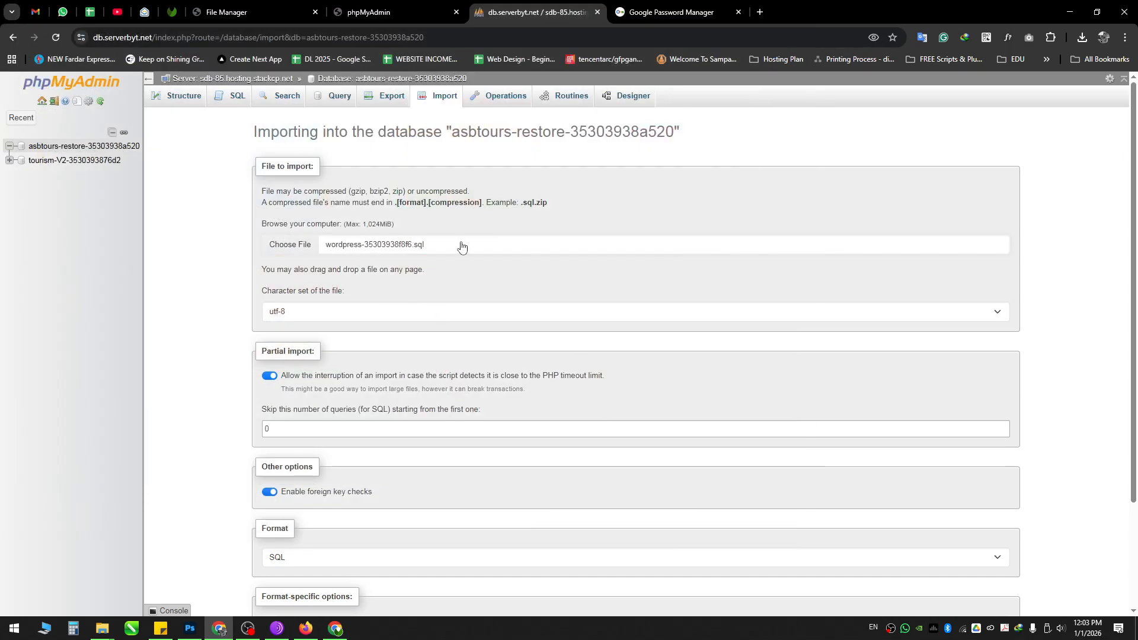
{"action": "scroll", "coordinate": [462, 247], "scroll_direction": "down", "scroll_amount": 2}
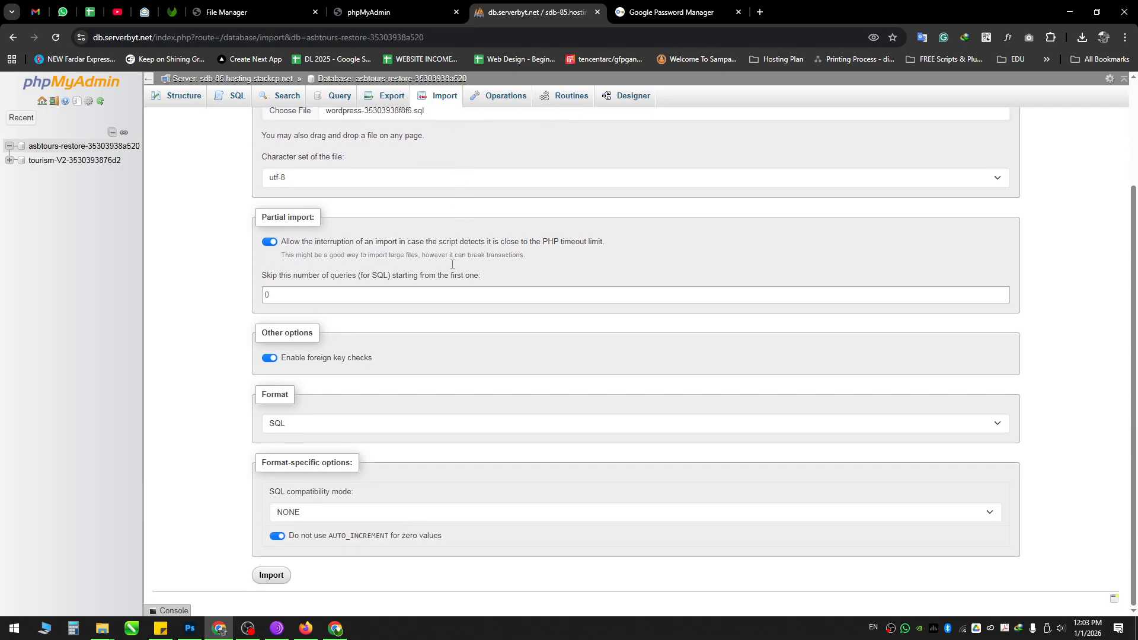
{"action": "left_click", "coordinate": [272, 575]}
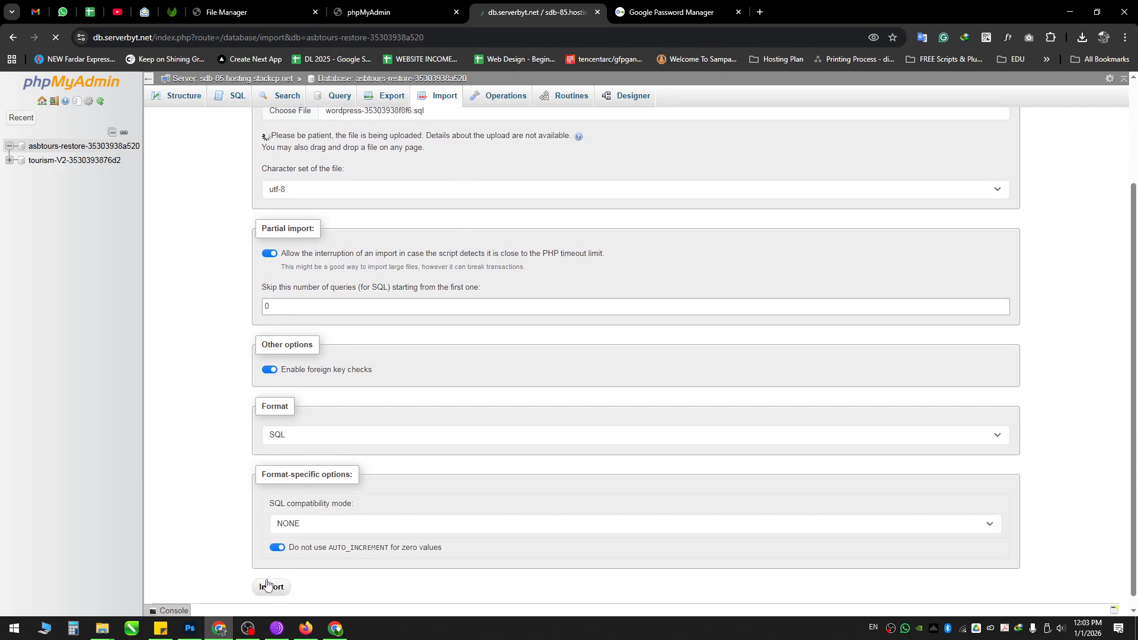
{"action": "scroll", "coordinate": [310, 240], "scroll_direction": "up", "scroll_amount": 2}
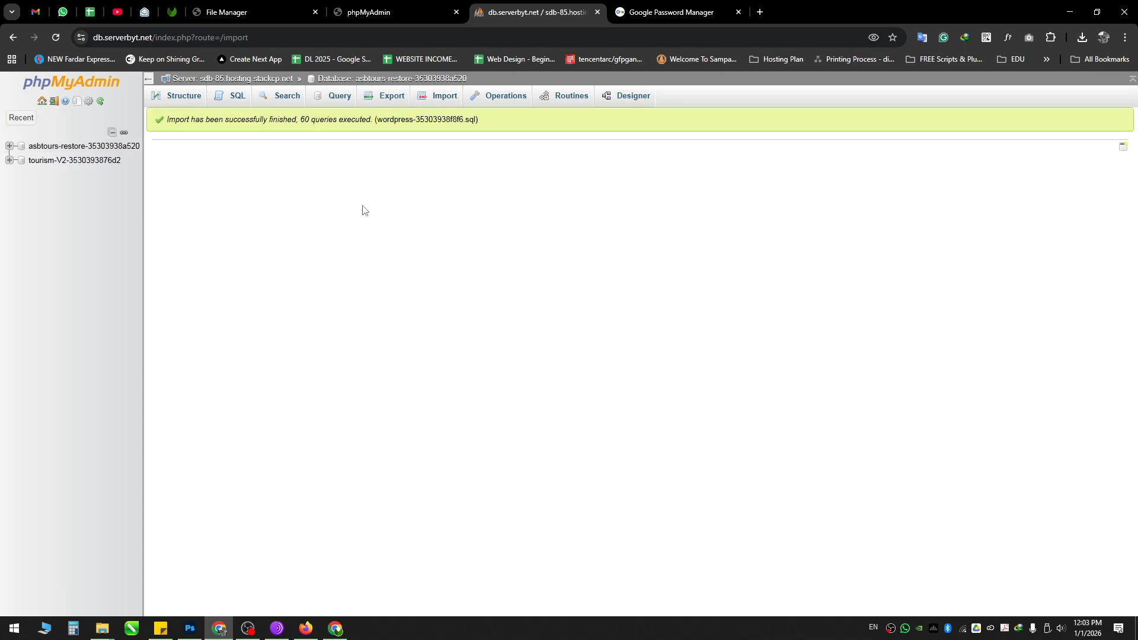
Step: Check the 12 restored 5c_ tables totalling 180 rows, then switch to Firefox
{"action": "left_click", "coordinate": [57, 149]}
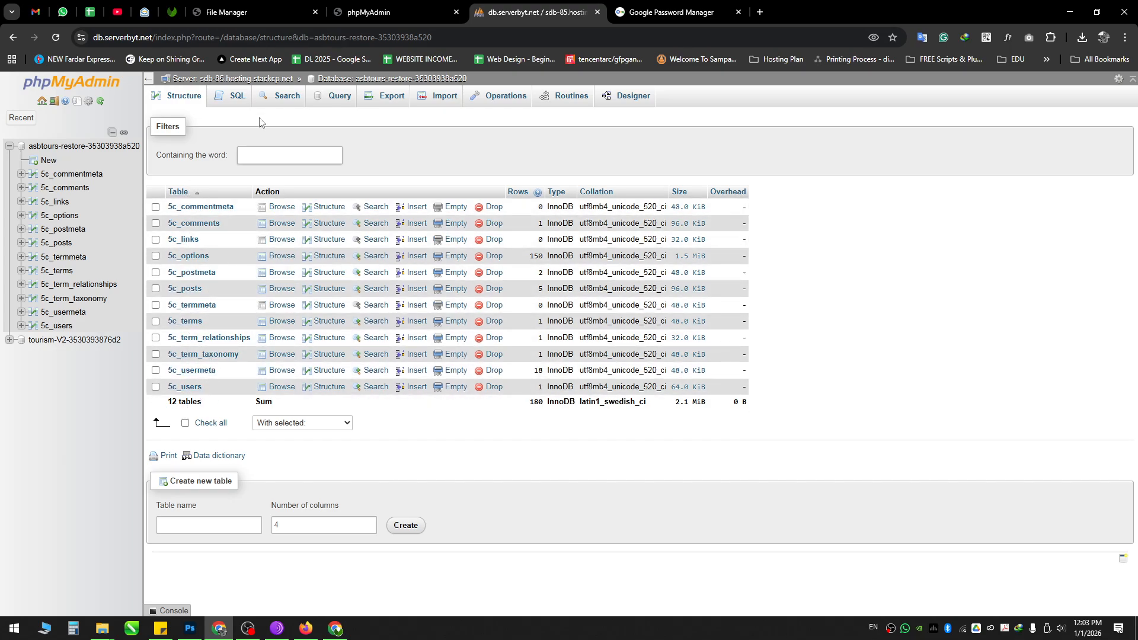
{"action": "left_click", "coordinate": [306, 628]}
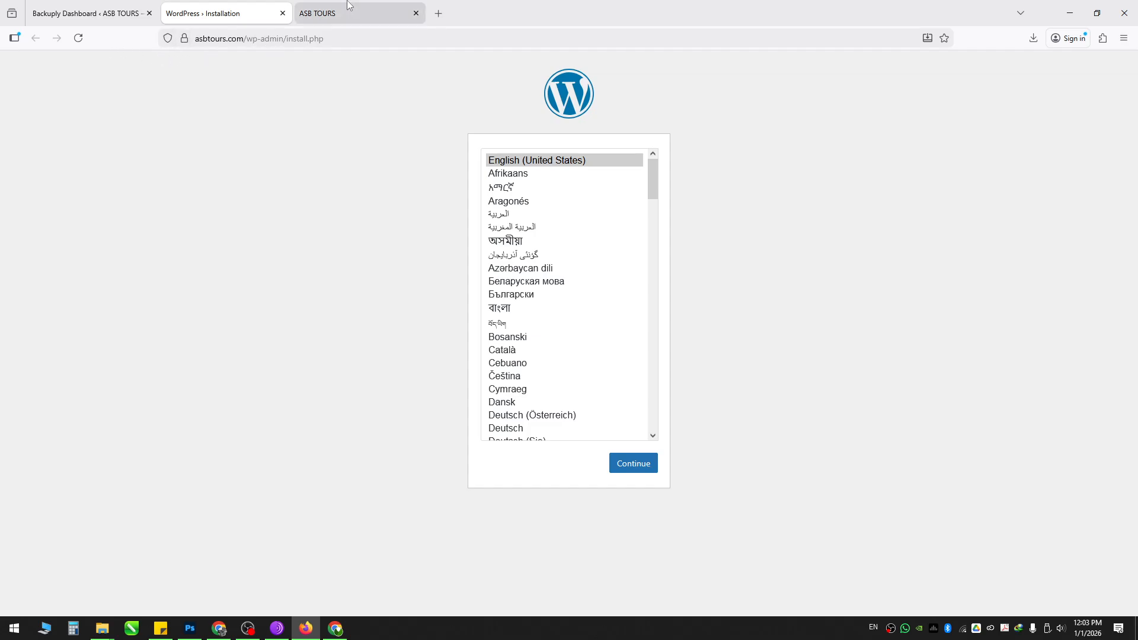
Step: Load asbtours.com in a new Firefox tab and confirm the ASB TOURS blog front page appears
{"action": "left_click", "coordinate": [439, 13]}
{"action": "type", "text": "asbtours.com/"}
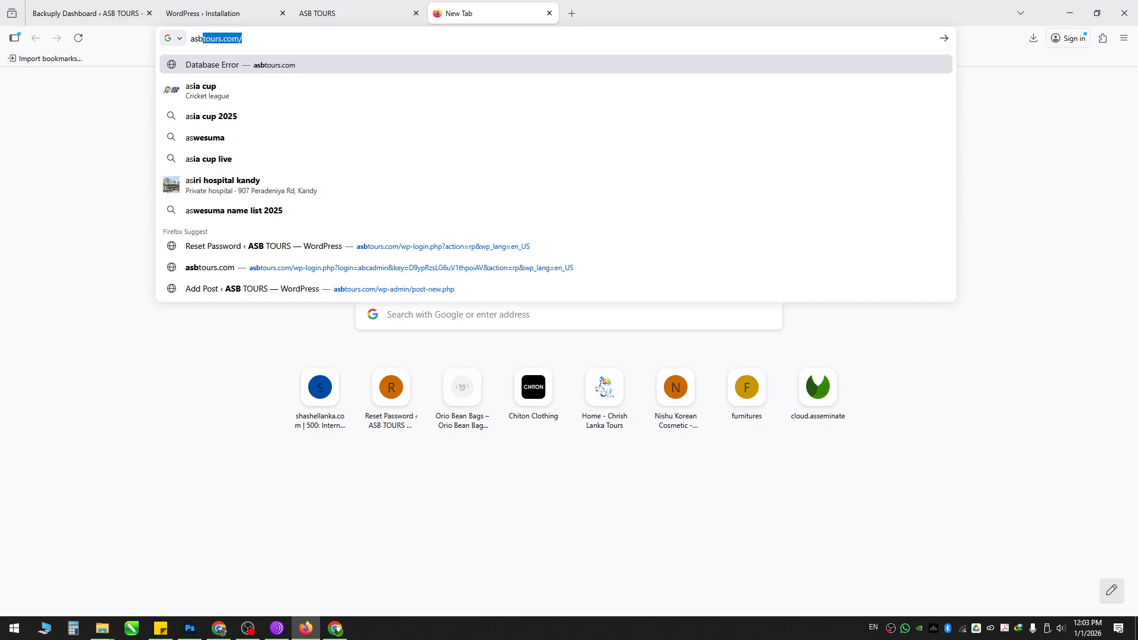
{"action": "key", "text": "Return"}
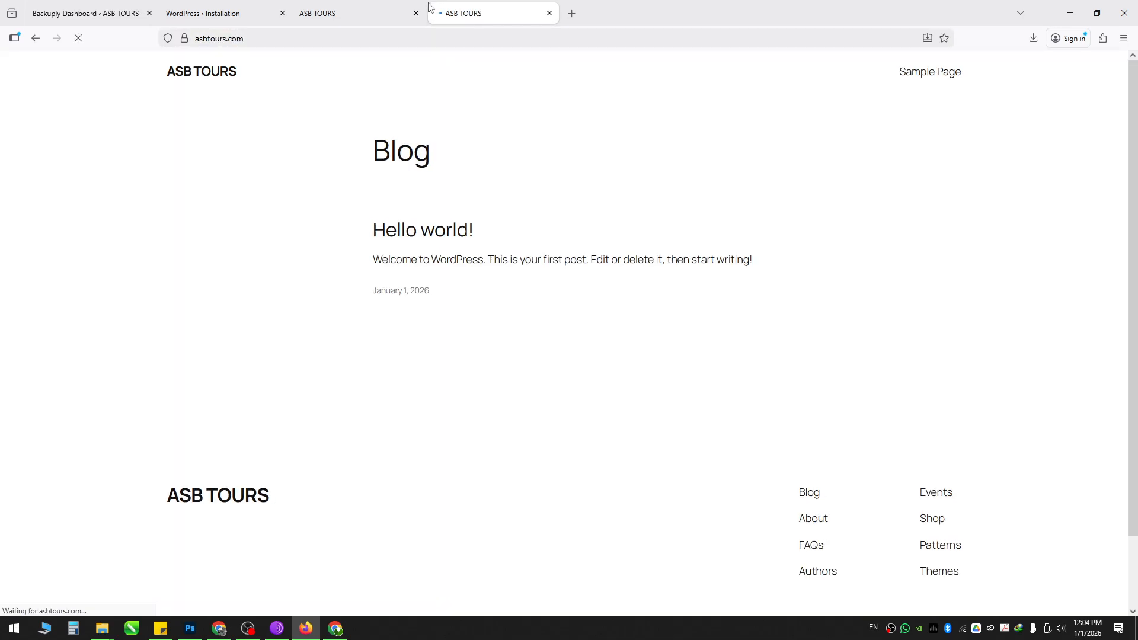
{"action": "left_click", "coordinate": [625, 289]}
{"action": "scroll", "coordinate": [612, 268], "scroll_direction": "down", "scroll_amount": 2}
{"action": "scroll", "coordinate": [596, 257], "scroll_direction": "up", "scroll_amount": 2}
{"action": "left_click_drag", "start_coordinate": [354, 136], "coordinate": [487, 296]}
{"action": "left_click", "coordinate": [308, 229]}
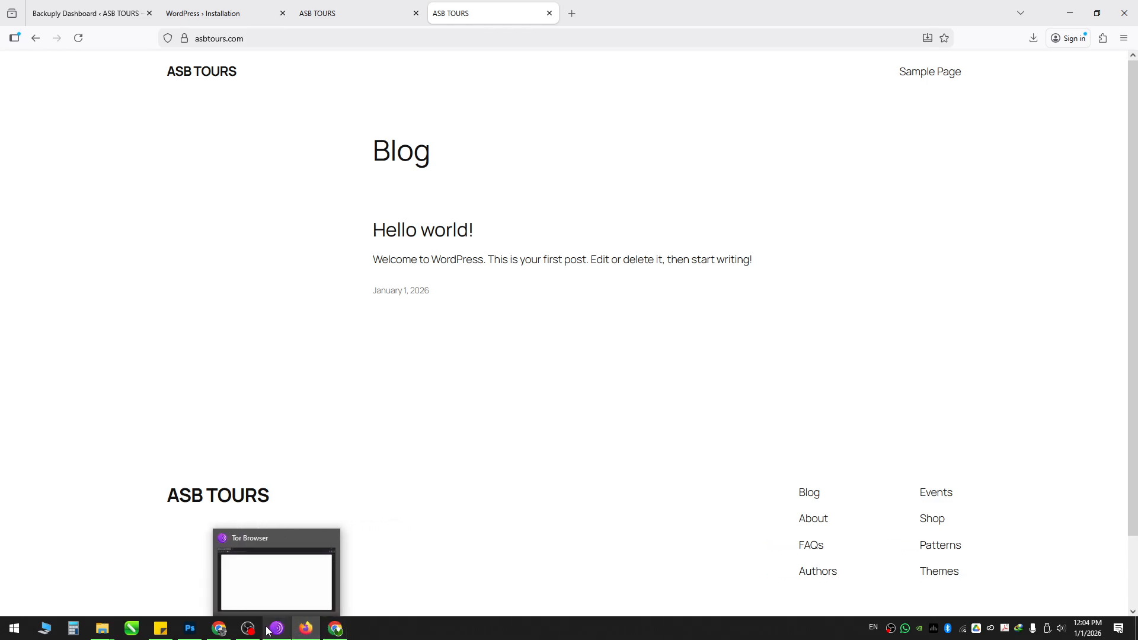
{"action": "left_click", "coordinate": [218, 627]}
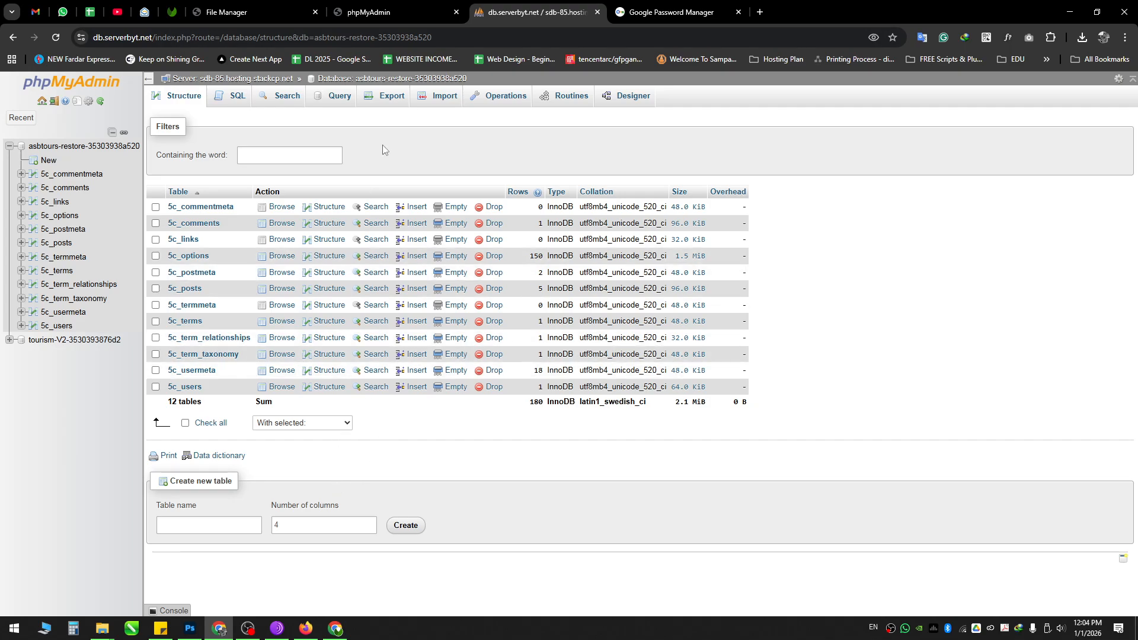
{"action": "left_click", "coordinate": [411, 6]}
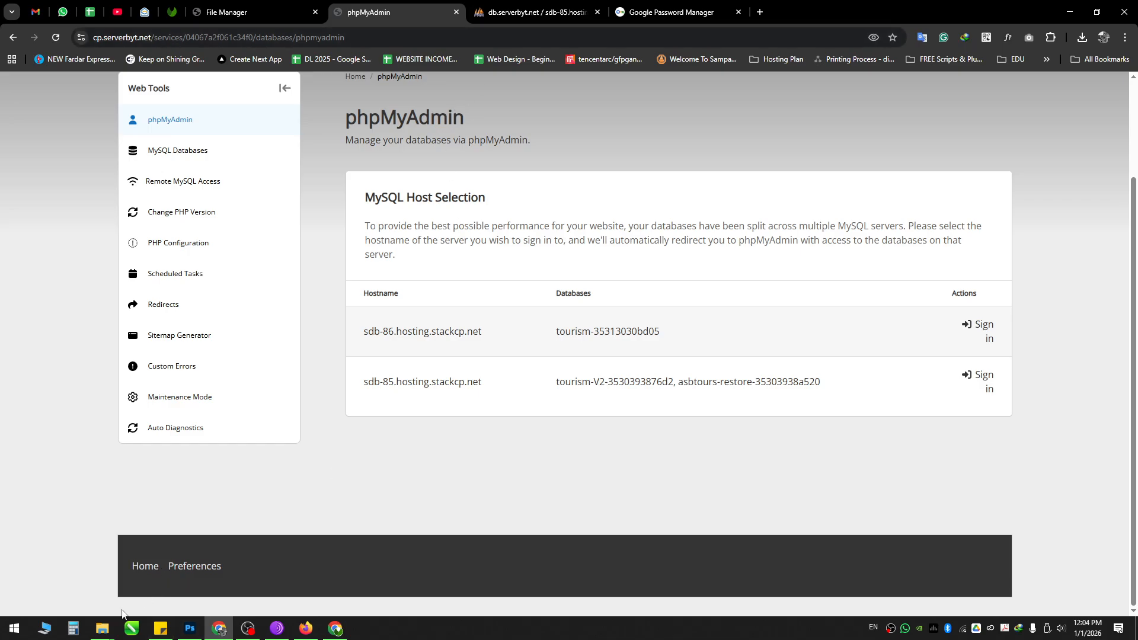
{"action": "mouse_move", "coordinate": [102, 628]}
{"action": "left_click", "coordinate": [119, 584]}
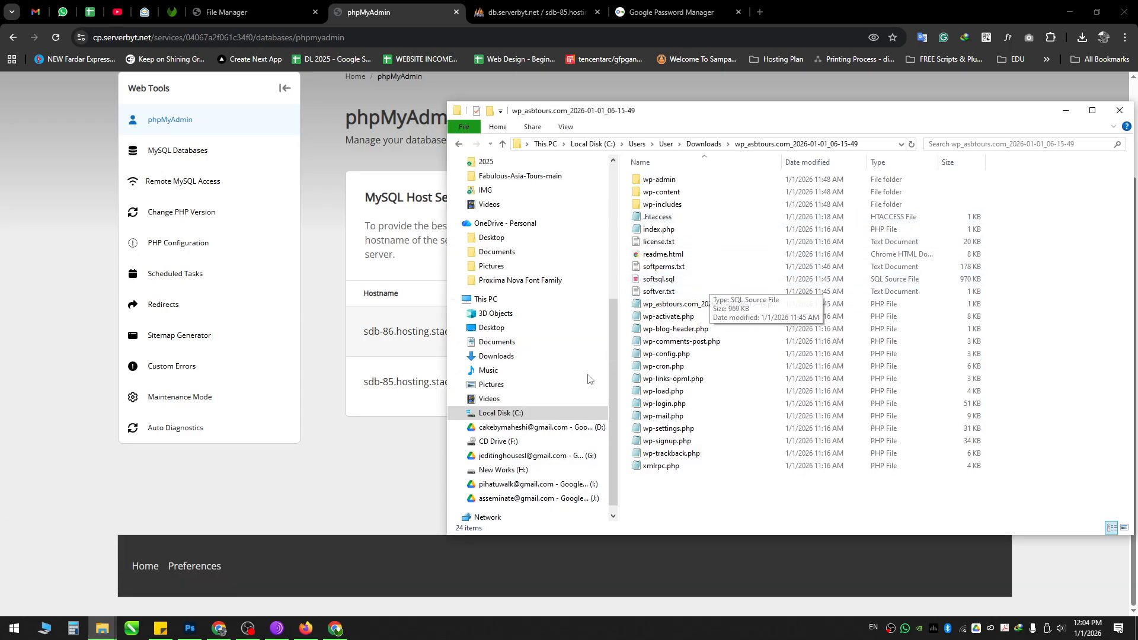
{"action": "left_click", "coordinate": [501, 356]}
{"action": "left_click", "coordinate": [834, 244]}
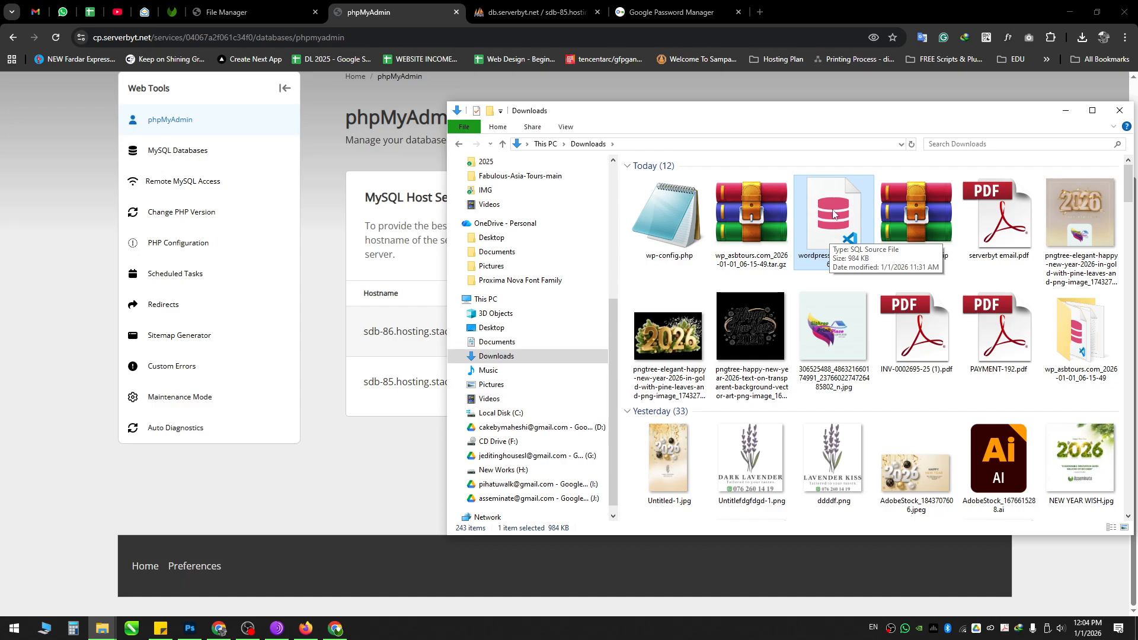
{"action": "left_click", "coordinate": [533, 12]}
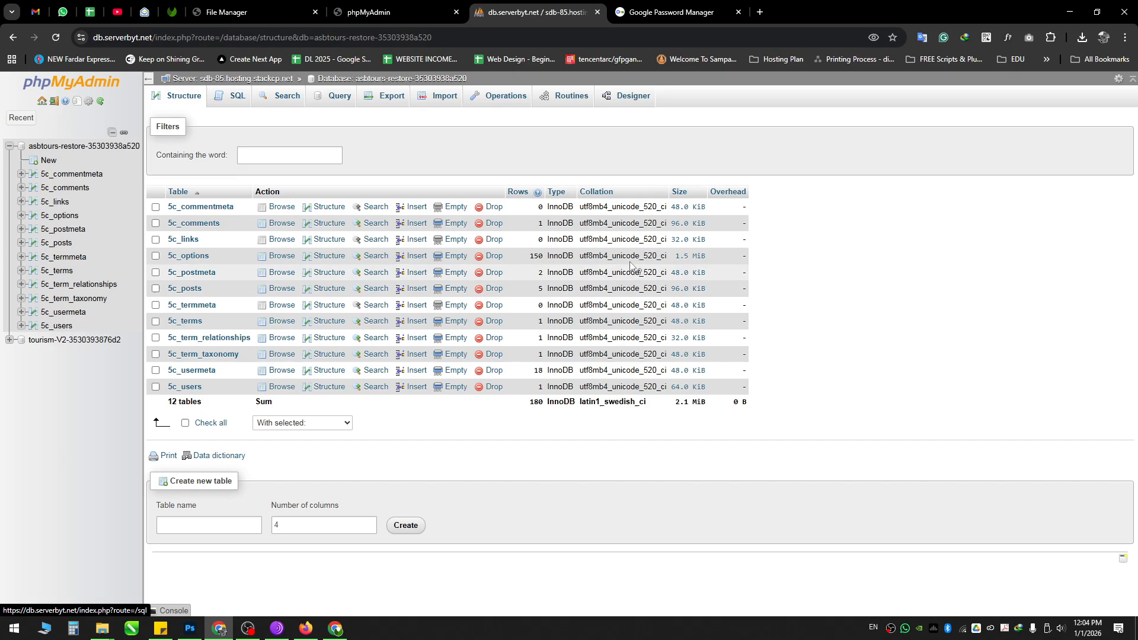
Step: Review the asbtours.com files in File Manager, return to the home directory, then bring OBS Studio forward
{"action": "left_click", "coordinate": [400, 7]}
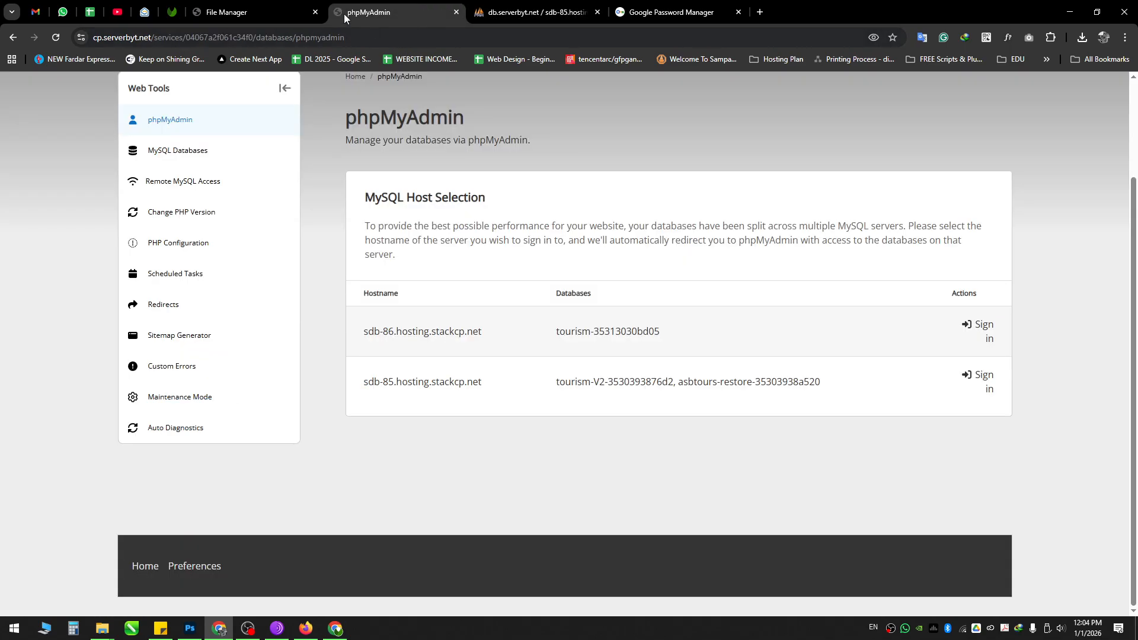
{"action": "left_click", "coordinate": [282, 5]}
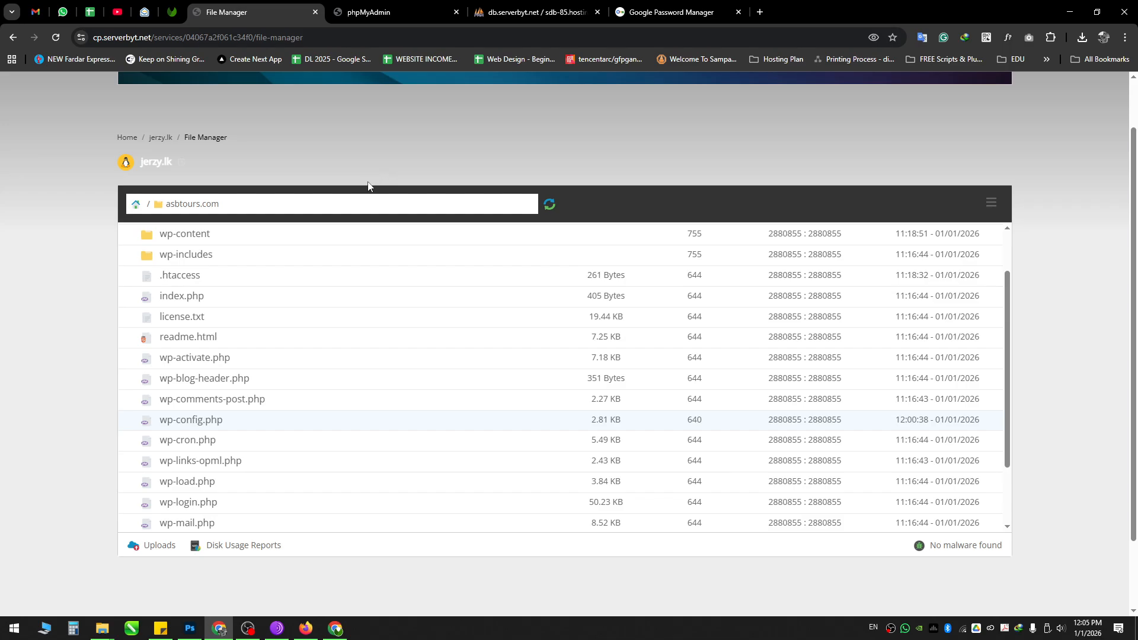
{"action": "scroll", "coordinate": [293, 421], "scroll_direction": "down", "scroll_amount": 2}
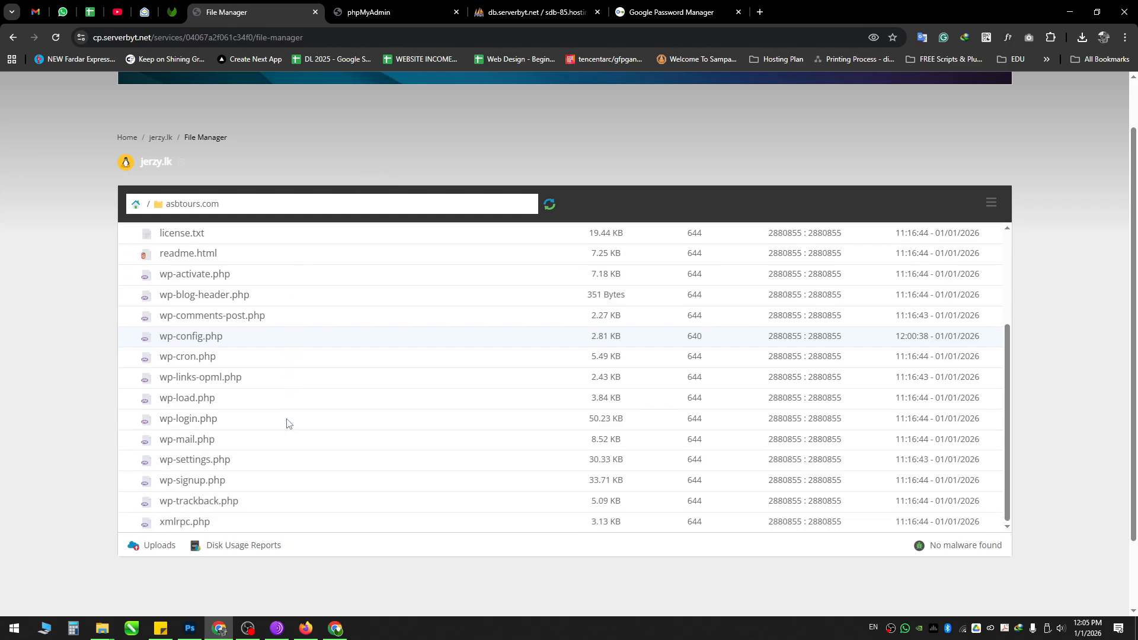
{"action": "scroll", "coordinate": [228, 499], "scroll_direction": "up", "scroll_amount": 3}
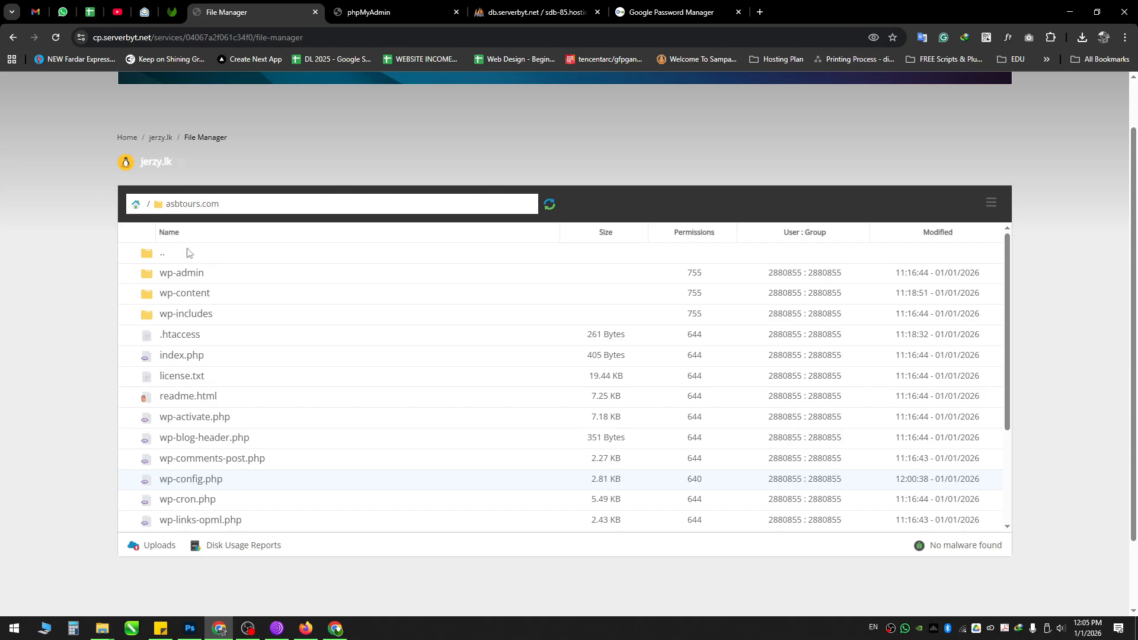
{"action": "left_click", "coordinate": [143, 205]}
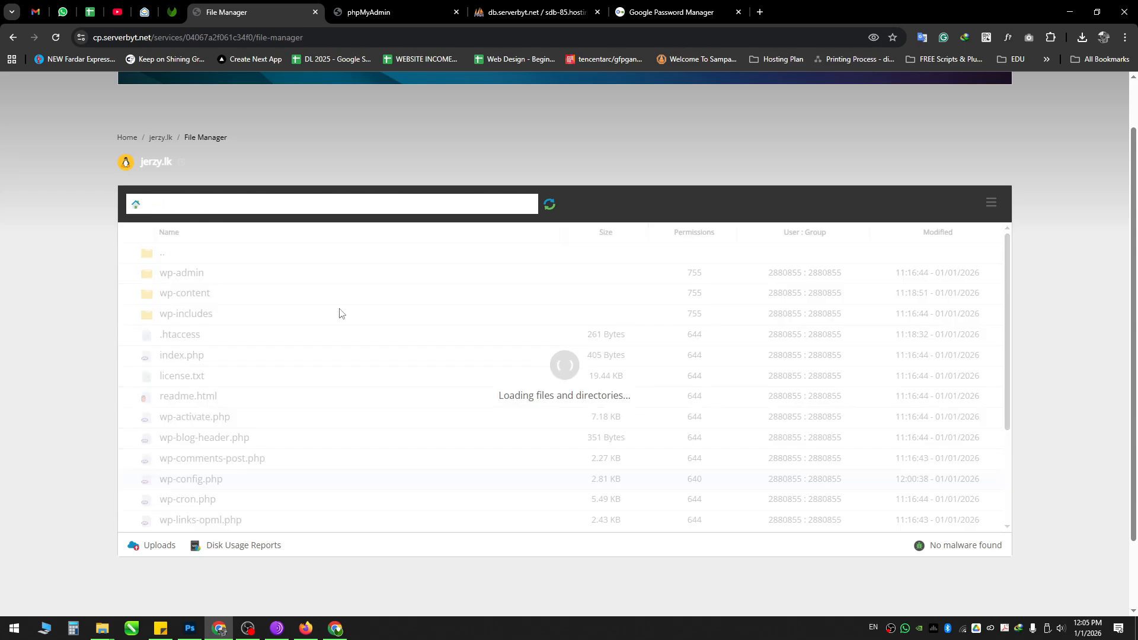
{"action": "left_click", "coordinate": [254, 627]}
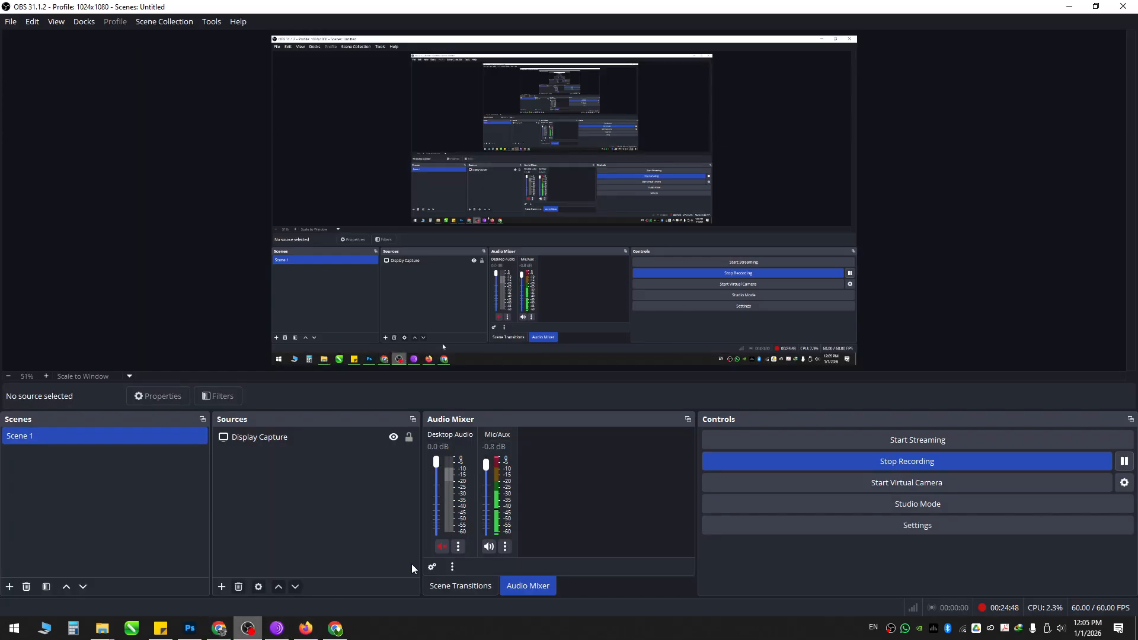